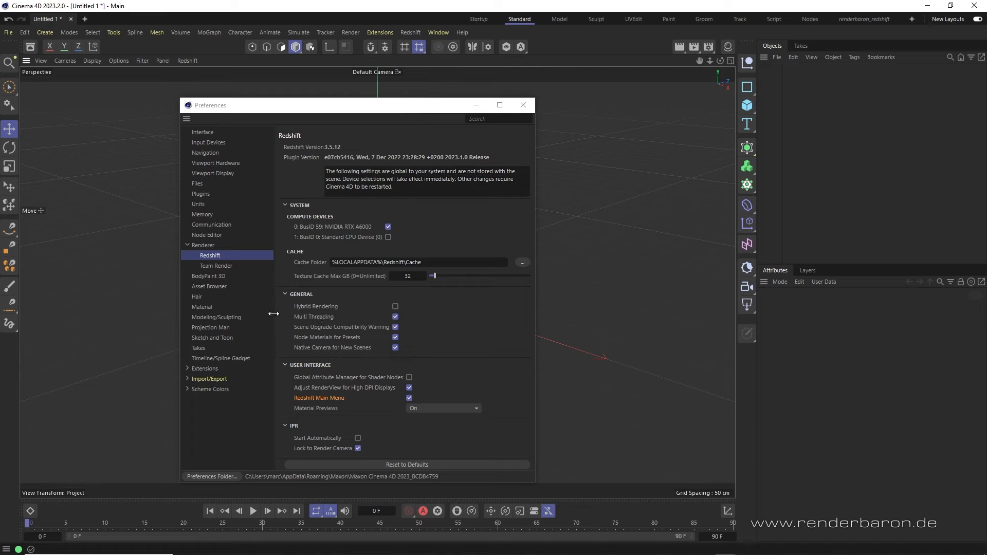
Step: Examine the Default Material options for the Material Manager in the Material preferences
{"action": "left_click", "coordinate": [212, 305]}
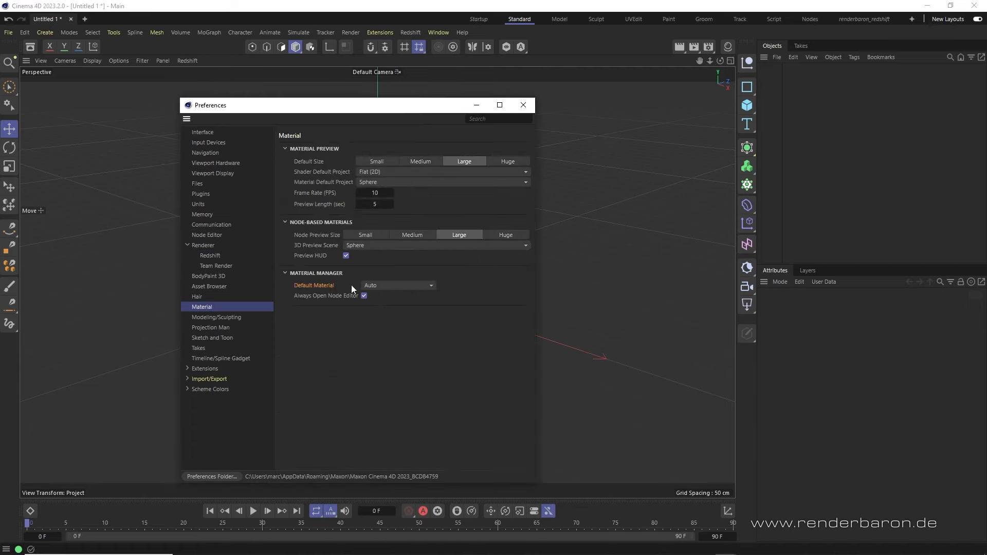
{"action": "left_click", "coordinate": [373, 286]}
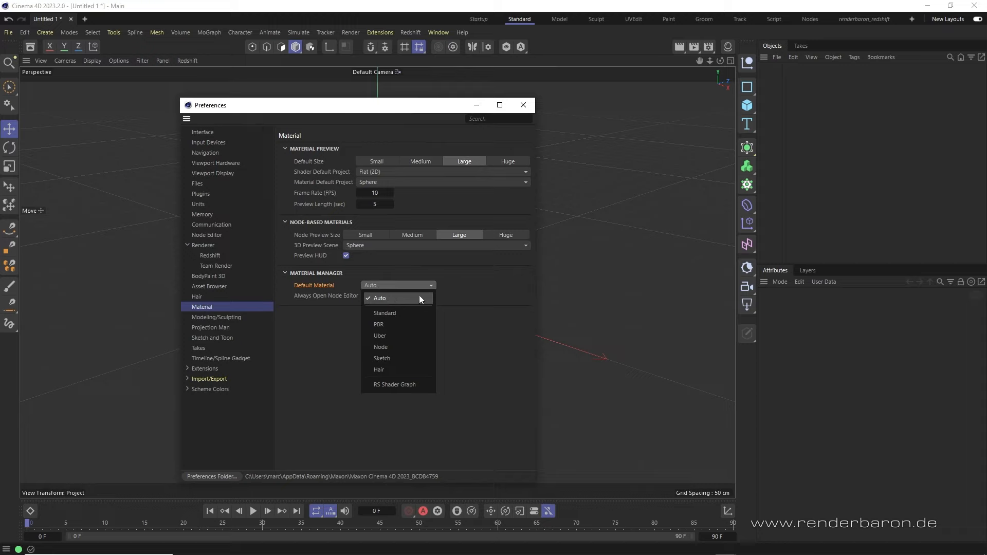
{"action": "left_click", "coordinate": [460, 289]}
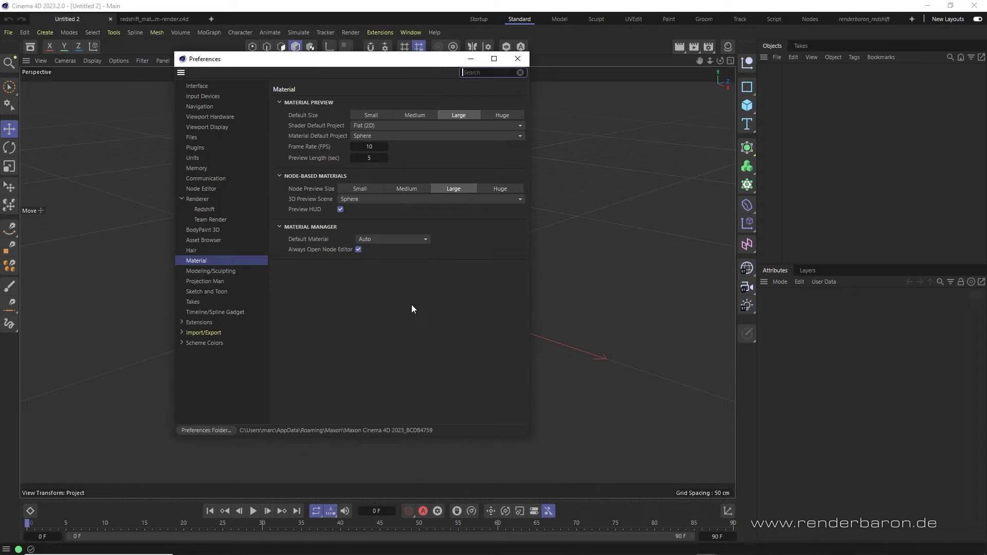
Step: Open the preferences folder and browse into Maxon Cinema 4D 2023_BCDB4759, library, layout to inspect the custom layout files
{"action": "left_click", "coordinate": [221, 430]}
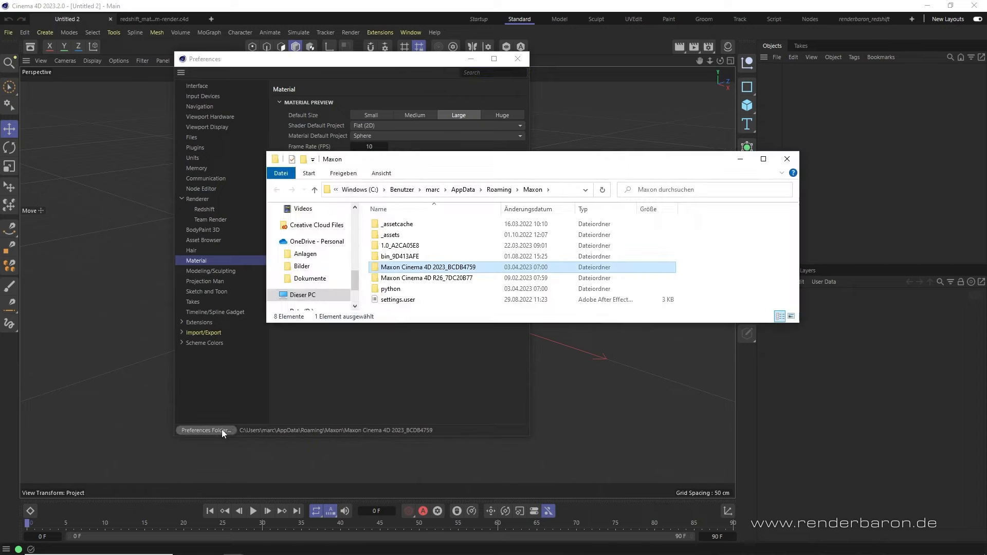
{"action": "double_click", "coordinate": [437, 269]}
{"action": "left_click", "coordinate": [391, 291]}
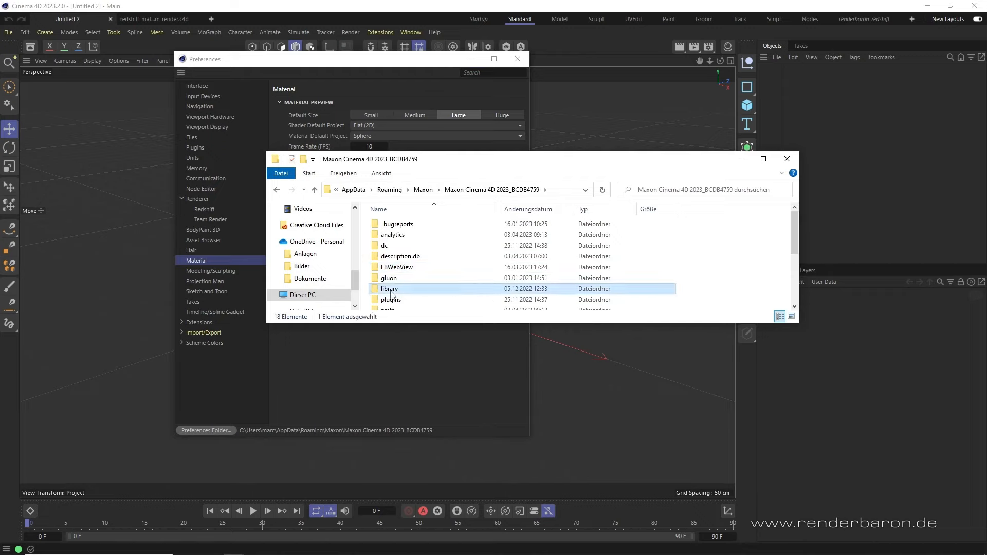
{"action": "double_click", "coordinate": [390, 290]}
{"action": "double_click", "coordinate": [398, 257]}
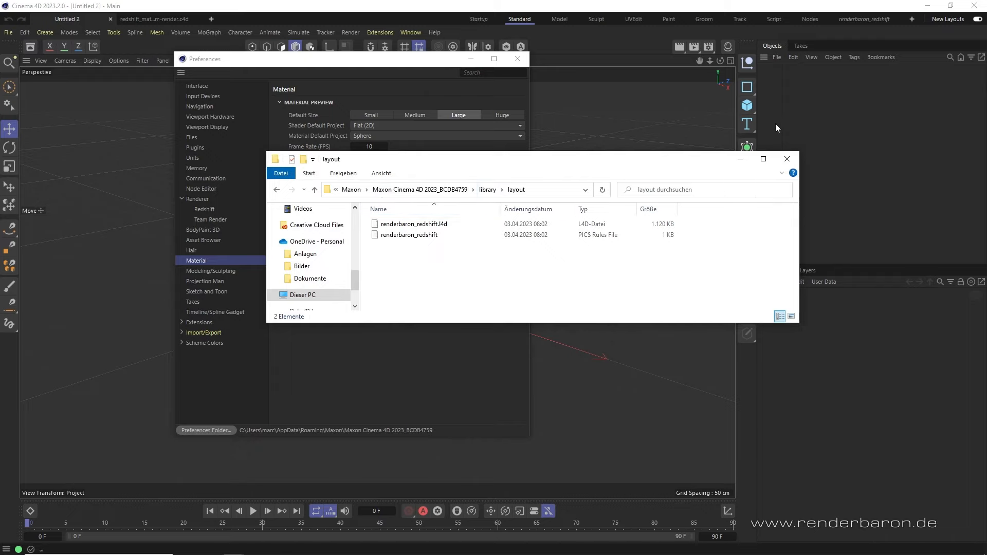
Step: Apply the renderbaron_redshift layout and switch to the redshift_mat-cam-render.c4d scene
{"action": "left_click", "coordinate": [809, 95]}
{"action": "left_click", "coordinate": [862, 19]}
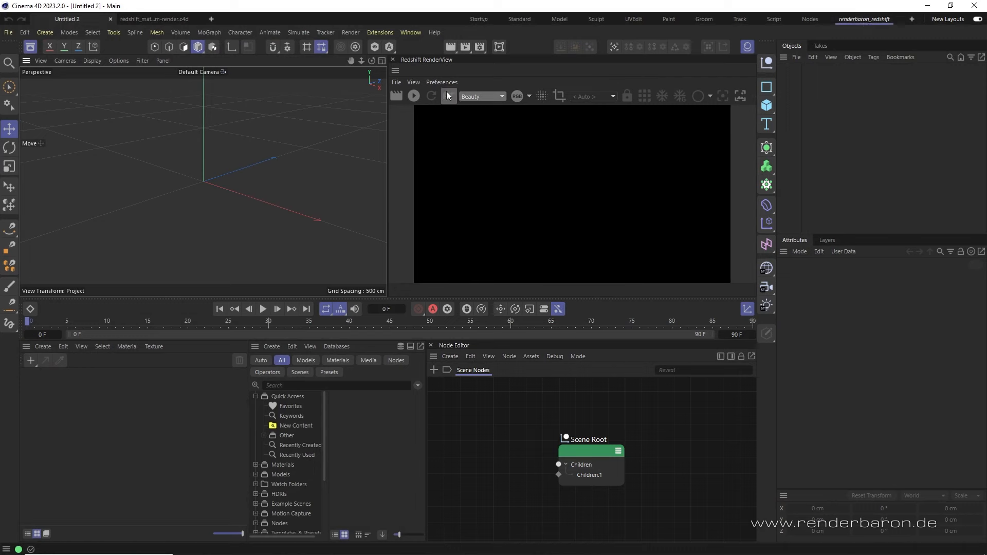
{"action": "left_click", "coordinate": [149, 18]}
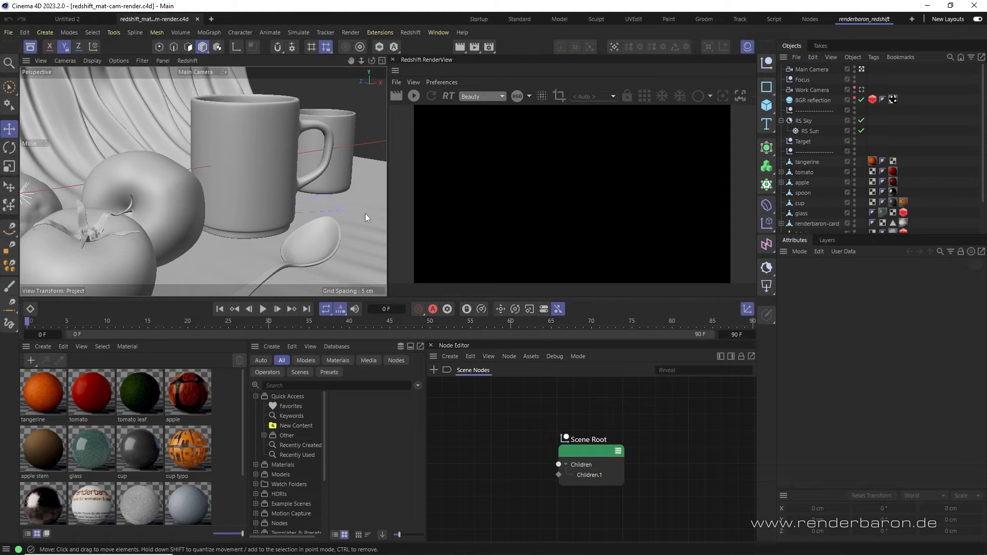
{"action": "left_click", "coordinate": [408, 31]}
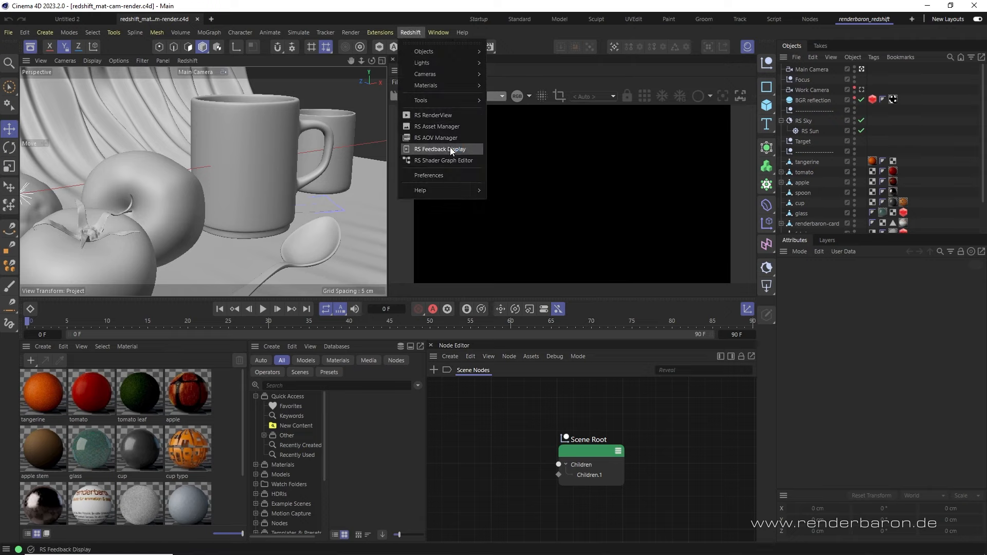
{"action": "left_click", "coordinate": [480, 220]}
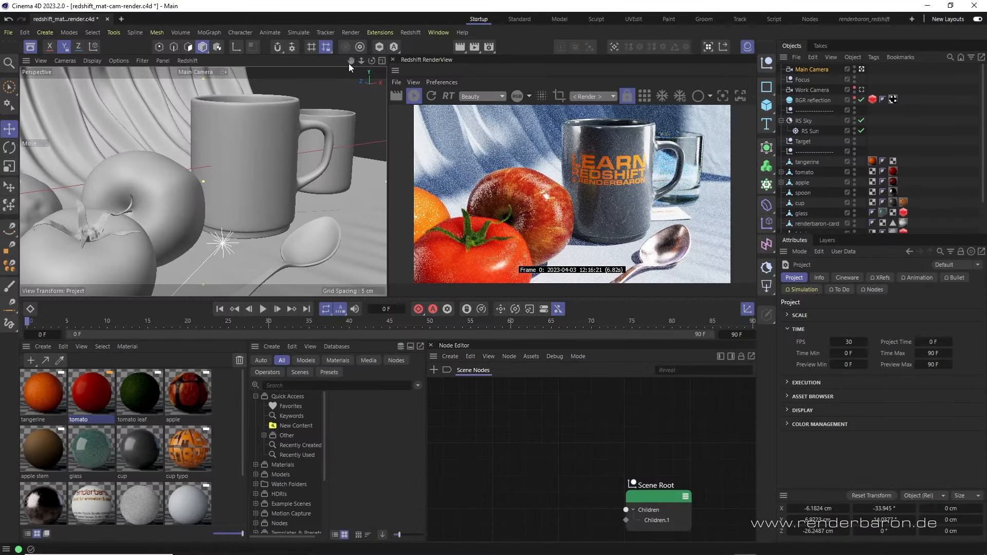
Step: Shift, dolly and orbit the Main Camera slightly while the interactive render runs
{"action": "mouse_move", "coordinate": [351, 61]}
{"action": "left_mouse_down"}
{"action": "mouse_move", "coordinate": [370, 67]}
{"action": "mouse_move", "coordinate": [363, 61]}
{"action": "left_mouse_up"}
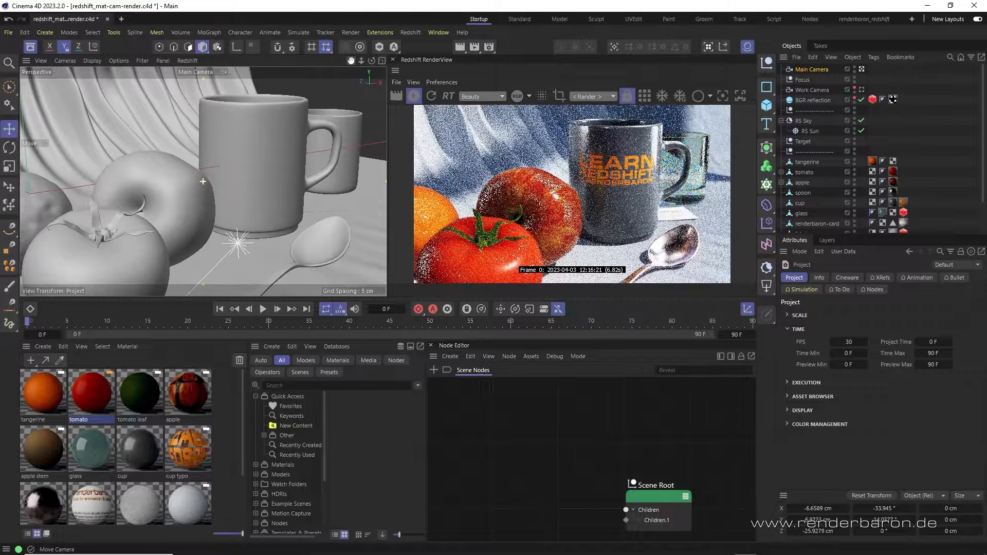
{"action": "mouse_move", "coordinate": [362, 60]}
{"action": "left_mouse_down"}
{"action": "mouse_move", "coordinate": [374, 60]}
{"action": "mouse_move", "coordinate": [362, 60]}
{"action": "left_mouse_up"}
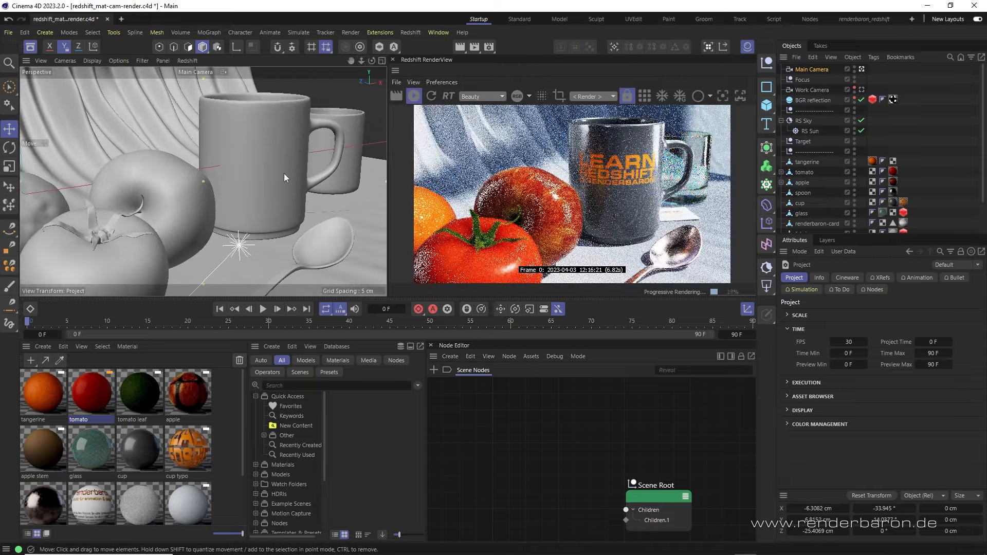
{"action": "left_click_drag", "start_coordinate": [282, 173], "coordinate": [287, 179], "text": "alt"}
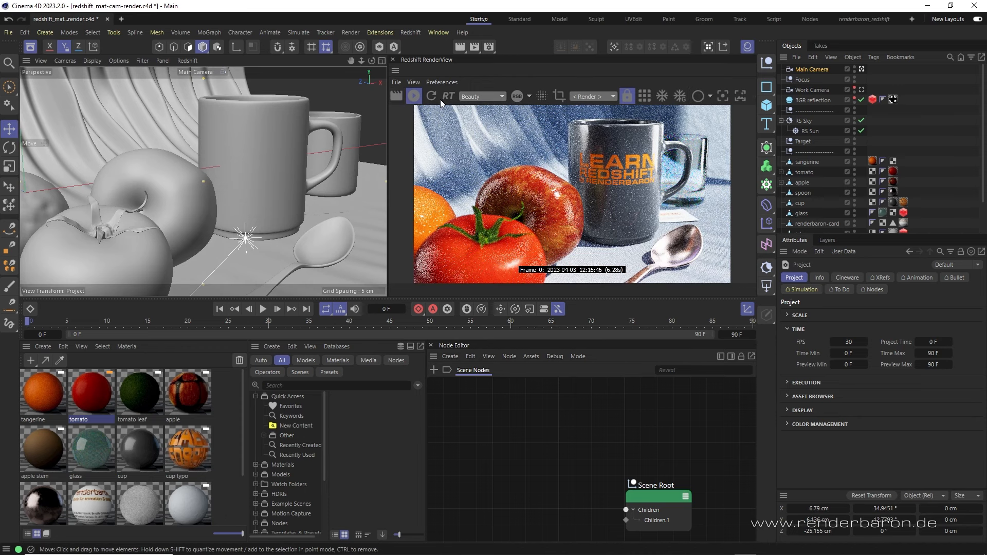
Step: Render the current frame in the RenderView, then start the interactive render and refresh it
{"action": "left_click", "coordinate": [399, 95]}
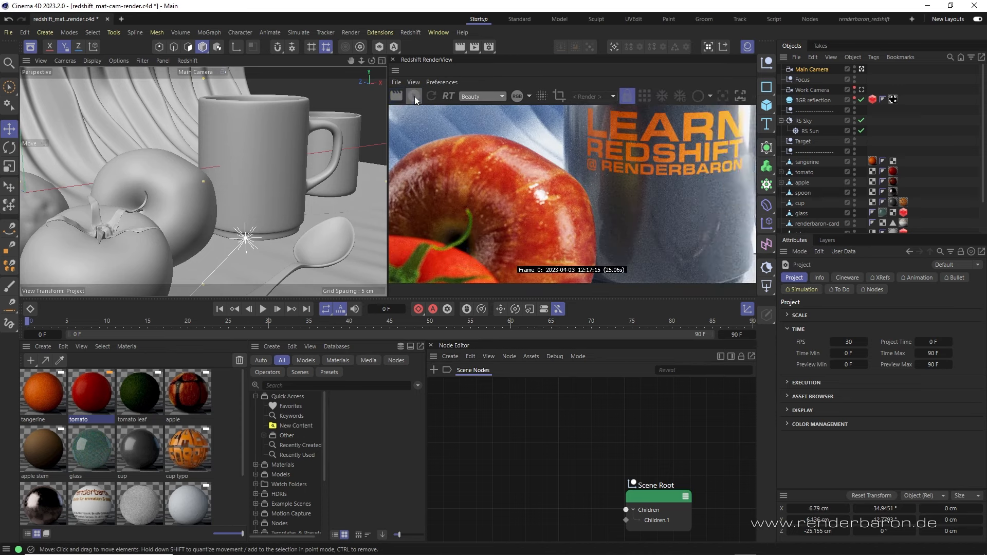
{"action": "left_click", "coordinate": [414, 97]}
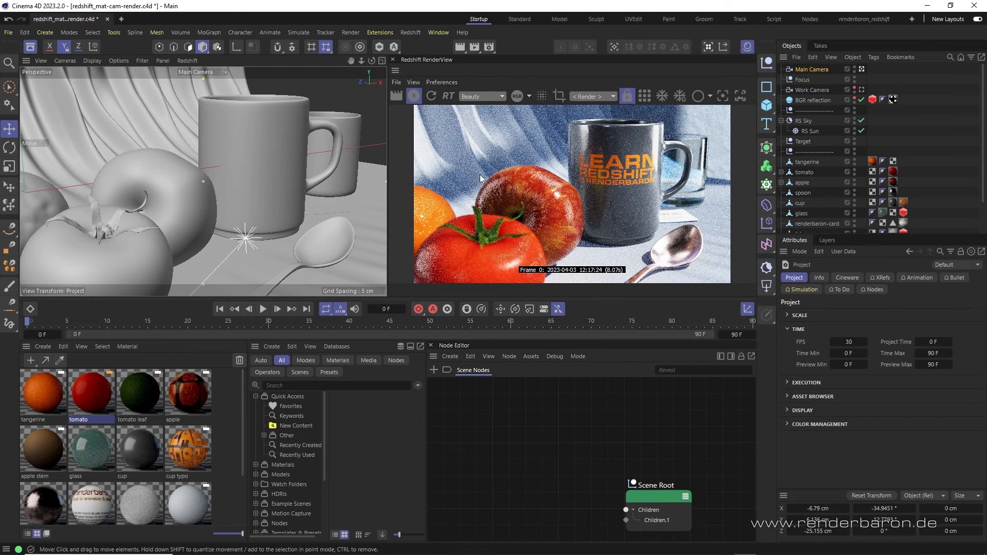
{"action": "left_click", "coordinate": [434, 96]}
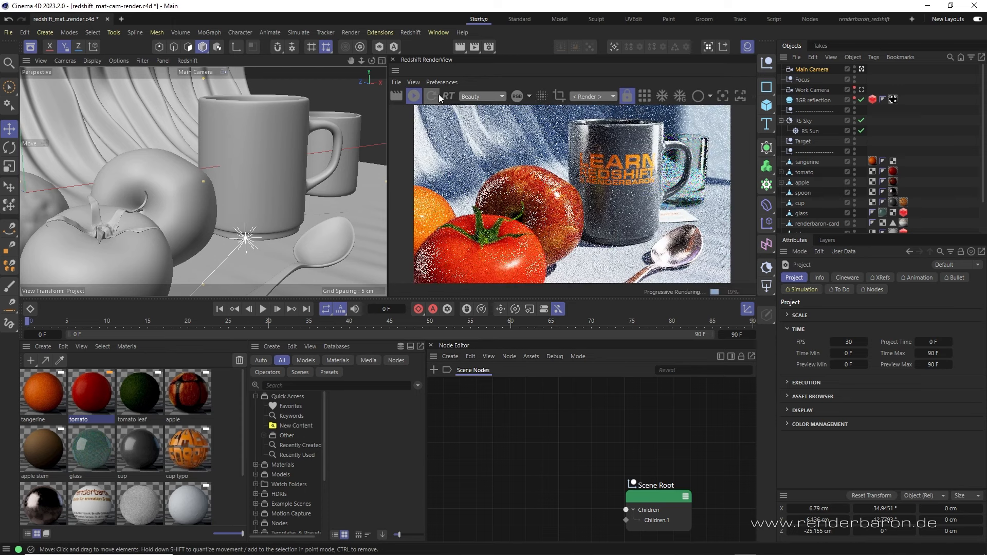
Step: View the Reflections pass in the RenderView, return to Beauty, and inspect the available colour channels
{"action": "left_click", "coordinate": [486, 97]}
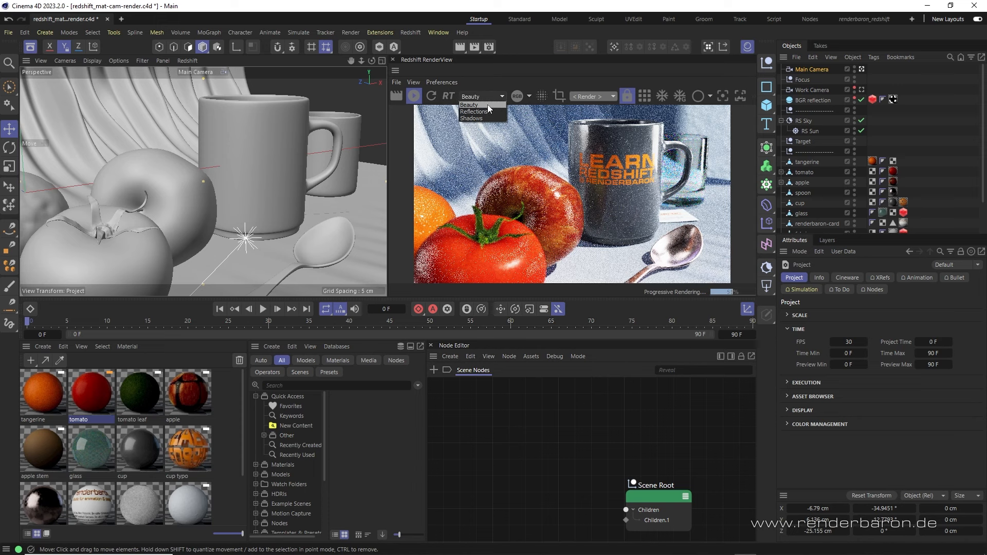
{"action": "left_click", "coordinate": [489, 112]}
{"action": "left_click", "coordinate": [498, 97]}
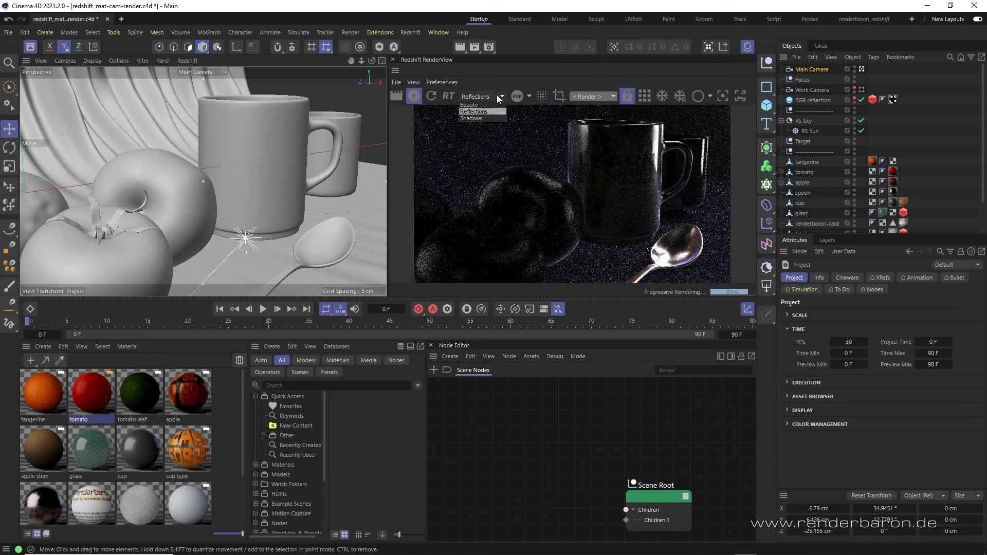
{"action": "left_click", "coordinate": [487, 105]}
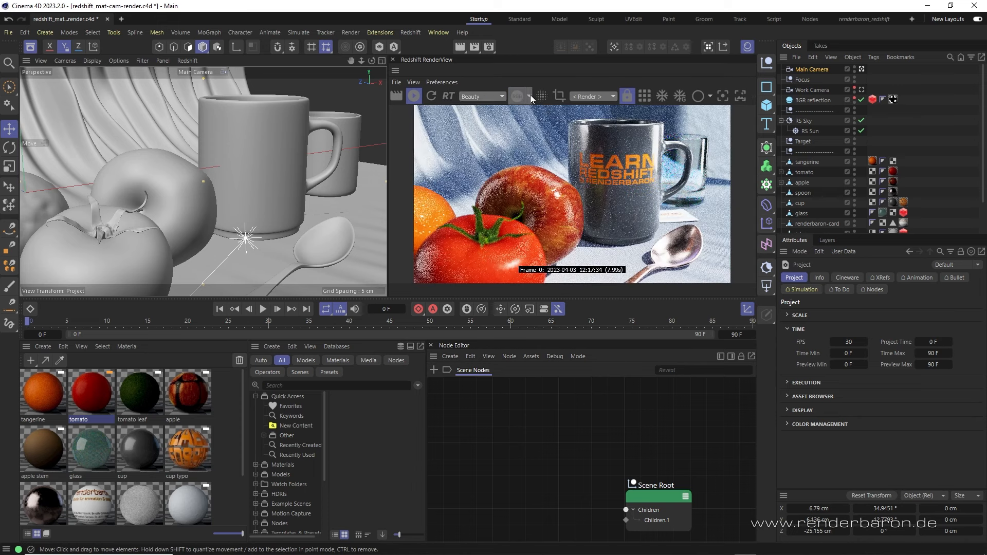
{"action": "left_click", "coordinate": [528, 97]}
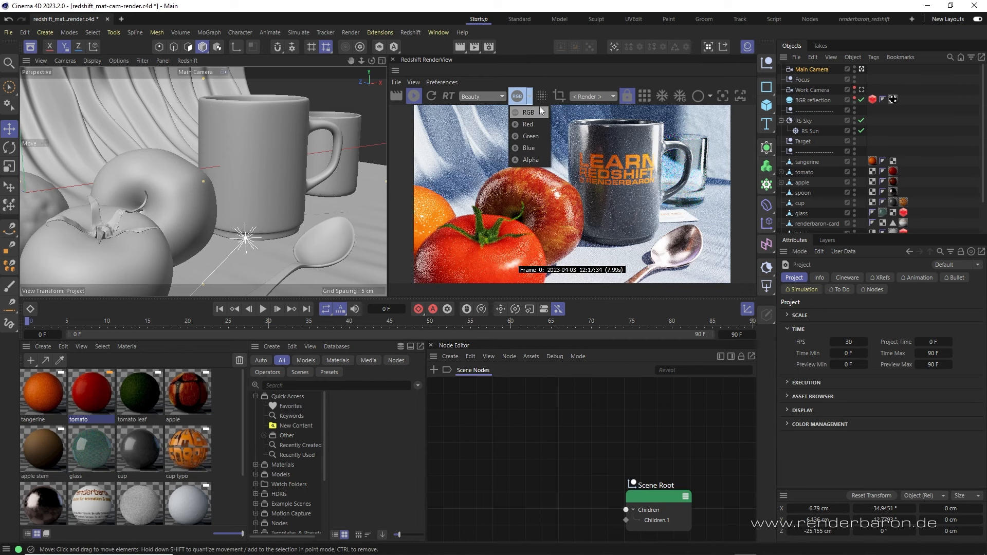
{"action": "left_click", "coordinate": [543, 75]}
Step: Toggle denoising of the interactive render in the RenderView
{"action": "left_click", "coordinate": [542, 96]}
{"action": "left_click", "coordinate": [542, 96]}
{"action": "left_click", "coordinate": [543, 96]}
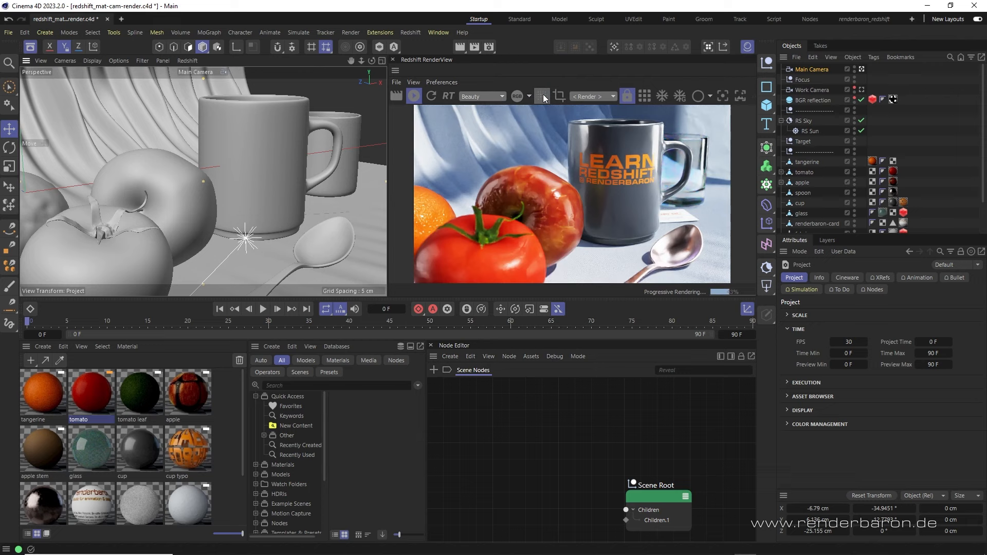
Step: Try a render region around the cup base and spoon, and choose the Main Camera as the RenderView camera
{"action": "left_click", "coordinate": [559, 97]}
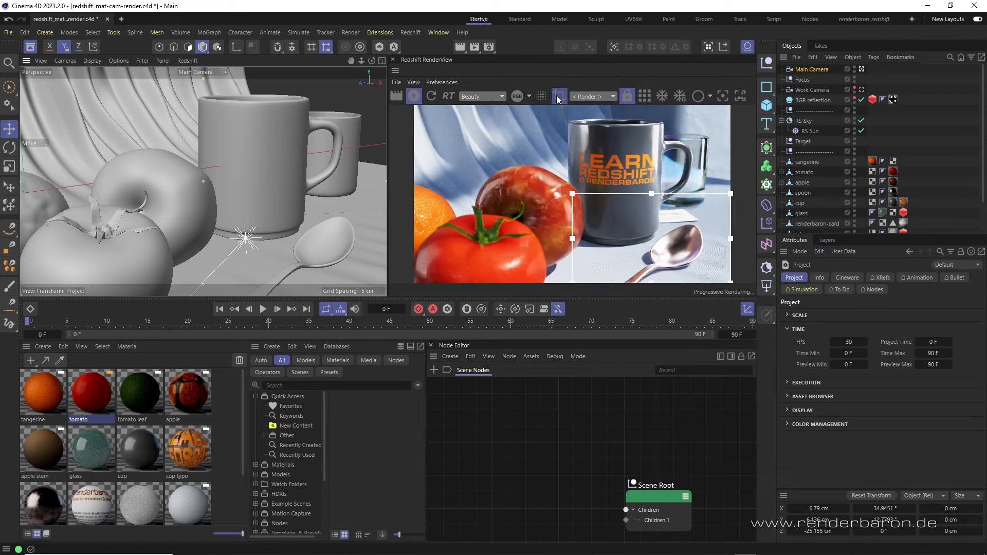
{"action": "left_click_drag", "start_coordinate": [658, 204], "coordinate": [654, 199]}
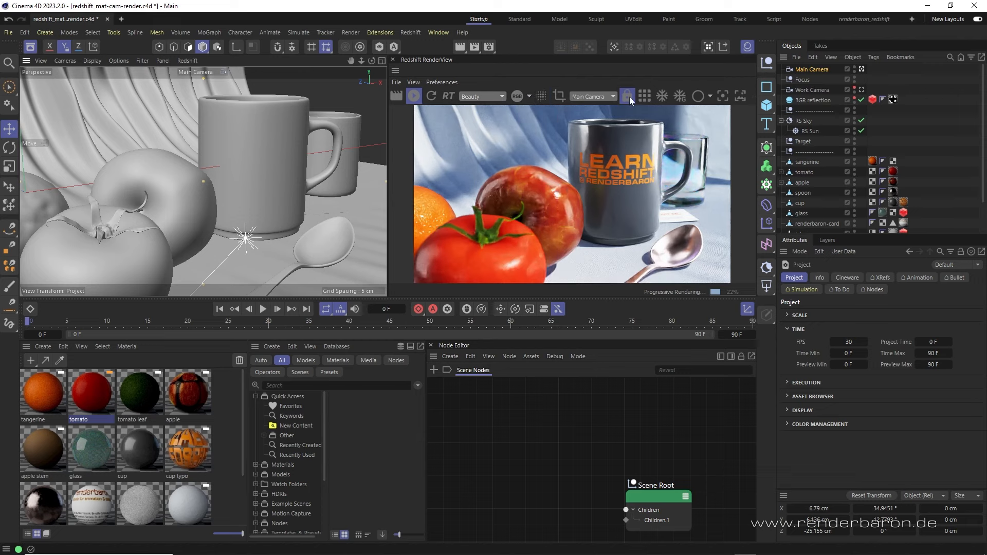
{"action": "left_click", "coordinate": [592, 96]}
{"action": "left_click", "coordinate": [619, 121]}
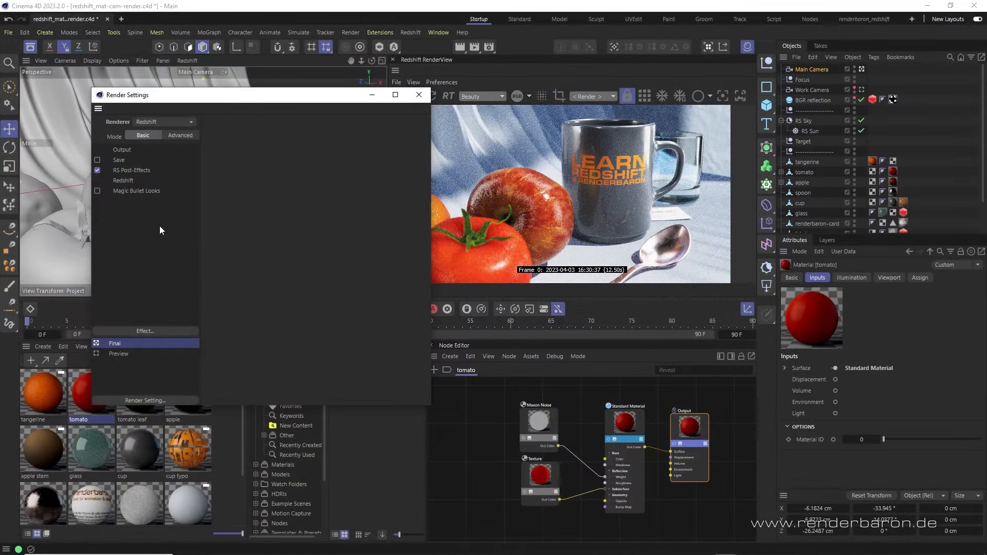
Step: Examine the Redshift render settings in Basic mode and switch them to Advanced mode
{"action": "left_click", "coordinate": [137, 181]}
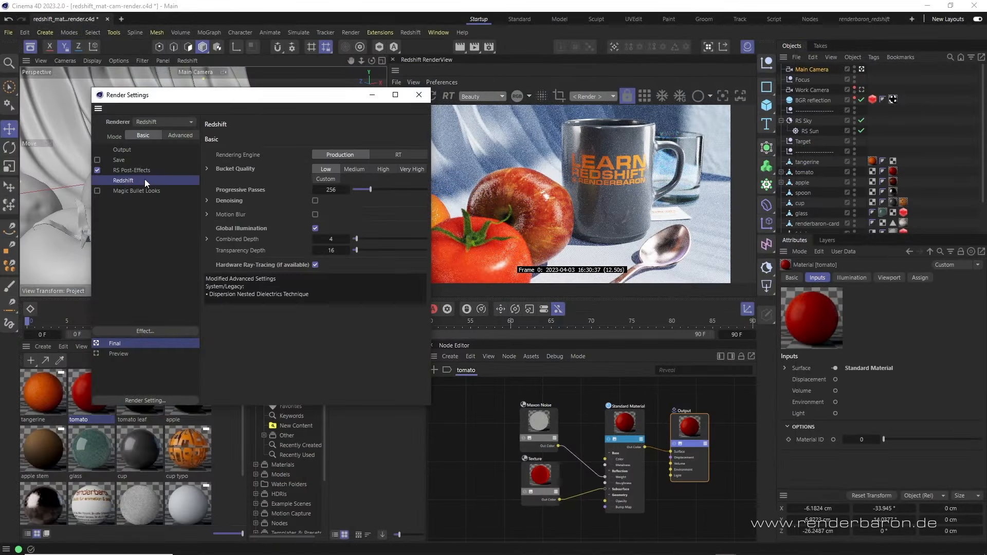
{"action": "left_click", "coordinate": [190, 136]}
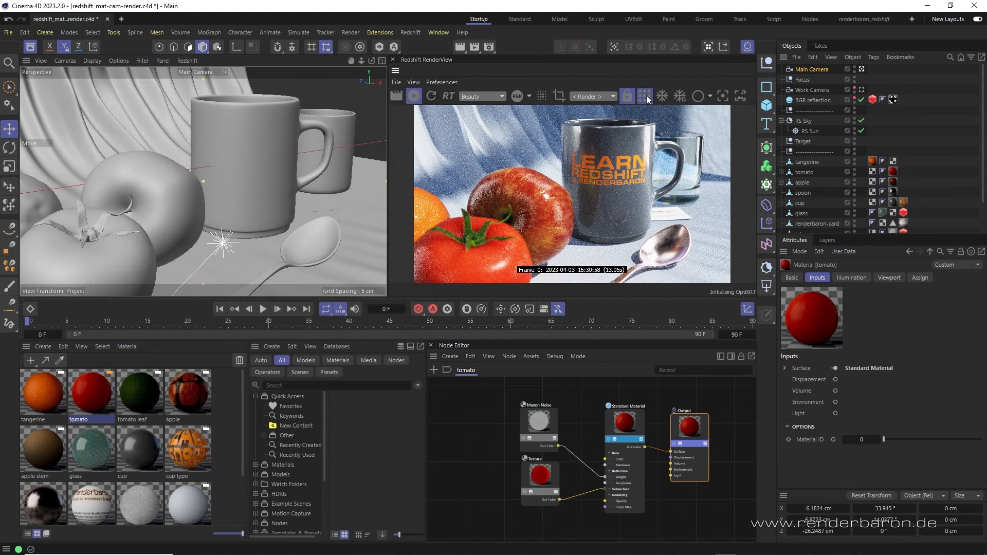
Step: Enable bucket rendering and freeze geometry updates in the RenderView
{"action": "left_click", "coordinate": [644, 95]}
{"action": "left_click", "coordinate": [678, 97]}
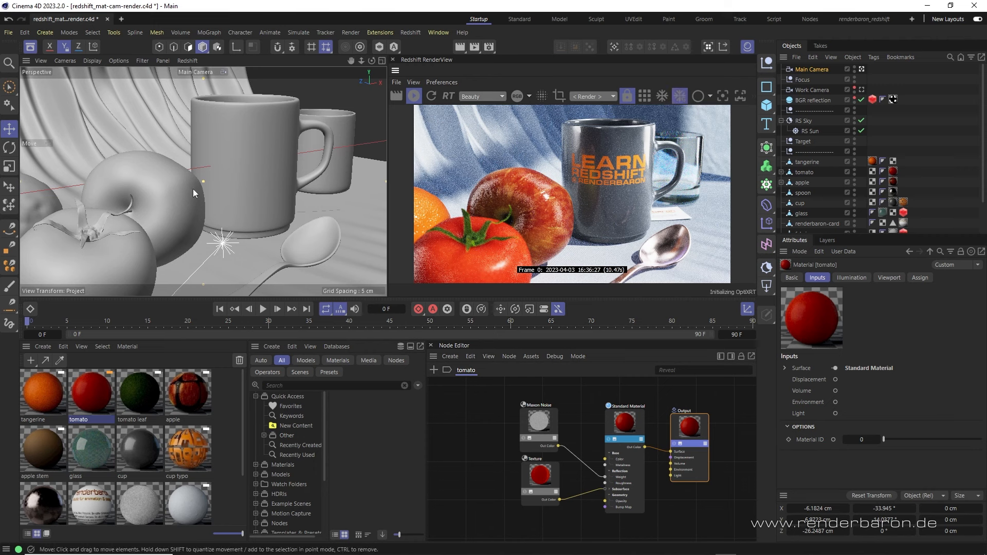
Step: Select the apple in the viewport and scale it up slightly
{"action": "left_click", "coordinate": [156, 200]}
{"action": "key", "text": "t"}
{"action": "left_click_drag", "start_coordinate": [188, 205], "coordinate": [364, 214]}
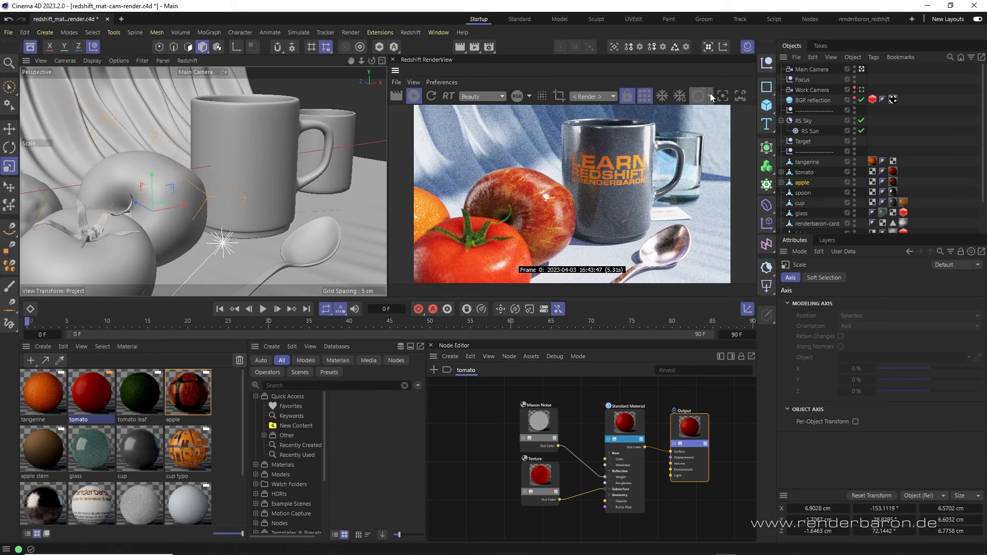
Step: Preview the scene in the RenderView's Clay mode and in Samples mode
{"action": "left_click", "coordinate": [711, 96]}
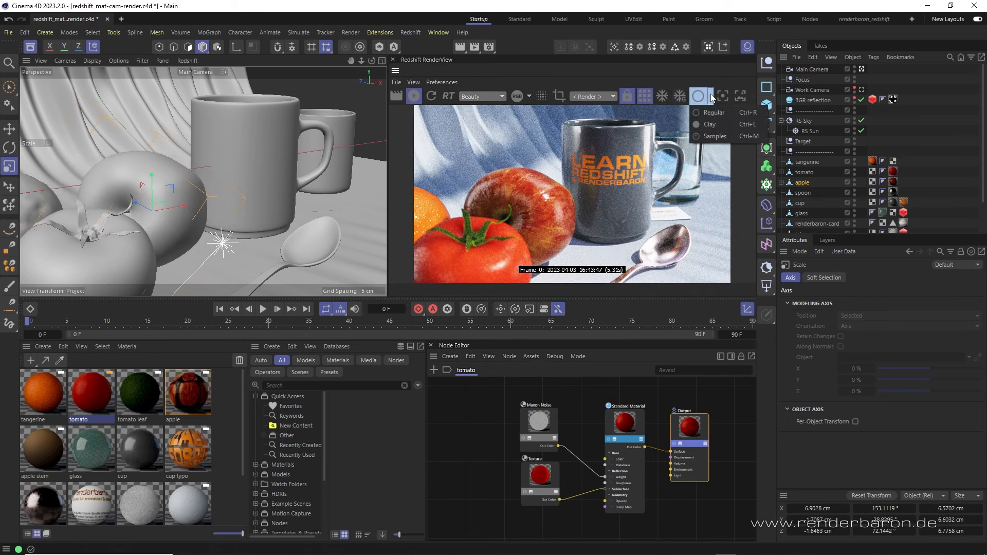
{"action": "left_click", "coordinate": [718, 123]}
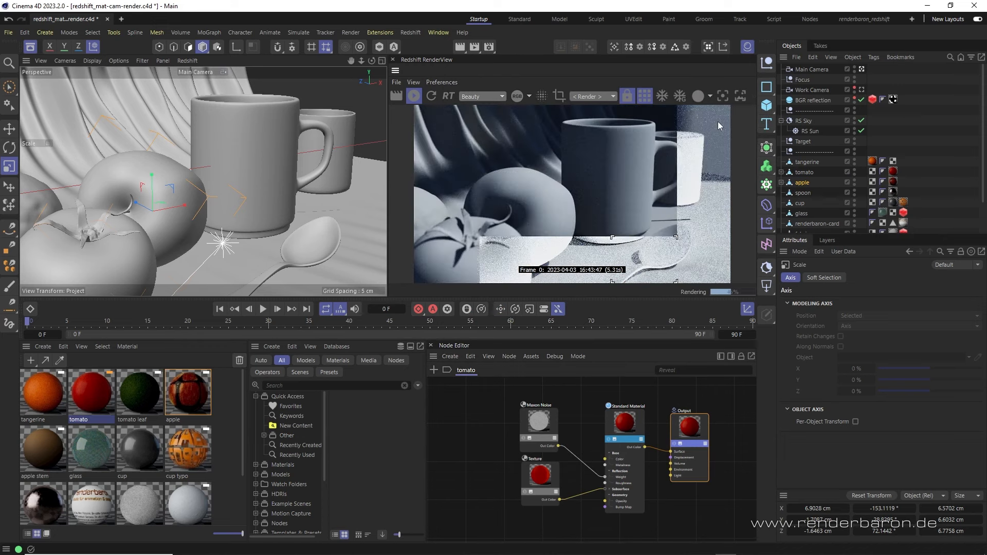
{"action": "left_click", "coordinate": [710, 95]}
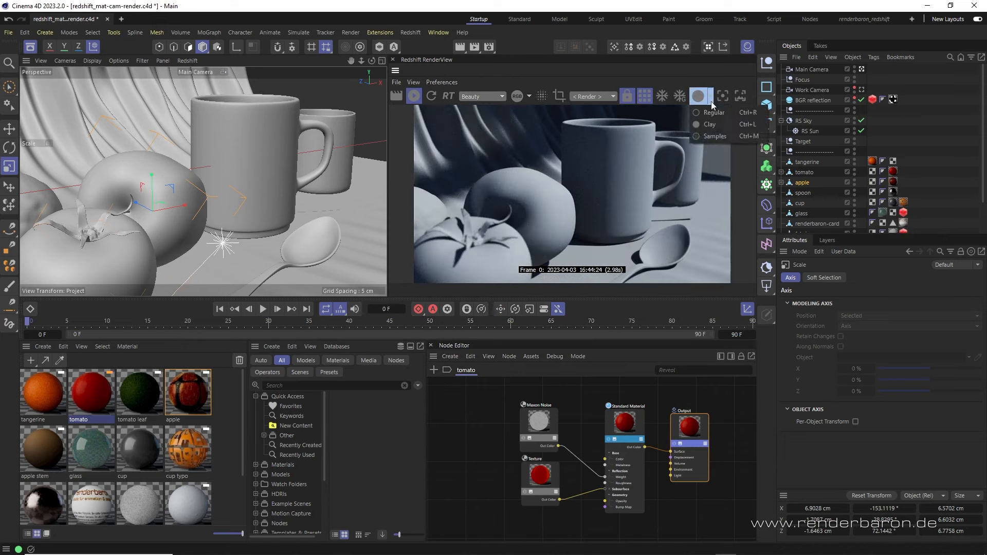
{"action": "left_click", "coordinate": [715, 135]}
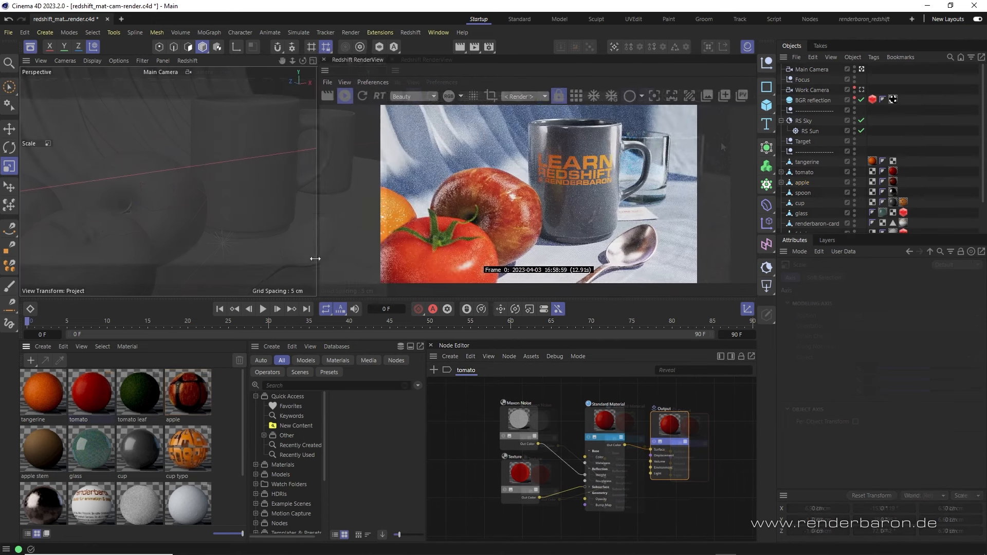
Step: Widen the RenderView and use its focus picker to set the camera focus on the tomato
{"action": "left_click_drag", "start_coordinate": [315, 258], "coordinate": [303, 262]}
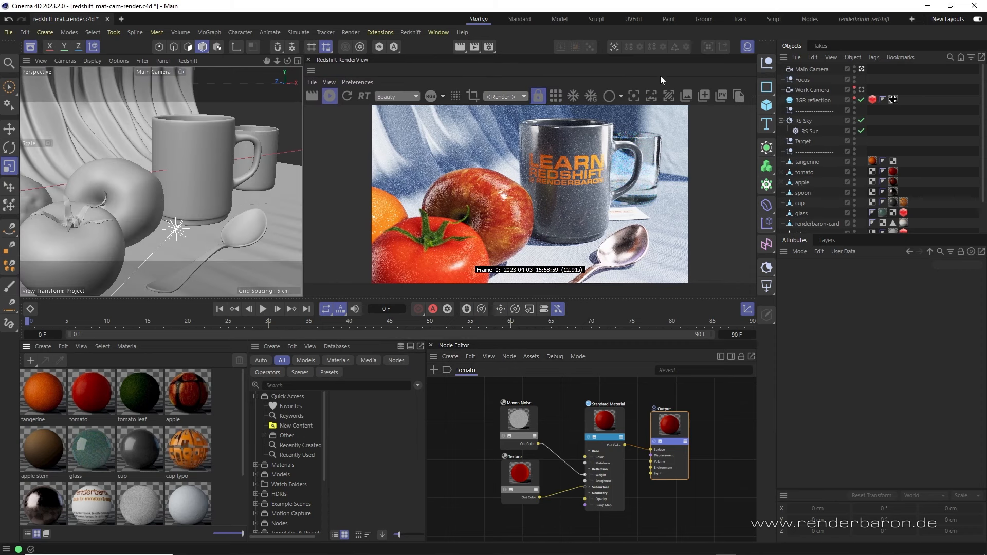
{"action": "left_click", "coordinate": [635, 96]}
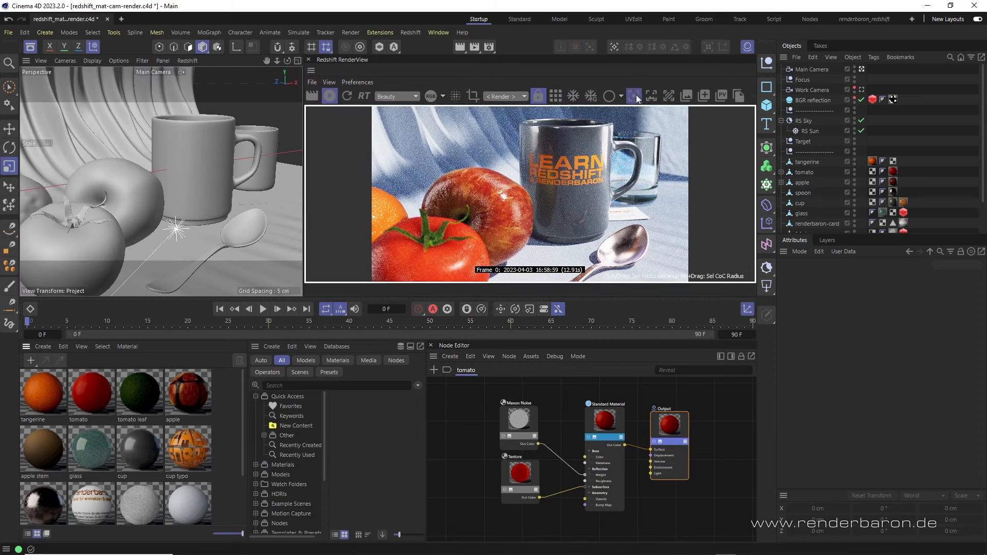
{"action": "left_click", "coordinate": [449, 251]}
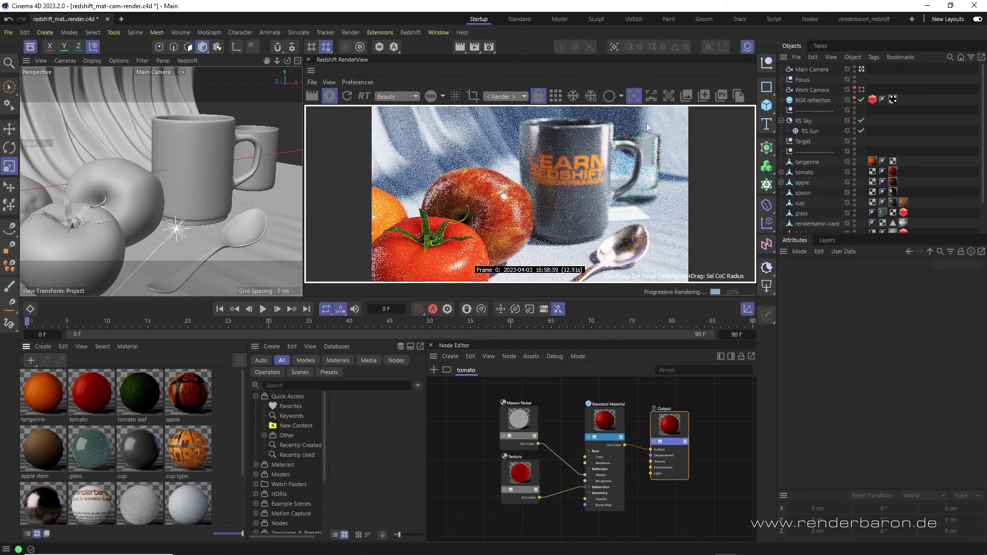
Step: Select the apple with the RenderView's object picker and the tomato's material with its material picker
{"action": "left_click", "coordinate": [651, 96]}
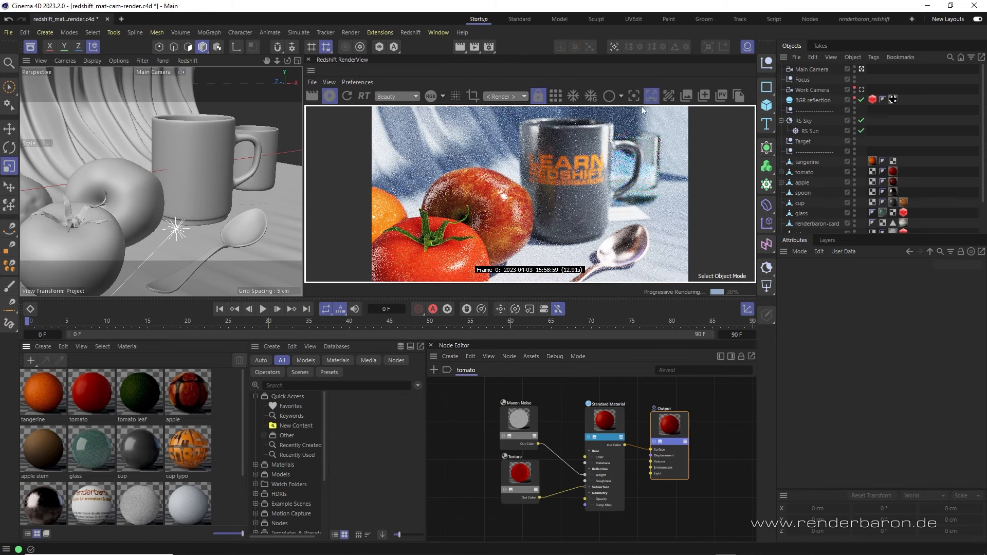
{"action": "left_click", "coordinate": [510, 203]}
{"action": "left_click", "coordinate": [668, 96]}
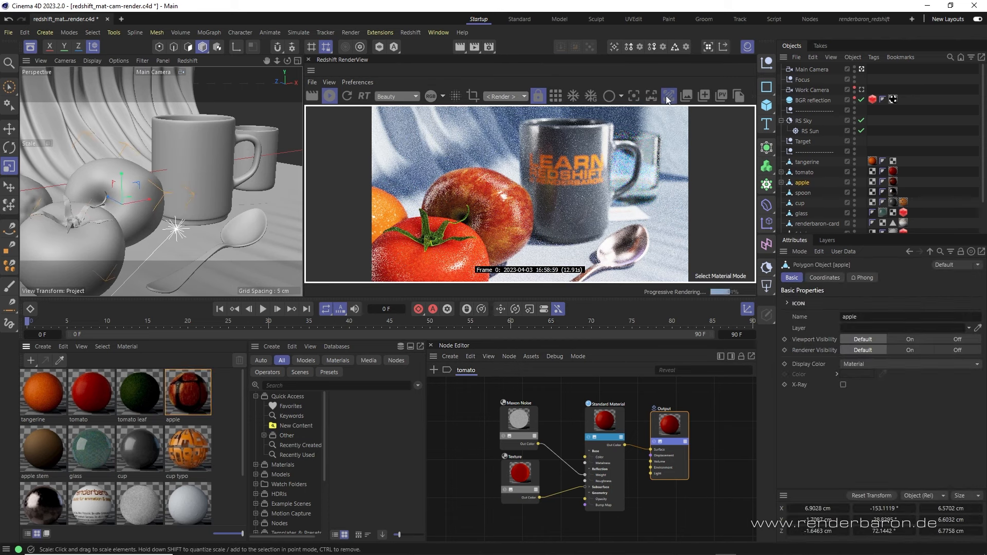
{"action": "left_click", "coordinate": [386, 204]}
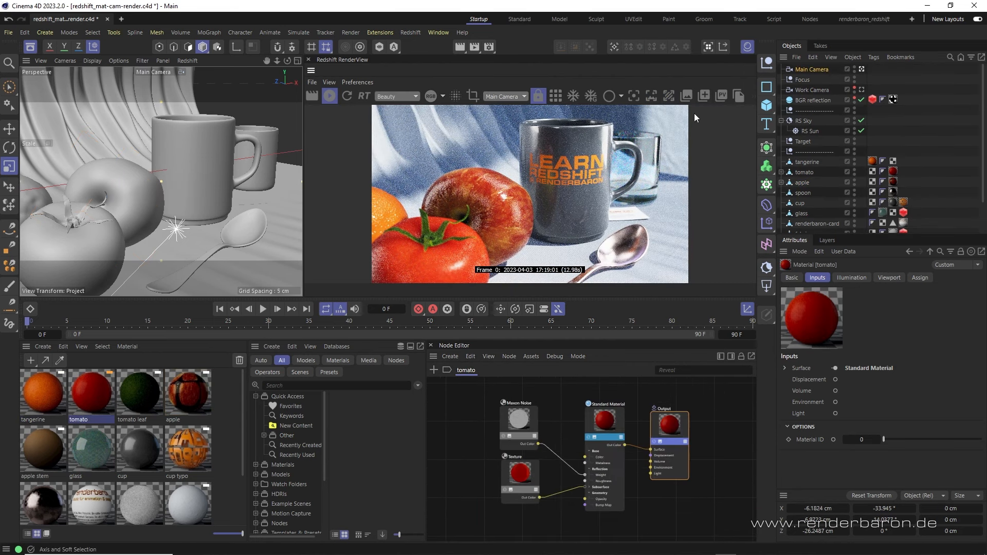
Step: Store RenderView snapshots before and after shifting the Main Camera's view, and switch between the stored images to compare them
{"action": "left_click", "coordinate": [686, 97]}
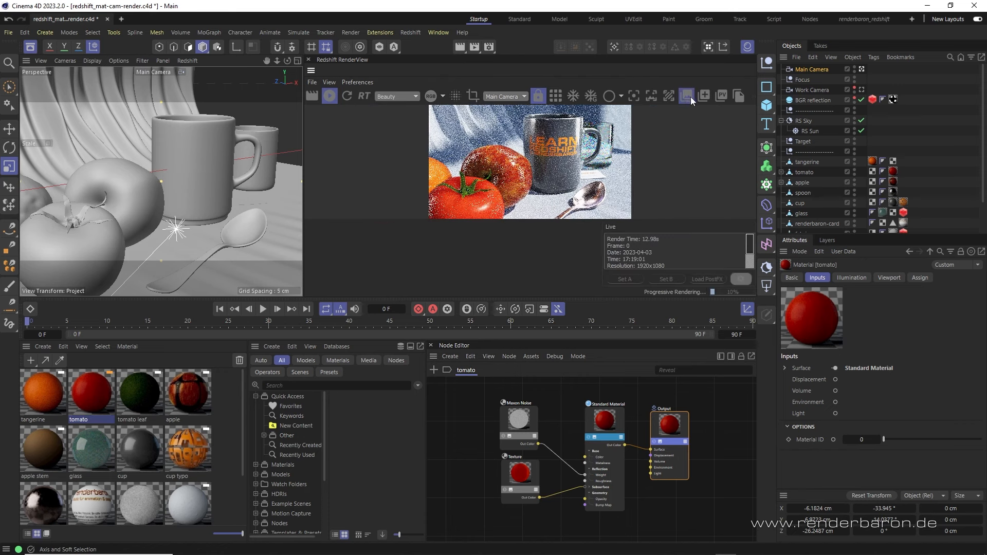
{"action": "left_click", "coordinate": [705, 97]}
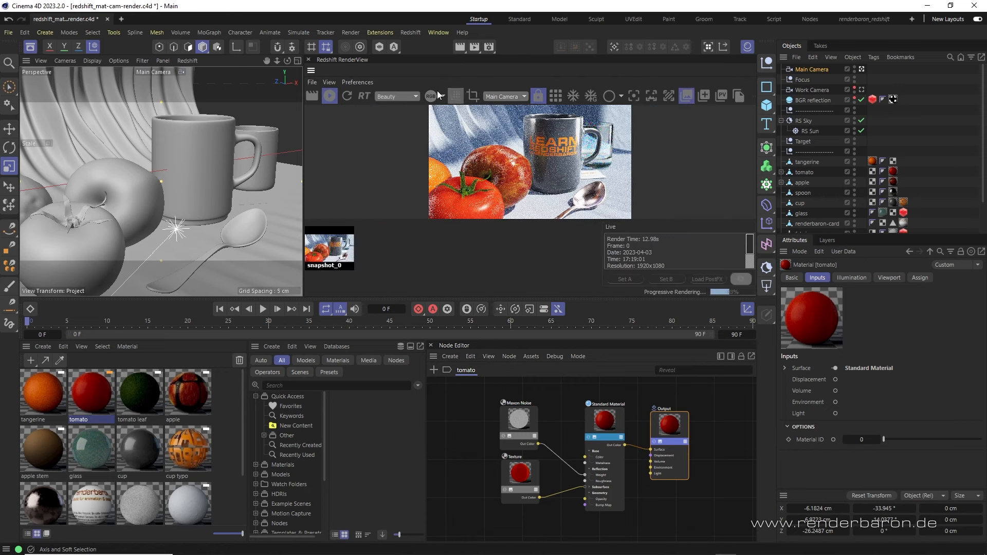
{"action": "left_click_drag", "start_coordinate": [270, 60], "coordinate": [269, 283]}
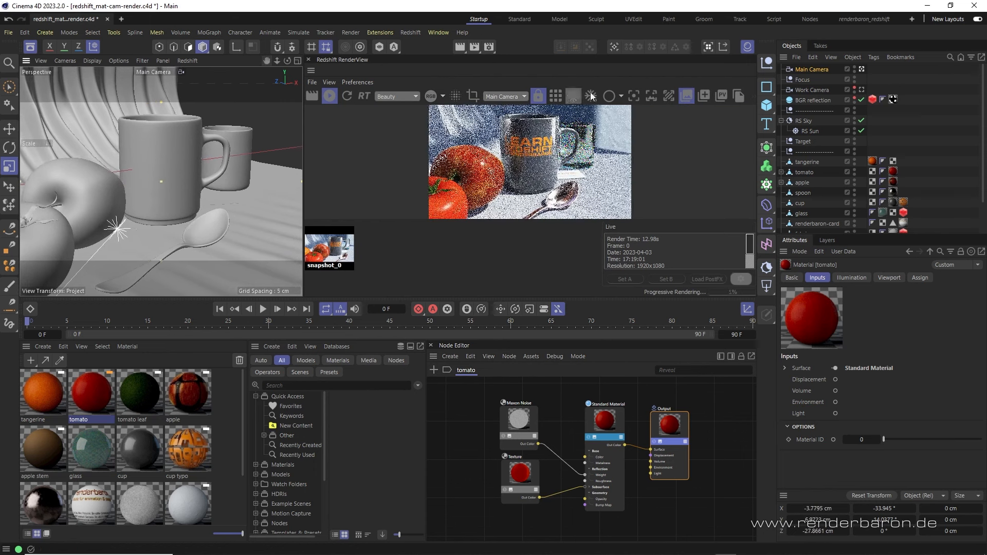
{"action": "left_click", "coordinate": [705, 97]}
{"action": "left_click", "coordinate": [372, 245]}
{"action": "left_click", "coordinate": [339, 248]}
{"action": "left_click", "coordinate": [373, 248]}
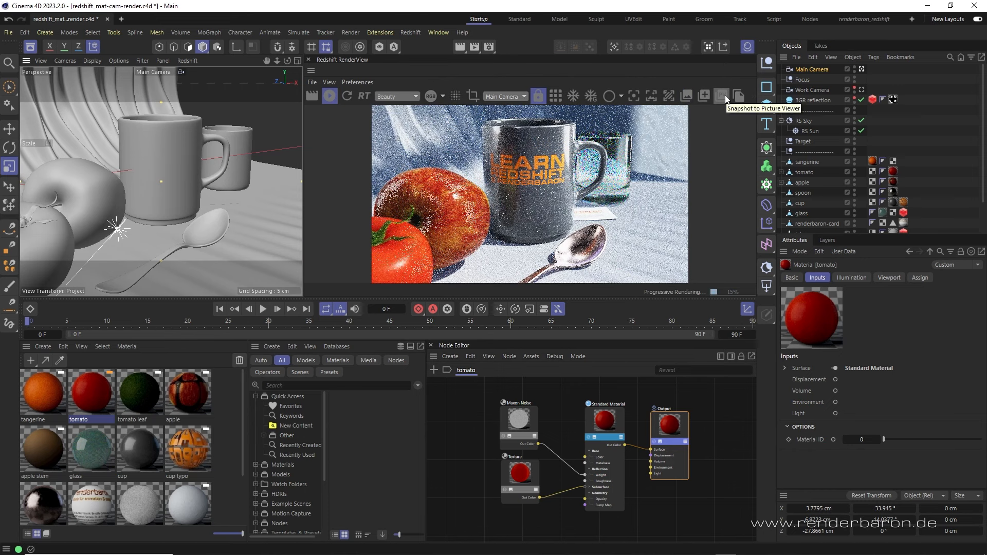
Step: Send a snapshot of the current render to the Picture Viewer, reposition the viewer window and close it
{"action": "left_click", "coordinate": [722, 96]}
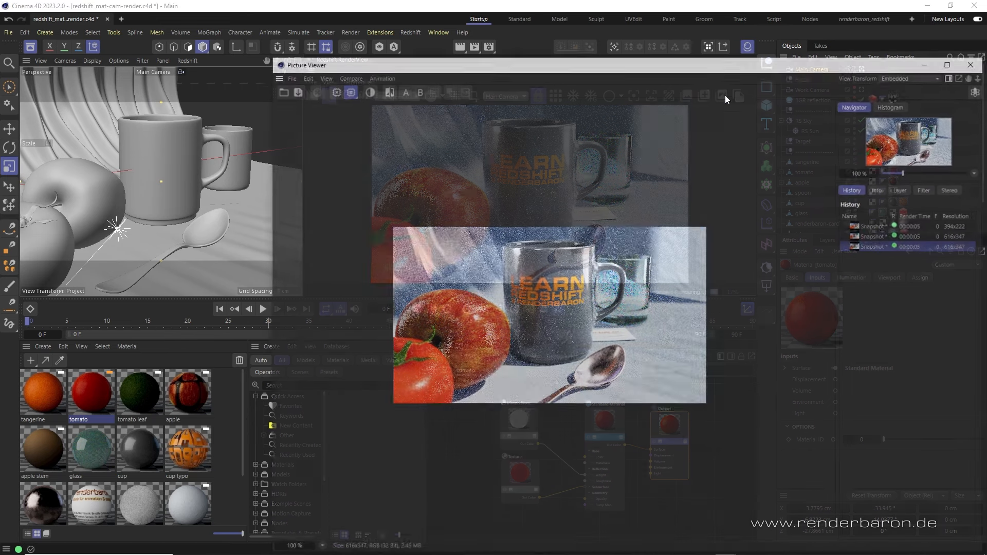
{"action": "left_click_drag", "start_coordinate": [679, 72], "coordinate": [457, 50]}
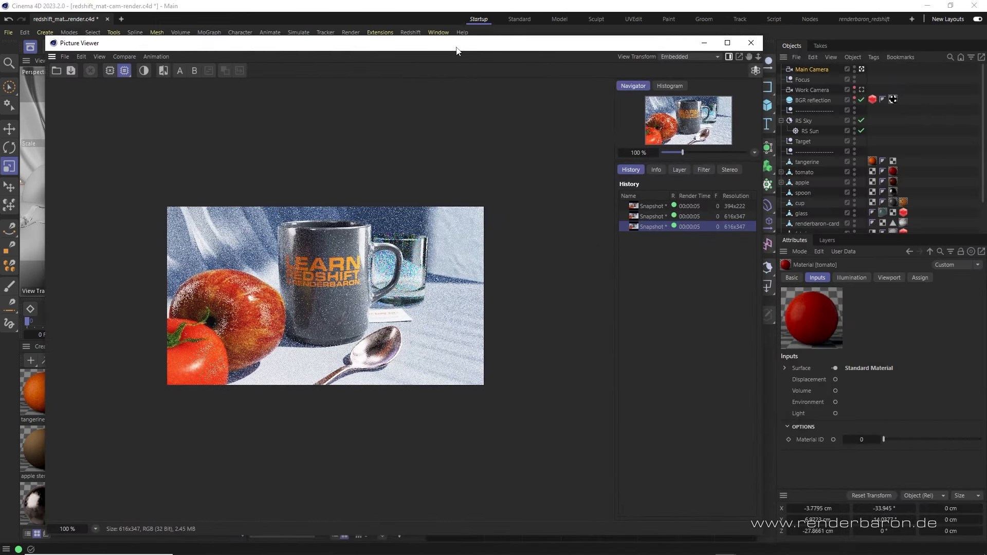
{"action": "left_click", "coordinate": [750, 43]}
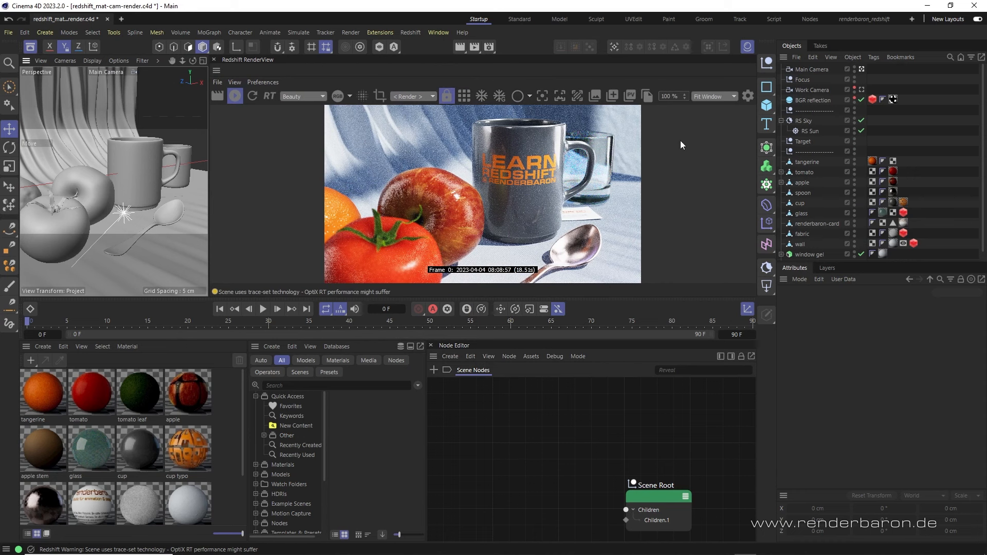
Step: Zoom and pan the rendered image in the RenderView and examine its display scaling options
{"action": "scroll", "coordinate": [680, 140], "scroll_direction": "up", "scroll_amount": 6}
{"action": "scroll", "coordinate": [680, 140], "scroll_direction": "down", "scroll_amount": 5}
{"action": "scroll", "coordinate": [680, 141], "scroll_direction": "down", "scroll_amount": 1}
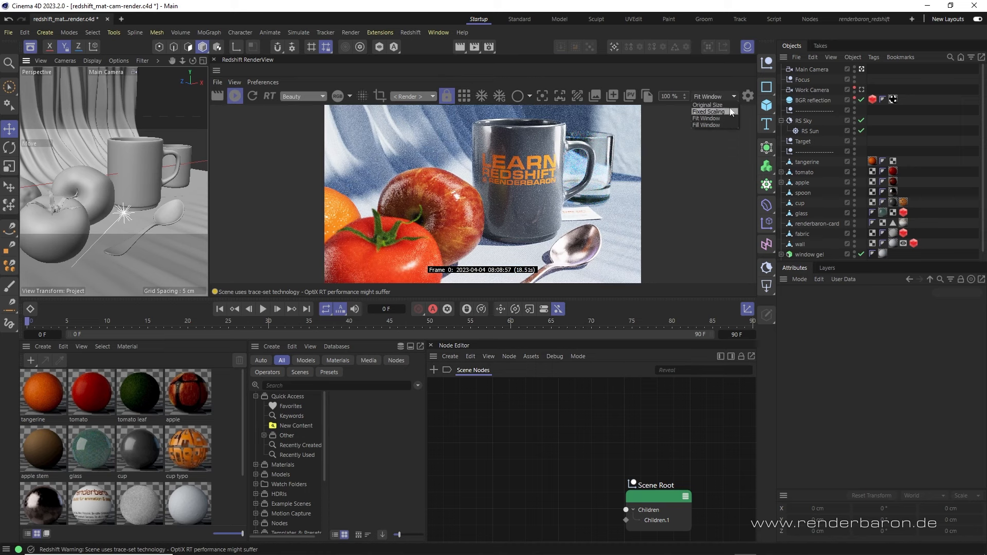
{"action": "left_click", "coordinate": [732, 143]}
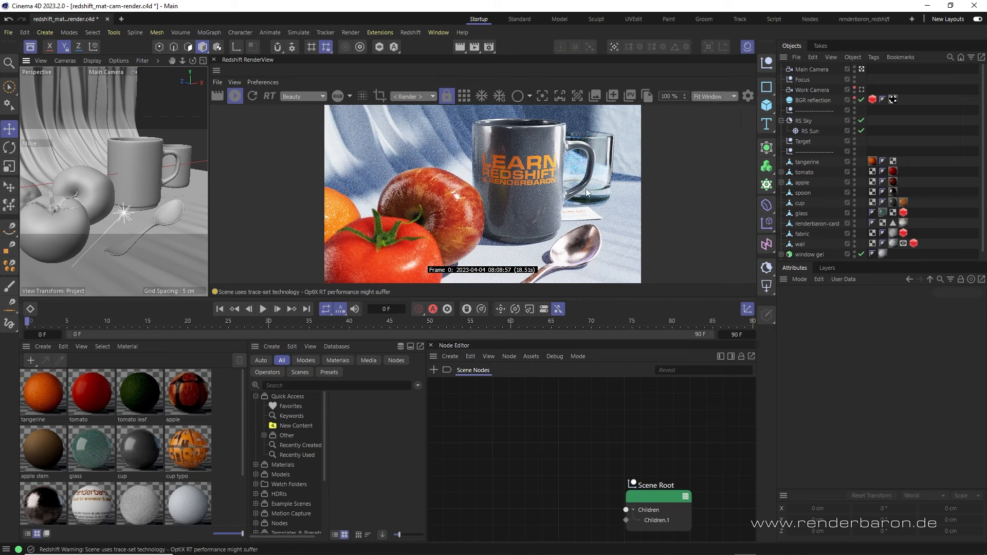
{"action": "mouse_move", "coordinate": [591, 180]}
{"action": "left_mouse_down"}
{"action": "mouse_move", "coordinate": [570, 150]}
{"action": "mouse_move", "coordinate": [583, 201]}
{"action": "mouse_move", "coordinate": [602, 155]}
{"action": "mouse_move", "coordinate": [582, 193]}
{"action": "mouse_move", "coordinate": [589, 170]}
{"action": "mouse_move", "coordinate": [582, 179]}
{"action": "left_mouse_up"}
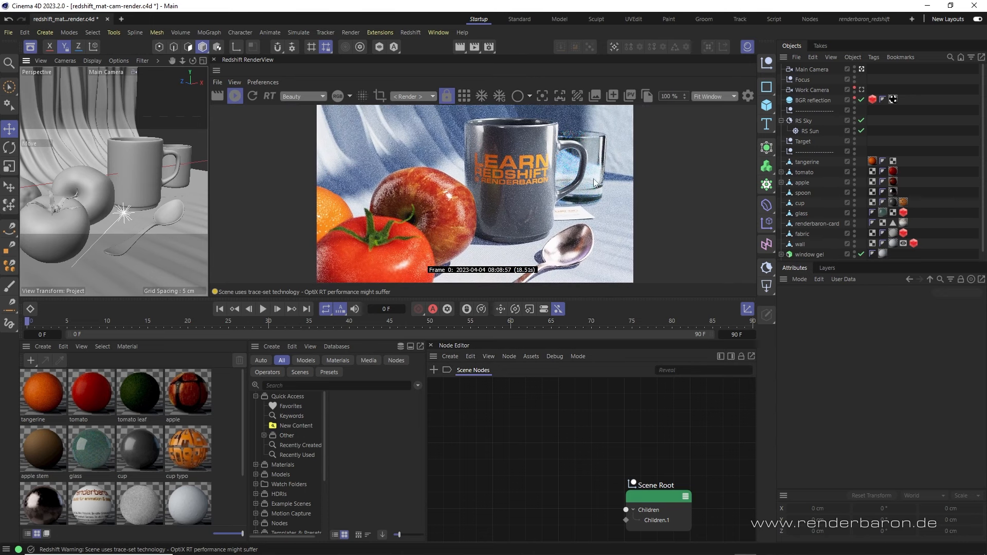
Step: Look through the RenderView's display and color management settings, and open the project's render settings
{"action": "left_click", "coordinate": [747, 97]}
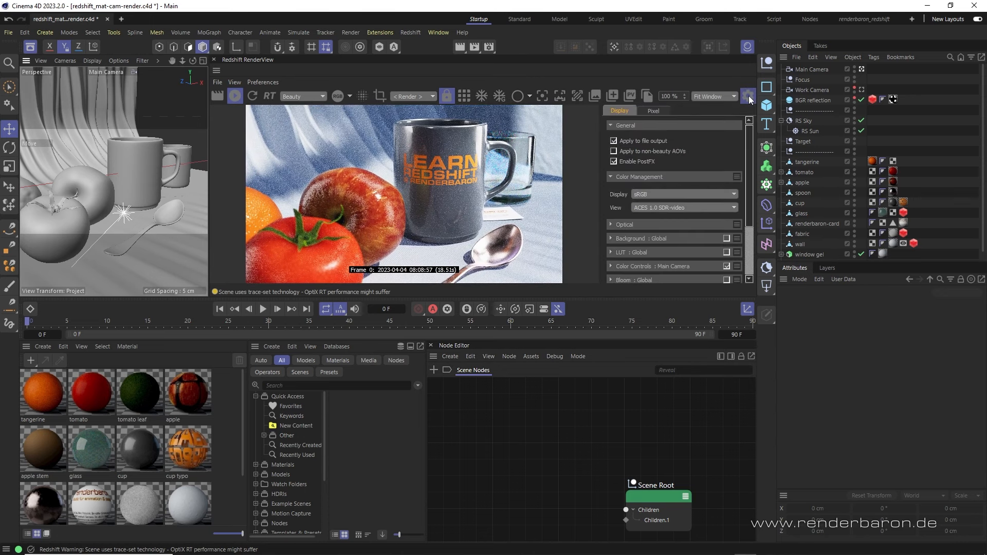
{"action": "mouse_move", "coordinate": [747, 146]}
{"action": "left_mouse_down"}
{"action": "mouse_move", "coordinate": [752, 202]}
{"action": "mouse_move", "coordinate": [753, 134]}
{"action": "left_mouse_up"}
{"action": "left_click", "coordinate": [491, 48]}
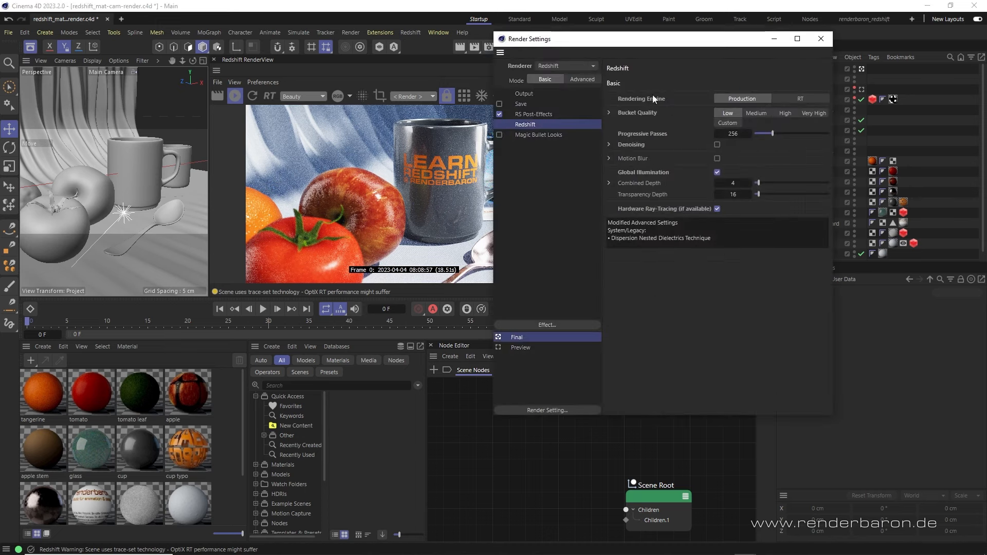
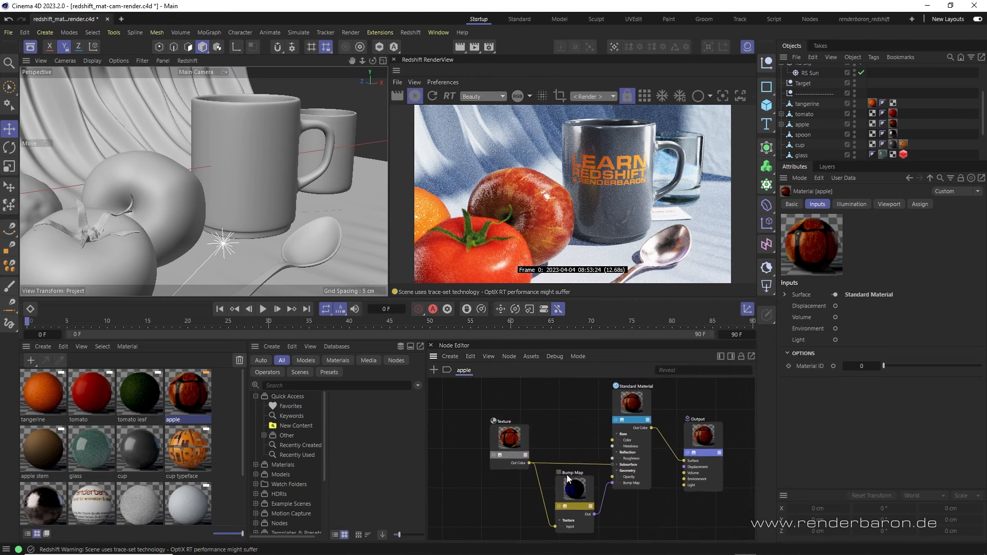
Step: Hide the previews of the apple material's Texture, Bump Map and Standard Material nodes, and show them again
{"action": "left_click_drag", "start_coordinate": [456, 406], "coordinate": [648, 519]}
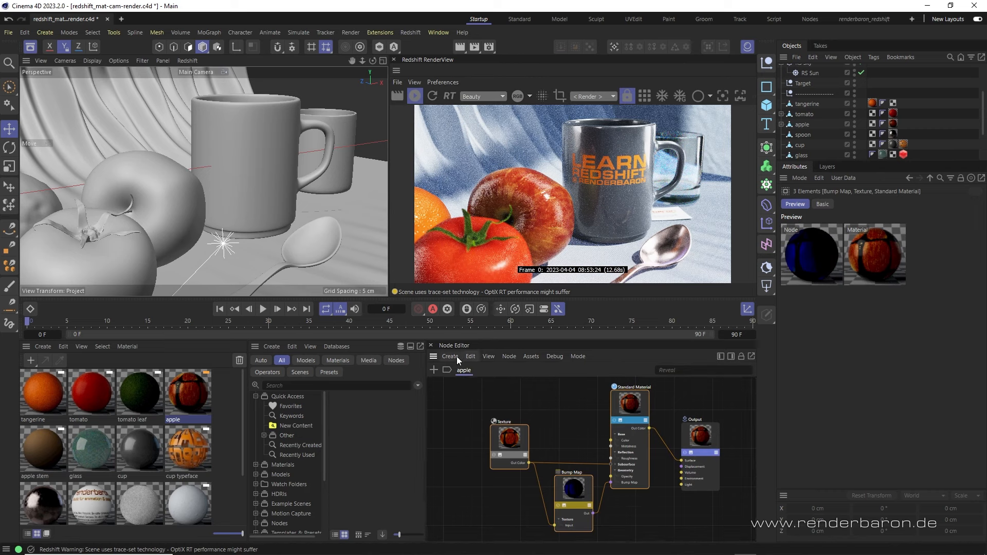
{"action": "left_click", "coordinate": [510, 357]}
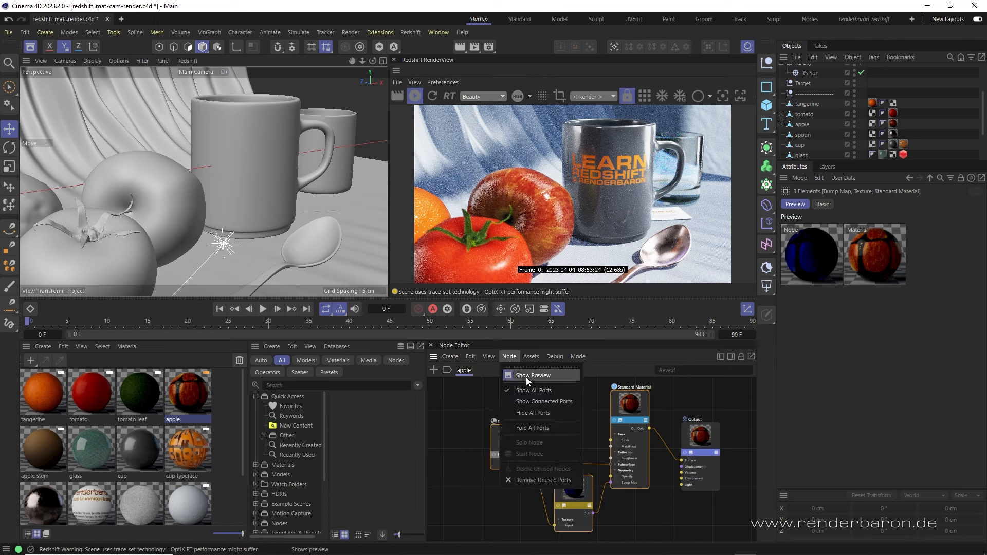
{"action": "left_click", "coordinate": [526, 377]}
{"action": "left_click", "coordinate": [511, 356]}
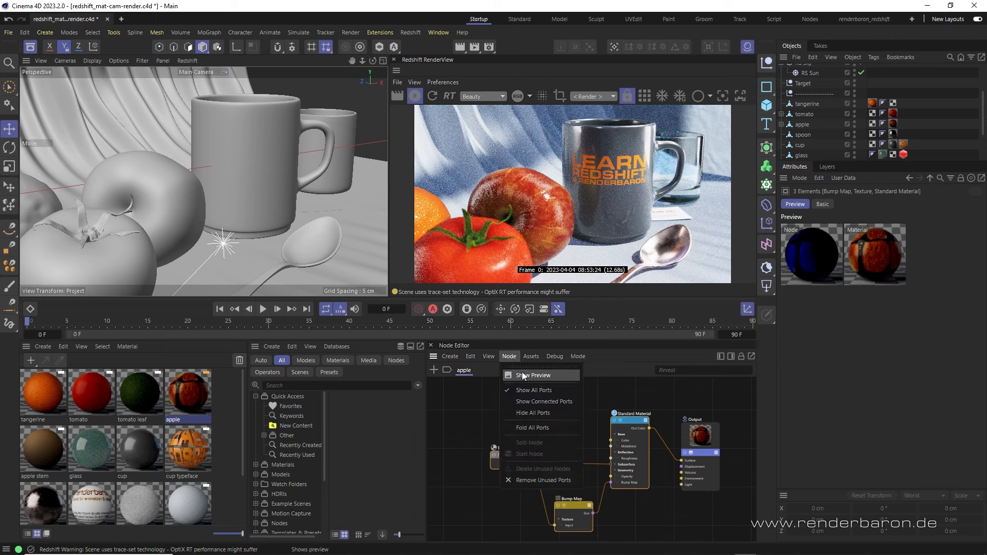
{"action": "left_click", "coordinate": [522, 375]}
{"action": "left_click", "coordinate": [516, 402]}
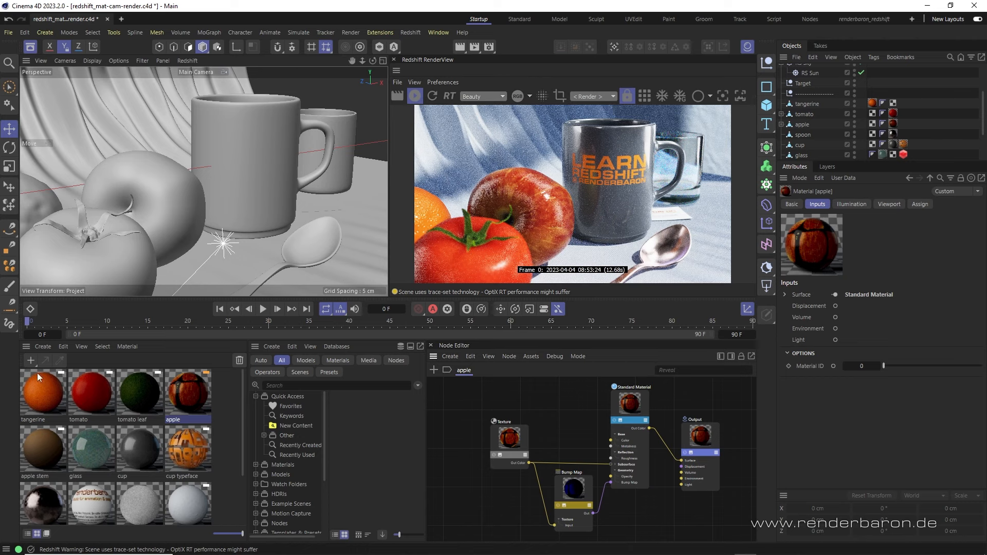
Step: Create a new Redshift standard material and reposition its RS Standard and Output nodes in the Node Editor
{"action": "left_click", "coordinate": [29, 359]}
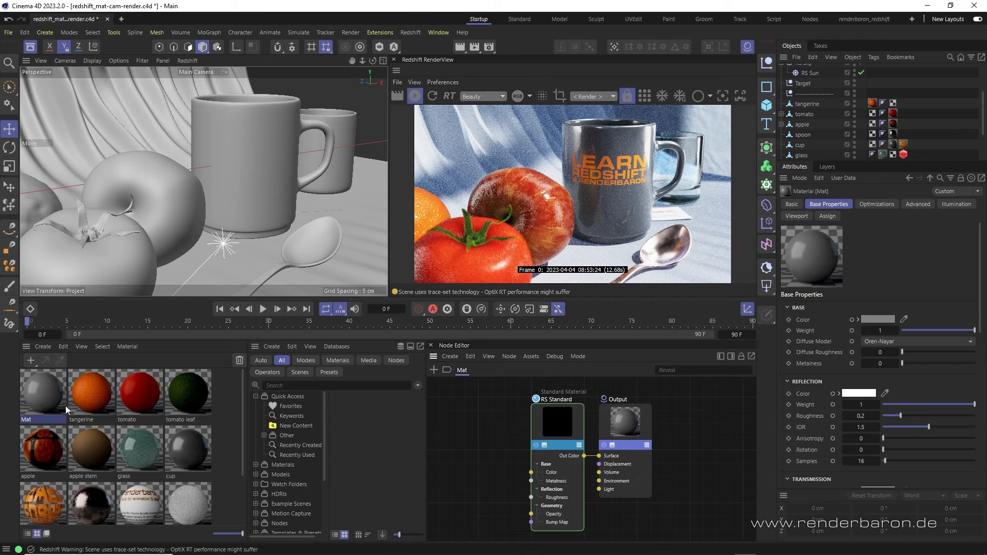
{"action": "mouse_move", "coordinate": [507, 467]}
{"action": "middle_mouse_down"}
{"action": "mouse_move", "coordinate": [518, 458]}
{"action": "mouse_move", "coordinate": [499, 464]}
{"action": "middle_mouse_up"}
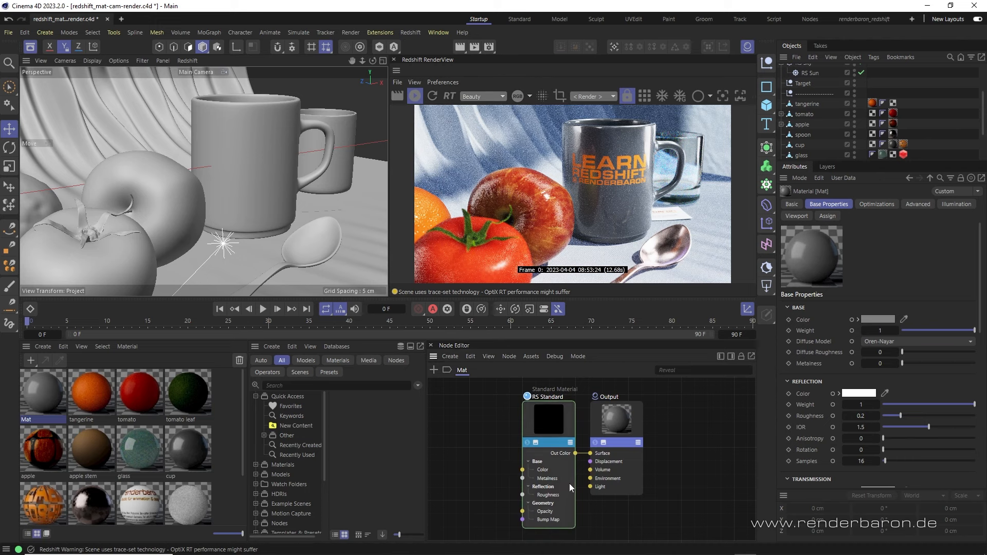
{"action": "mouse_move", "coordinate": [566, 473]}
{"action": "left_mouse_down"}
{"action": "mouse_move", "coordinate": [543, 476]}
{"action": "mouse_move", "coordinate": [556, 462]}
{"action": "mouse_move", "coordinate": [562, 471]}
{"action": "left_mouse_up"}
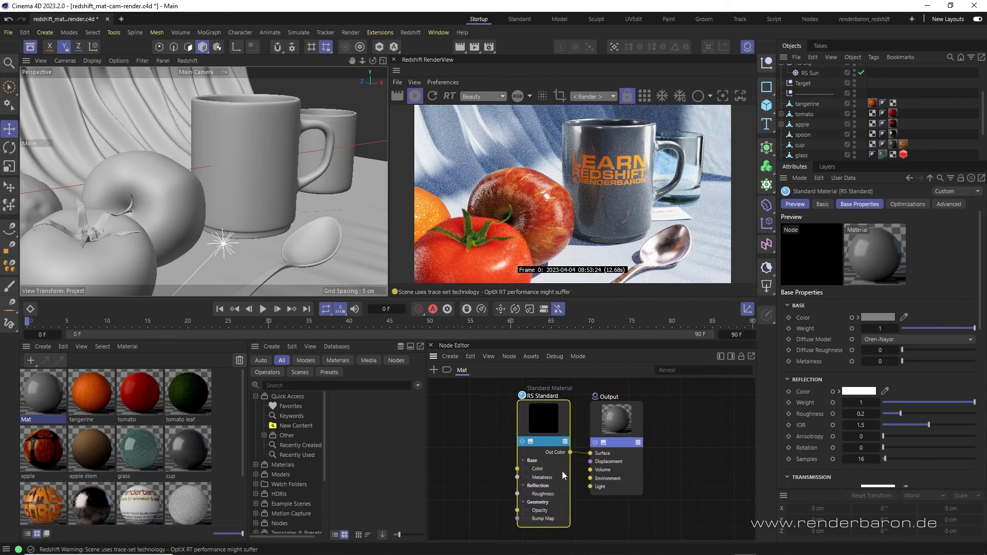
{"action": "mouse_move", "coordinate": [627, 466]}
{"action": "left_mouse_down"}
{"action": "mouse_move", "coordinate": [637, 470]}
{"action": "mouse_move", "coordinate": [633, 453]}
{"action": "mouse_move", "coordinate": [628, 471]}
{"action": "left_mouse_up"}
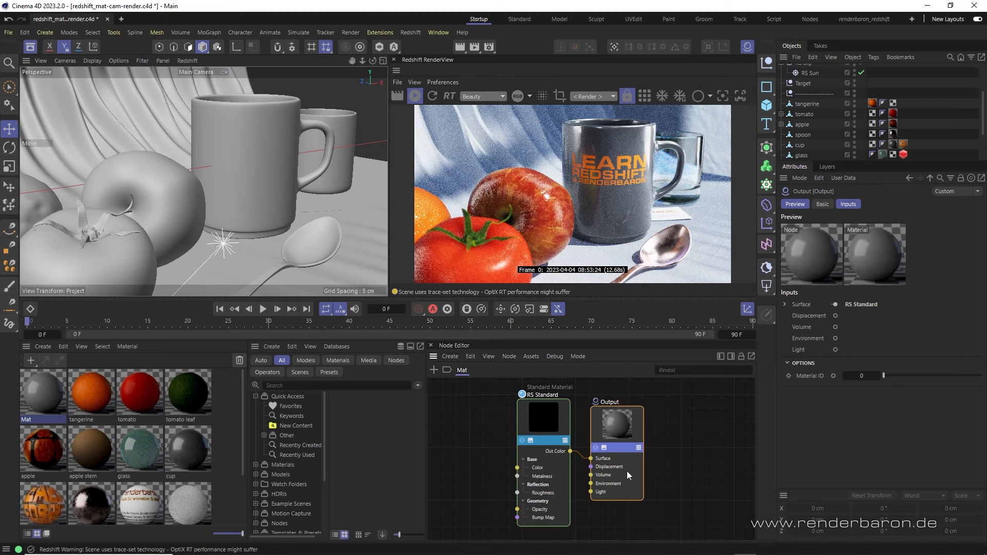
{"action": "scroll", "coordinate": [557, 474], "scroll_direction": "up", "scroll_amount": 2}
{"action": "scroll", "coordinate": [572, 457], "scroll_direction": "up", "scroll_amount": 2}
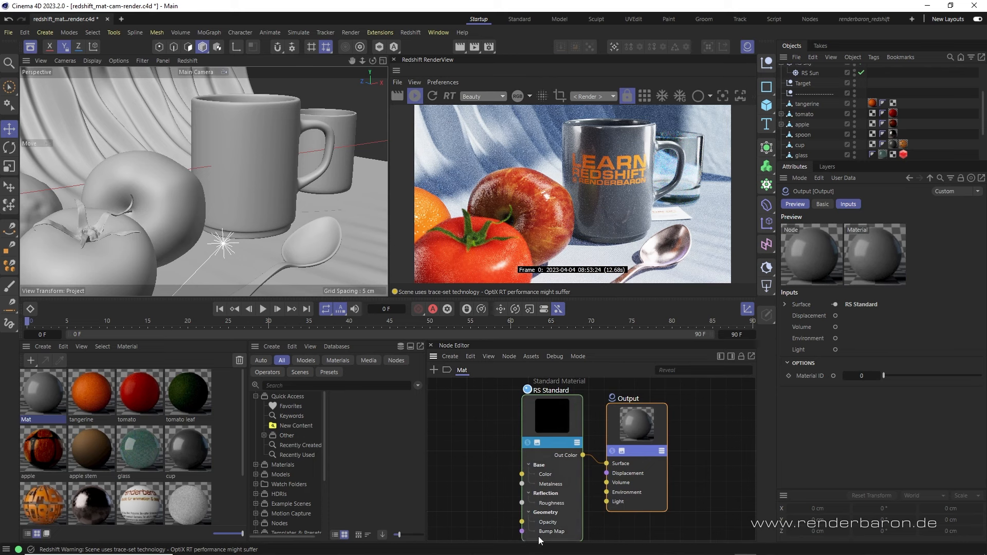
Step: Reconnect RS Standard's Out Color to the Output node's Surface port, and assign the new material to the apple object
{"action": "left_click_drag", "start_coordinate": [574, 476], "coordinate": [566, 473]}
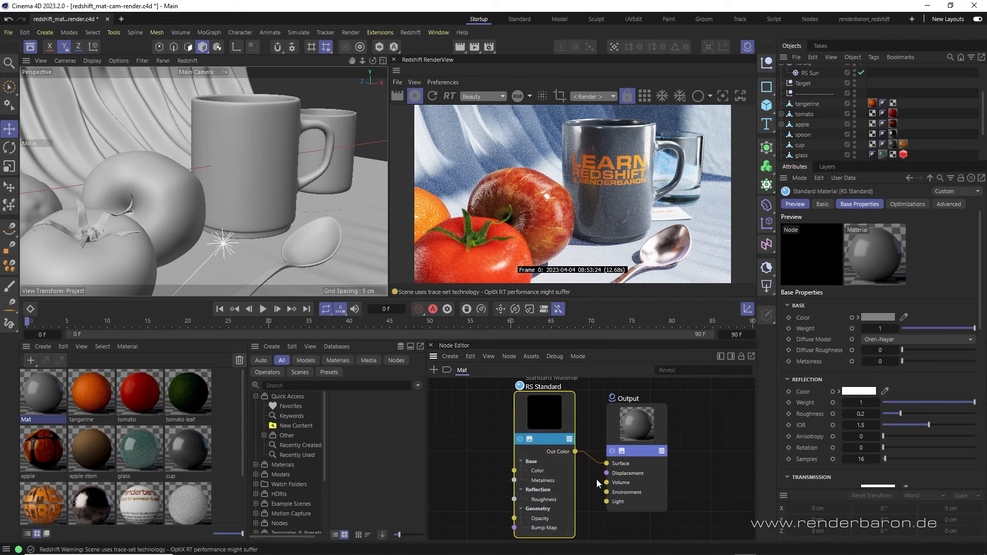
{"action": "scroll", "coordinate": [596, 479], "scroll_direction": "down", "scroll_amount": 2}
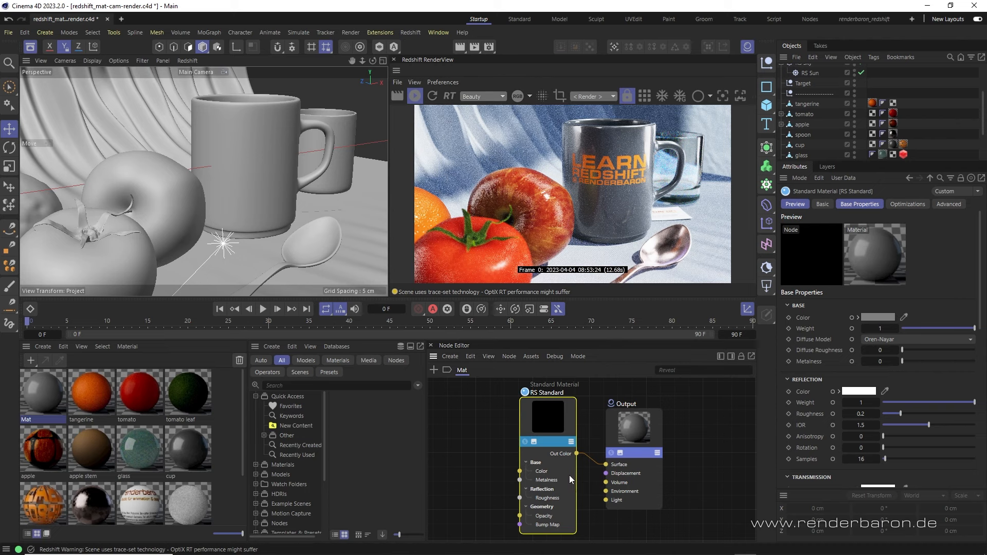
{"action": "left_click_drag", "start_coordinate": [568, 464], "coordinate": [568, 464]}
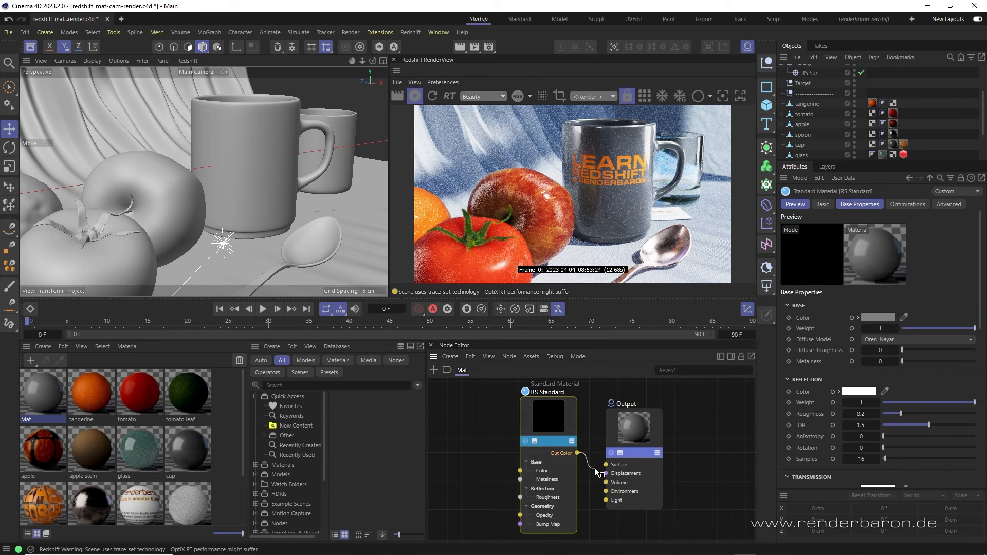
{"action": "left_click_drag", "start_coordinate": [603, 466], "coordinate": [647, 477]}
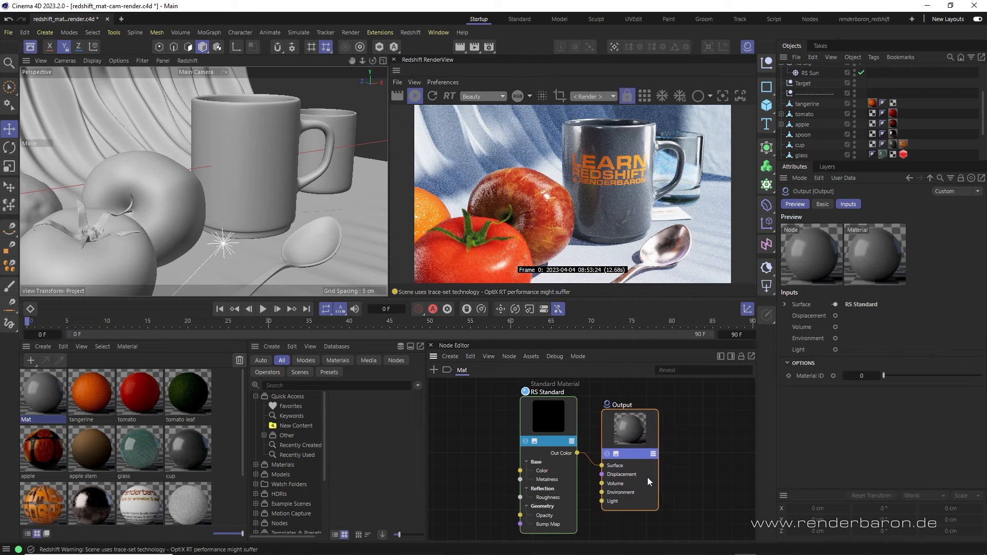
{"action": "left_click_drag", "start_coordinate": [33, 400], "coordinate": [813, 124]}
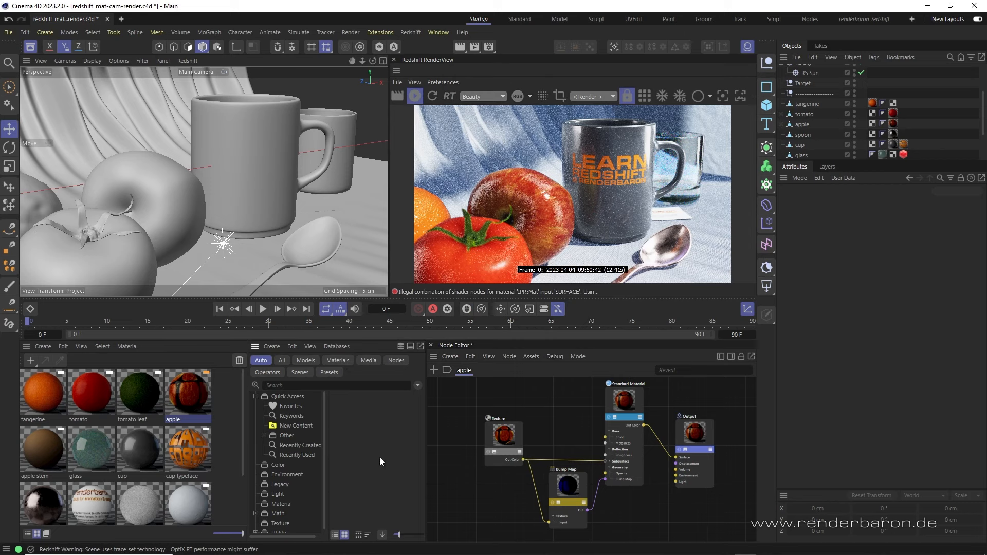
Step: Search the Asset Browser's nodes for "Ramp" and for "Noise"
{"action": "left_click", "coordinate": [396, 360]}
{"action": "left_click", "coordinate": [370, 384]}
{"action": "type", "text": "Ra"}
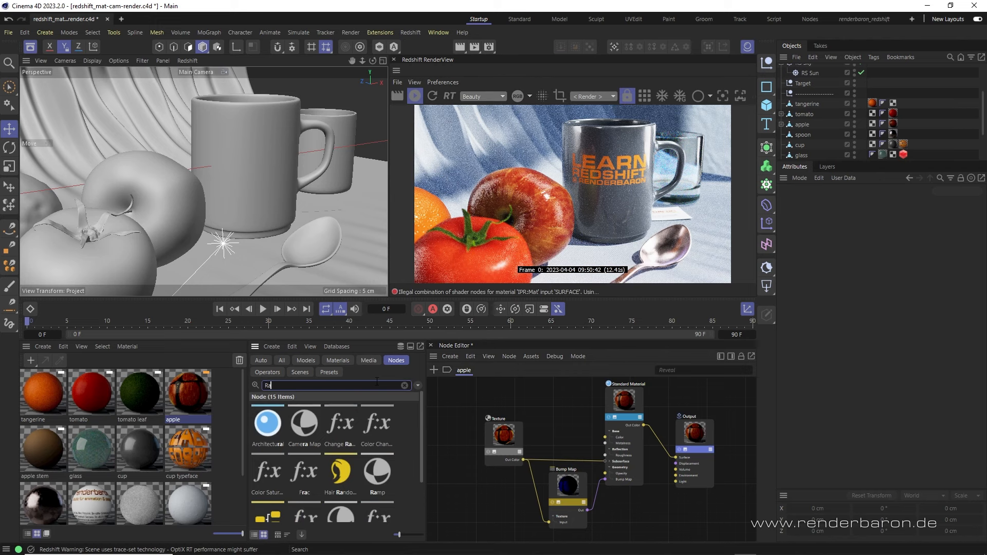
{"action": "type", "text": "mp"}
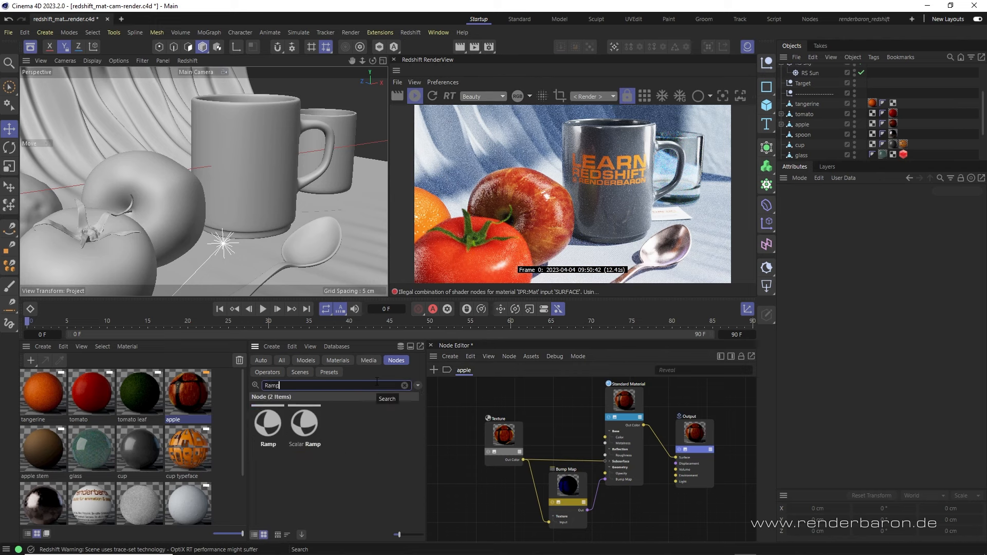
{"action": "key", "text": "Return"}
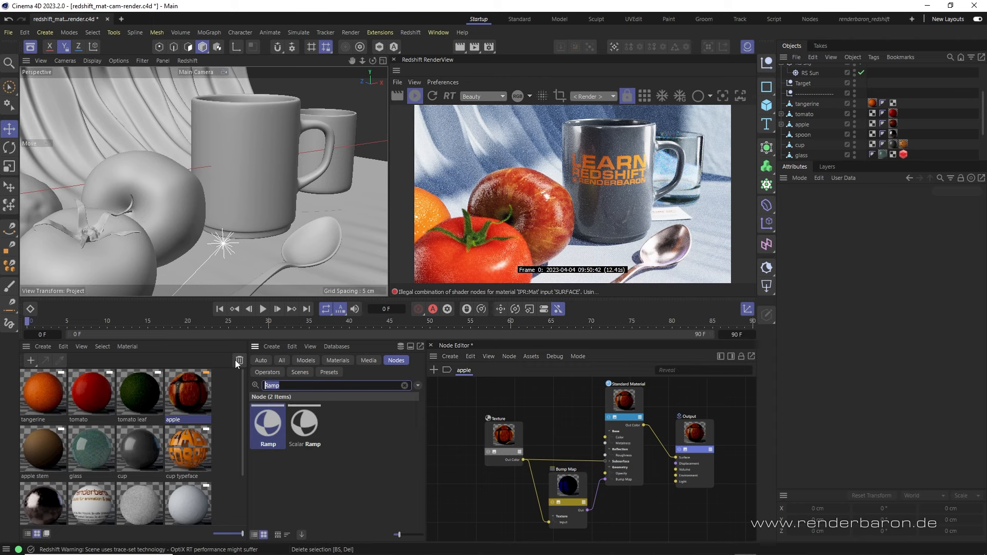
{"action": "type", "text": "Noise"}
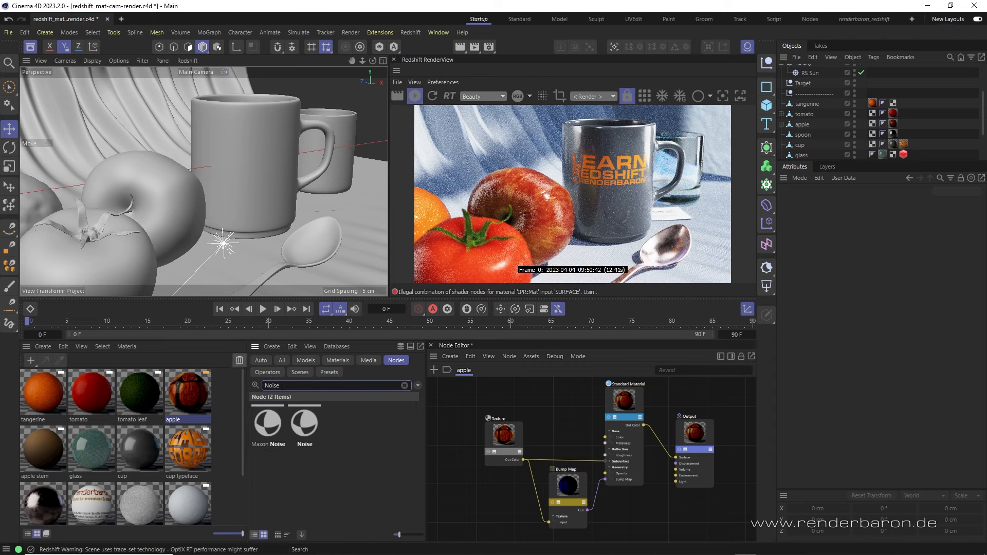
{"action": "key", "text": "Return"}
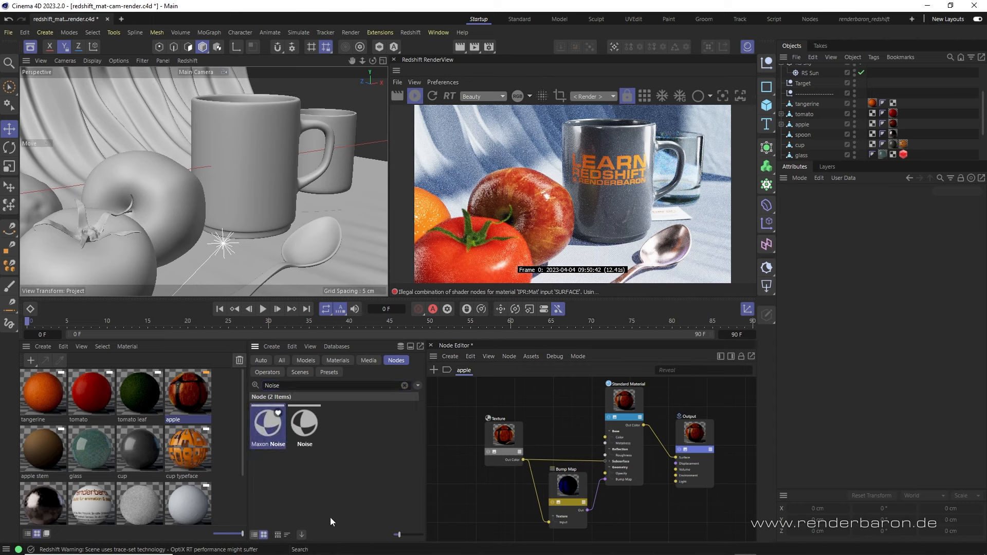
Step: Add a Maxon Noise node to the apple material's graph and place it above the Bump Map node
{"action": "left_click_drag", "start_coordinate": [263, 427], "coordinate": [545, 409]}
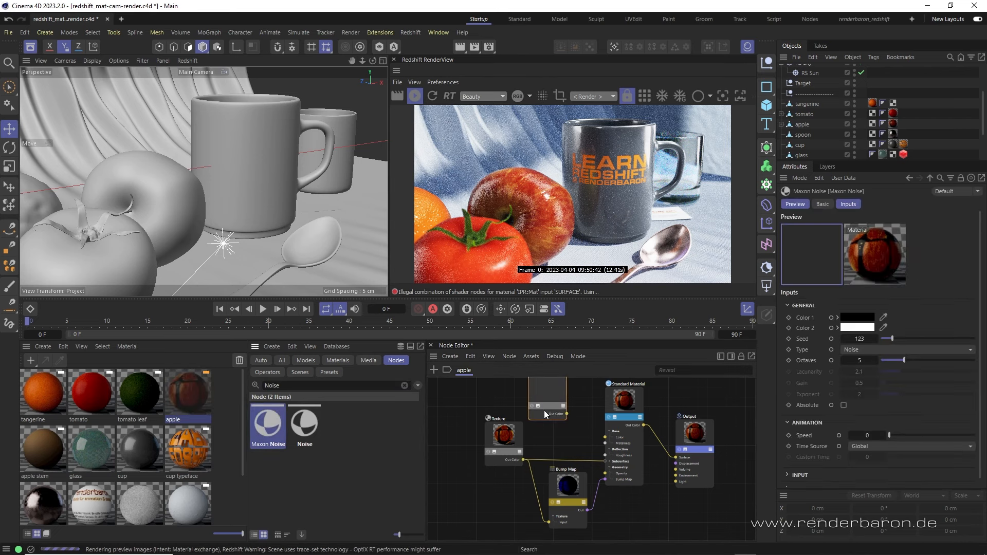
{"action": "left_click_drag", "start_coordinate": [552, 394], "coordinate": [569, 419]}
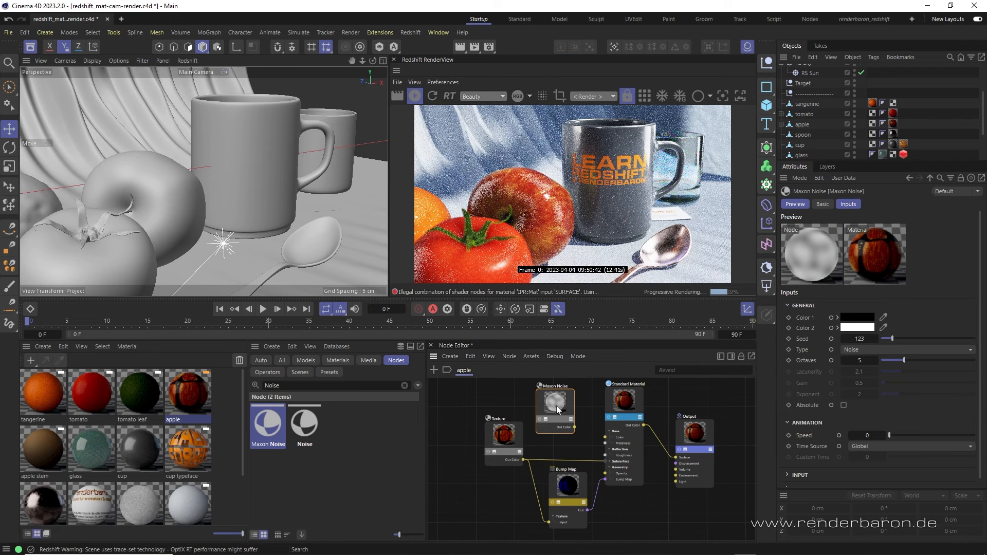
Step: Search the Asset Browser's nodes for "Bump", "Amb", "Vertex" and "Color USer", and select the color user data node
{"action": "double_click", "coordinate": [277, 385]}
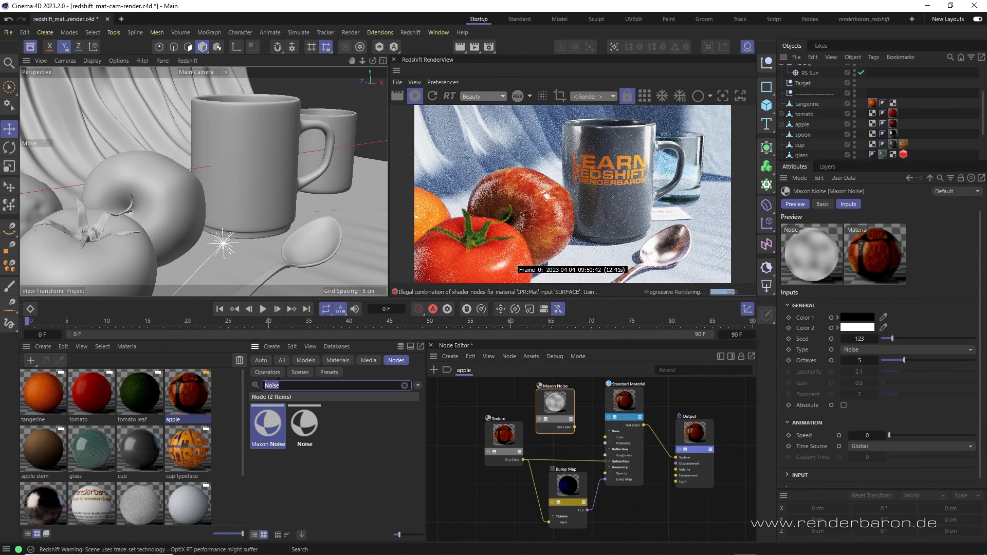
{"action": "type", "text": "Bump"}
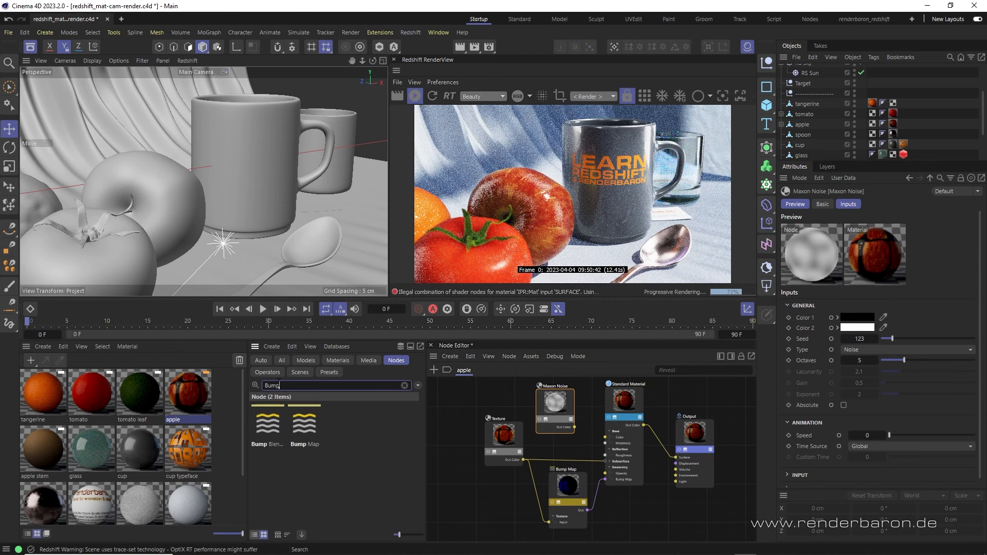
{"action": "key", "text": "BackSpace"}
{"action": "key", "text": "BackSpace"}
{"action": "key", "text": "BackSpace"}
{"action": "key", "text": "BackSpace"}
{"action": "type", "text": "Amb"}
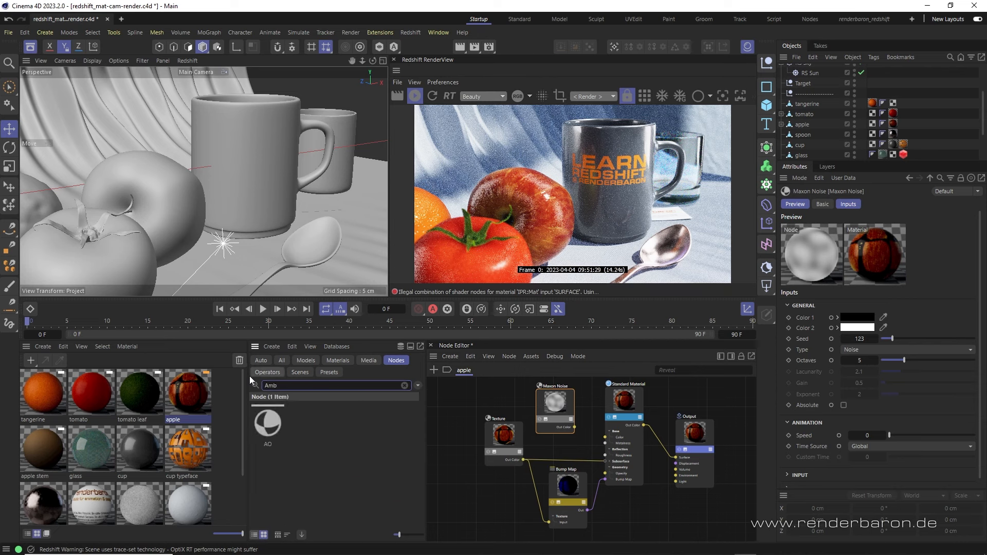
{"action": "double_click", "coordinate": [267, 385]}
{"action": "type", "text": "Vertex"}
{"action": "double_click", "coordinate": [290, 385]}
{"action": "type", "text": "Color USer"}
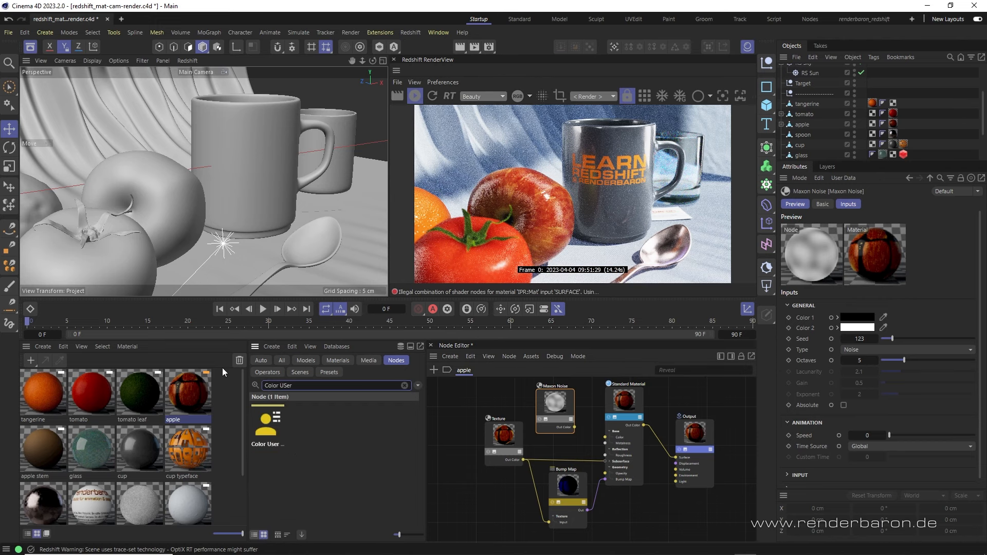
{"action": "left_click", "coordinate": [268, 426]}
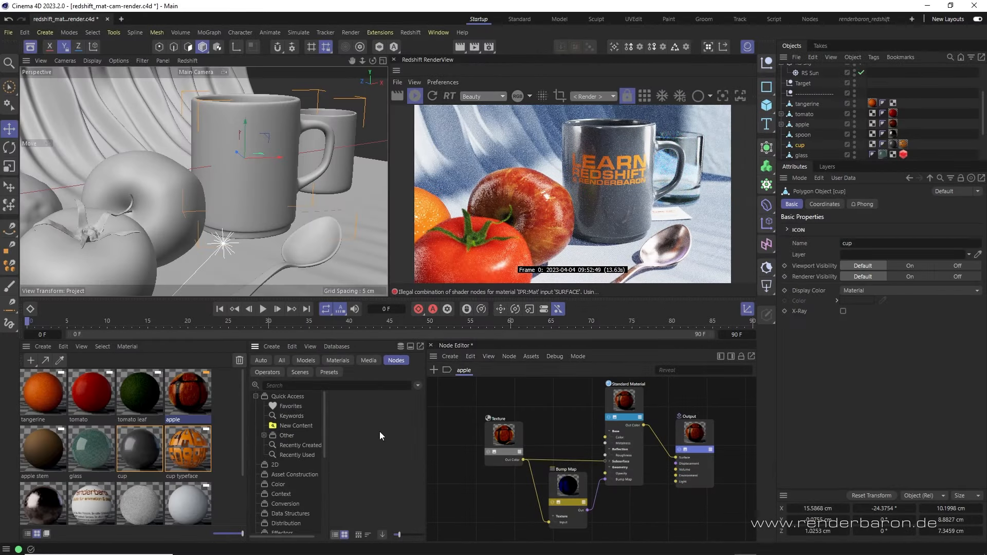
Step: Search the Asset Browser's nodes for "Noise", and make the Node Editor active to limit the results to Redshift nodes
{"action": "left_click", "coordinate": [366, 386]}
{"action": "type", "text": "Noise"}
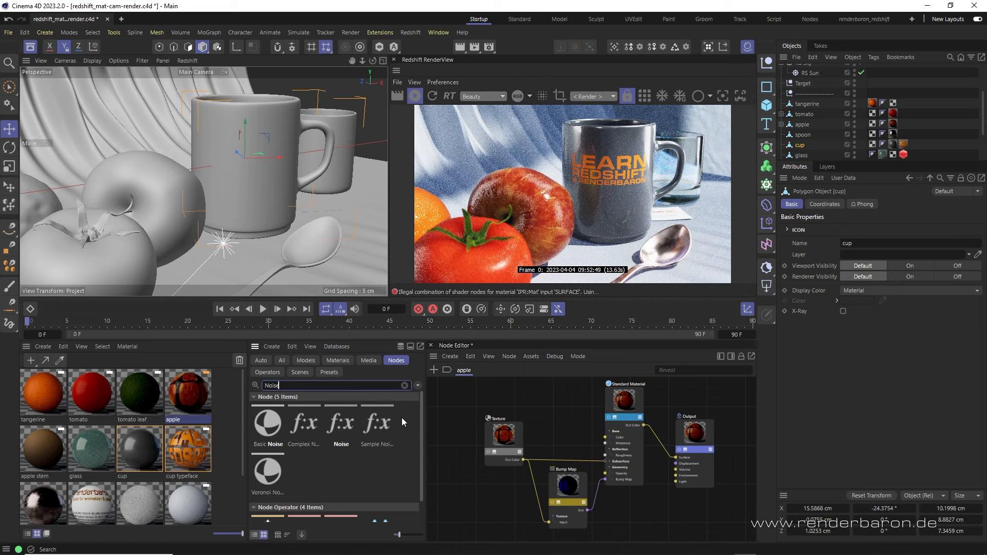
{"action": "left_click", "coordinate": [460, 409]}
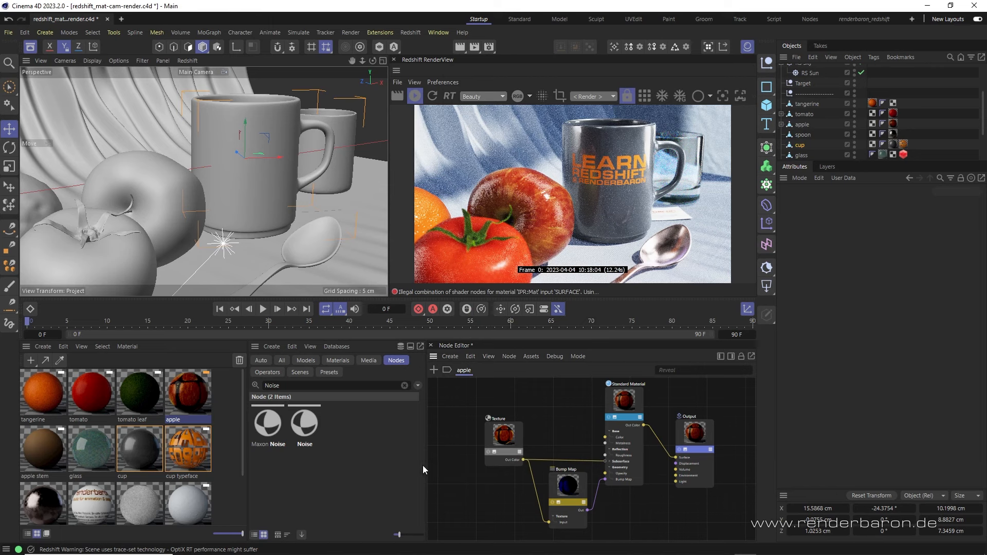
Step: Switch to File Explorer and add the learn image from the tex folder to the apple graph as a Texture node above Bump Map
{"action": "left_click", "coordinate": [234, 545]}
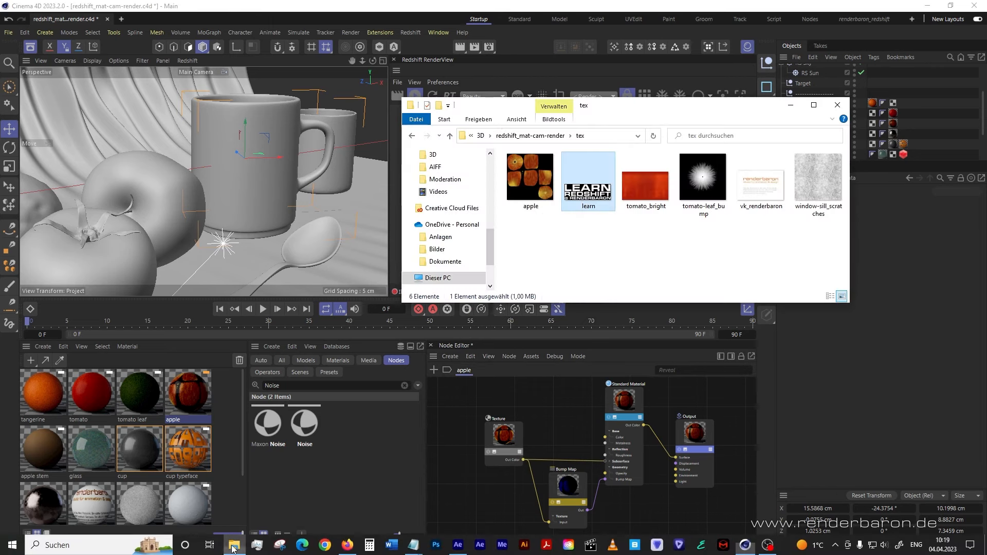
{"action": "left_click_drag", "start_coordinate": [589, 212], "coordinate": [558, 426]}
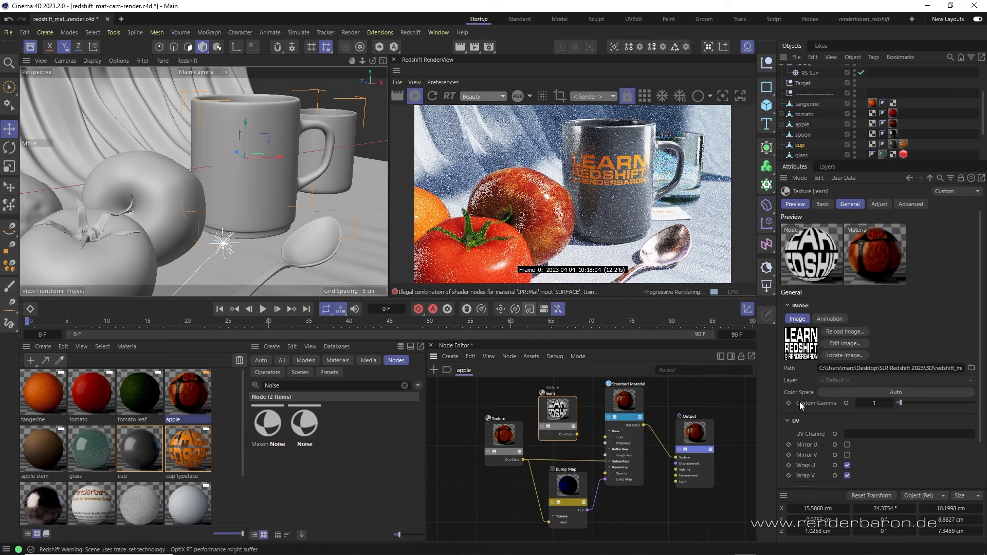
{"action": "left_click_drag", "start_coordinate": [574, 404], "coordinate": [580, 402]}
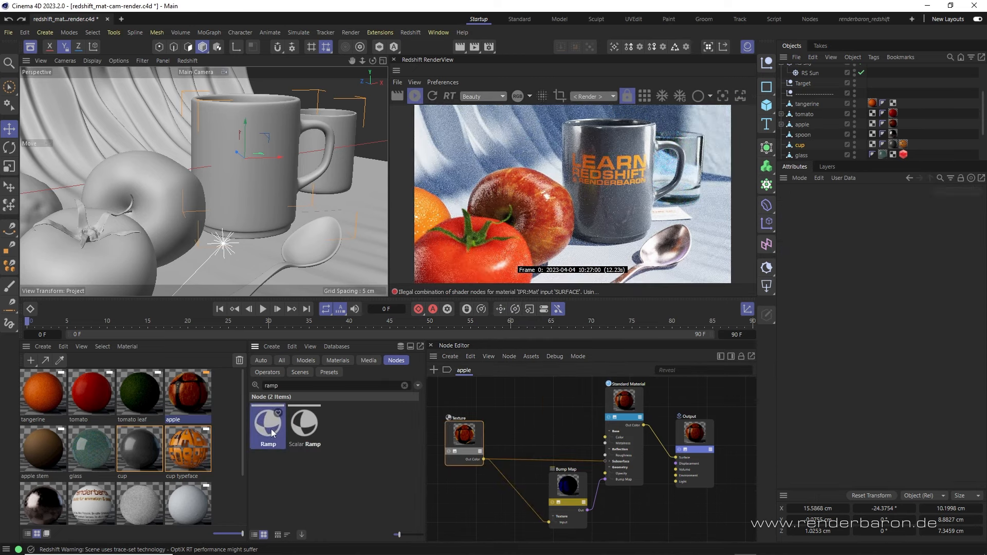
Step: Add a Ramp node from the Asset Browser to the apple material's graph and adjust its position
{"action": "left_click_drag", "start_coordinate": [271, 428], "coordinate": [473, 440]}
{"action": "left_click_drag", "start_coordinate": [536, 445], "coordinate": [541, 458]}
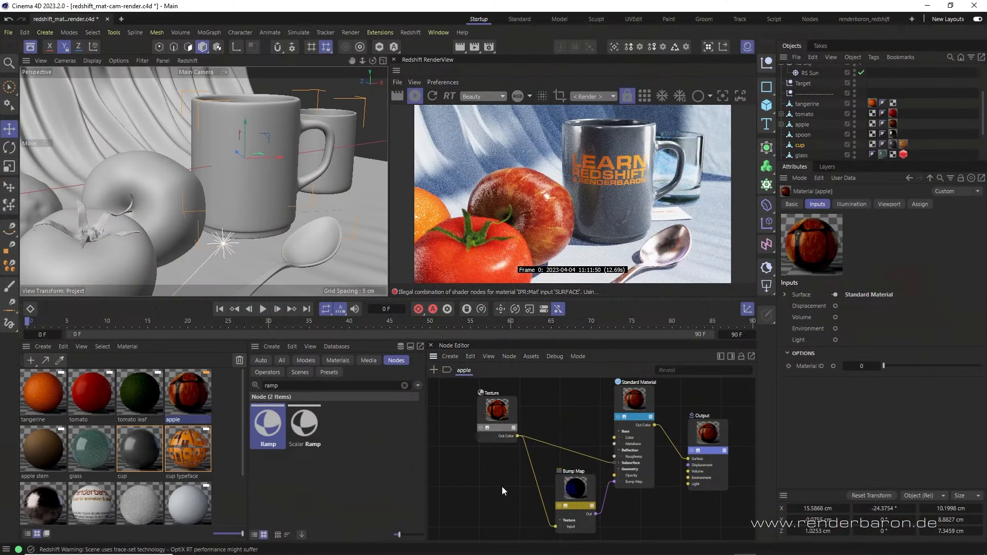
Step: Solo the apple material's Texture node to view it alone in the RenderView, and turn solo off again
{"action": "middle_click_drag", "start_coordinate": [498, 471], "coordinate": [500, 480], "text": "alt"}
{"action": "scroll", "coordinate": [499, 470], "scroll_direction": "up", "scroll_amount": 1}
{"action": "scroll", "coordinate": [513, 424], "scroll_direction": "up", "scroll_amount": 1}
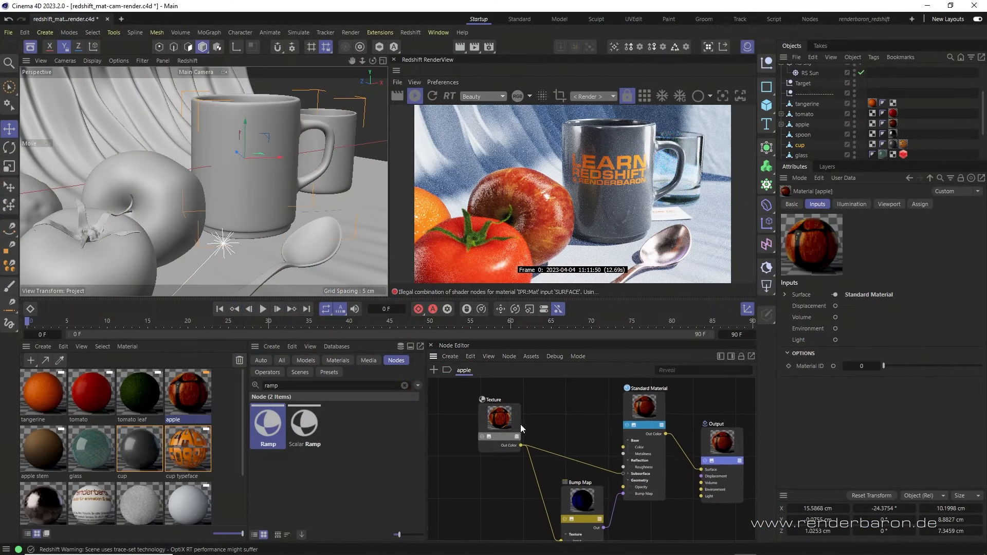
{"action": "left_click", "coordinate": [482, 436]}
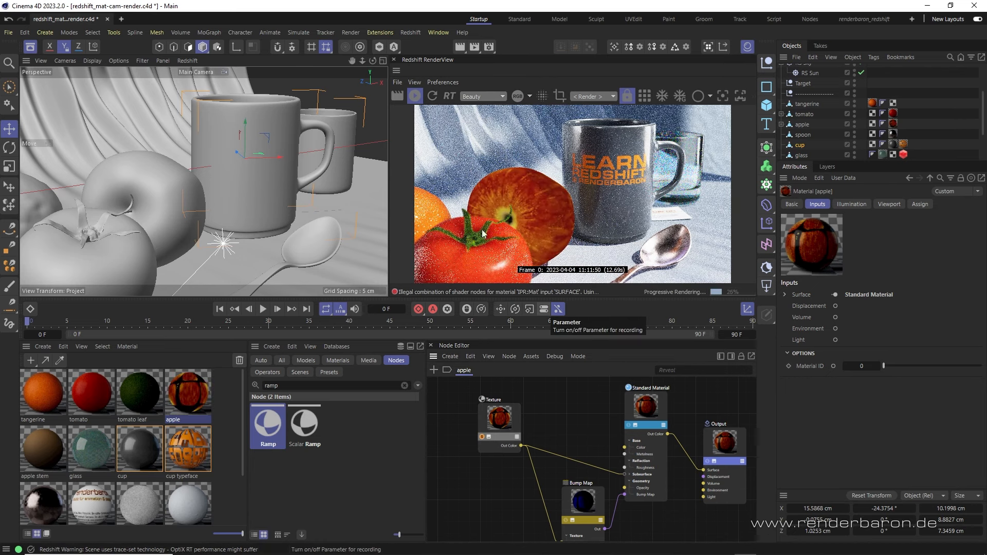
{"action": "left_click", "coordinate": [482, 437]}
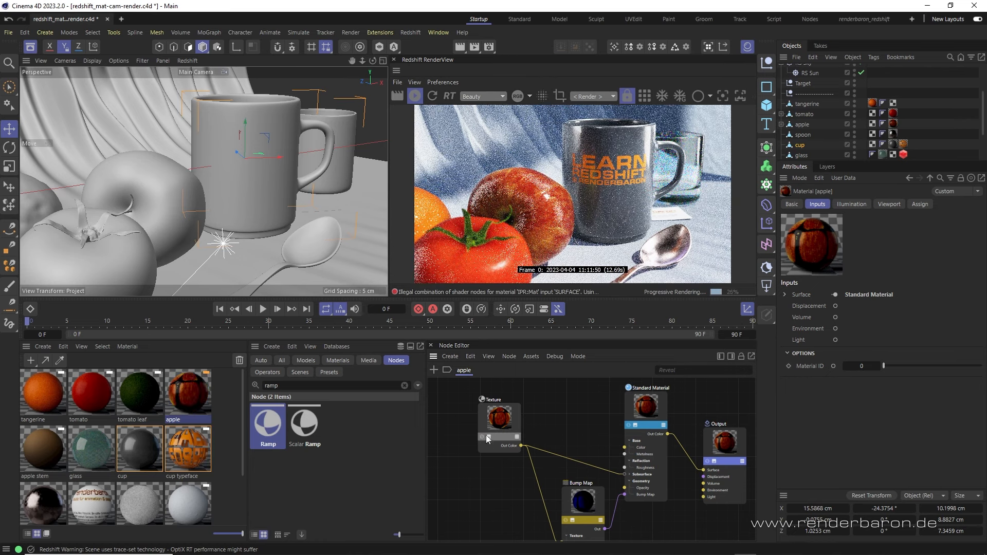
Step: Toggle the Texture node's preview off and on twice using the node's own preview control
{"action": "left_click", "coordinate": [489, 436]}
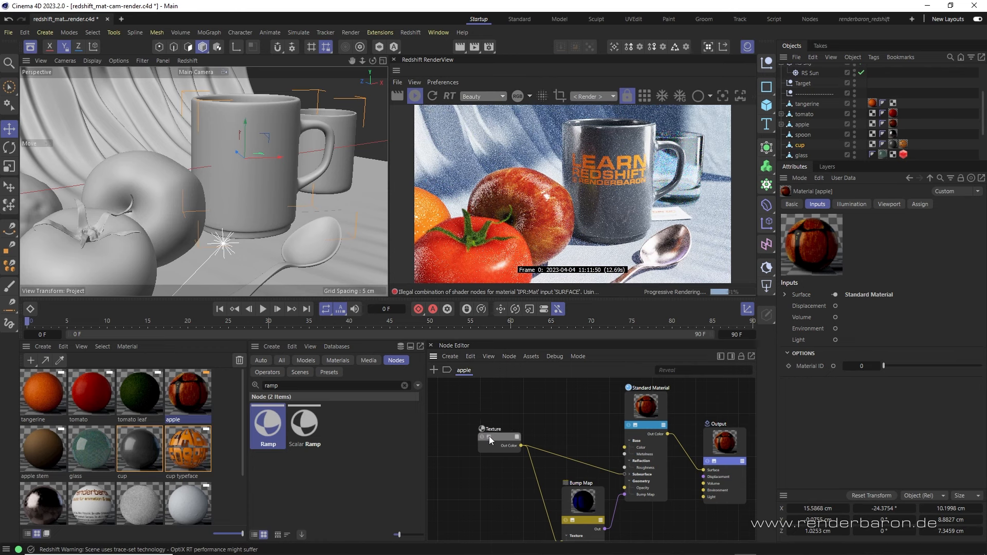
{"action": "left_click", "coordinate": [489, 436]}
{"action": "left_click", "coordinate": [489, 437]}
{"action": "left_click", "coordinate": [489, 437]}
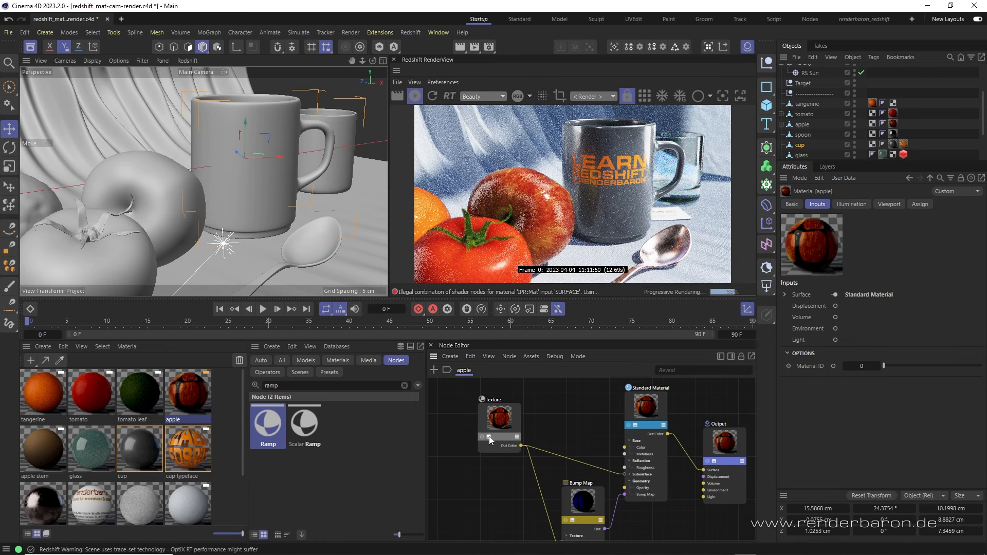
Step: Select the Texture and Standard Material nodes together, hide both previews with the Show Preview command, and show them again
{"action": "left_click_drag", "start_coordinate": [470, 430], "coordinate": [660, 437]}
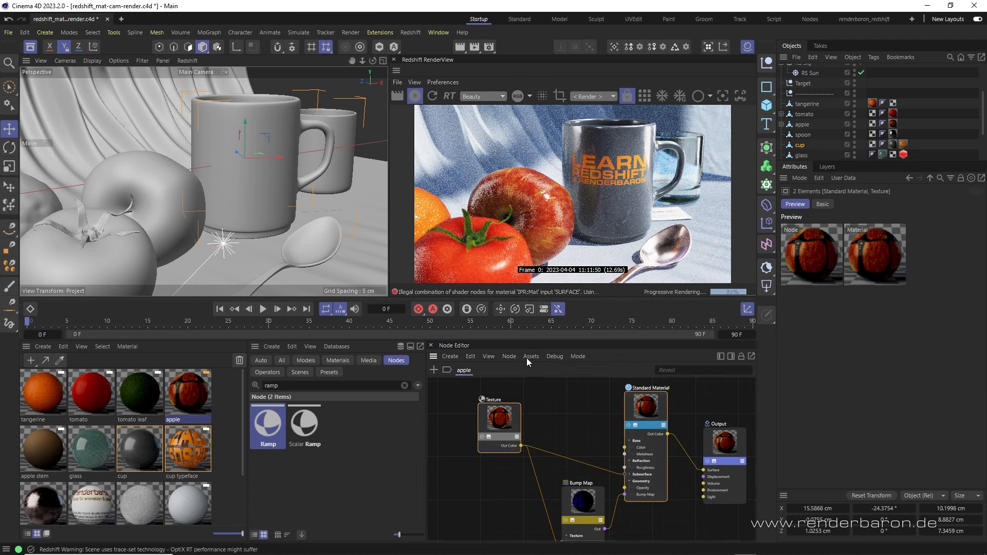
{"action": "left_click", "coordinate": [507, 357]}
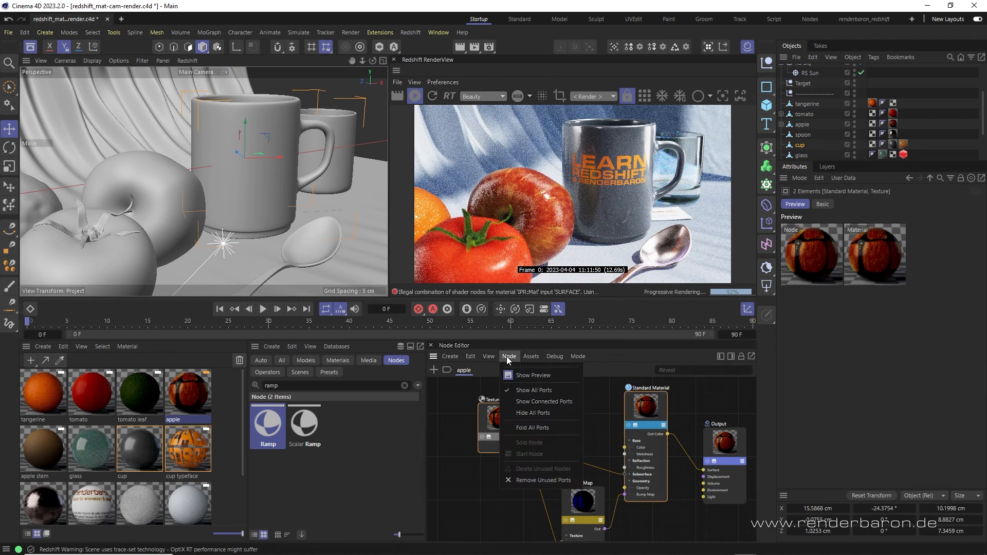
{"action": "left_click", "coordinate": [533, 375]}
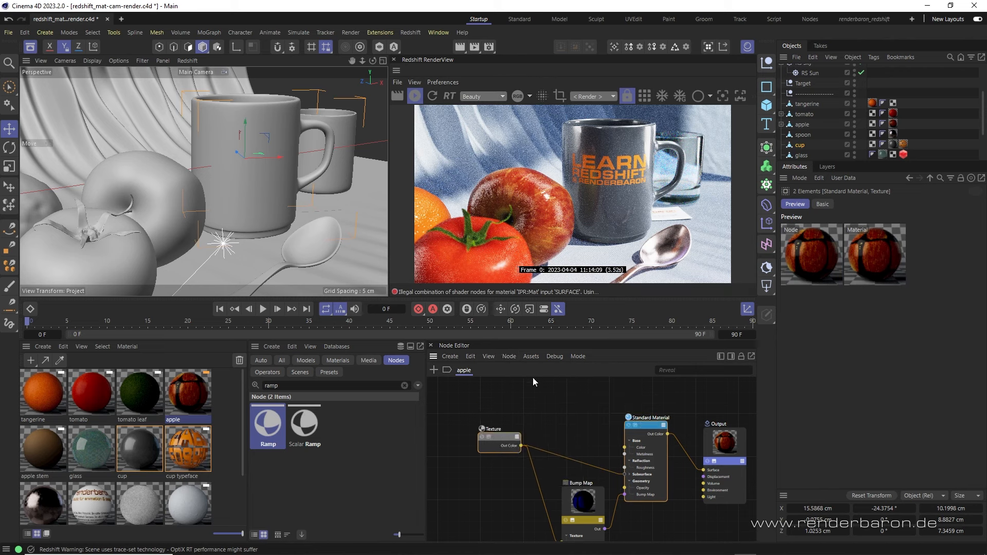
{"action": "left_click", "coordinate": [516, 360]}
{"action": "left_click", "coordinate": [522, 375]}
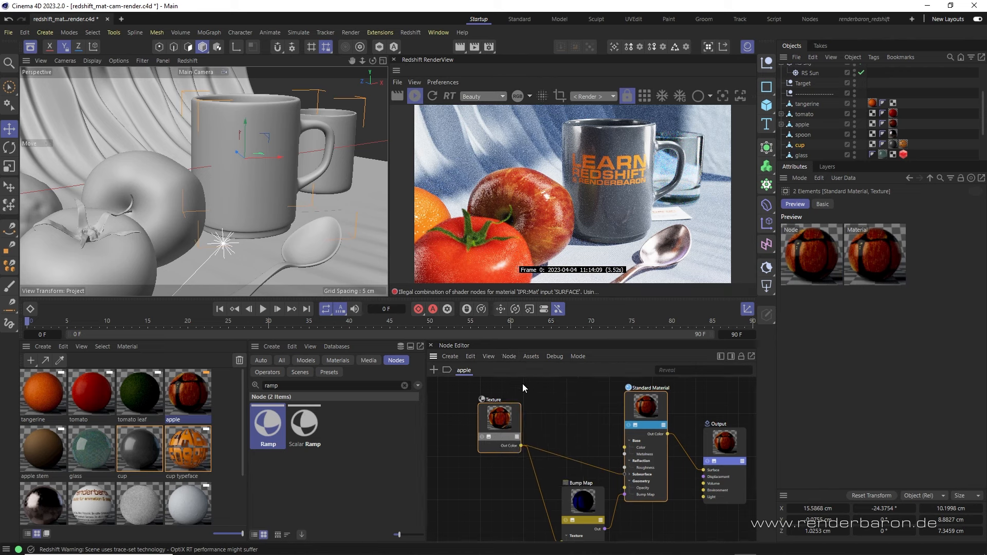
Step: Show only the connected ports on the Standard Material node, and switch on to its next port display mode
{"action": "left_click", "coordinate": [664, 427]}
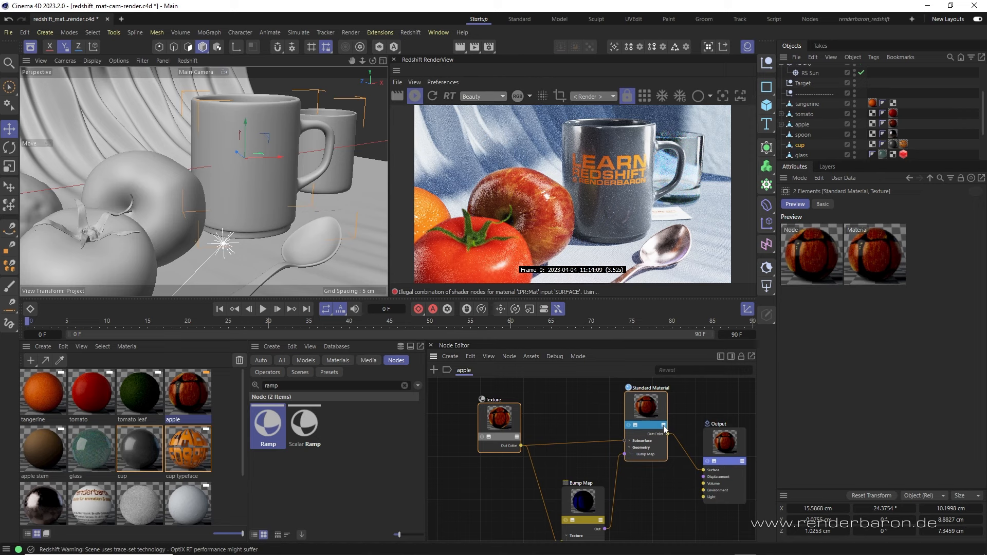
{"action": "left_click", "coordinate": [664, 427]}
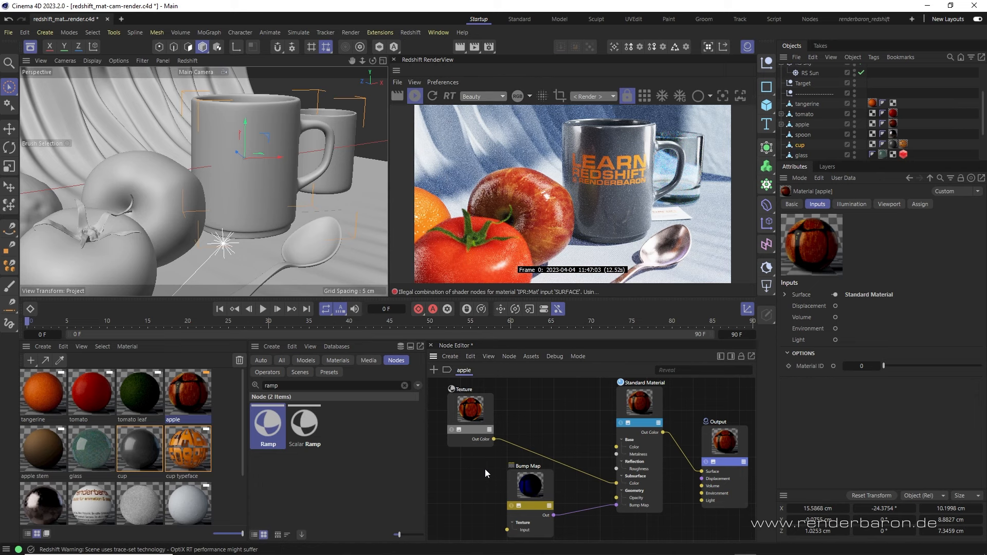
Step: Connect the Texture node's Out Color directly to the Bump Map's Input port, and delete that connection
{"action": "left_click_drag", "start_coordinate": [494, 439], "coordinate": [496, 469]}
{"action": "left_click_drag", "start_coordinate": [497, 504], "coordinate": [507, 531]}
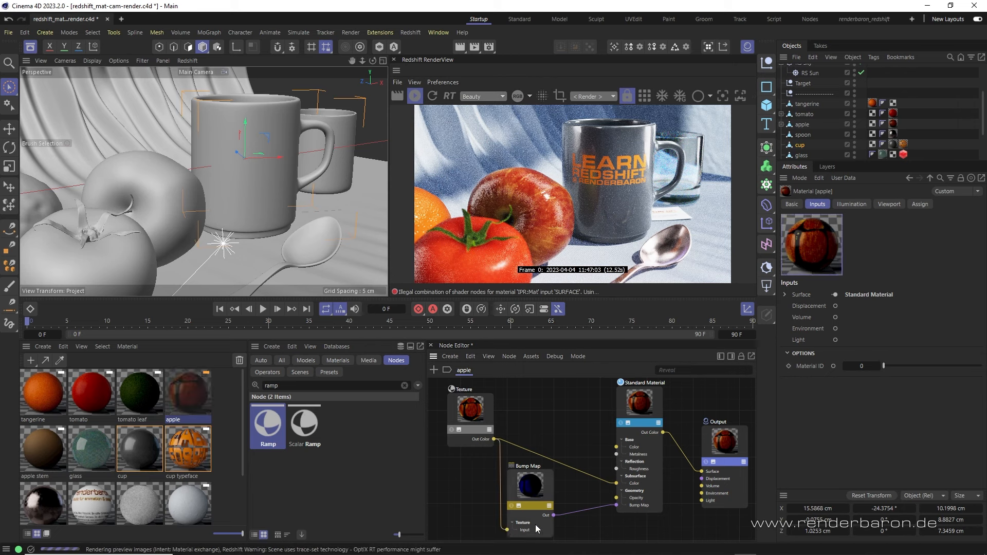
{"action": "left_click", "coordinate": [498, 481]}
{"action": "key", "text": "Delete"}
Step: Connect Texture's Out Color to the Bump Map node by choosing Input from its Texture inputs, and delete the connection
{"action": "left_click_drag", "start_coordinate": [493, 439], "coordinate": [545, 527]}
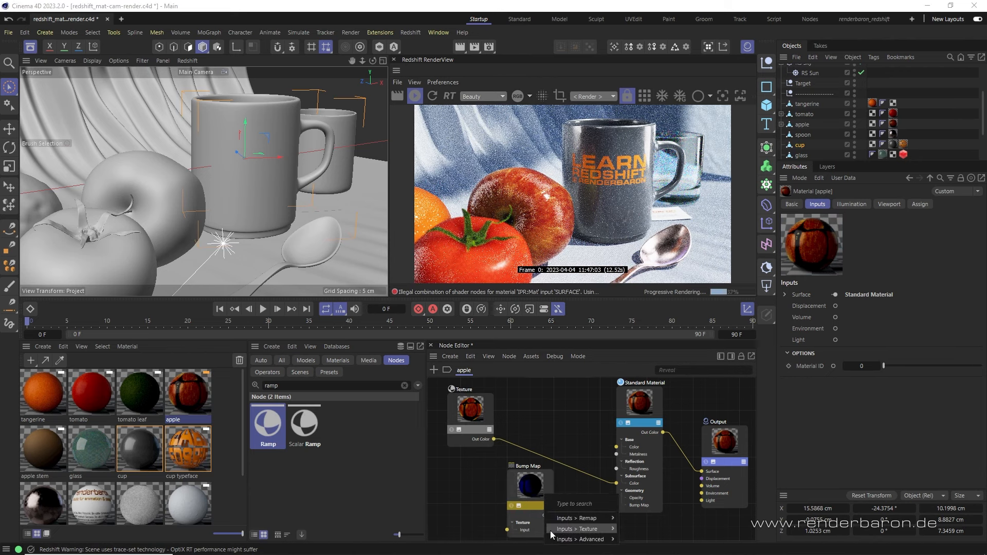
{"action": "mouse_move", "coordinate": [578, 529]}
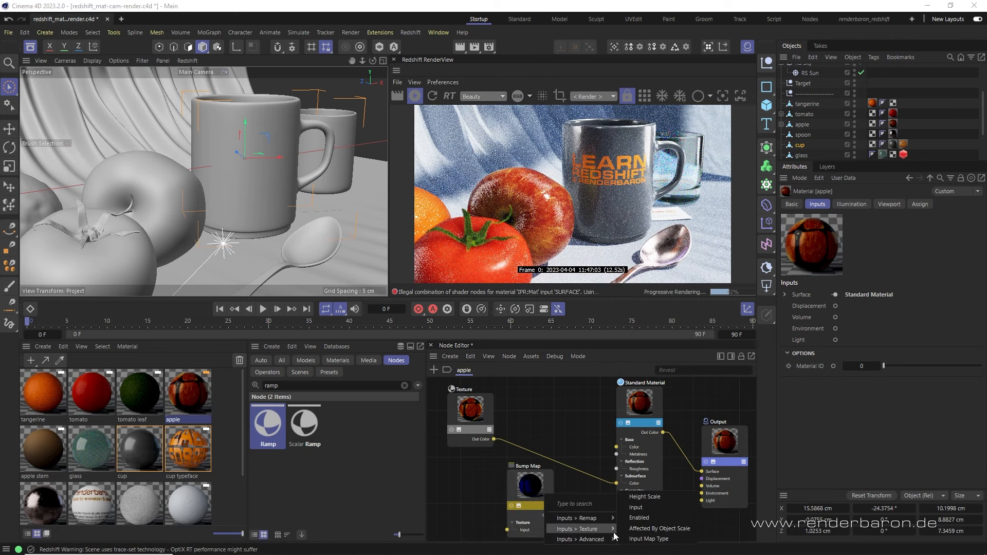
{"action": "left_click", "coordinate": [654, 506]}
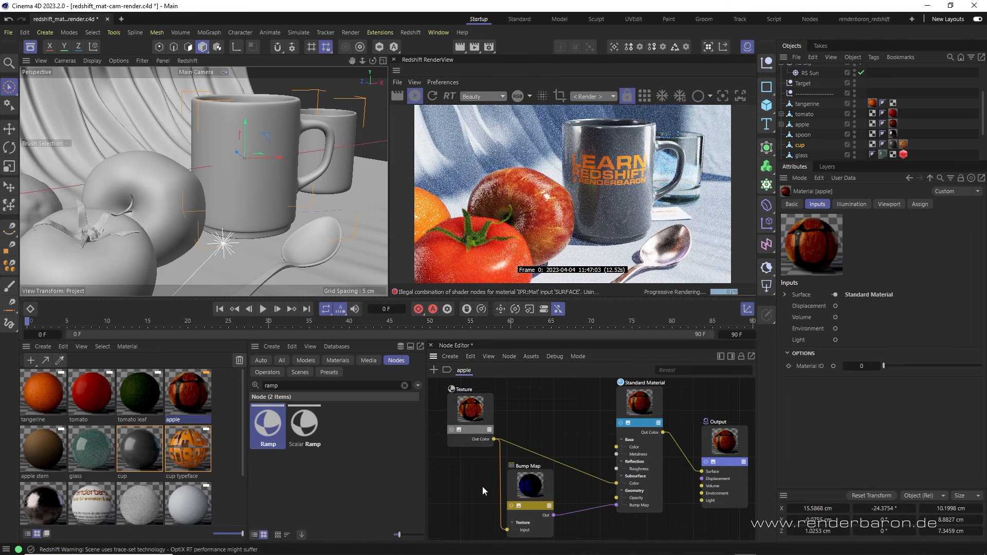
{"action": "left_click", "coordinate": [500, 487]}
{"action": "key", "text": "Delete"}
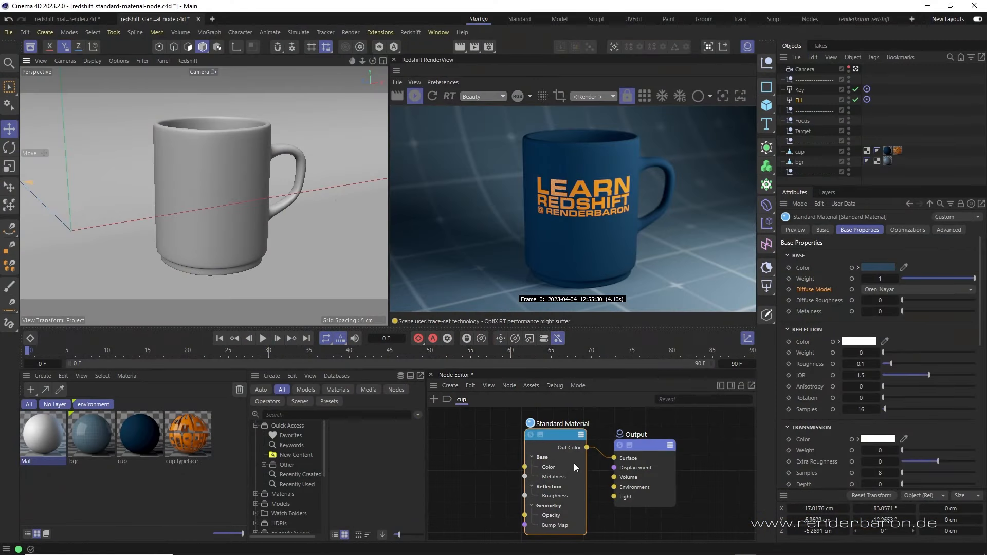
Step: Reposition the Standard Material node beside the Output node in the cup material's graph
{"action": "left_click_drag", "start_coordinate": [574, 462], "coordinate": [572, 453]}
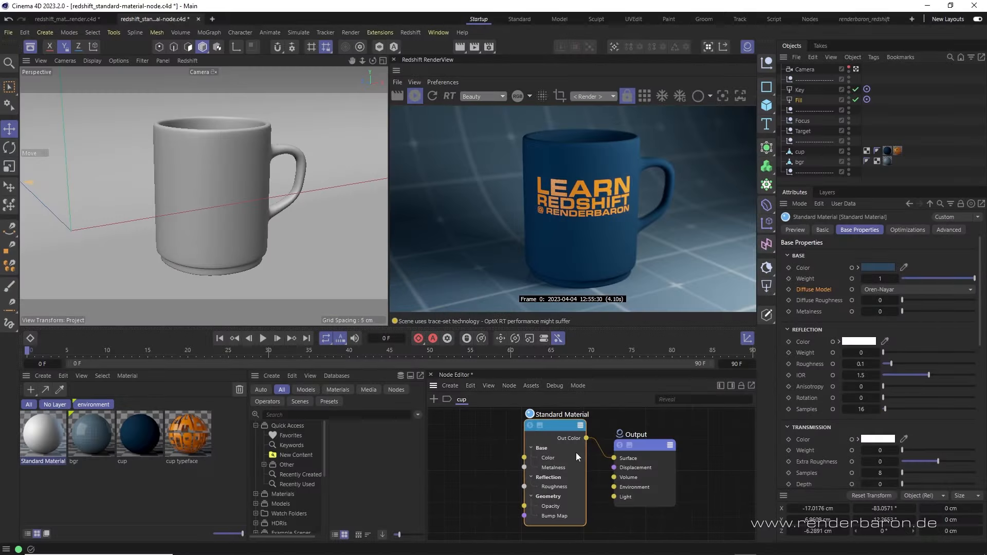
{"action": "left_click_drag", "start_coordinate": [576, 452], "coordinate": [579, 451]}
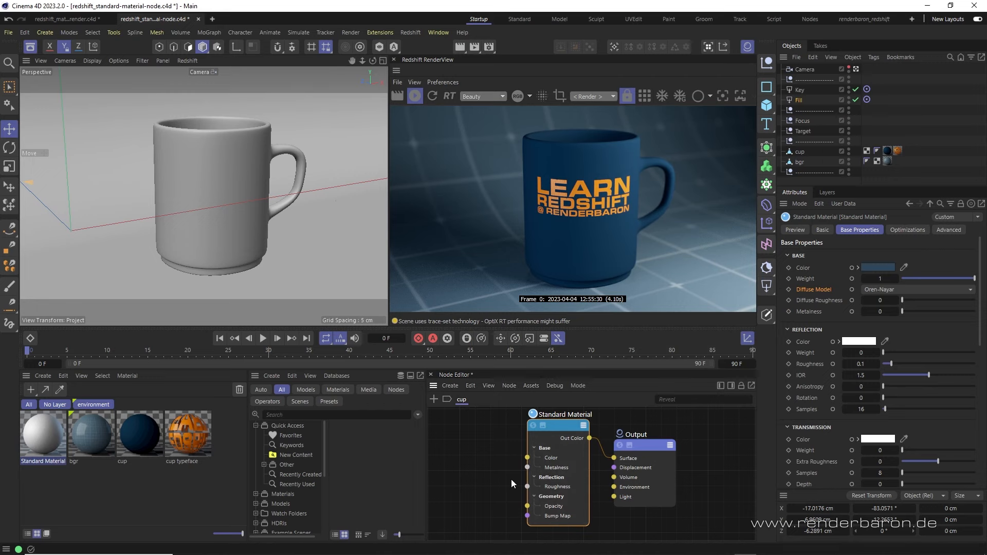
Step: Open the classic Standard Material in the Material Editor to examine its channels, and close the editor
{"action": "double_click", "coordinate": [48, 437]}
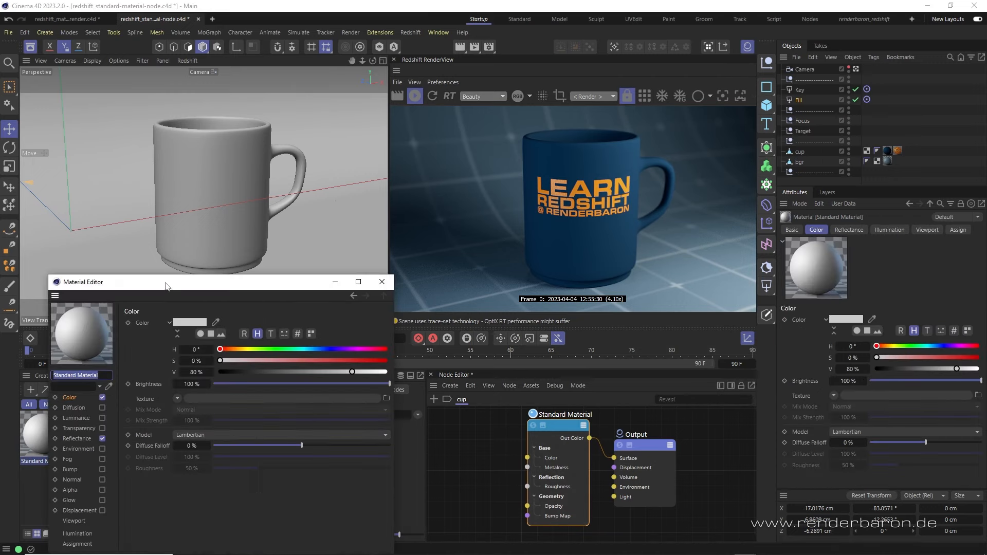
{"action": "left_click_drag", "start_coordinate": [165, 285], "coordinate": [278, 166]}
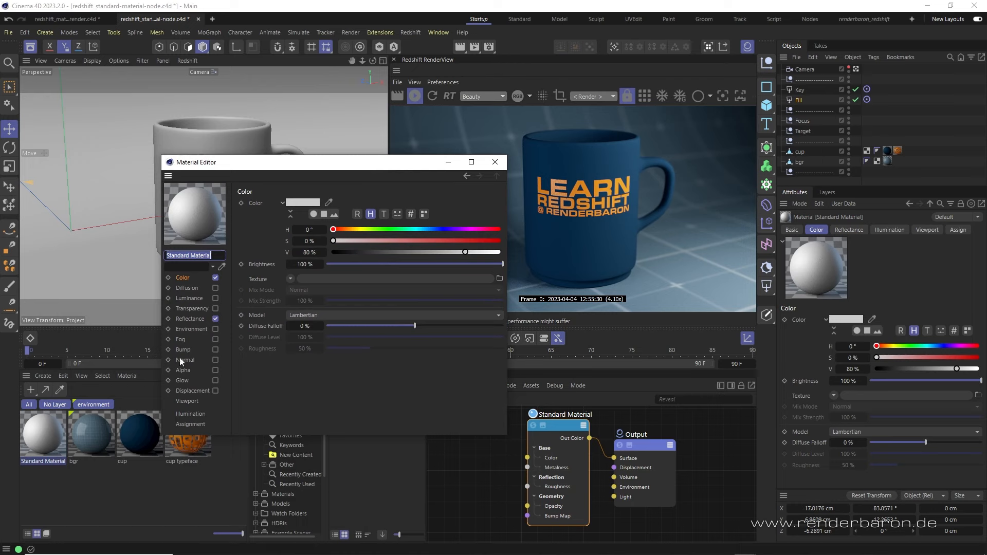
{"action": "left_click", "coordinate": [495, 162]}
Step: Display the Base Properties of the cup's Standard Material node and orbit the camera around the mug
{"action": "left_click", "coordinate": [578, 460]}
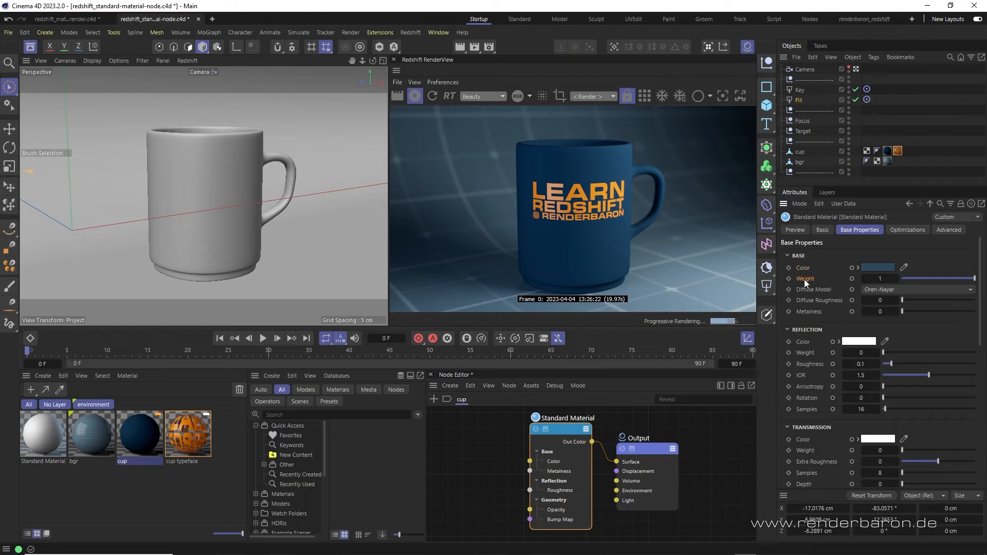
{"action": "mouse_move", "coordinate": [389, 278]}
{"action": "left_mouse_down", "text": "alt"}
{"action": "mouse_move", "coordinate": [435, 277]}
{"action": "mouse_move", "coordinate": [335, 283]}
{"action": "mouse_move", "coordinate": [406, 284]}
{"action": "left_mouse_up", "text": "alt"}
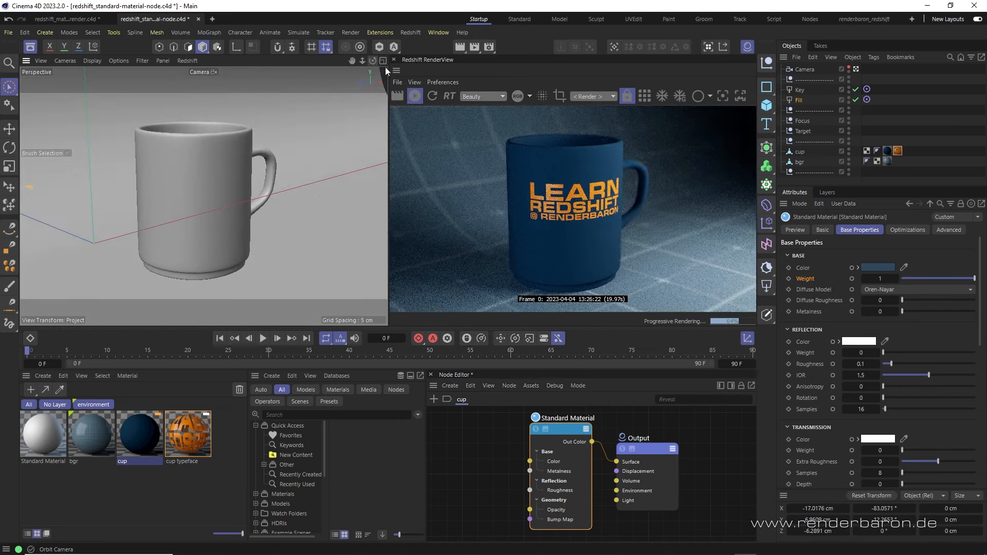
Step: Try a Diffuse Roughness of 1 on the cup's Standard Material and return it to 0
{"action": "mouse_move", "coordinate": [974, 278]}
{"action": "left_mouse_down"}
{"action": "mouse_move", "coordinate": [899, 279]}
{"action": "mouse_move", "coordinate": [982, 283]}
{"action": "left_mouse_up"}
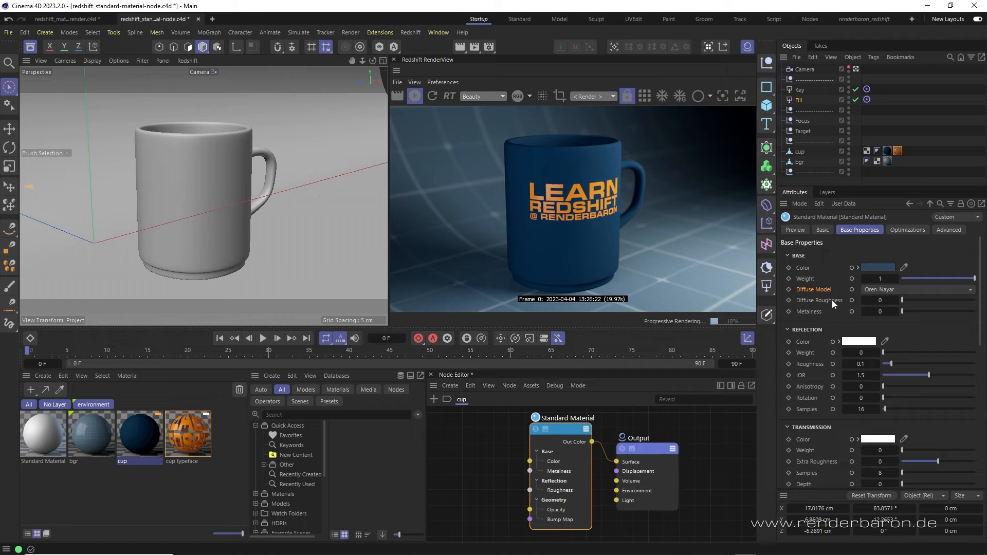
{"action": "left_click", "coordinate": [880, 300]}
{"action": "left_click_drag", "start_coordinate": [373, 60], "coordinate": [394, 274]}
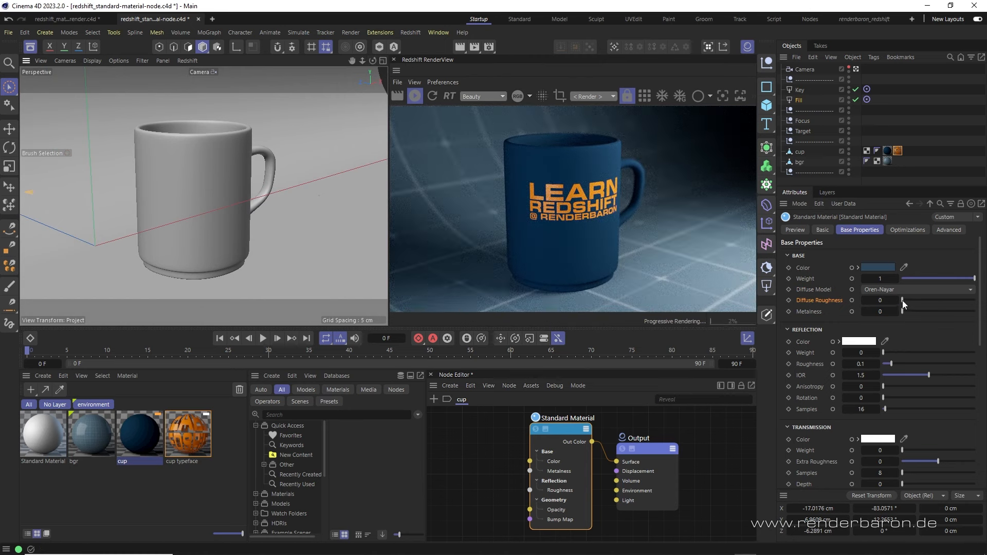
{"action": "left_click_drag", "start_coordinate": [902, 300], "coordinate": [973, 310]}
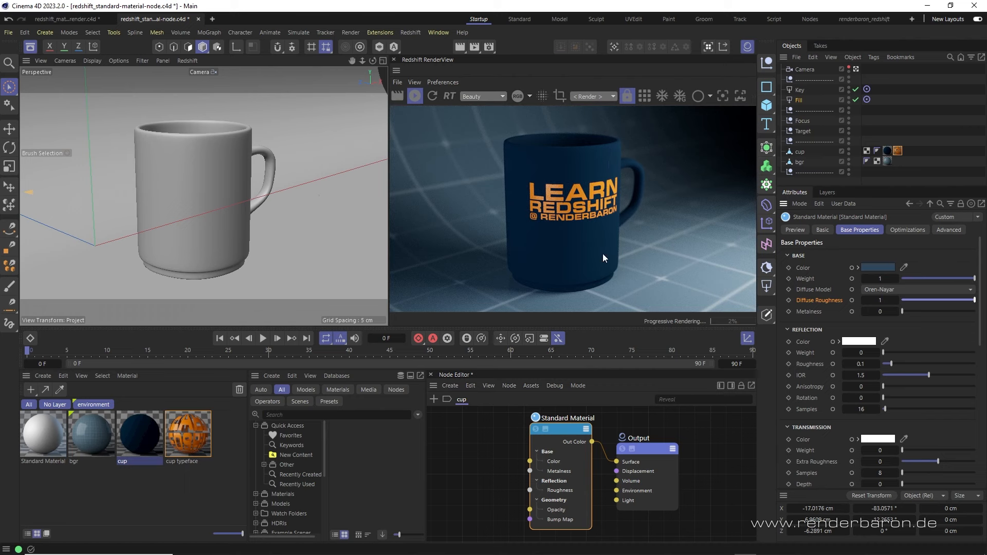
{"action": "left_click_drag", "start_coordinate": [913, 296], "coordinate": [893, 295]}
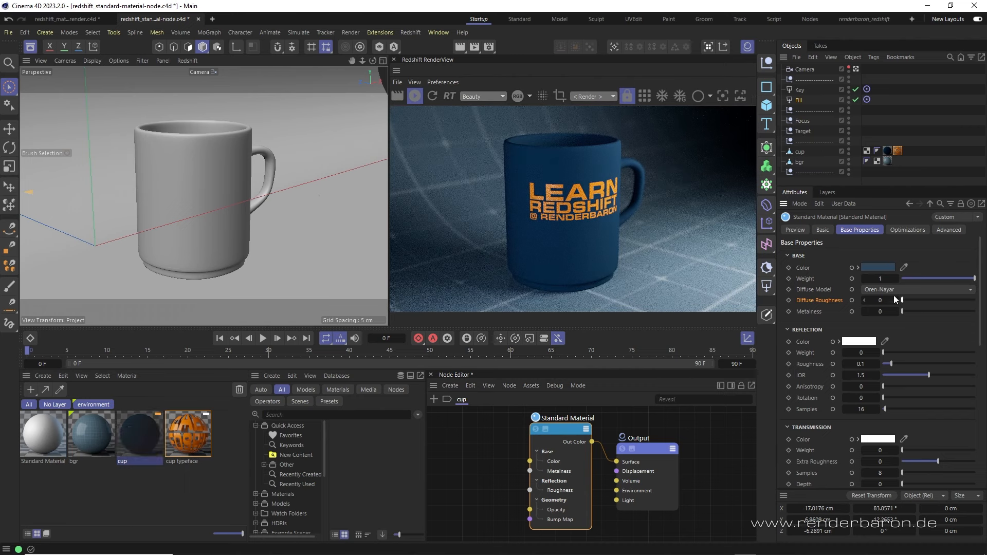
Step: Try the d'Eon Lambertian Spheres Diffuse Model on the cup material and switch back to Oren-Nayar
{"action": "left_click", "coordinate": [892, 289]}
{"action": "left_click", "coordinate": [896, 312]}
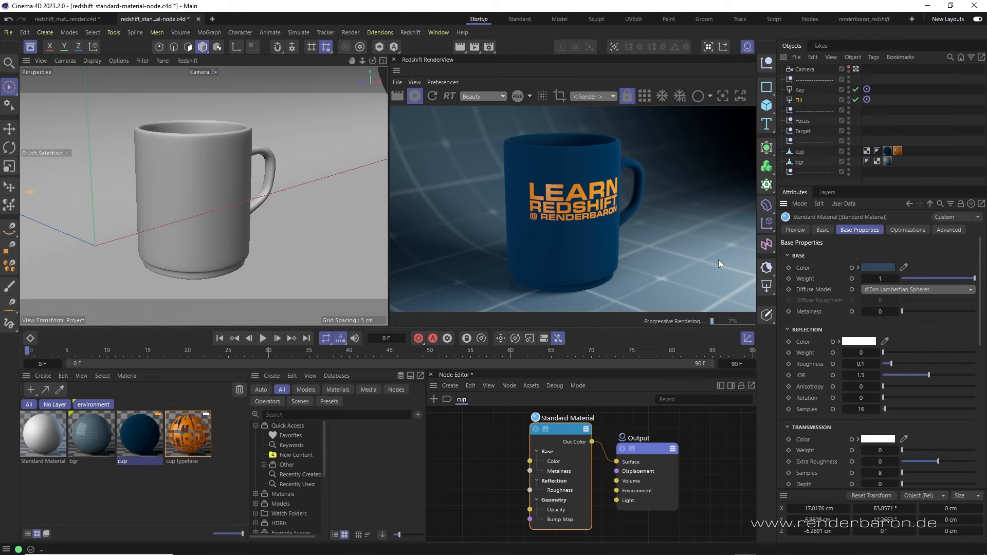
{"action": "left_click", "coordinate": [905, 291]}
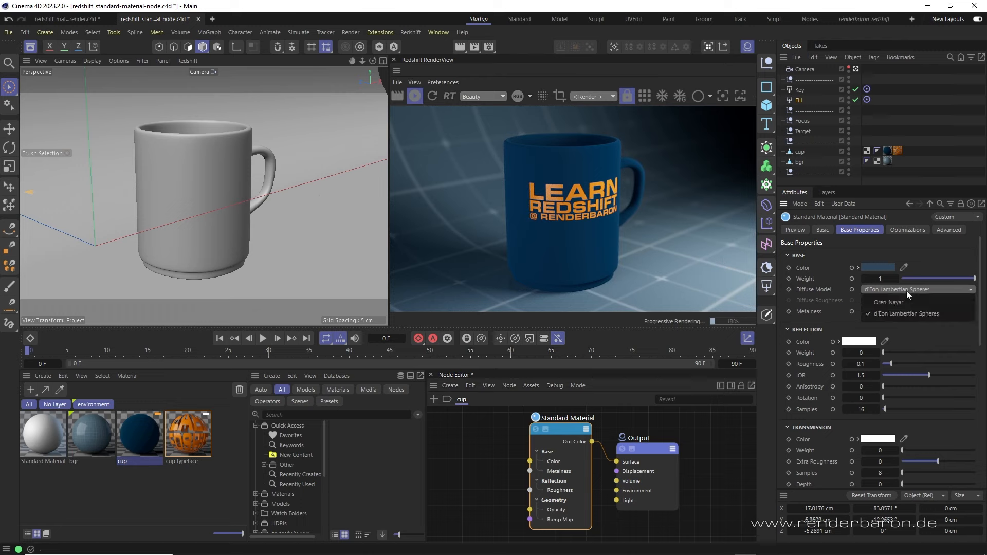
{"action": "left_click", "coordinate": [898, 300]}
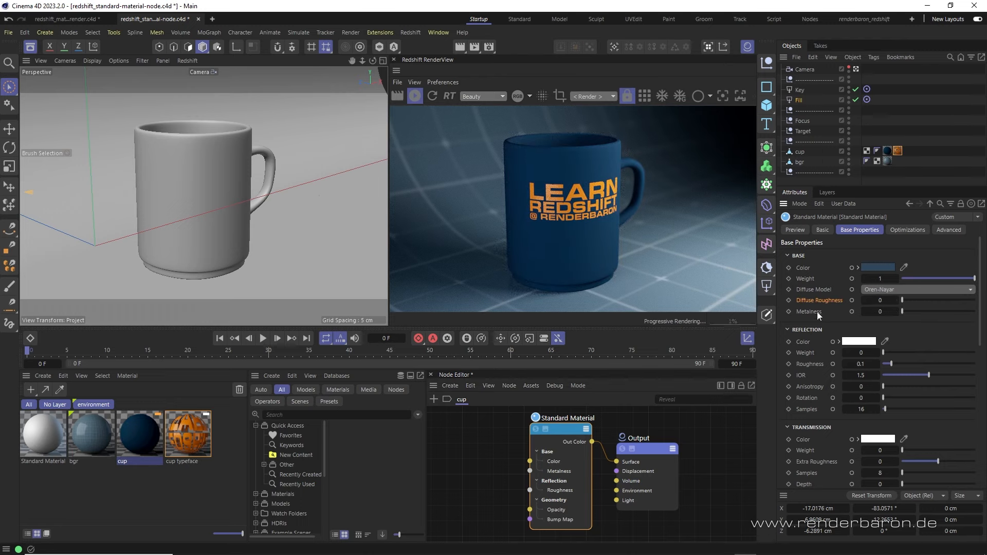
Step: Try a Metalness of 1 in the cup material's Base section, lower it again and undo the last change
{"action": "left_click_drag", "start_coordinate": [907, 314], "coordinate": [973, 312]}
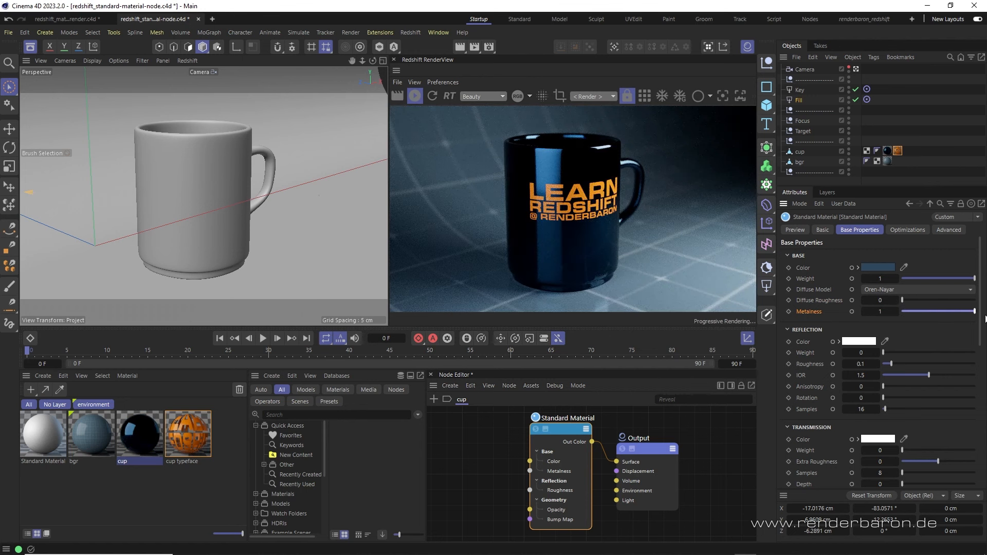
{"action": "left_click", "coordinate": [902, 311]}
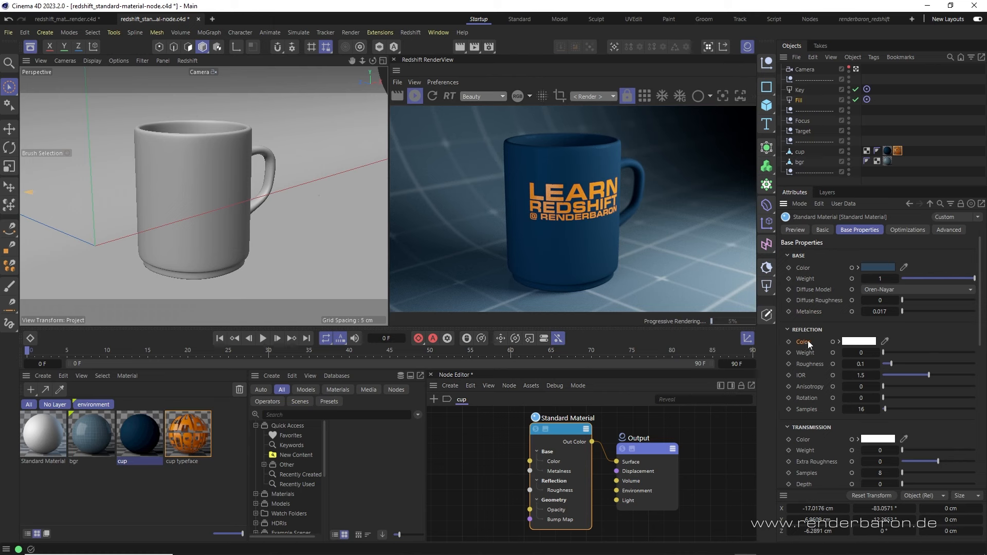
{"action": "key", "text": "ctrl+z"}
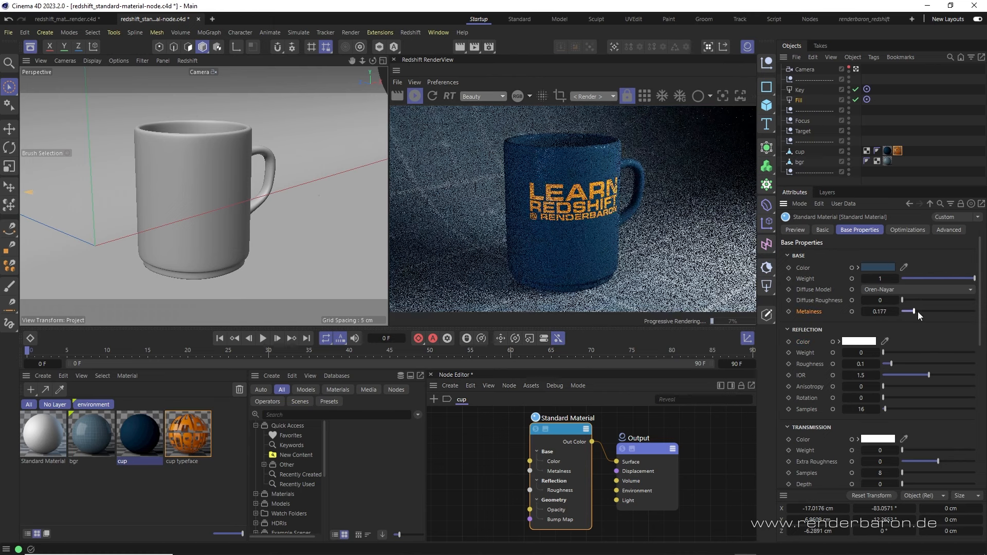
{"action": "left_click", "coordinate": [890, 269]}
Step: Orbit the camera around the mug and try a slightly higher Reflection Roughness on the cup material
{"action": "left_click_drag", "start_coordinate": [807, 333], "coordinate": [772, 316]}
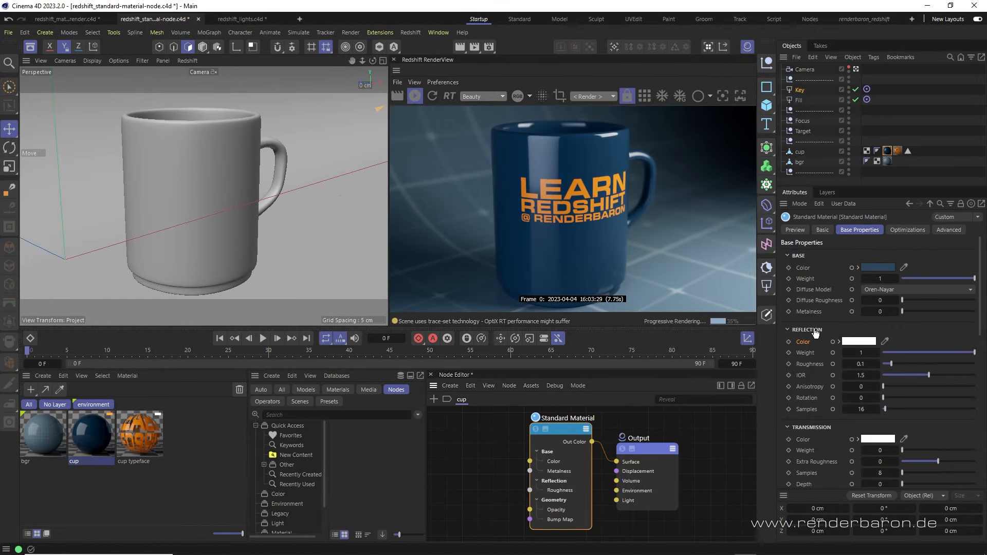
{"action": "mouse_move", "coordinate": [388, 277]}
{"action": "left_mouse_down", "text": "alt"}
{"action": "mouse_move", "coordinate": [439, 279]}
{"action": "mouse_move", "coordinate": [360, 271]}
{"action": "mouse_move", "coordinate": [405, 285]}
{"action": "left_mouse_up", "text": "alt"}
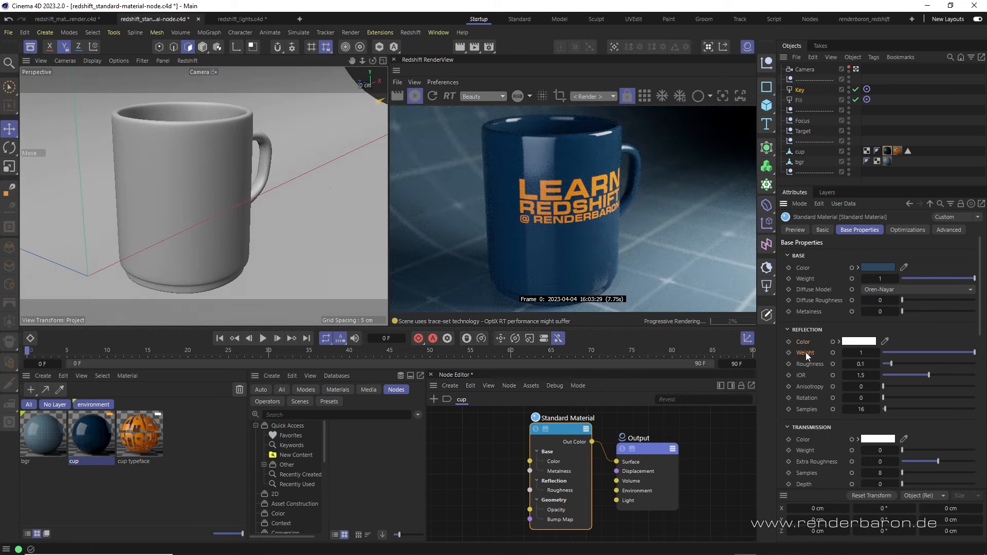
{"action": "mouse_move", "coordinate": [890, 363]}
{"action": "left_mouse_down"}
{"action": "mouse_move", "coordinate": [917, 364]}
{"action": "mouse_move", "coordinate": [904, 364]}
{"action": "left_mouse_up"}
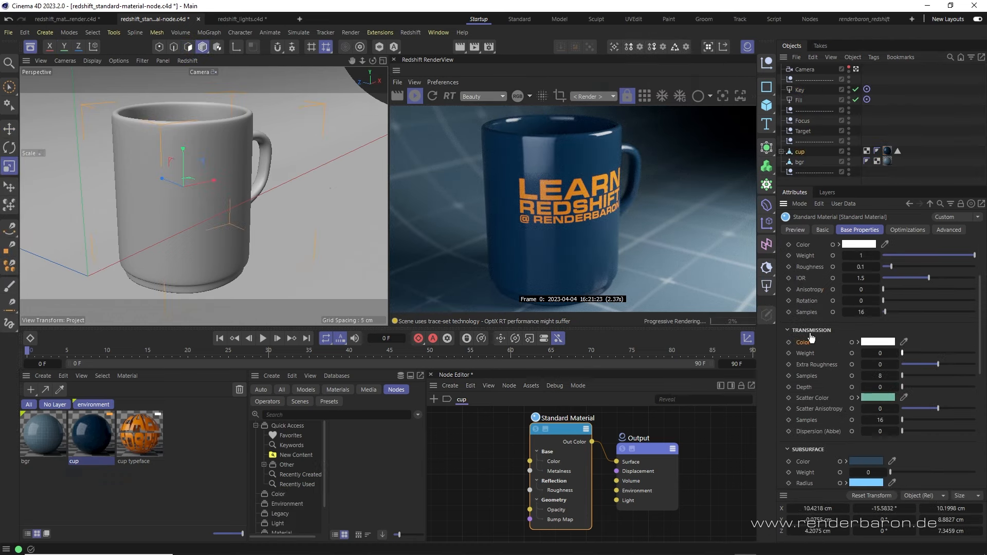
Step: Set the cup material's Transmission Weight to 1, try a Dispersion (Abbe) of 0.35 and undo the dispersion
{"action": "left_click_drag", "start_coordinate": [902, 353], "coordinate": [975, 353]}
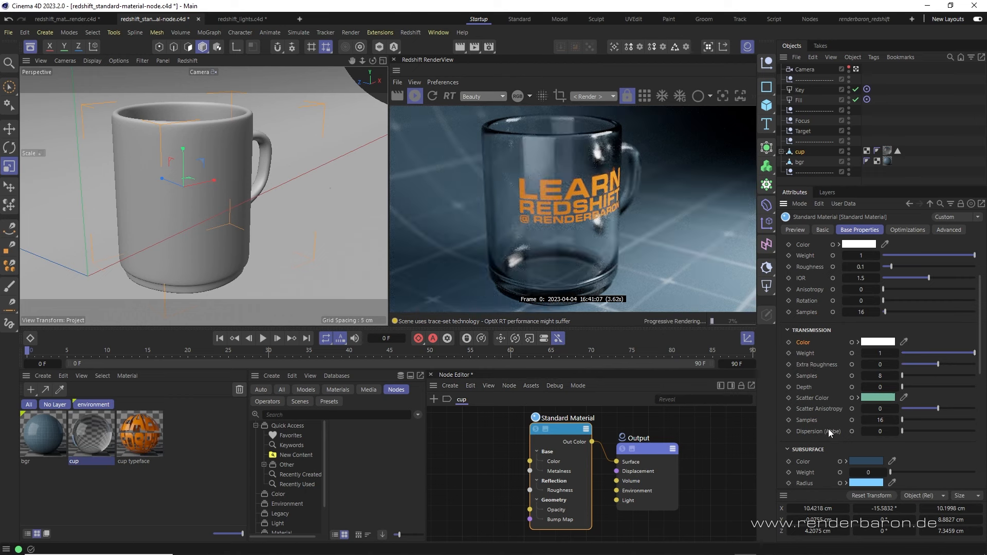
{"action": "left_click_drag", "start_coordinate": [878, 433], "coordinate": [882, 434]}
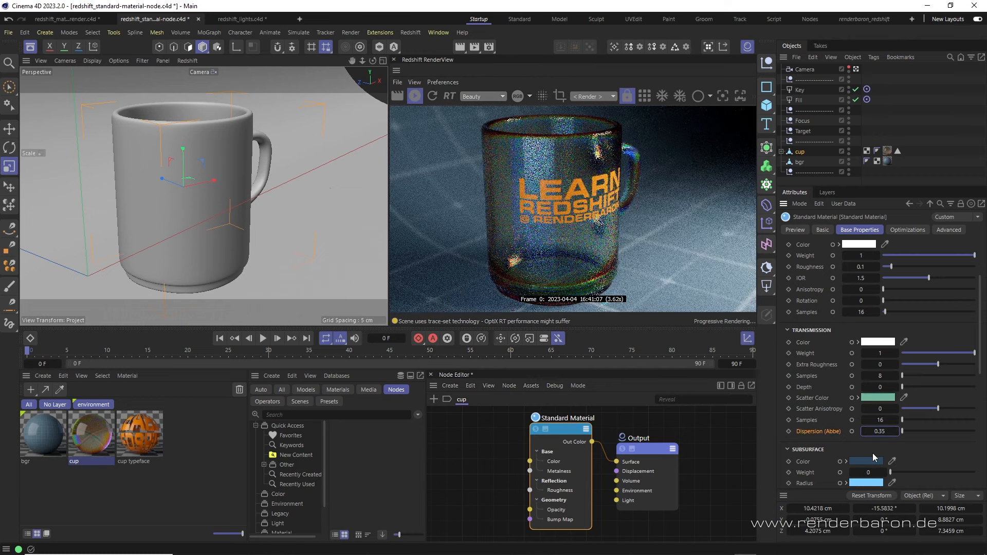
{"action": "key", "text": "ctrl+z"}
Step: Set the Transmission Depth to 3.23 and change the Scatter Color to a violet-blue with a hue of about 243°
{"action": "left_click_drag", "start_coordinate": [902, 387], "coordinate": [925, 387]}
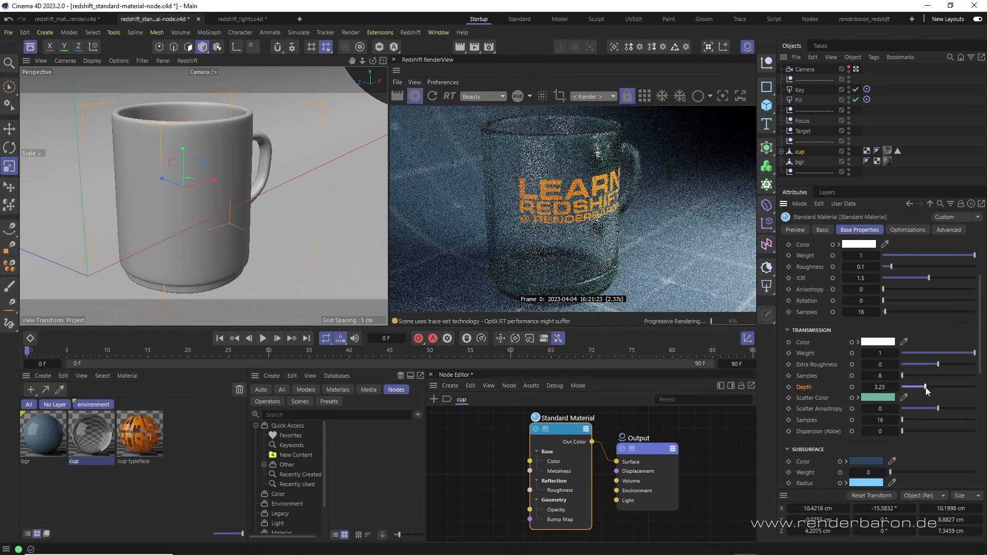
{"action": "left_click", "coordinate": [885, 398]}
{"action": "left_click_drag", "start_coordinate": [943, 492], "coordinate": [951, 494]}
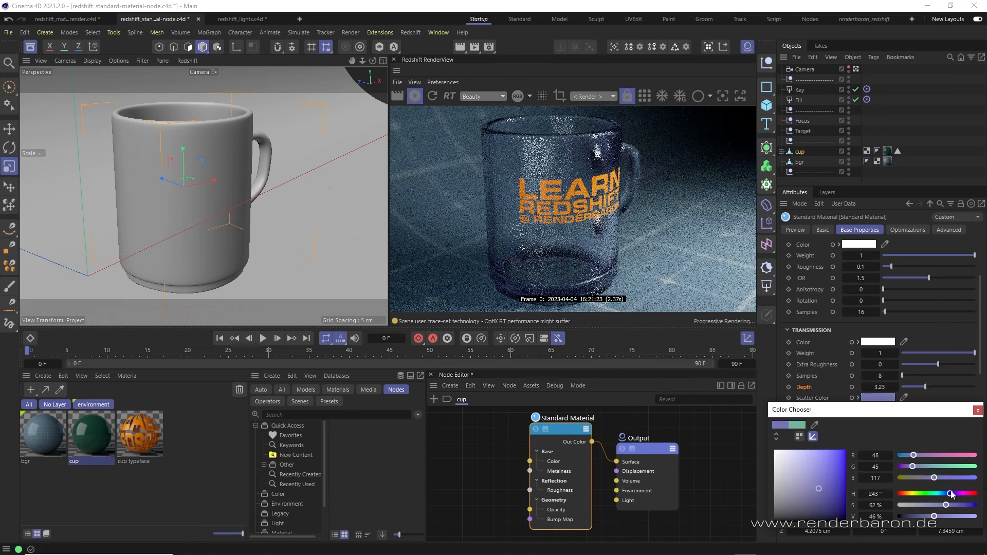
{"action": "left_click", "coordinate": [977, 410]}
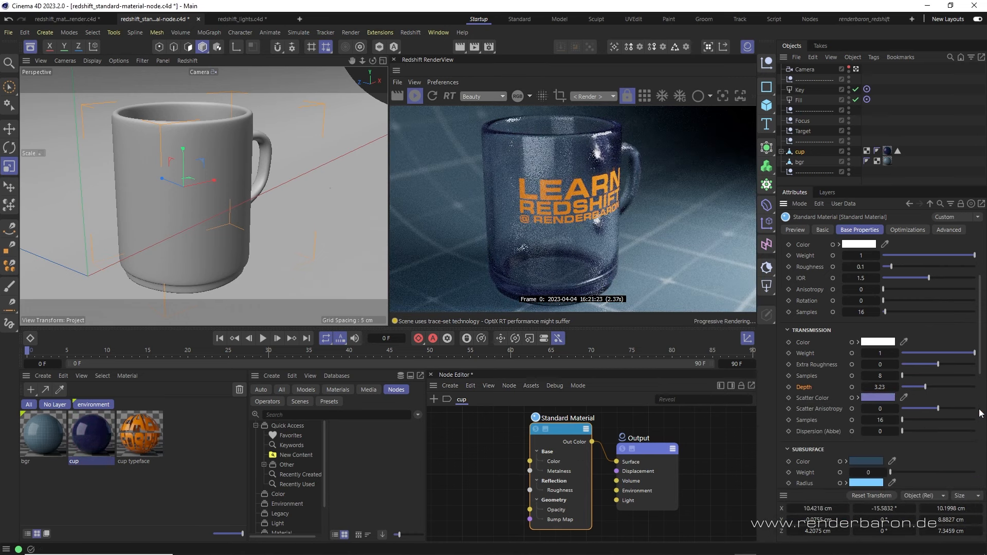
Step: Lower the IOR slightly in the cup material's Reflection section
{"action": "scroll", "coordinate": [904, 437], "scroll_direction": "up", "scroll_amount": 1}
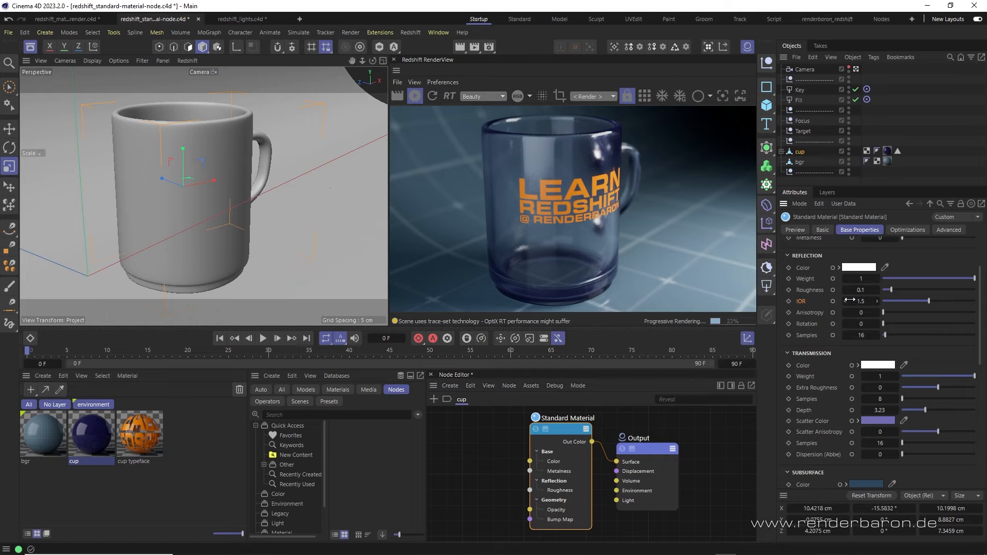
{"action": "mouse_move", "coordinate": [927, 300]}
{"action": "left_mouse_down"}
{"action": "mouse_move", "coordinate": [960, 301]}
{"action": "mouse_move", "coordinate": [920, 303]}
{"action": "left_mouse_up"}
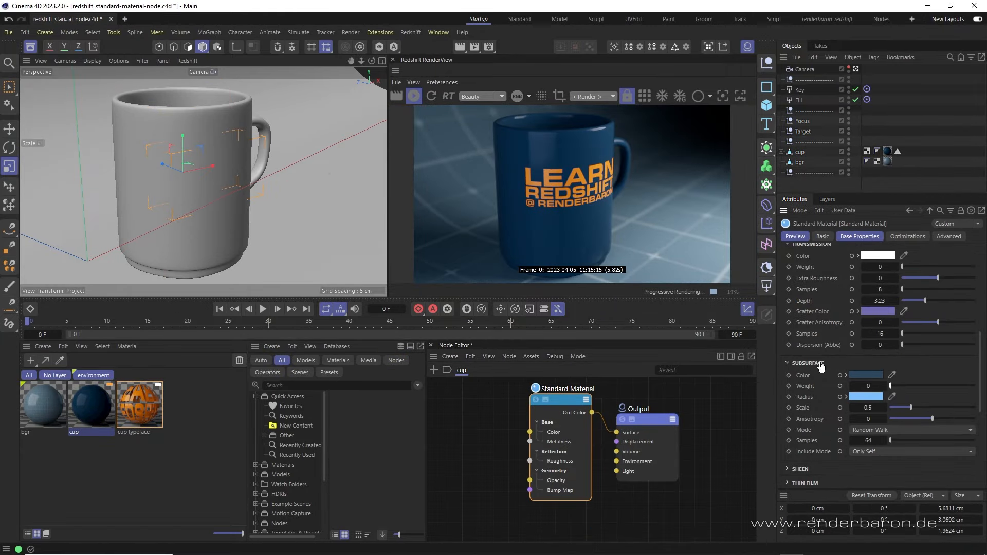
Step: Set the Subsurface Weight to 1, try a cyan Radius color with hue 182° and bring it back to light blue
{"action": "left_click_drag", "start_coordinate": [919, 390], "coordinate": [978, 392]}
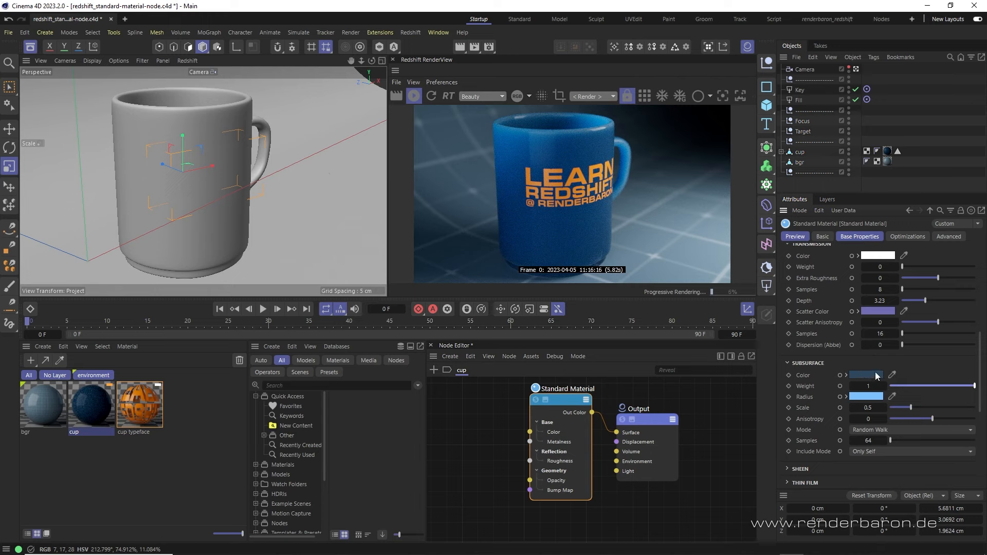
{"action": "left_click", "coordinate": [877, 400]}
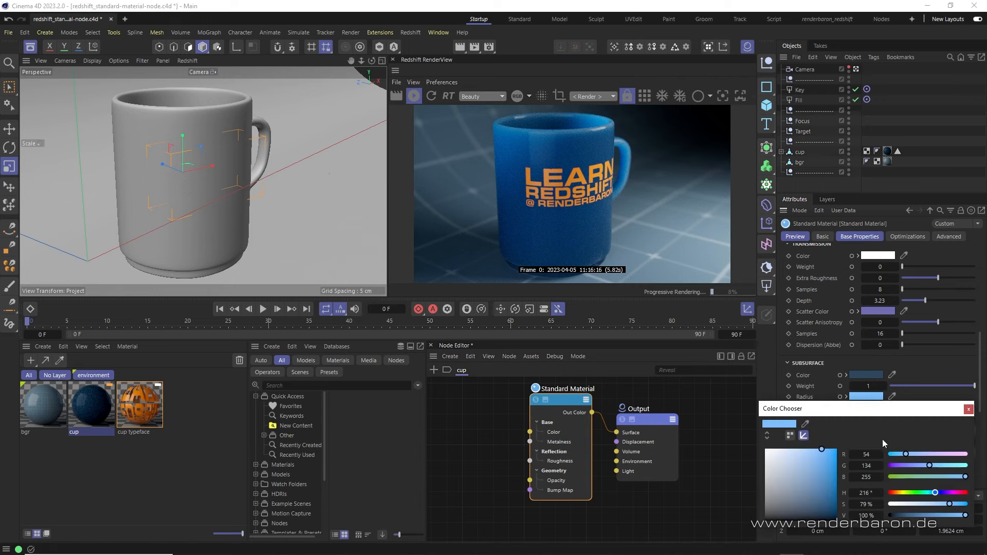
{"action": "left_click_drag", "start_coordinate": [934, 494], "coordinate": [929, 494]}
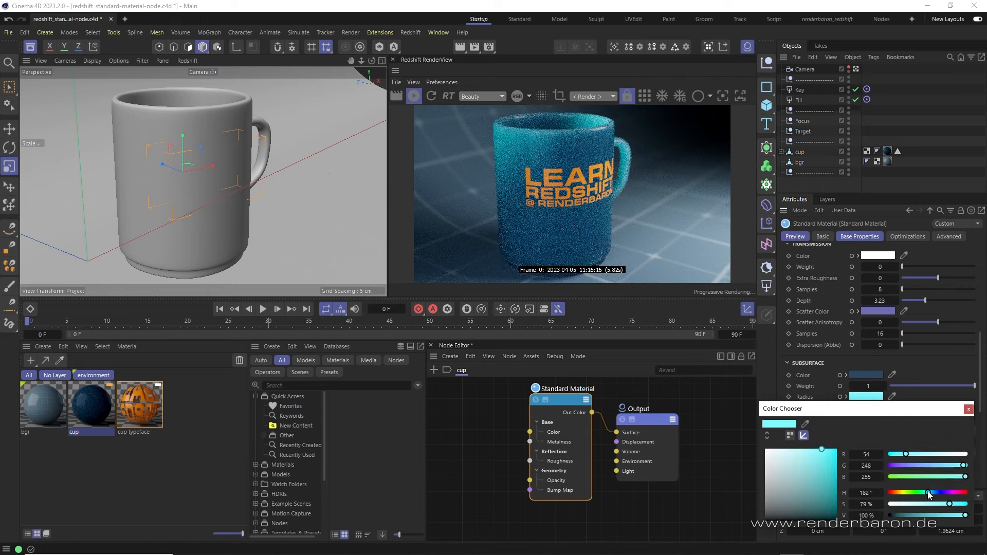
{"action": "left_click_drag", "start_coordinate": [928, 492], "coordinate": [934, 492]}
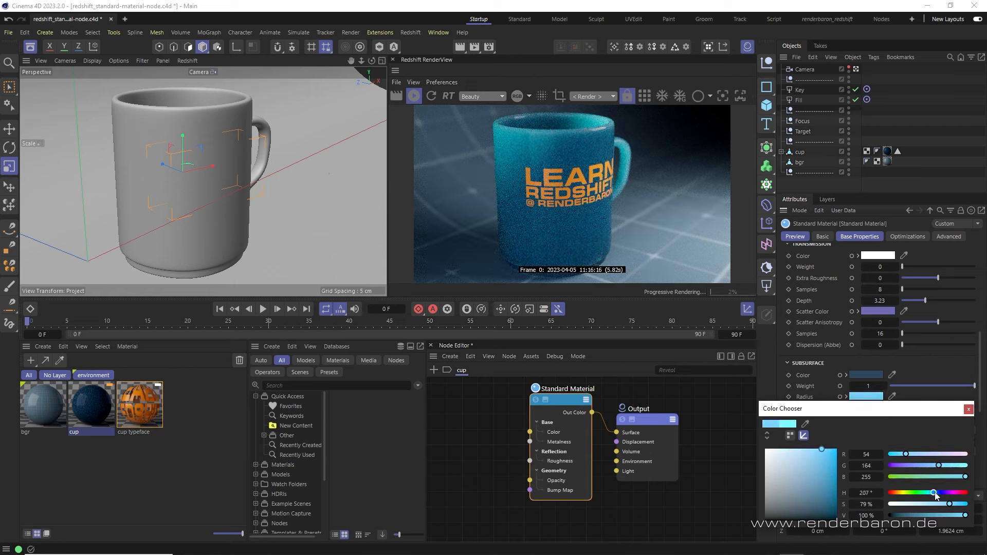
{"action": "left_click", "coordinate": [968, 409]}
Step: Set the Subsurface Scale to 0.916 and Anisotropy to 0.372, and keep the Mode on Random Walk
{"action": "left_click_drag", "start_coordinate": [911, 407], "coordinate": [948, 418]}
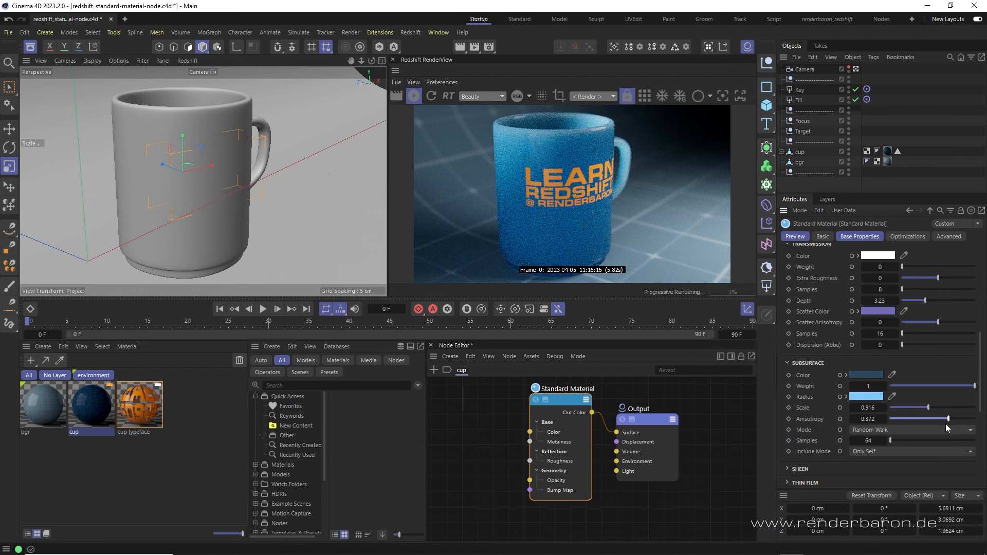
{"action": "left_click", "coordinate": [890, 429]}
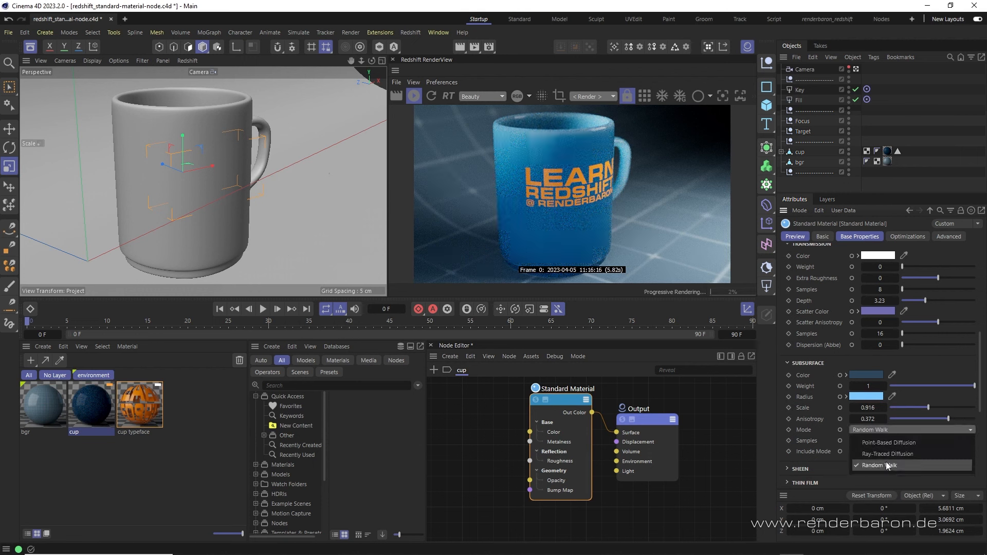
{"action": "left_click", "coordinate": [853, 461]}
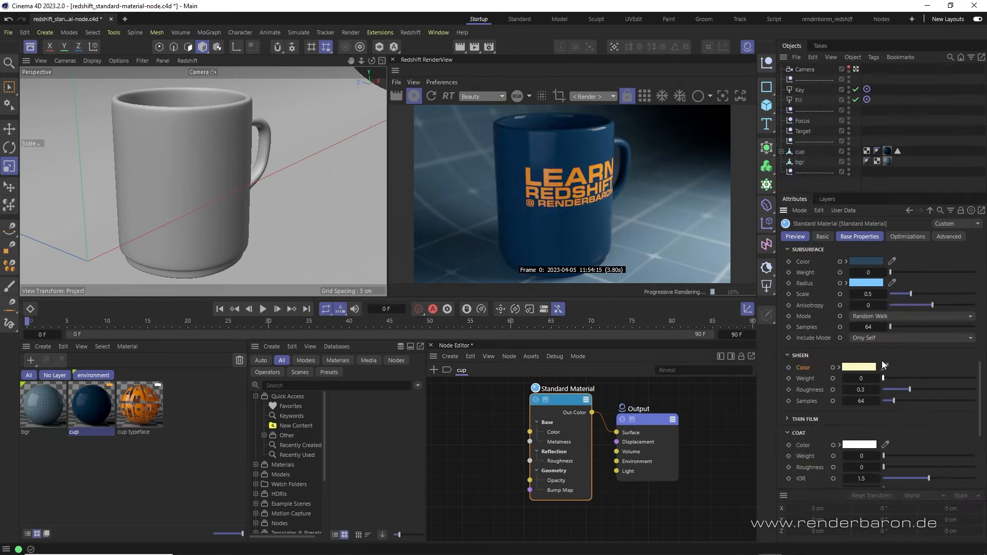
Step: Try a Sheen Weight of 1 with lower Sheen Roughness, and a slightly raised Thin Film Thickness on the cup material
{"action": "left_click_drag", "start_coordinate": [883, 378], "coordinate": [976, 383]}
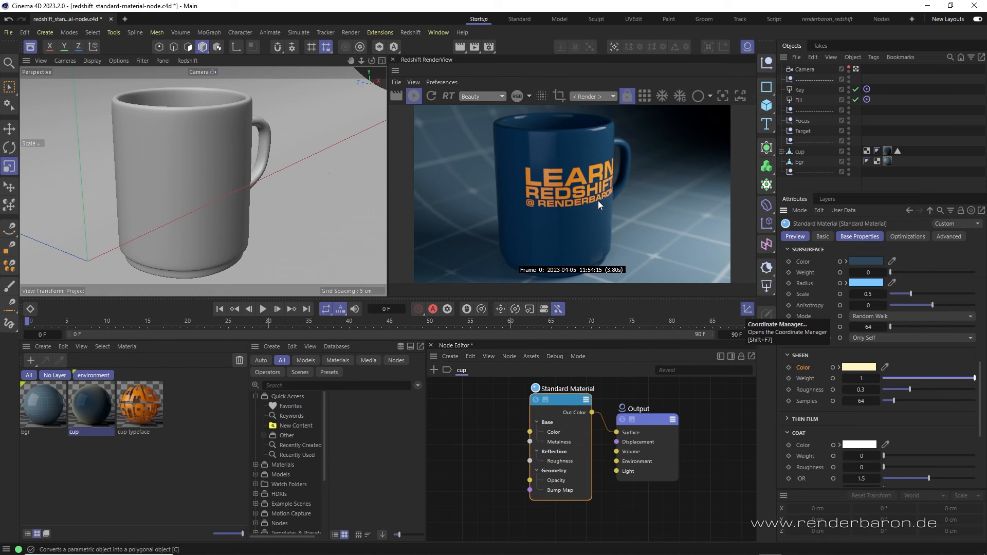
{"action": "left_click_drag", "start_coordinate": [909, 394], "coordinate": [894, 392]}
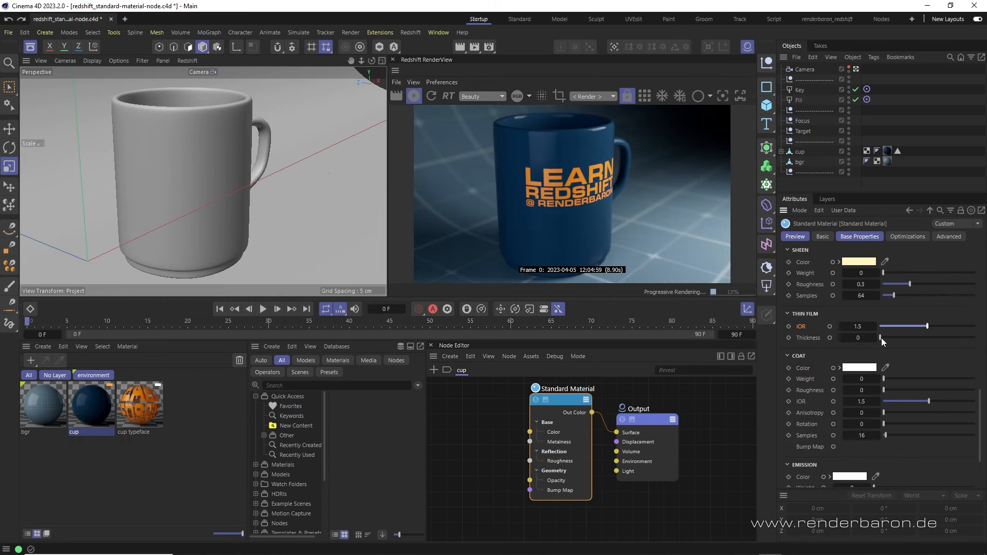
{"action": "mouse_move", "coordinate": [881, 338]}
{"action": "left_mouse_down"}
{"action": "mouse_move", "coordinate": [943, 327]}
{"action": "mouse_move", "coordinate": [889, 338]}
{"action": "left_mouse_up"}
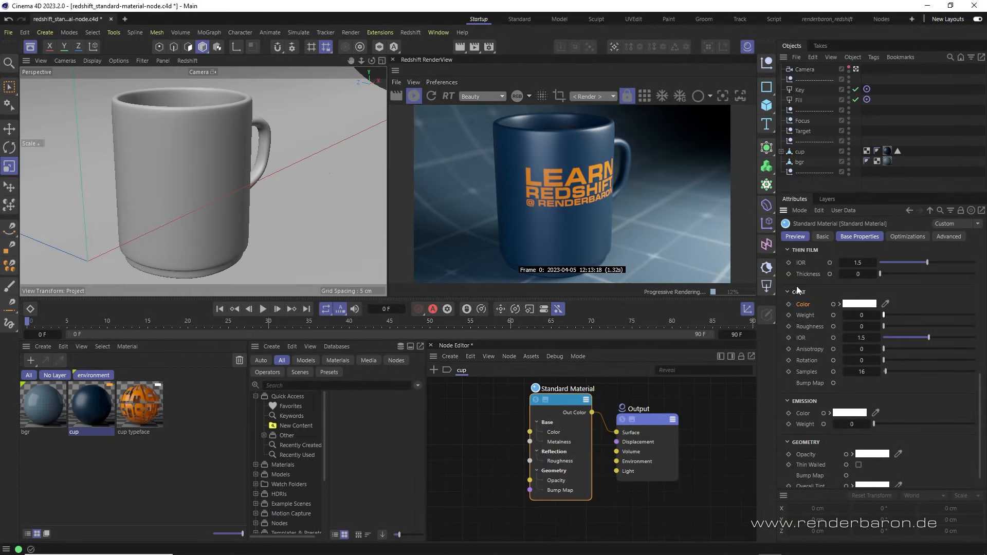
Step: Try a Coat Weight of 0.497 and a strongly raised Emission Weight on the cup material
{"action": "left_click_drag", "start_coordinate": [883, 315], "coordinate": [929, 318]}
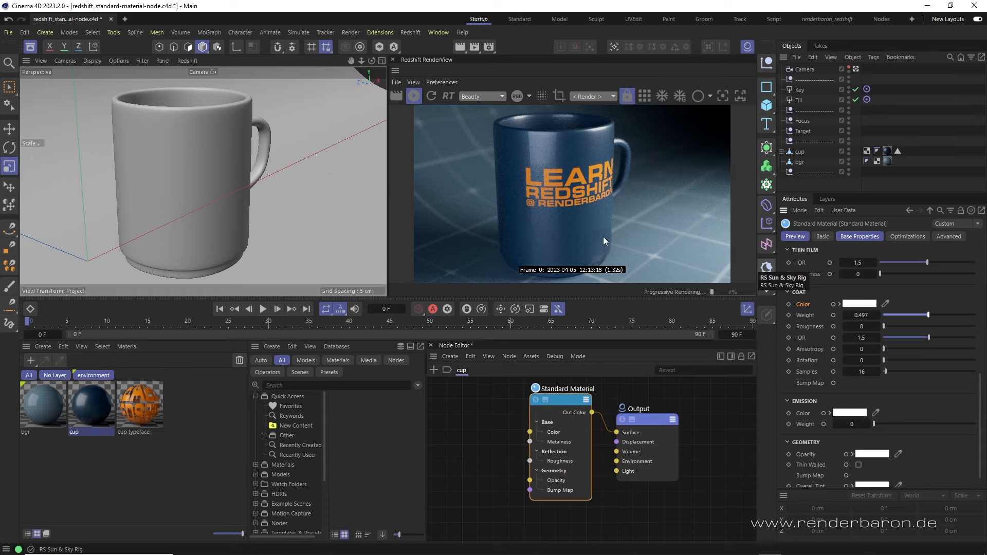
{"action": "mouse_move", "coordinate": [981, 406]}
{"action": "left_mouse_down"}
{"action": "mouse_move", "coordinate": [980, 329]}
{"action": "mouse_move", "coordinate": [983, 420]}
{"action": "left_mouse_up"}
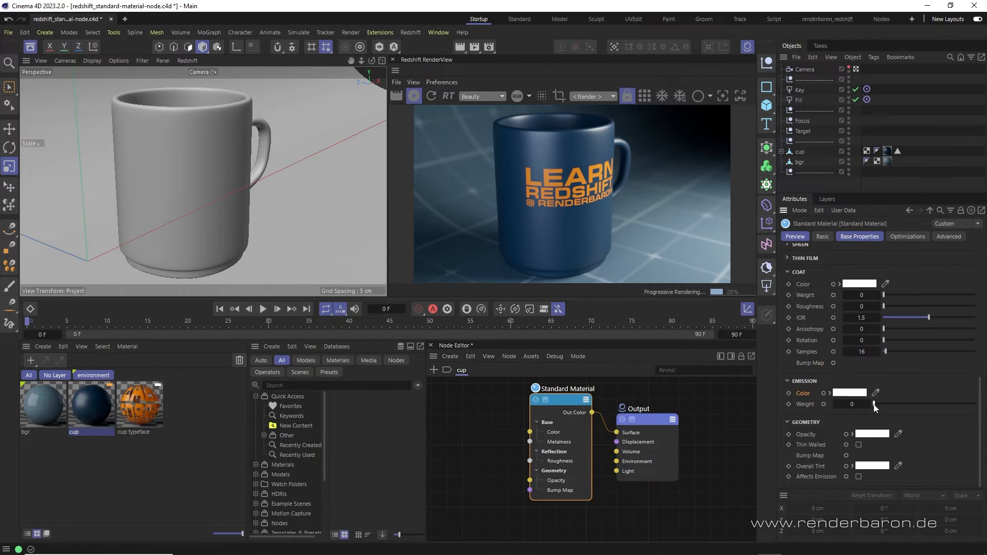
{"action": "left_click_drag", "start_coordinate": [874, 405], "coordinate": [946, 405]}
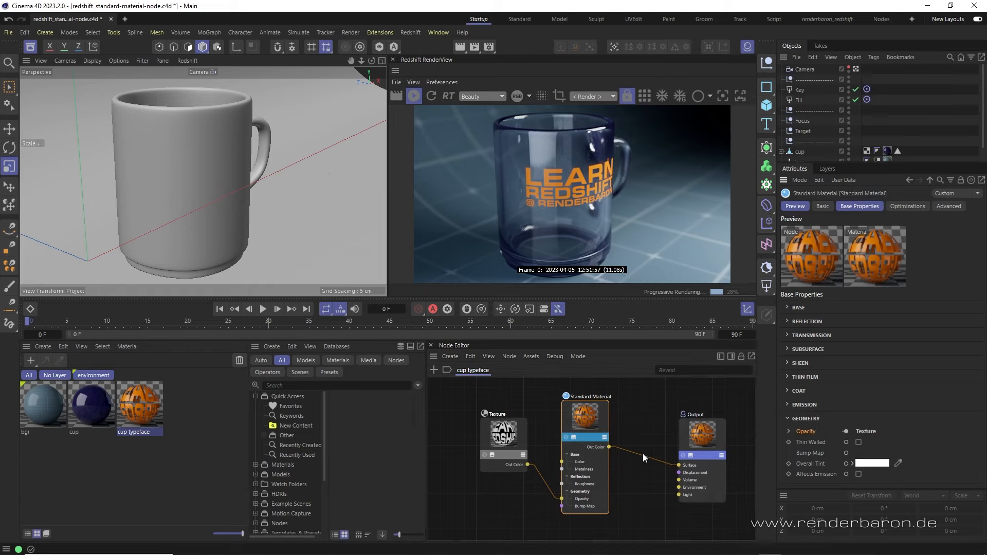
Step: Reposition the Standard Material and Texture nodes slightly in the cup typeface graph and display the Texture node's image settings
{"action": "left_click_drag", "start_coordinate": [596, 462], "coordinate": [597, 467]}
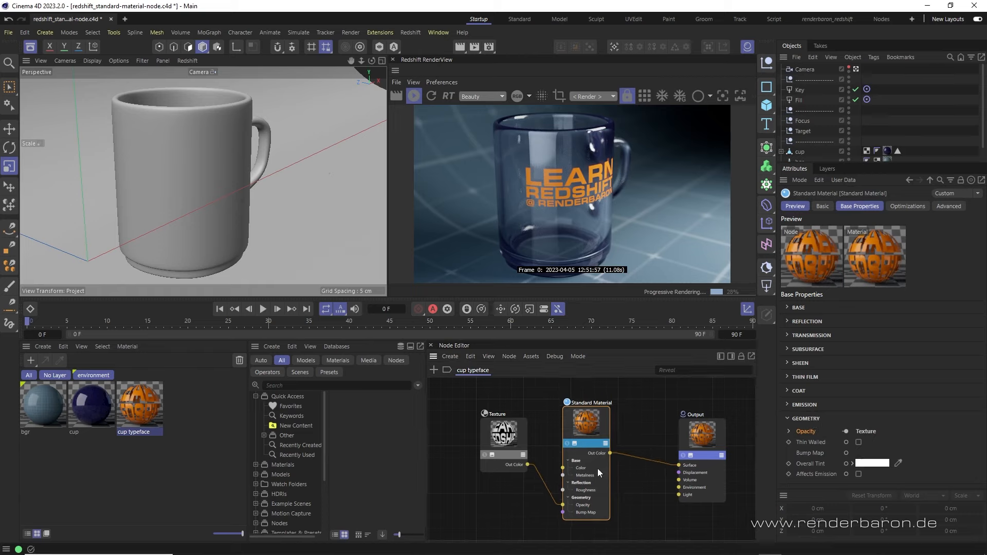
{"action": "left_click", "coordinate": [518, 440]}
{"action": "mouse_move", "coordinate": [508, 439]}
{"action": "left_mouse_down"}
{"action": "mouse_move", "coordinate": [514, 430]}
{"action": "mouse_move", "coordinate": [509, 436]}
{"action": "left_mouse_up"}
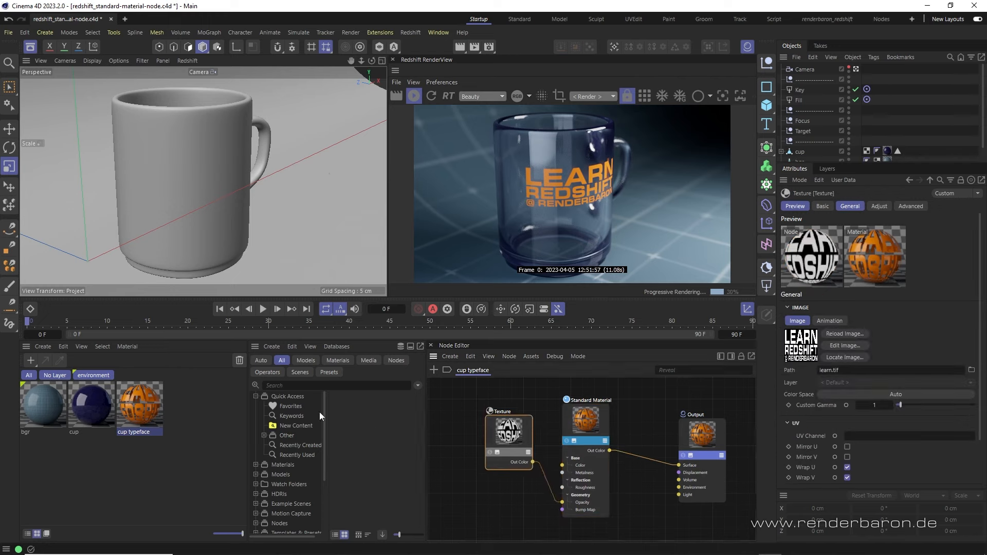
Step: Display the cup material's Standard Material properties and turn on Thin Walled in its Geometry section
{"action": "left_click", "coordinate": [93, 408]}
{"action": "left_click", "coordinate": [579, 428]}
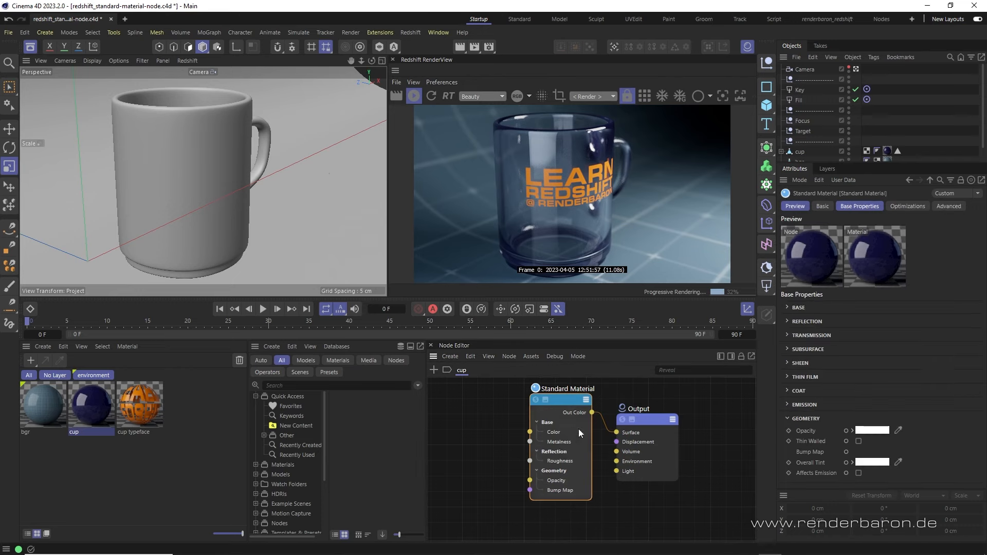
{"action": "left_click", "coordinate": [859, 440]}
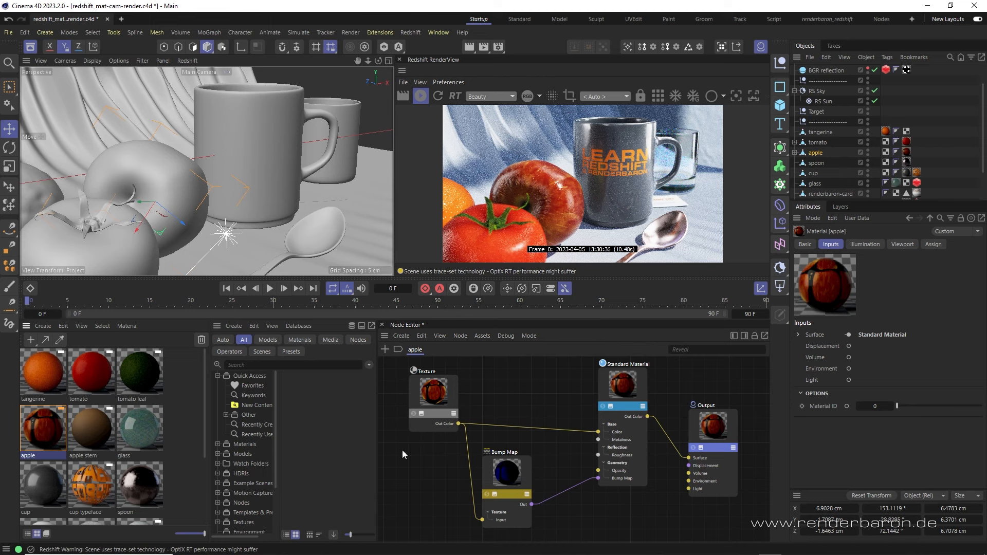
Step: Examine the apple material's Texture node with its apple.tif path and the Standard Material node it feeds
{"action": "left_click_drag", "start_coordinate": [453, 398], "coordinate": [449, 395]}
{"action": "double_click", "coordinate": [843, 332]}
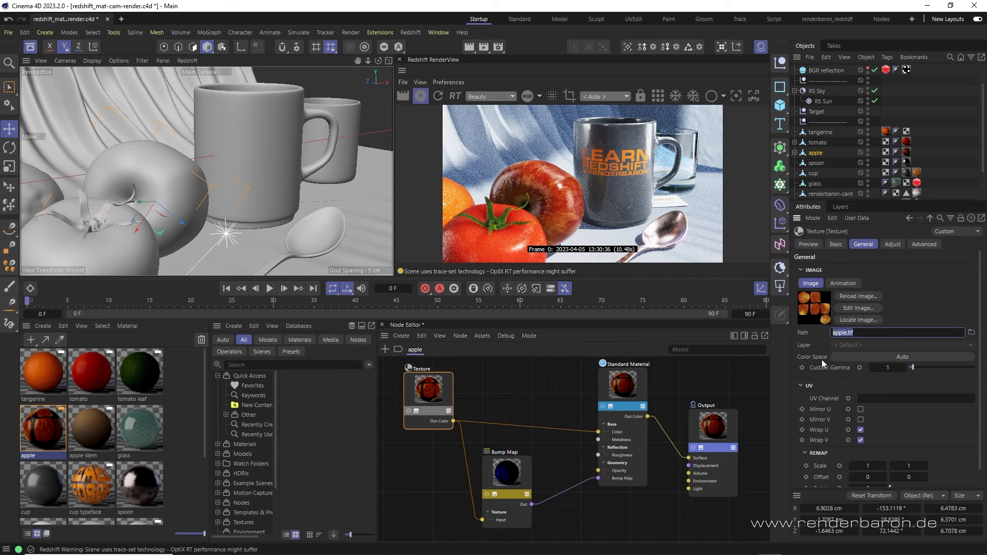
{"action": "left_click", "coordinate": [441, 424]}
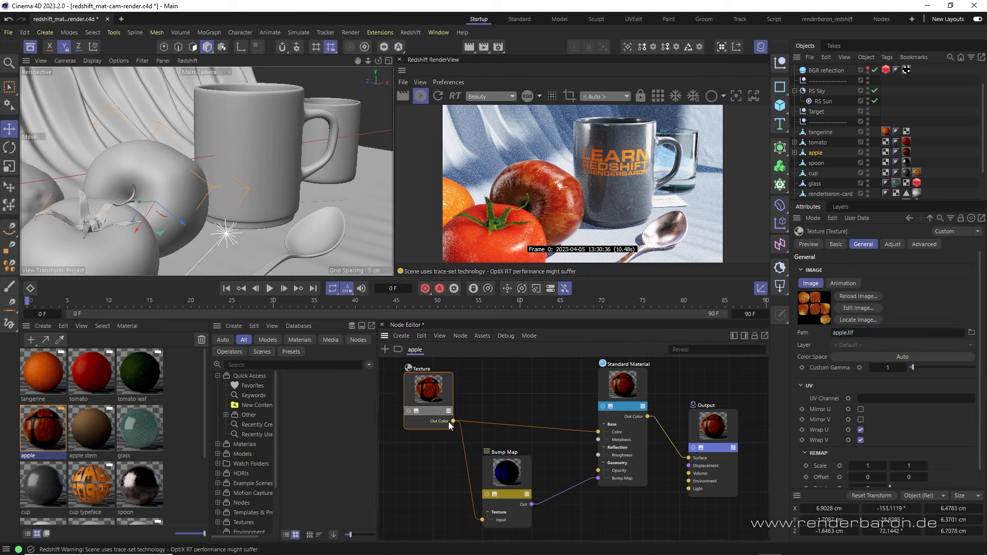
{"action": "left_click", "coordinate": [620, 431]}
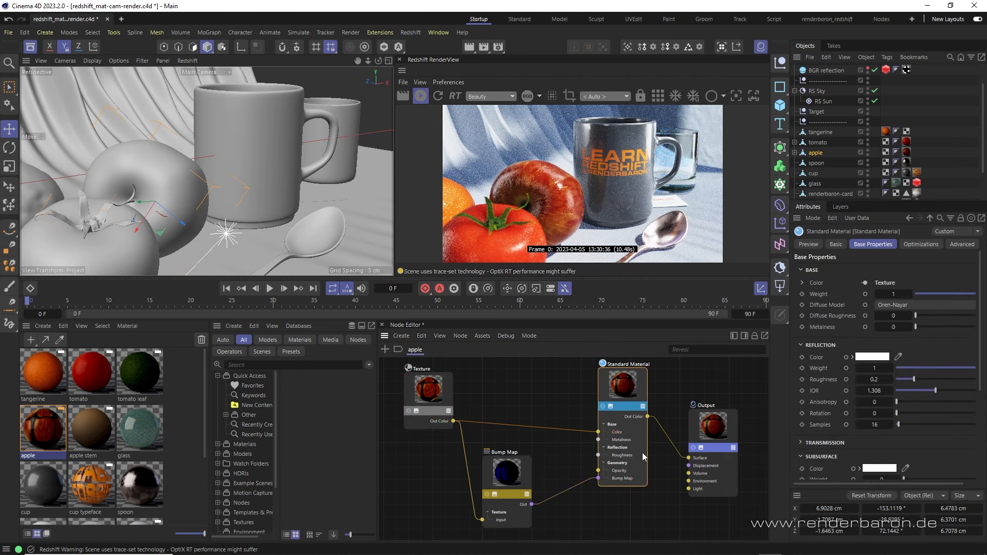
Step: Examine the apple's Bump Map node, its Height Scale field and its connection to the Standard Material, and move the Texture node slightly
{"action": "left_click", "coordinate": [500, 522]}
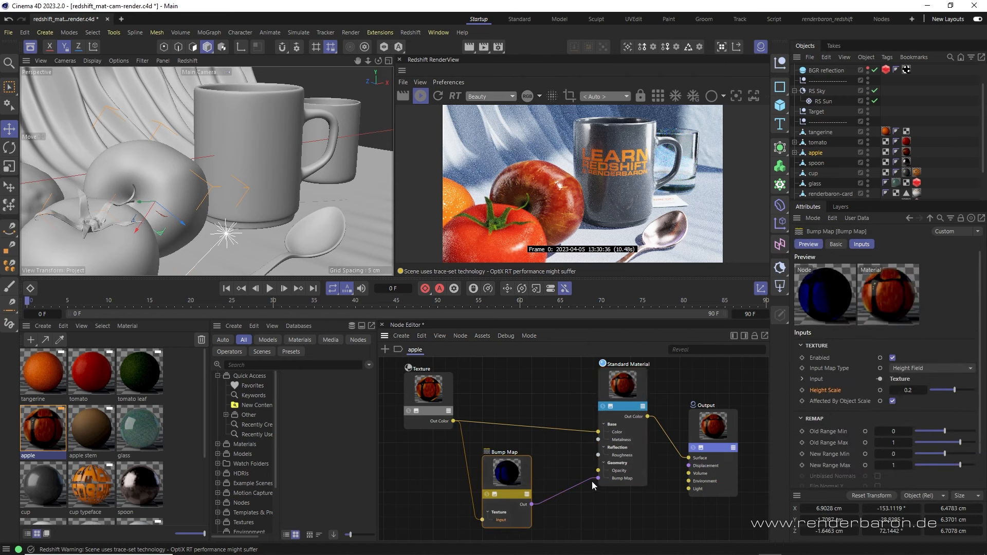
{"action": "left_click", "coordinate": [908, 390]}
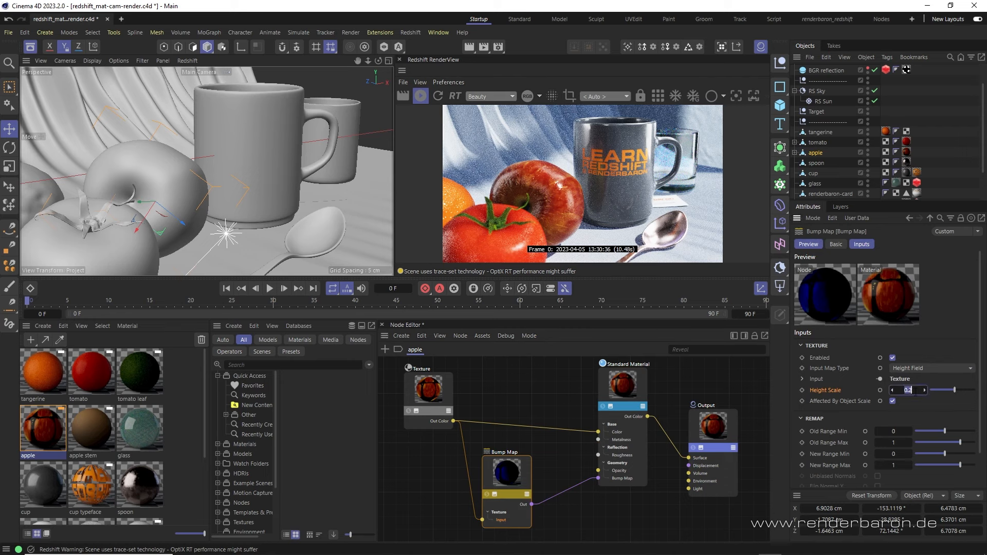
{"action": "mouse_move", "coordinate": [595, 479]}
{"action": "left_mouse_down"}
{"action": "mouse_move", "coordinate": [581, 480]}
{"action": "mouse_move", "coordinate": [596, 479]}
{"action": "left_mouse_up"}
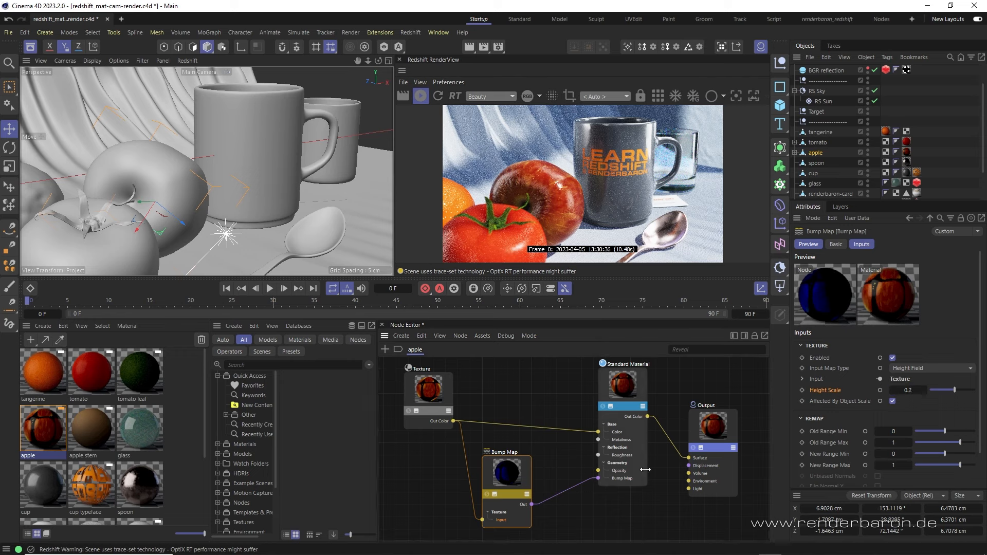
{"action": "left_click", "coordinate": [642, 465]}
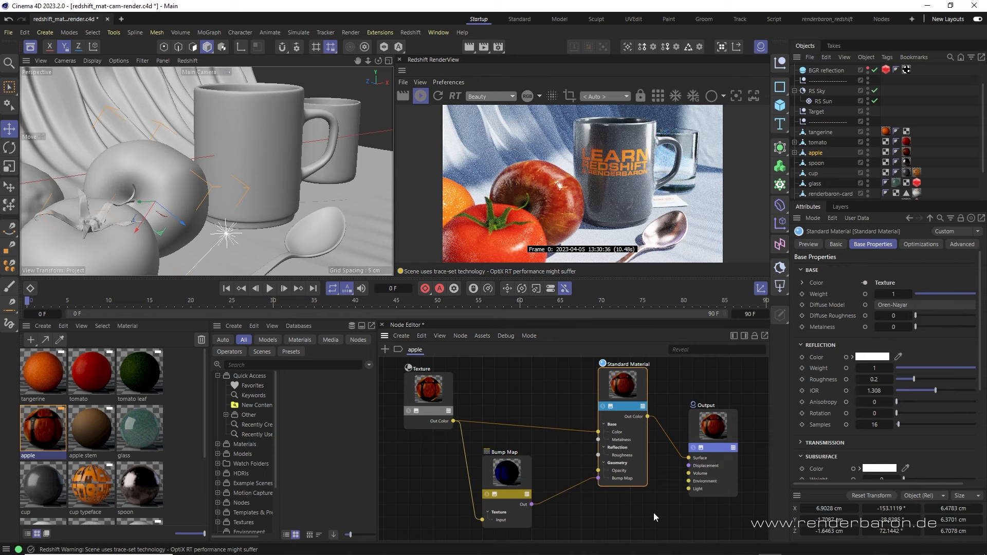
{"action": "mouse_move", "coordinate": [448, 395]}
{"action": "left_mouse_down"}
{"action": "mouse_move", "coordinate": [457, 399]}
{"action": "mouse_move", "coordinate": [443, 397]}
{"action": "left_mouse_up"}
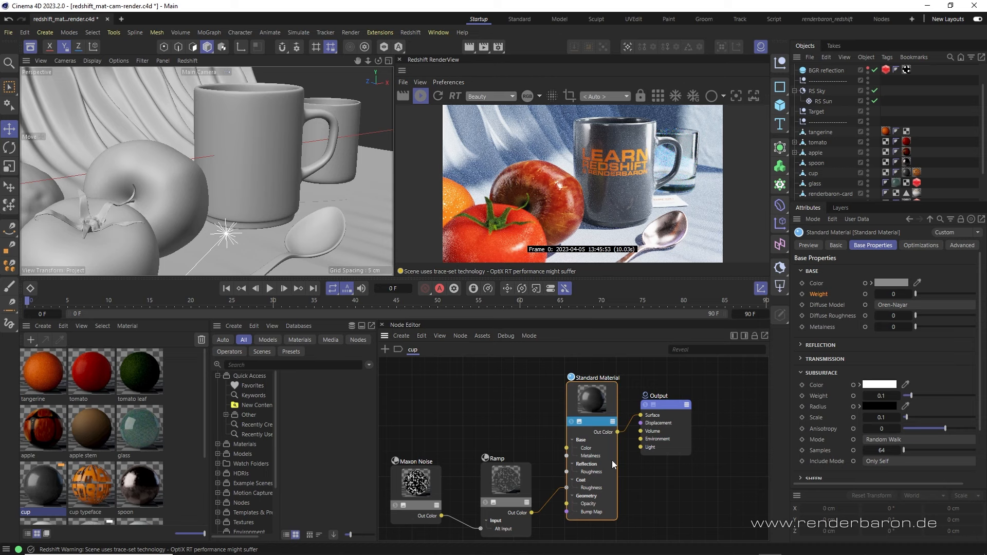
Step: Nudge the cup graph's Standard Material node slightly and examine its Base Weight and Subsurface Weight fields
{"action": "left_click_drag", "start_coordinate": [612, 455], "coordinate": [614, 453]}
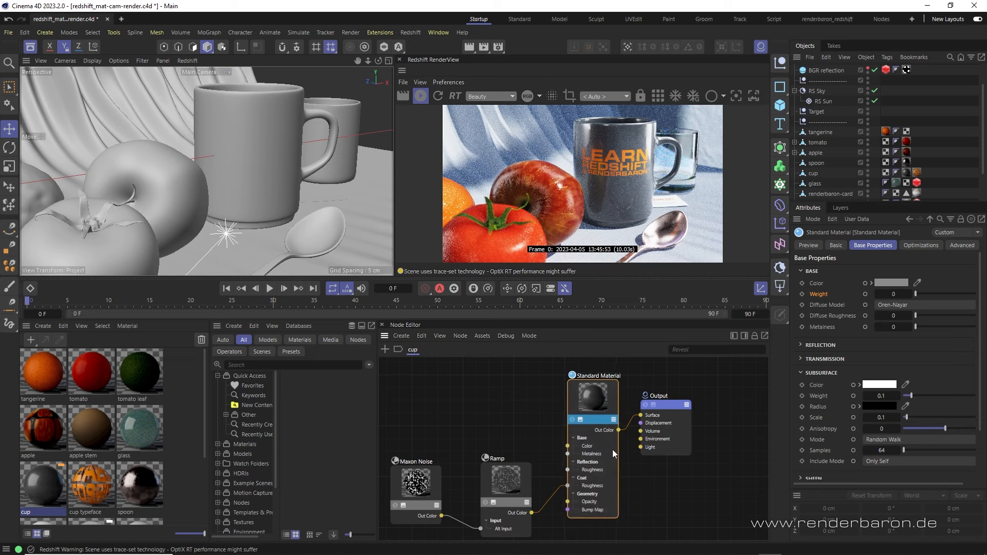
{"action": "double_click", "coordinate": [818, 294]}
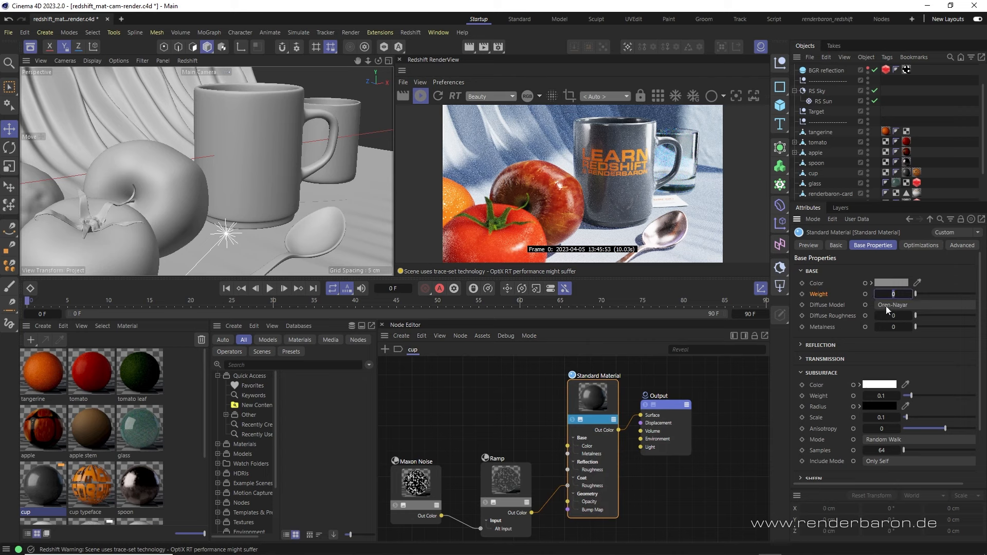
{"action": "left_click", "coordinate": [817, 396]}
{"action": "double_click", "coordinate": [882, 396]}
Step: Select the cup object and examine the tag properties of its cup and cup typeface material tags
{"action": "left_click", "coordinate": [812, 175]}
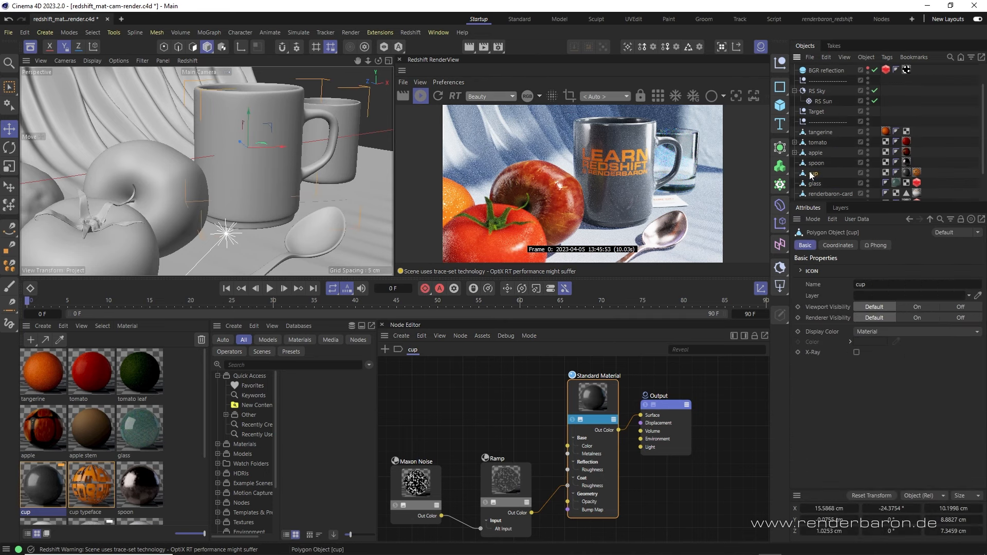
{"action": "left_click", "coordinate": [906, 173]}
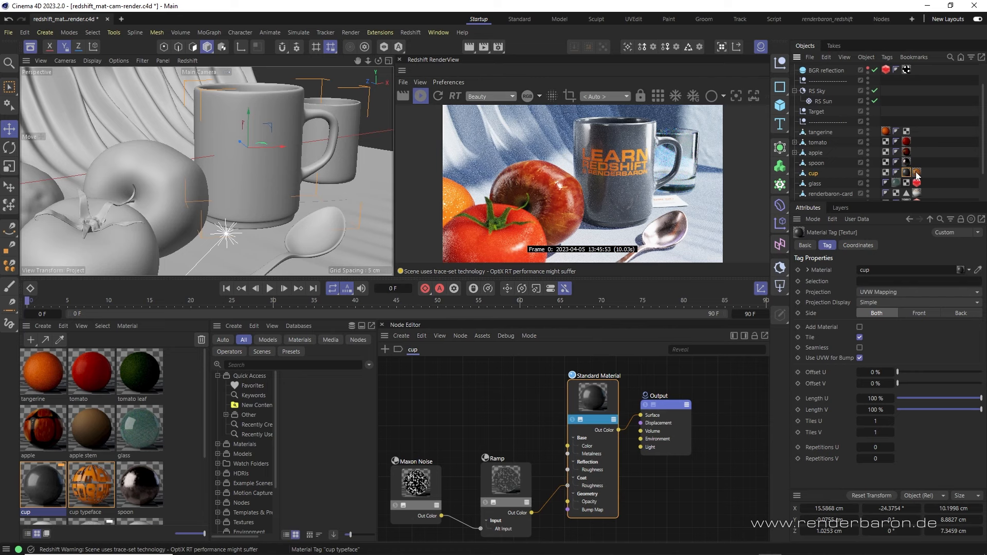
{"action": "left_click", "coordinate": [916, 174]}
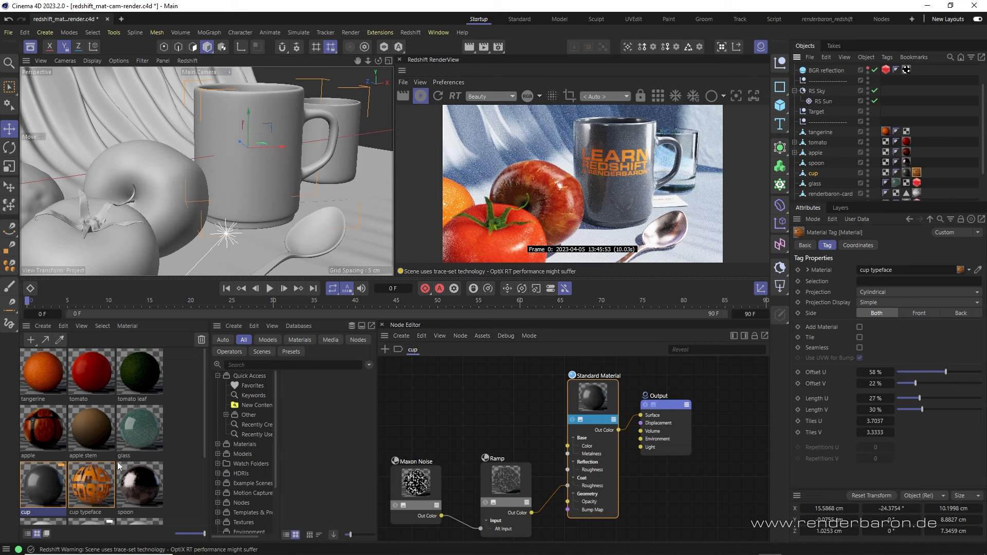
Step: Compare the cup and cup typeface material graphs and demonstrate assigning the cup typeface material in the object hierarchy
{"action": "left_click", "coordinate": [98, 486]}
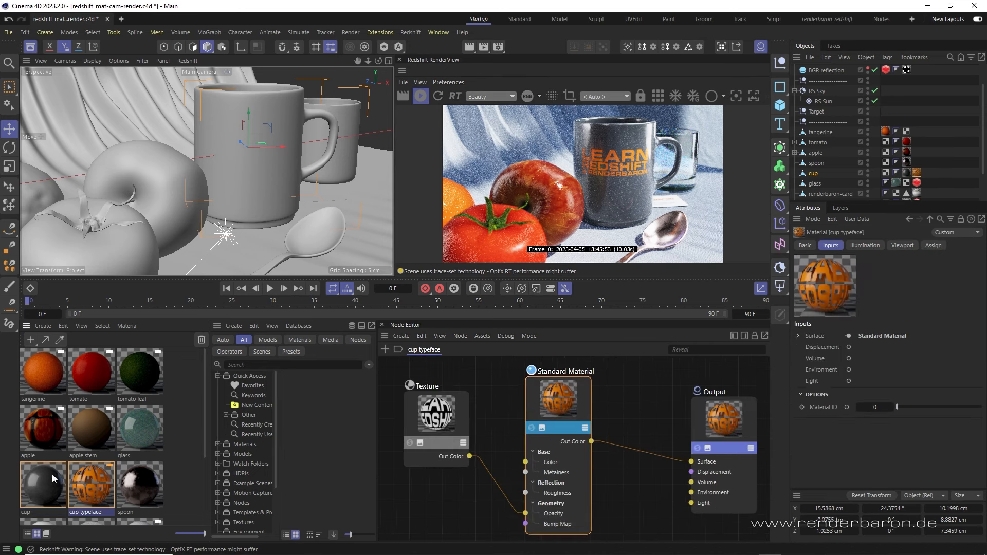
{"action": "left_click", "coordinate": [35, 486]}
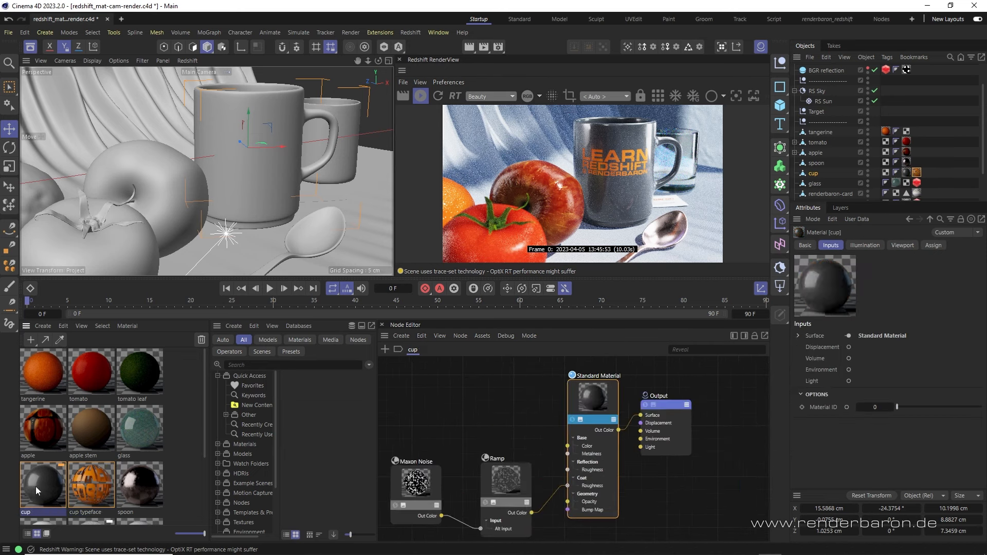
{"action": "left_click", "coordinate": [92, 484]}
{"action": "left_click_drag", "start_coordinate": [91, 484], "coordinate": [928, 148]}
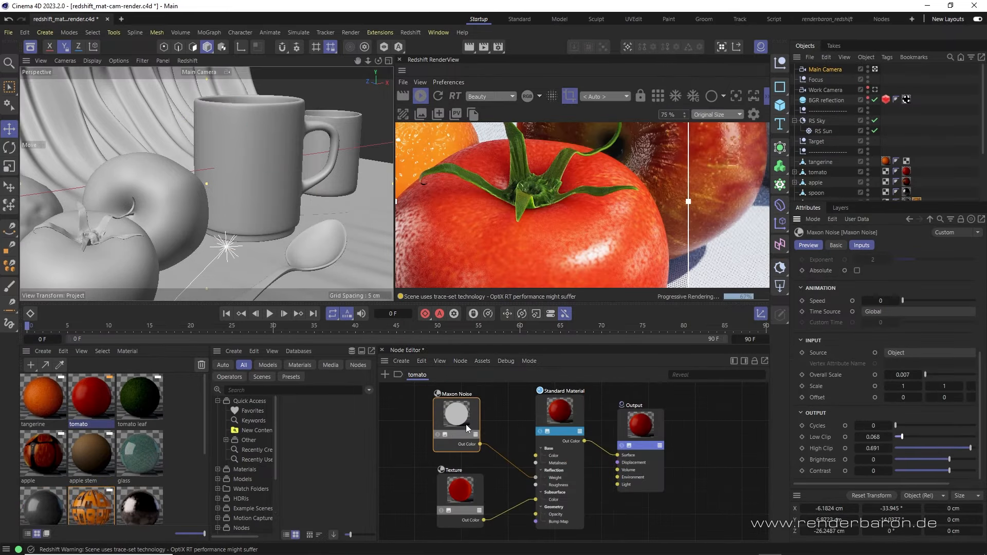
Step: Examine the tomato's Maxon Noise link to Reflection Weight, preview the noise alone on the tomato, and return to the full material
{"action": "left_click_drag", "start_coordinate": [472, 421], "coordinate": [481, 427]}
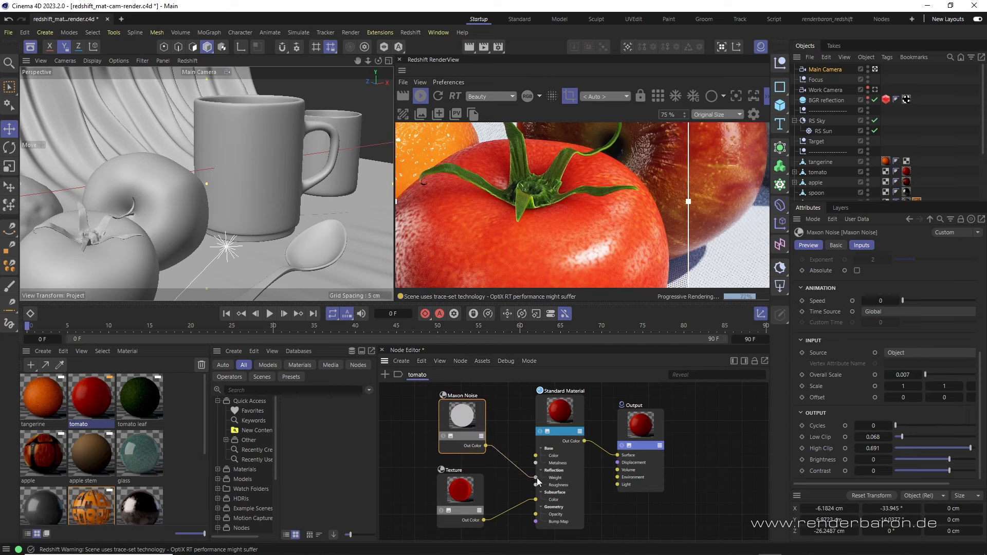
{"action": "left_click", "coordinate": [556, 479]}
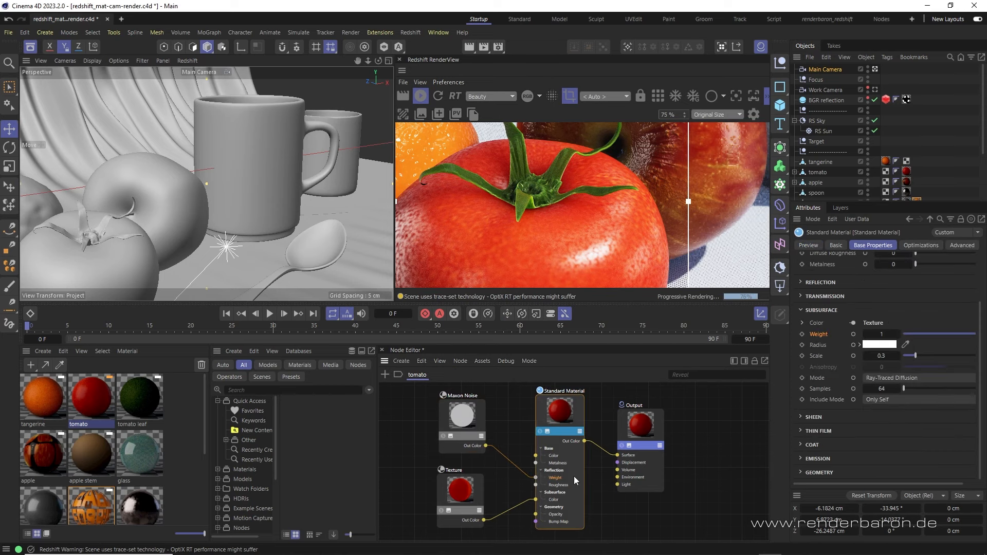
{"action": "left_click", "coordinate": [443, 436]}
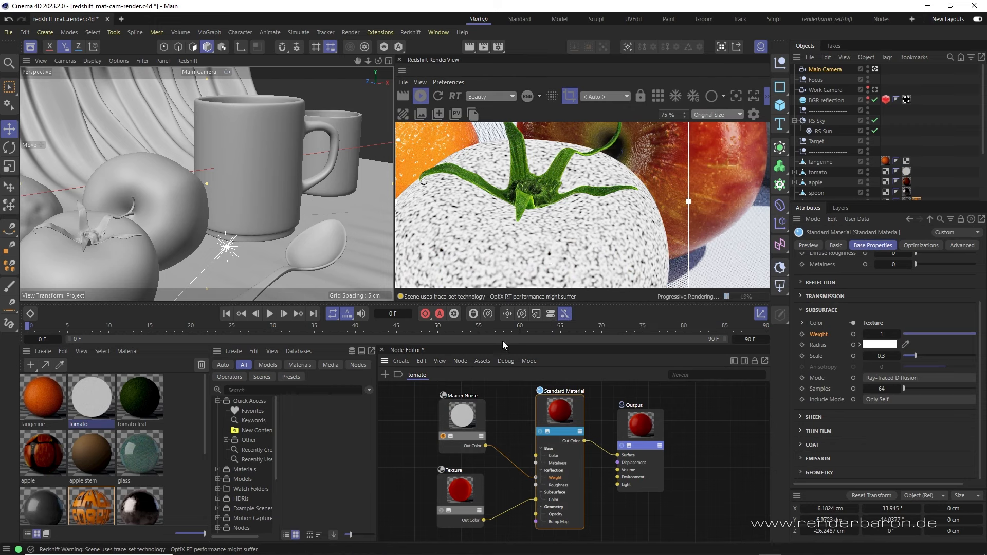
{"action": "left_click", "coordinate": [443, 435]}
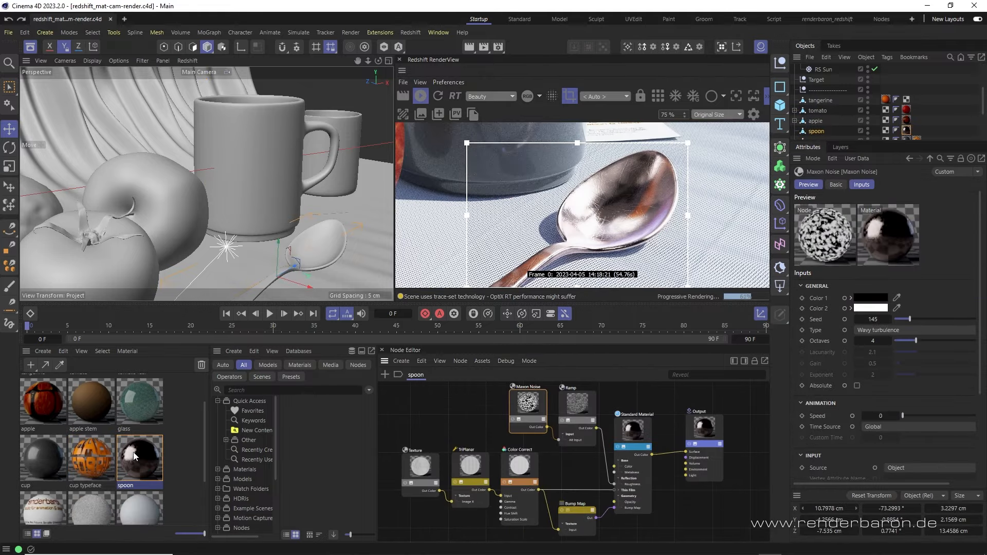
Step: Display the spoon's Standard Material properties at its Roughness input and move the Maxon Noise node away from the Ramp
{"action": "scroll", "coordinate": [592, 457], "scroll_direction": "up", "scroll_amount": 3}
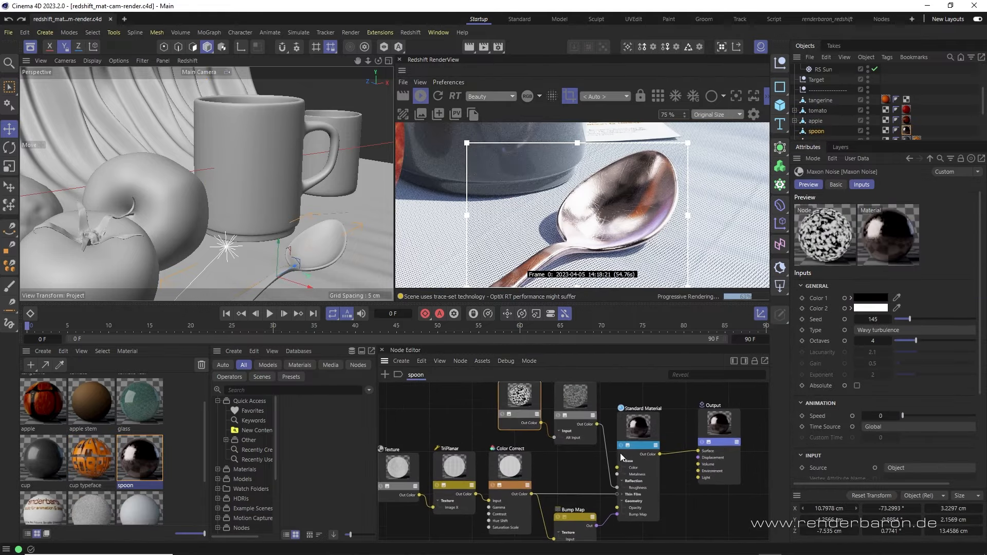
{"action": "scroll", "coordinate": [592, 457], "scroll_direction": "up", "scroll_amount": 1}
{"action": "middle_click_drag", "start_coordinate": [587, 459], "coordinate": [593, 482]}
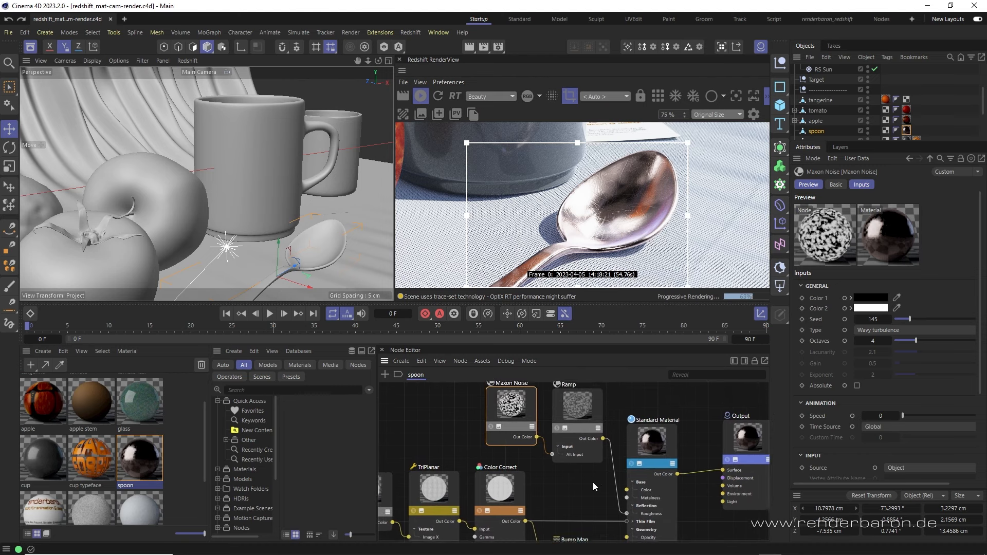
{"action": "left_click", "coordinate": [652, 514]}
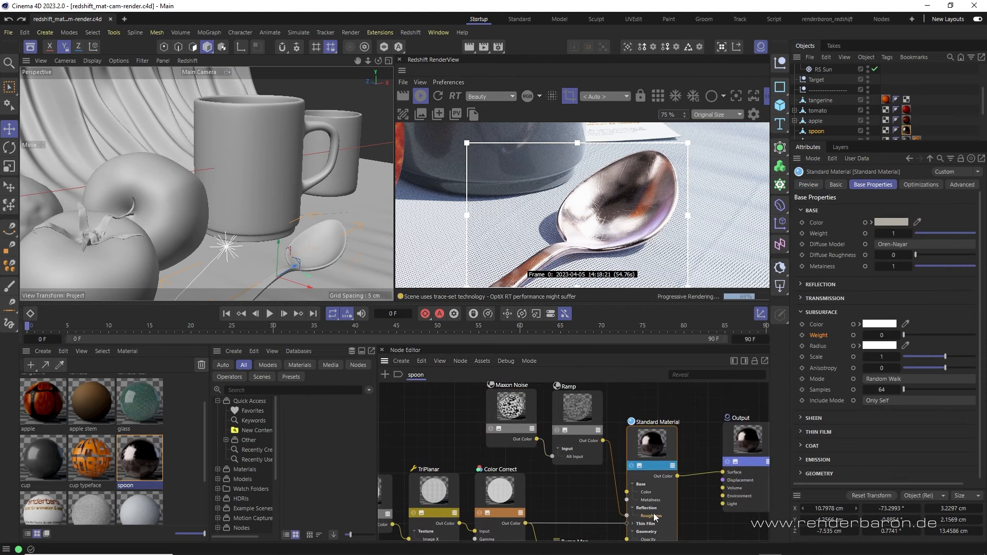
{"action": "left_click_drag", "start_coordinate": [521, 407], "coordinate": [507, 413]}
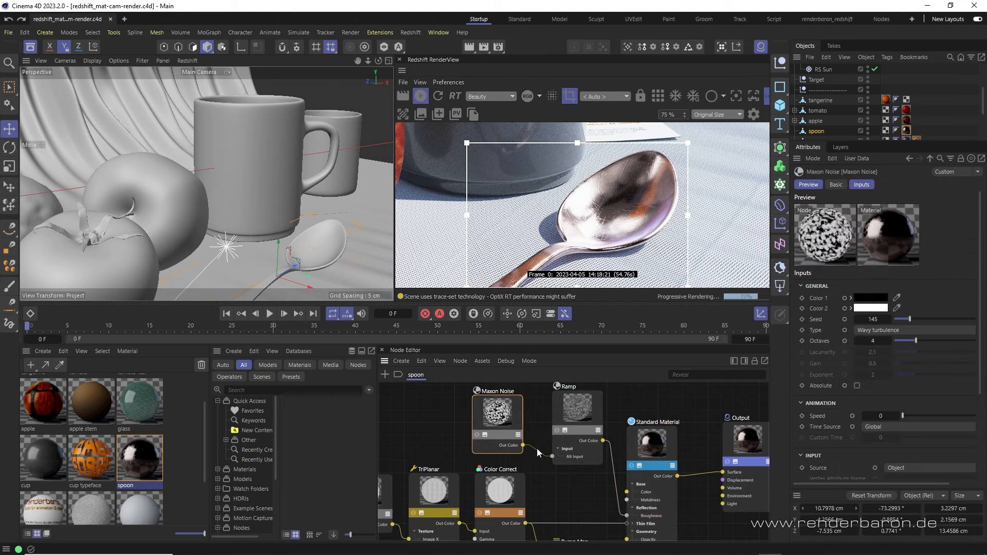
Step: Try the spoon's Maxon Noise directly on Reflection Roughness, and reroute it through the Ramp's Alt Input to Roughness
{"action": "left_click_drag", "start_coordinate": [550, 463], "coordinate": [627, 515]}
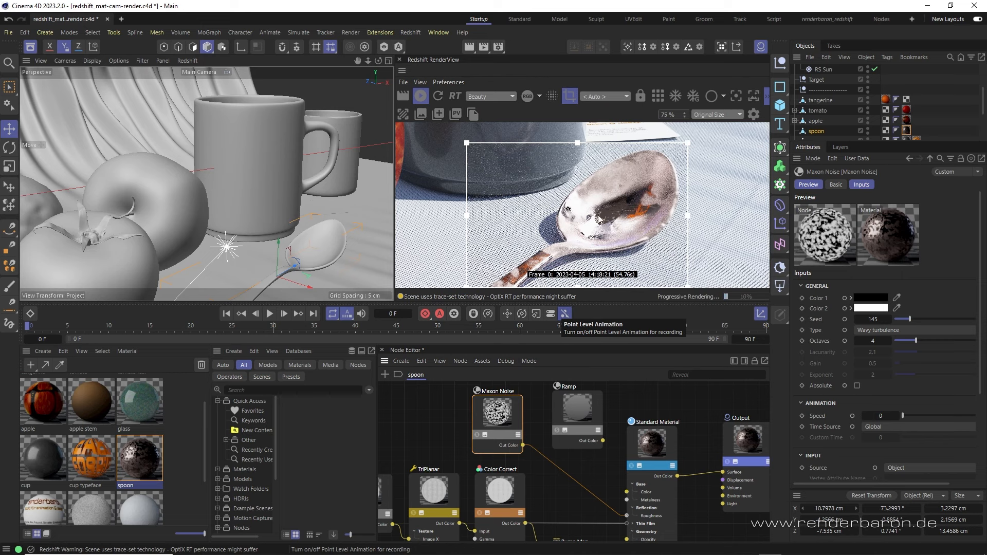
{"action": "left_click_drag", "start_coordinate": [603, 443], "coordinate": [626, 515]}
{"action": "left_click_drag", "start_coordinate": [523, 446], "coordinate": [598, 416]}
{"action": "mouse_move", "coordinate": [643, 441]}
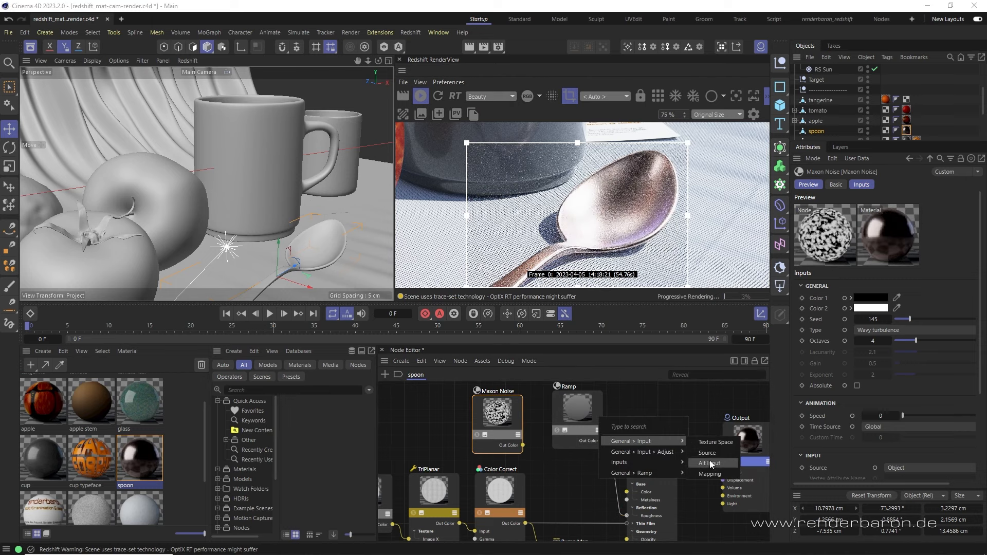
{"action": "left_click", "coordinate": [712, 463]}
Step: Examine the Ramp settings and the Roughness input, preview the Ramp output alone on the spoon, and return to the full material
{"action": "left_click", "coordinate": [596, 423]}
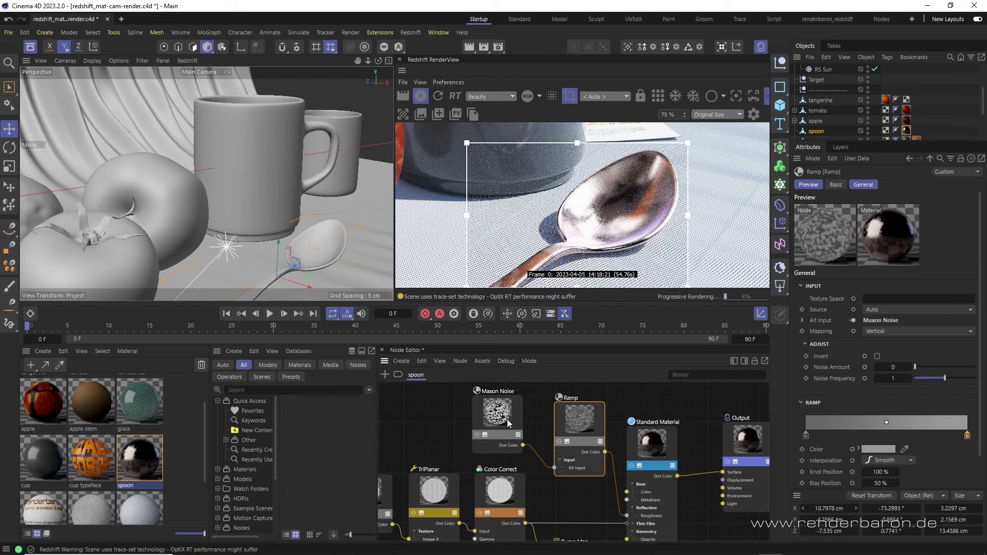
{"action": "left_click", "coordinate": [559, 441]}
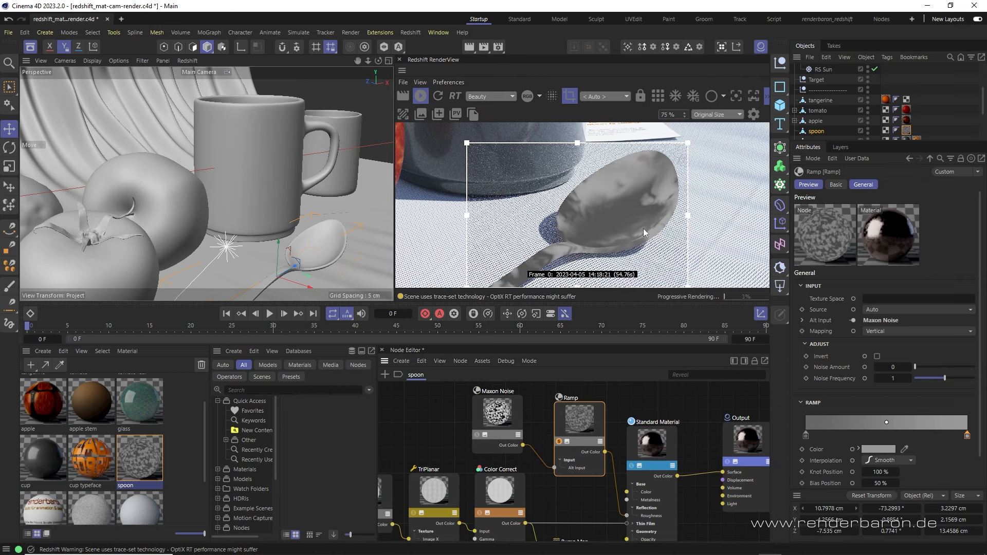
{"action": "left_click", "coordinate": [558, 441]}
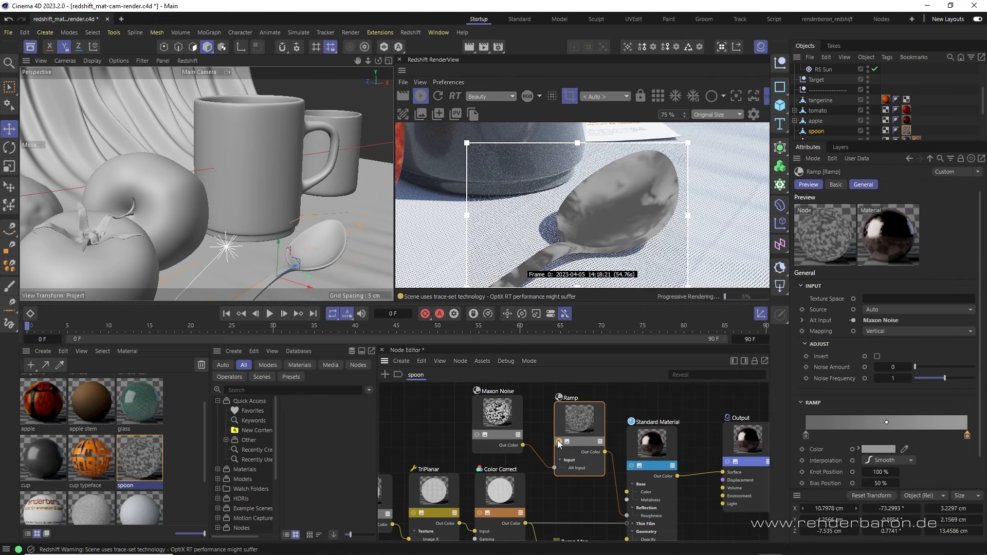
{"action": "left_click", "coordinate": [653, 514]}
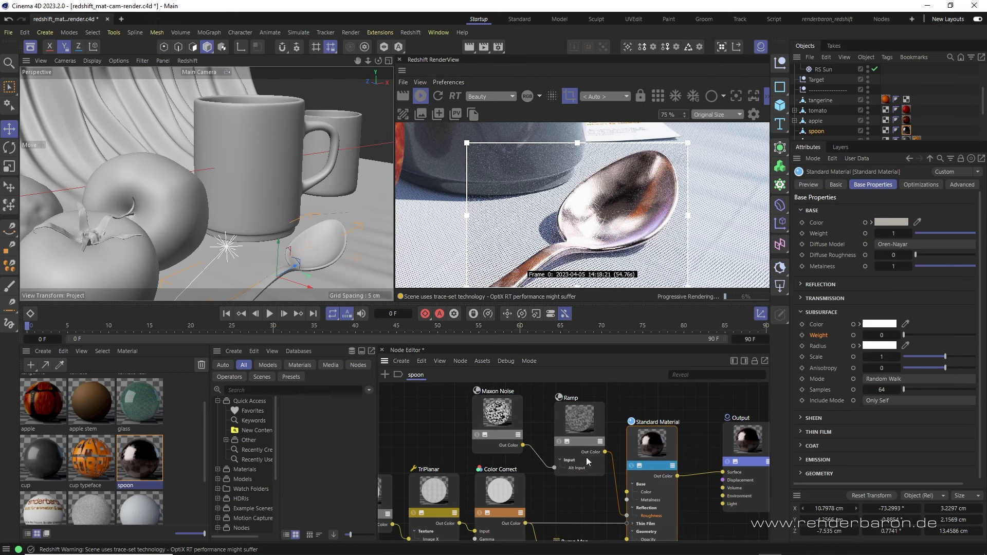
{"action": "left_click", "coordinate": [558, 441]}
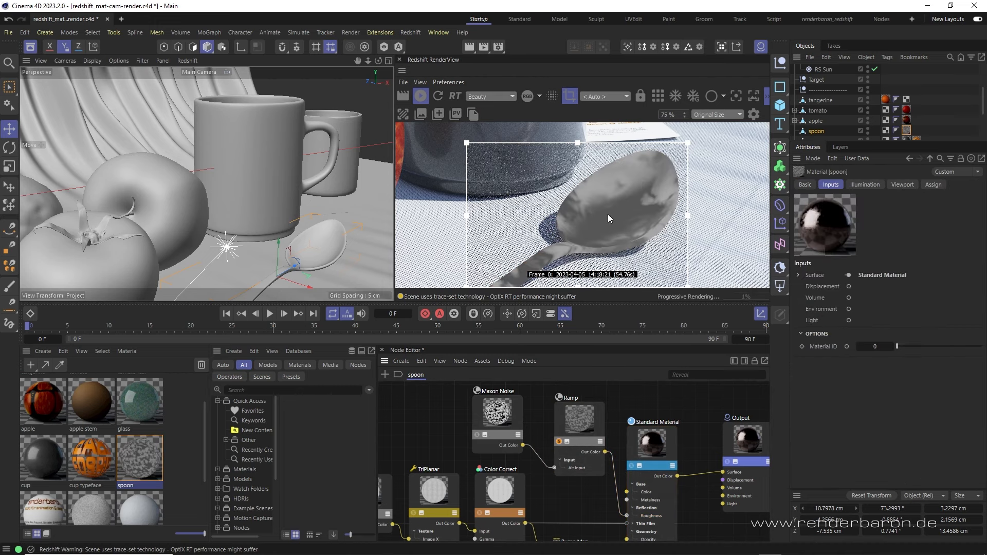
{"action": "left_click", "coordinate": [556, 440]}
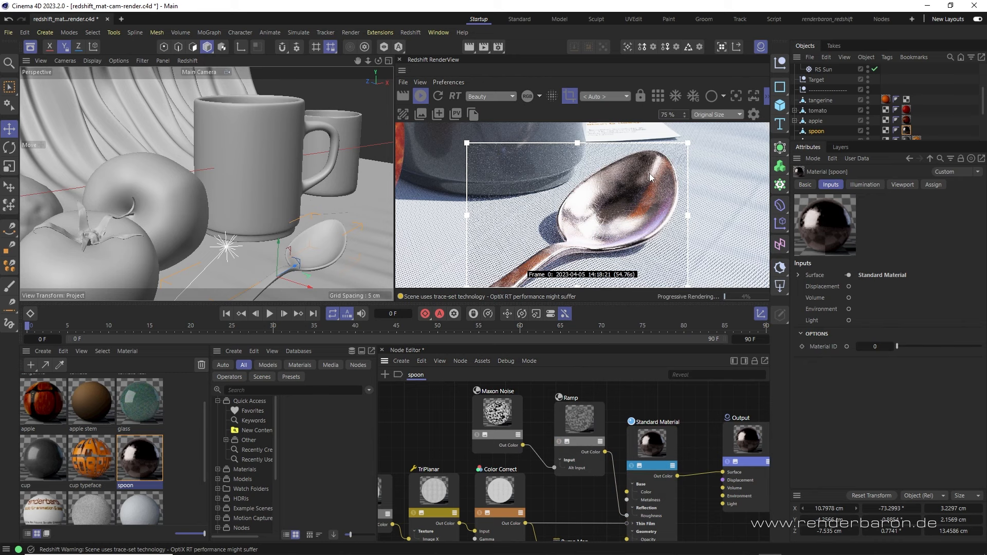
{"action": "scroll", "coordinate": [653, 419], "scroll_direction": "down", "scroll_amount": 3}
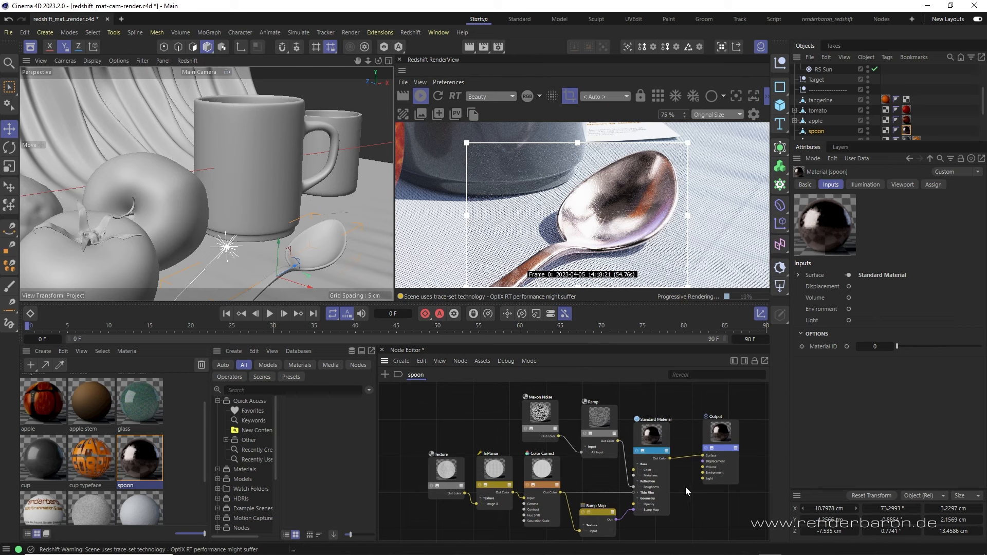
Step: Group the spoon's Texture, TriPlanar and Color Correct nodes into a single node, and ungroup them again
{"action": "left_click_drag", "start_coordinate": [399, 451], "coordinate": [530, 474]}
{"action": "left_click_drag", "start_coordinate": [567, 478], "coordinate": [572, 484]}
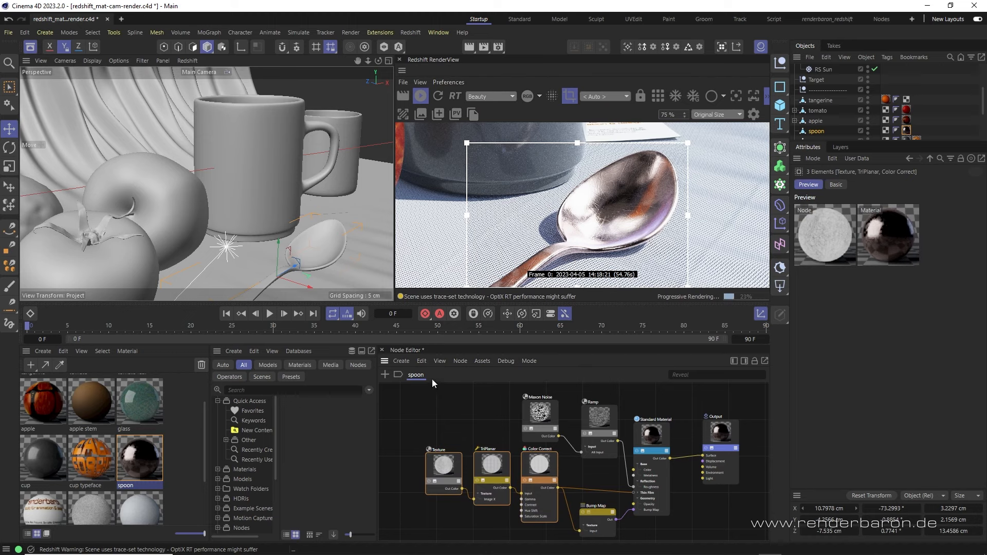
{"action": "left_click", "coordinate": [401, 360]}
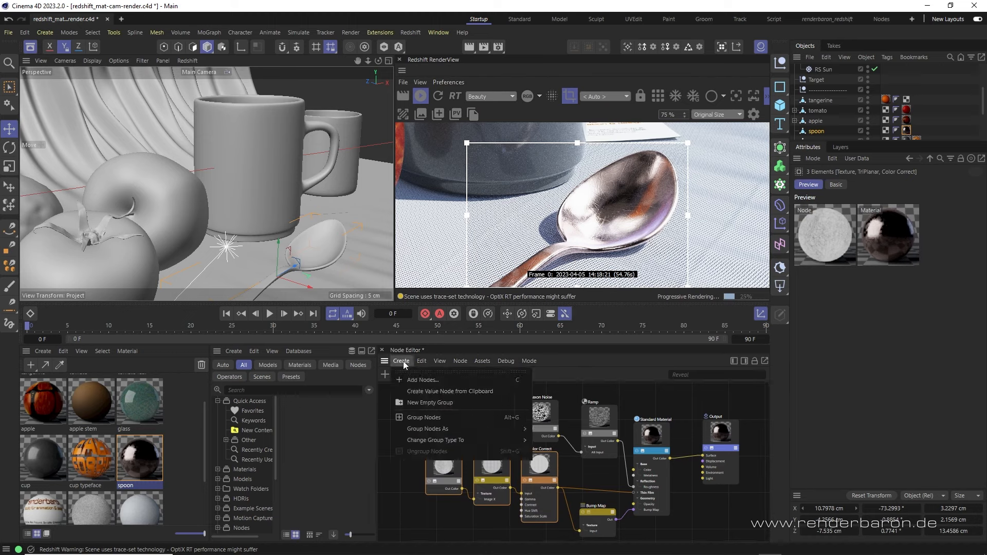
{"action": "left_click", "coordinate": [424, 418]}
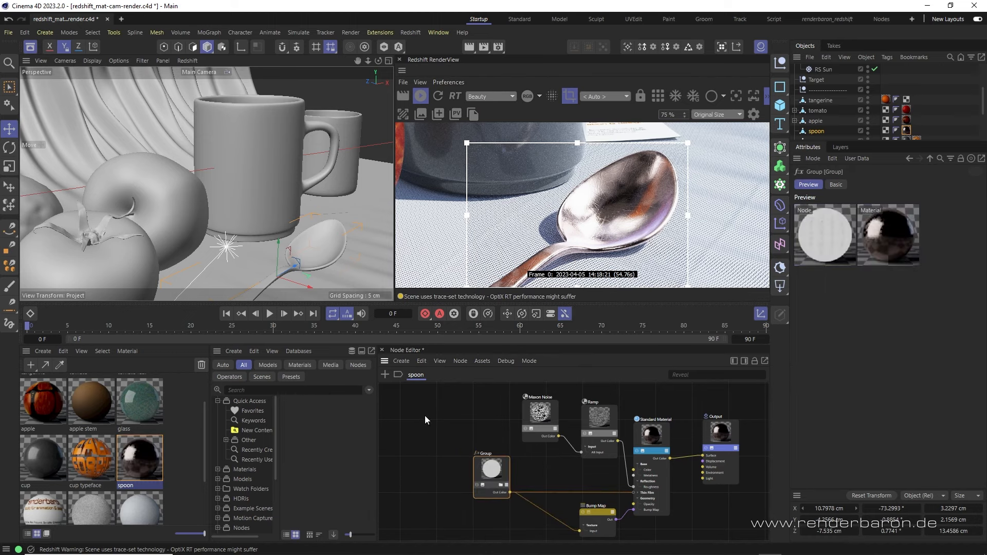
{"action": "left_click", "coordinate": [406, 362]}
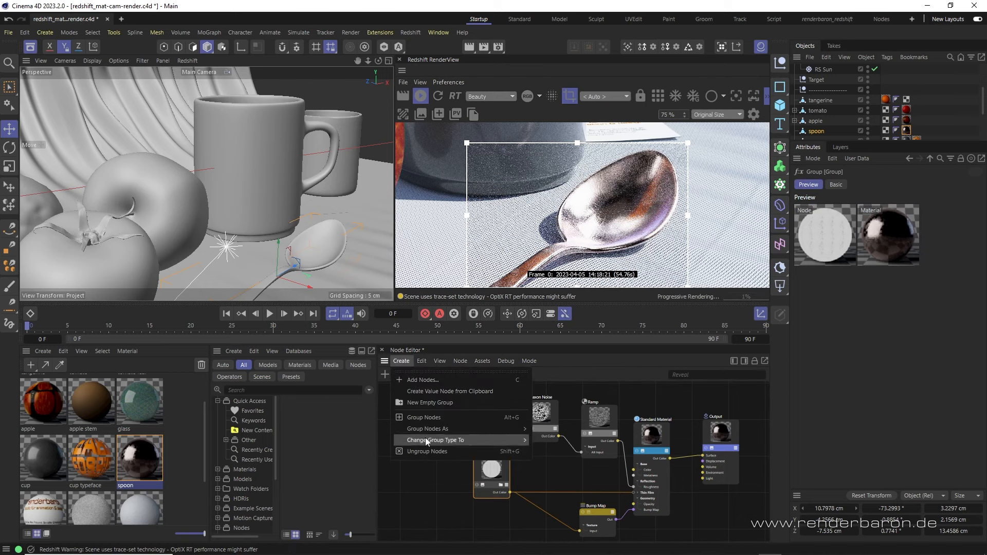
{"action": "left_click", "coordinate": [427, 452]}
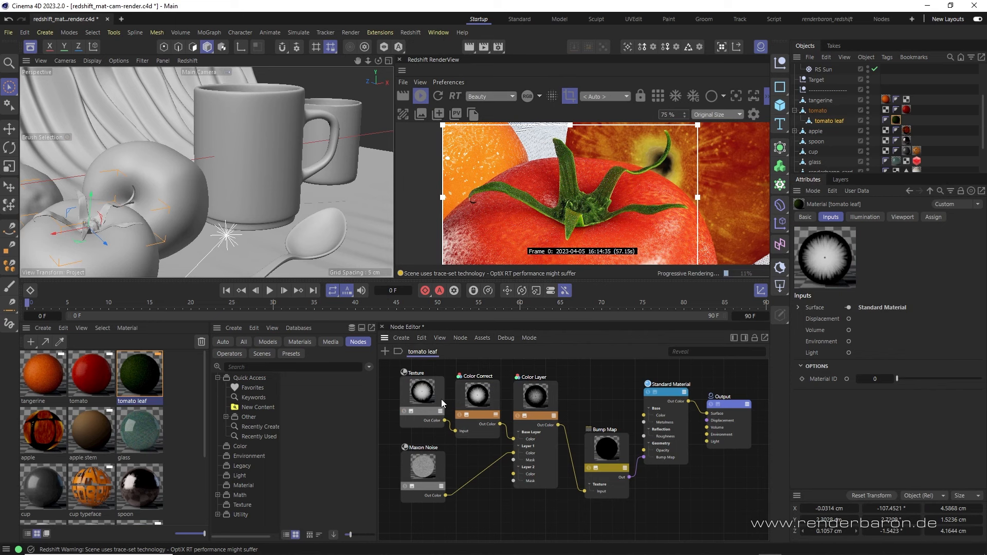
Step: Preview the tomato leaf's Texture node alone and set its second UV Remap Scale value to 0.8
{"action": "left_click_drag", "start_coordinate": [441, 399], "coordinate": [443, 398]}
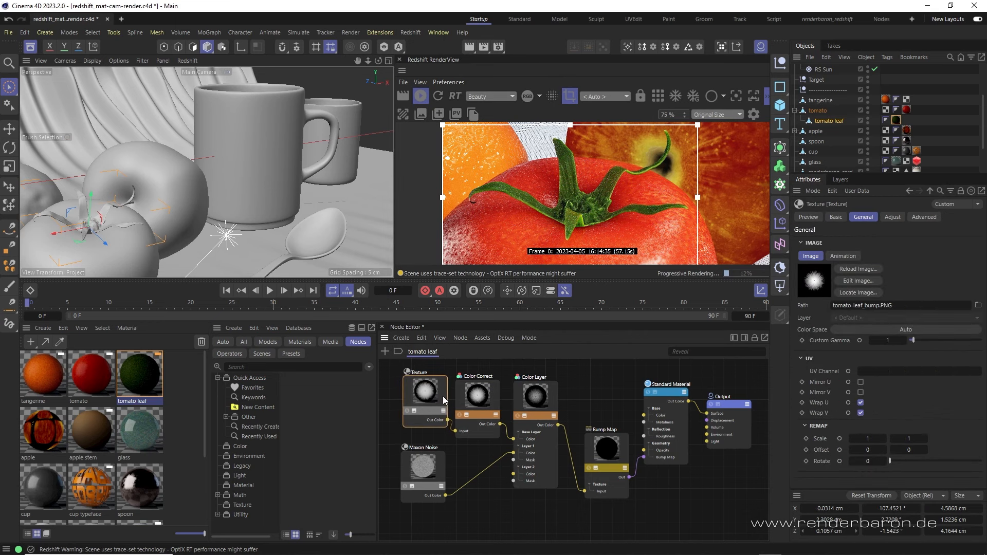
{"action": "left_click", "coordinate": [406, 410]}
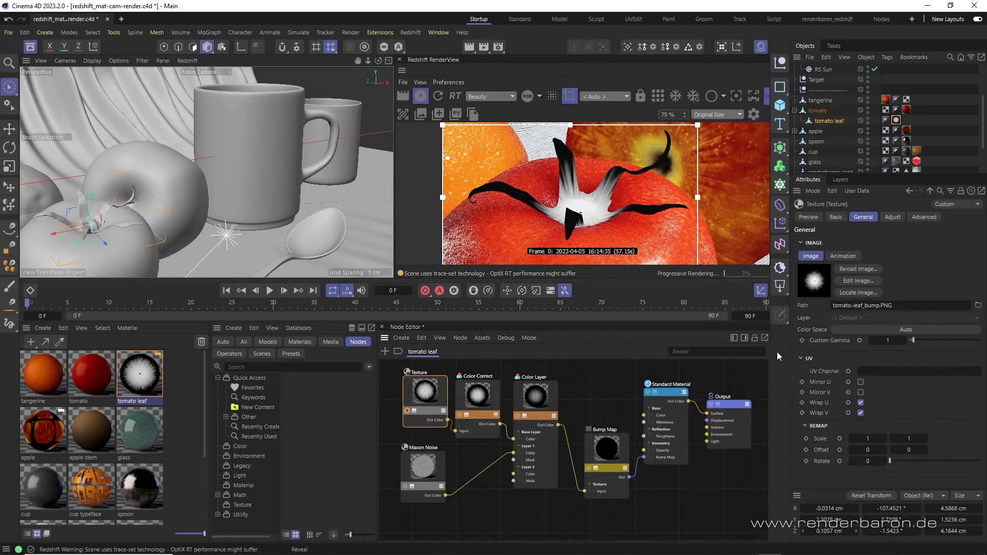
{"action": "left_click", "coordinate": [832, 305]}
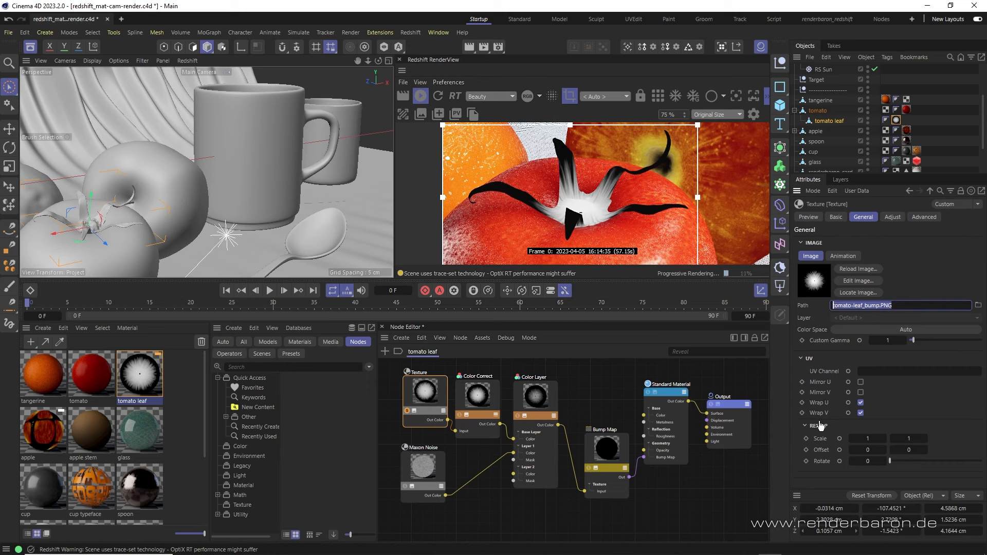
{"action": "left_click", "coordinate": [905, 438]}
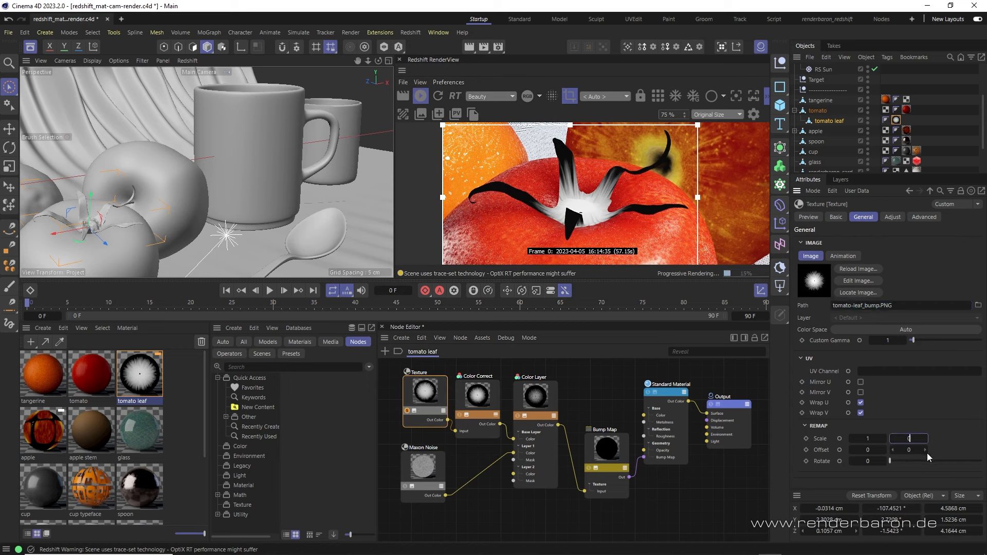
{"action": "type", "text": "0,8"}
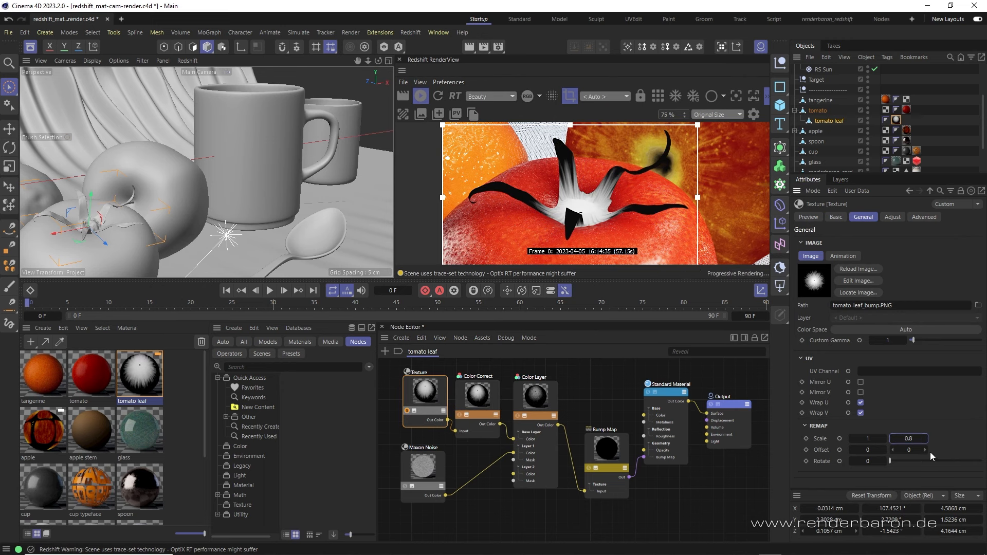
{"action": "key", "text": "Return"}
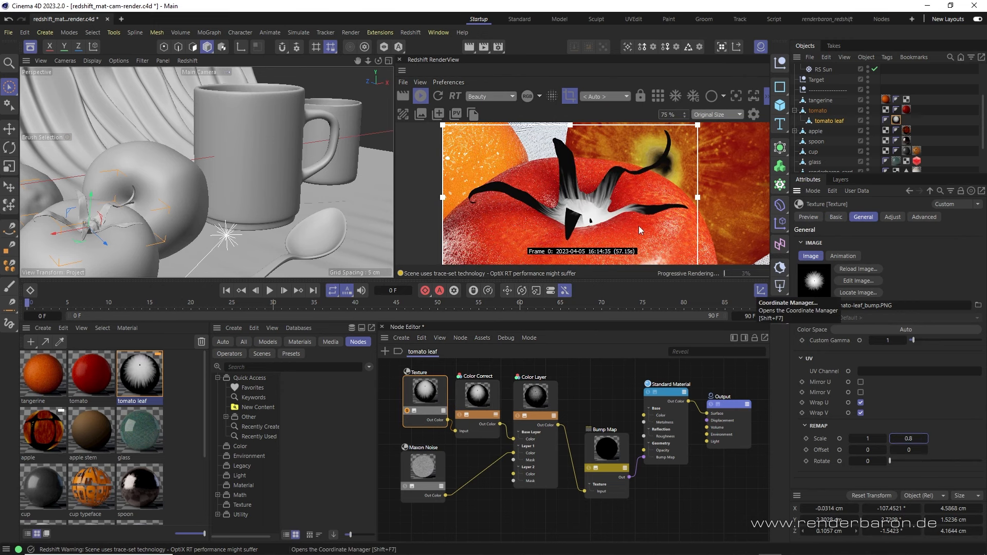
Step: Examine the tomato's Maxon Noise settings, including the available noise types and the lower input parameters
{"action": "left_click", "coordinate": [896, 121]}
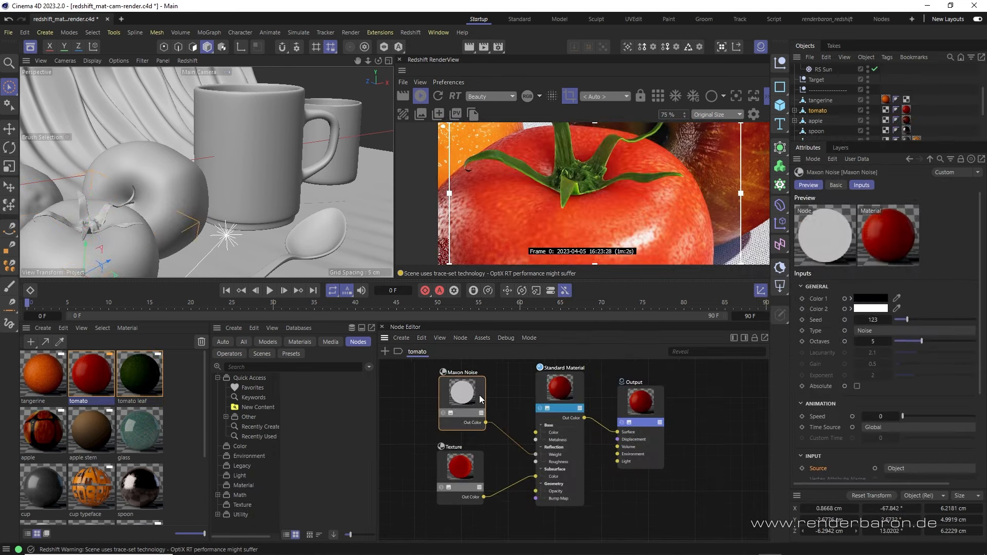
{"action": "left_click_drag", "start_coordinate": [480, 399], "coordinate": [478, 396]}
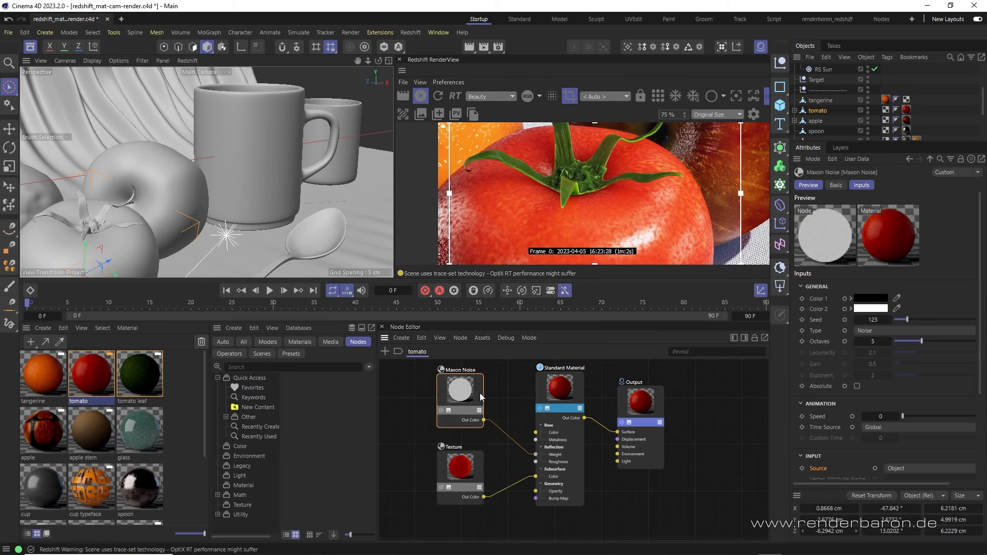
{"action": "left_click", "coordinate": [879, 331]}
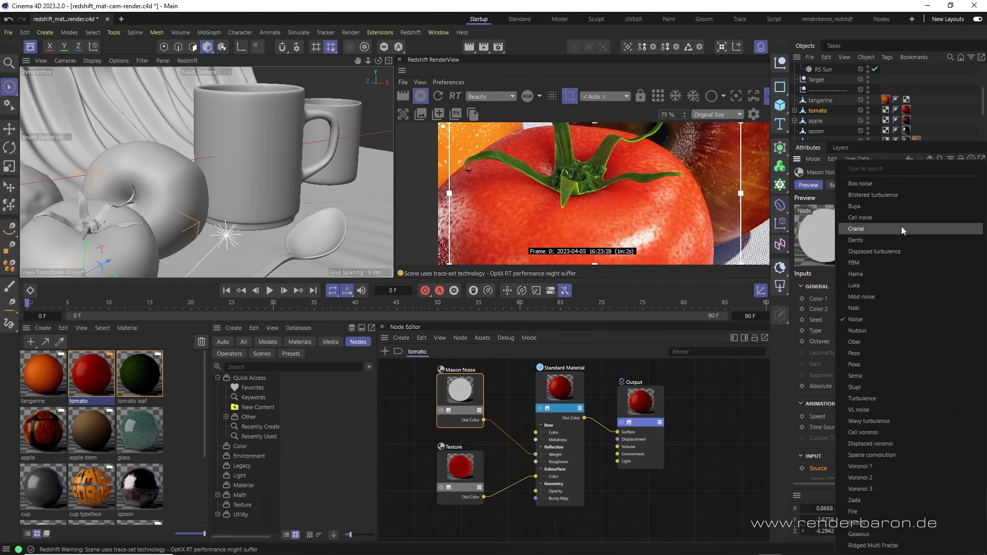
{"action": "left_click", "coordinate": [797, 452]}
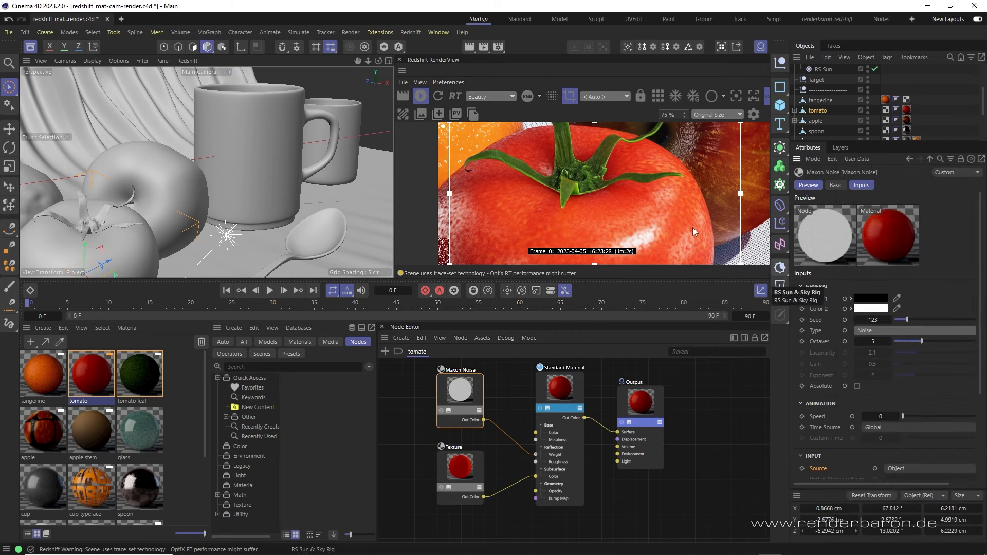
{"action": "scroll", "coordinate": [981, 406], "scroll_direction": "down", "scroll_amount": 3}
{"action": "scroll", "coordinate": [981, 406], "scroll_direction": "down", "scroll_amount": 1}
{"action": "left_click", "coordinate": [907, 389]}
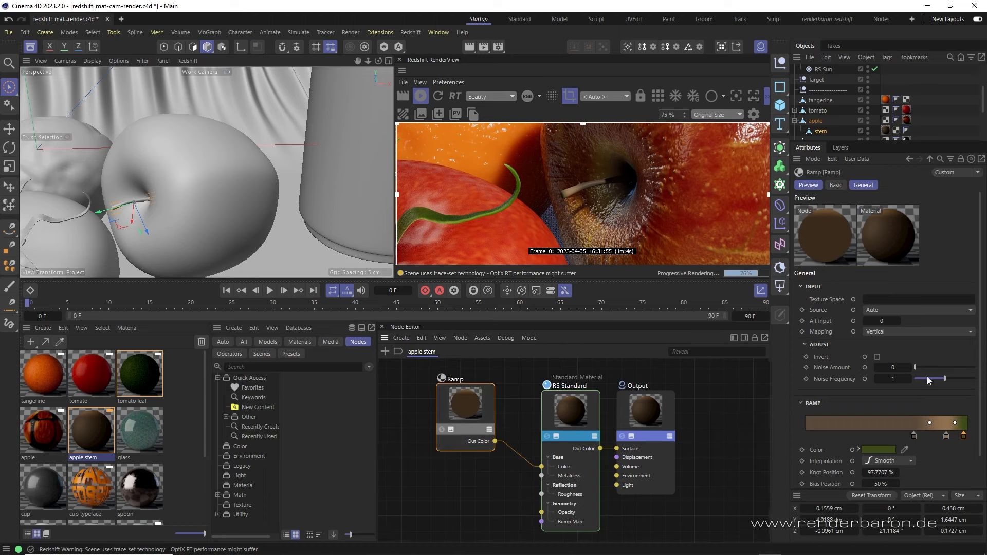
Step: View the Mapping options of the apple stem's Ramp, and open the spoon material at its Ramp node
{"action": "left_click", "coordinate": [921, 331]}
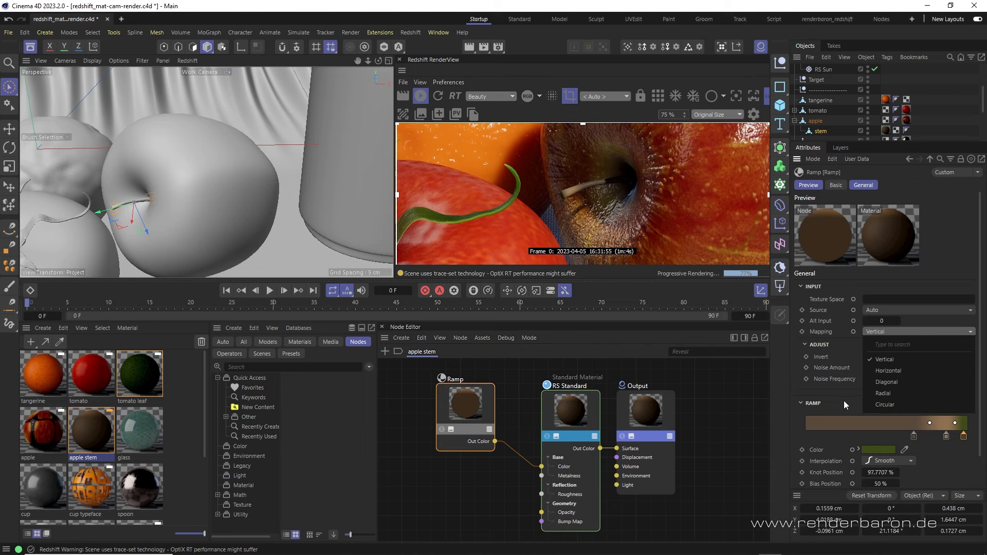
{"action": "left_click", "coordinate": [145, 482]}
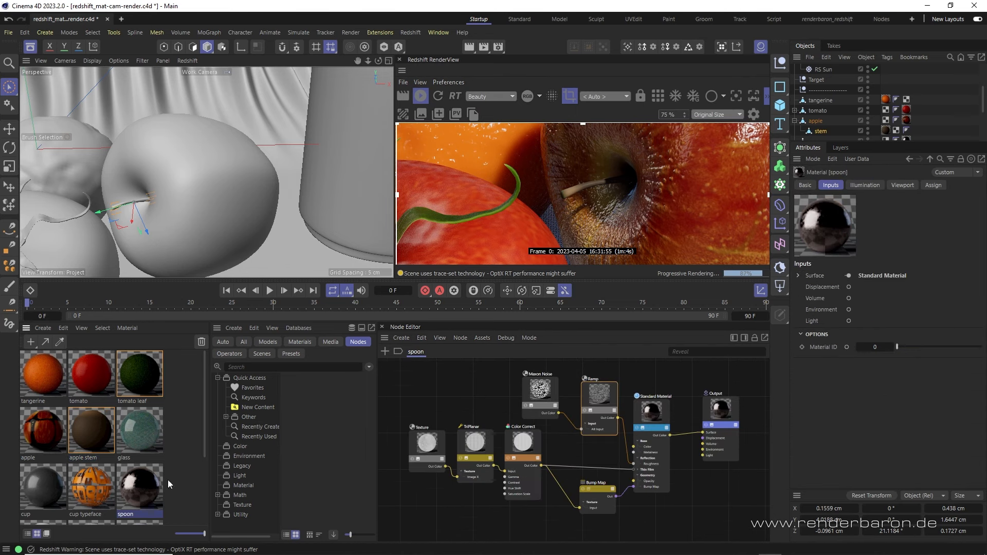
{"action": "left_click", "coordinate": [599, 420]}
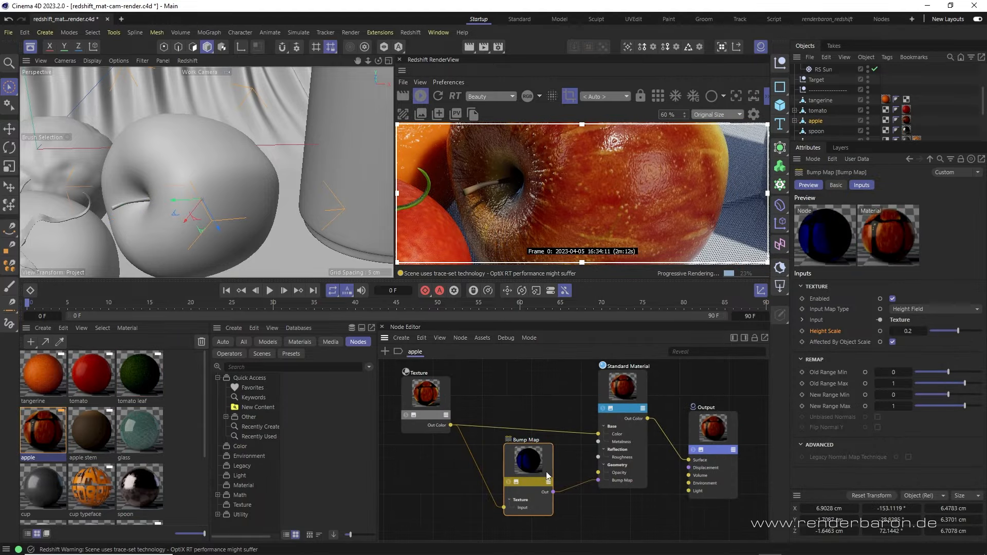
Step: Examine how the apple's Texture feeds its Bump Map, the Height Scale setting and the Standard Material's Bump Map input
{"action": "left_click_drag", "start_coordinate": [546, 470], "coordinate": [542, 464]}
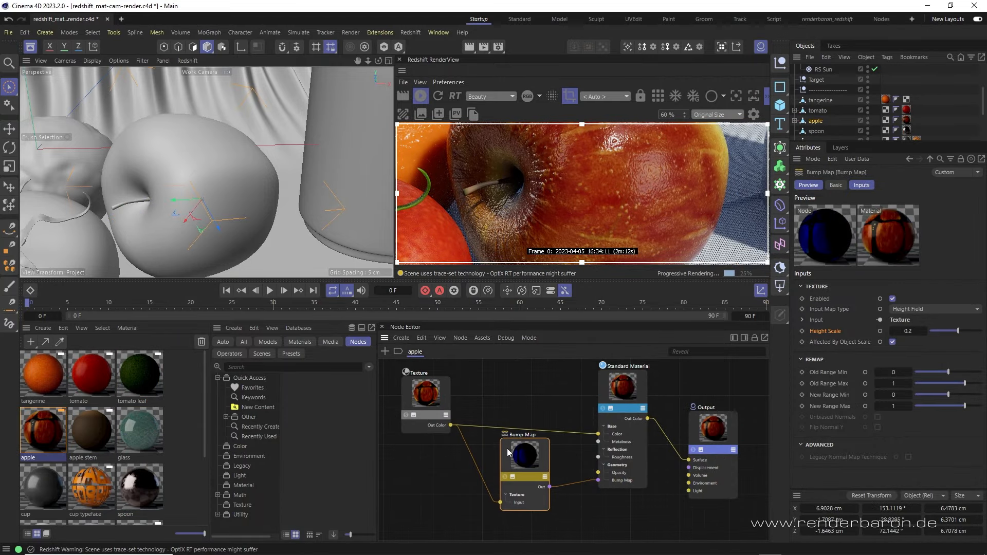
{"action": "left_click", "coordinate": [445, 402]}
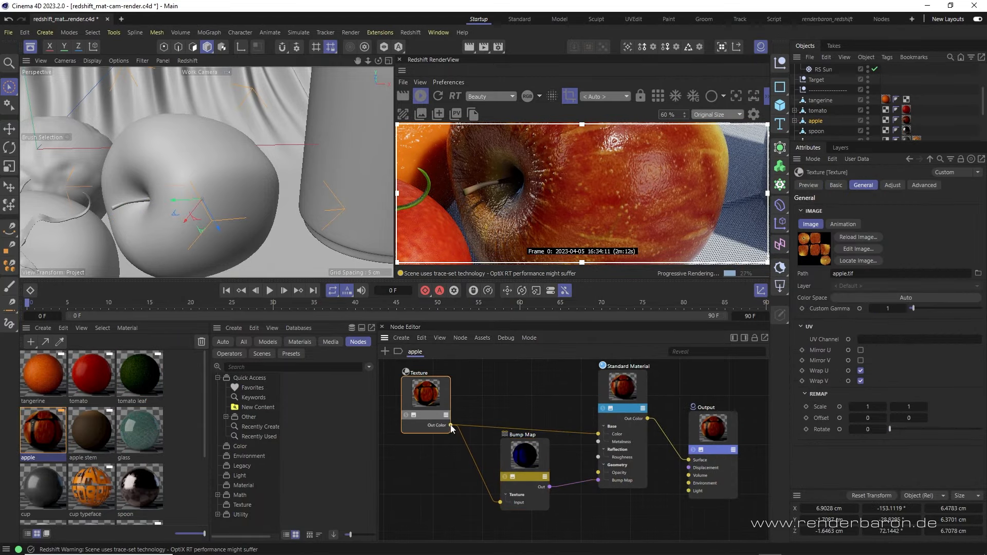
{"action": "left_click", "coordinate": [537, 505]}
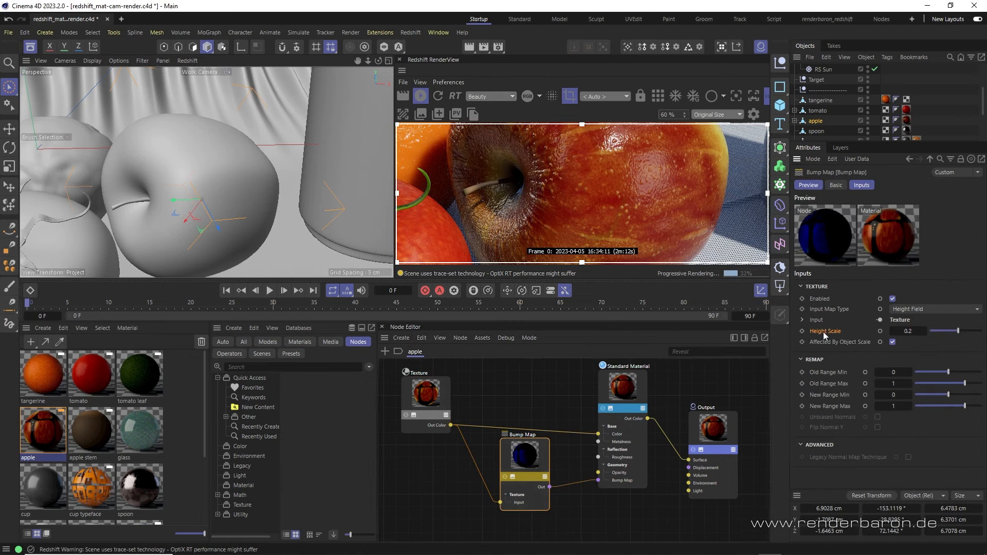
{"action": "left_click", "coordinate": [622, 481]}
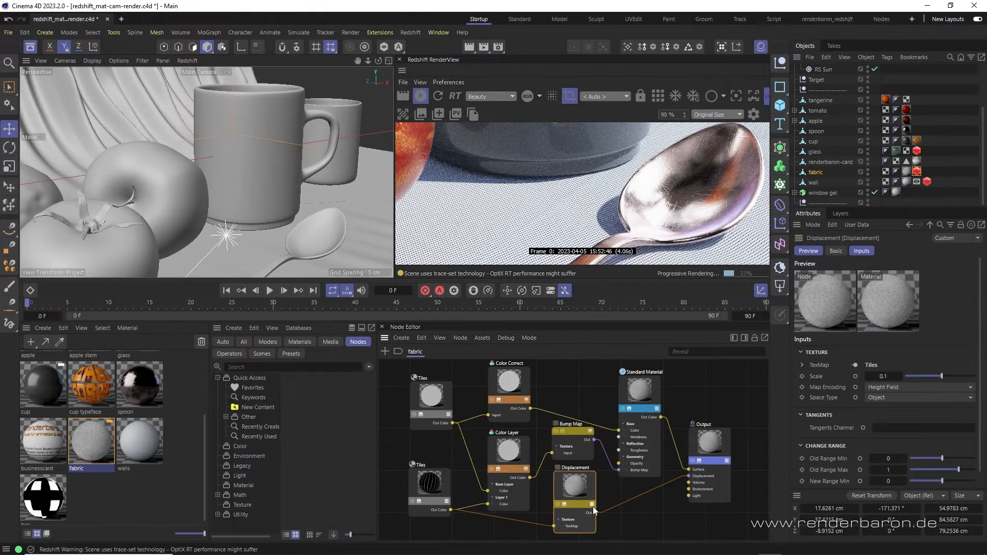
Step: Preview the fabric's striped Tiles node alone, return to the full material and display the Output node's Displacement input
{"action": "left_click", "coordinate": [413, 501]}
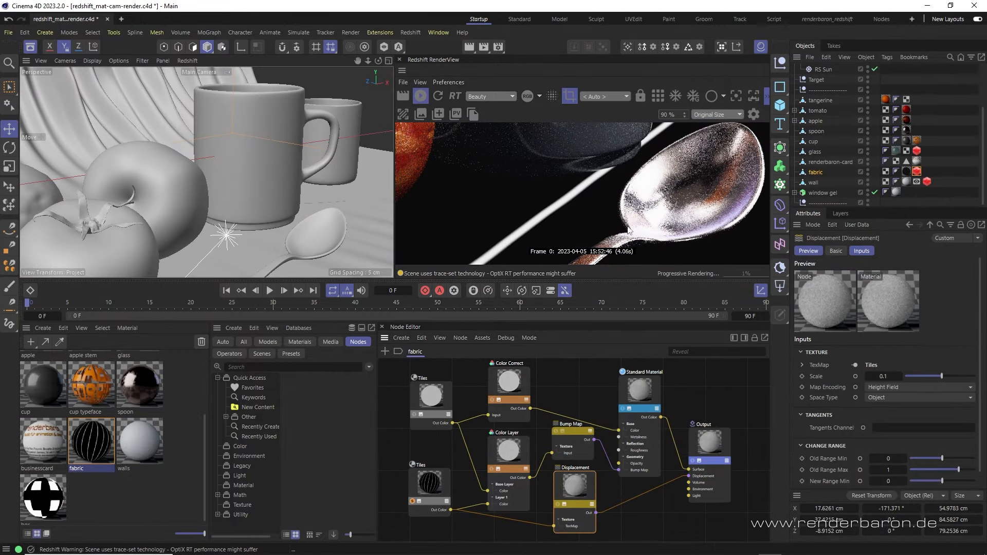
{"action": "left_click", "coordinate": [412, 500]}
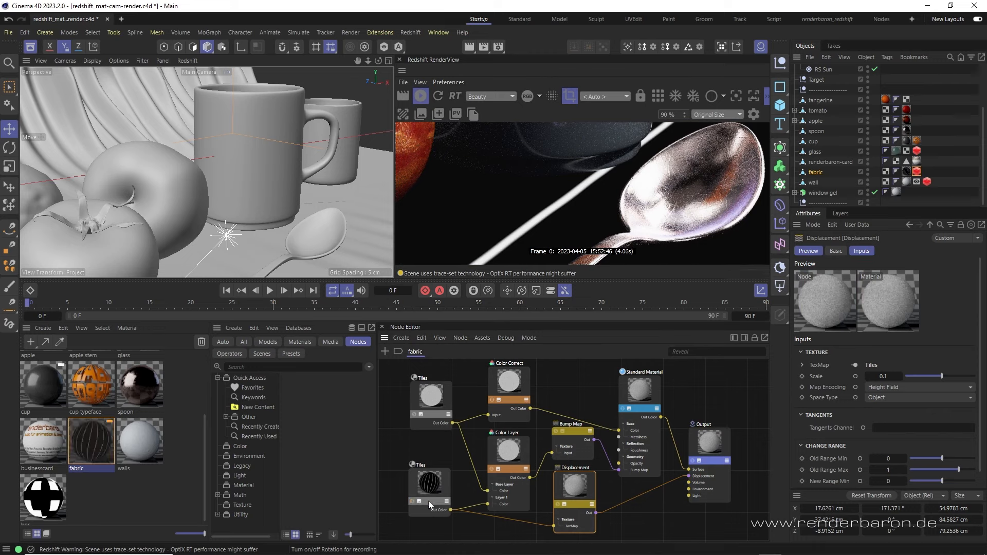
{"action": "left_click_drag", "start_coordinate": [723, 477], "coordinate": [718, 478]}
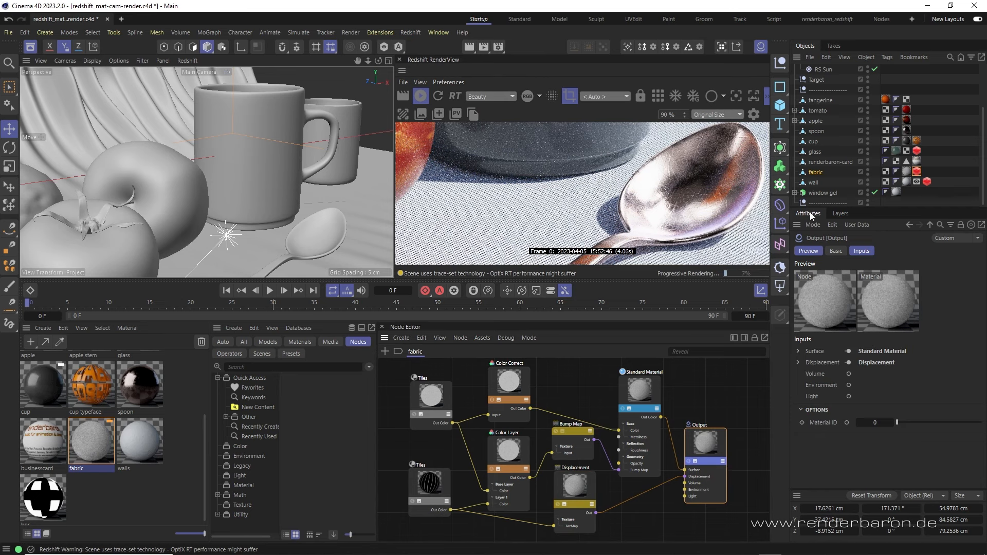
Step: Enable the geometry Override and Tessellation in the fabric object's Redshift Object tag
{"action": "left_click", "coordinate": [817, 172]}
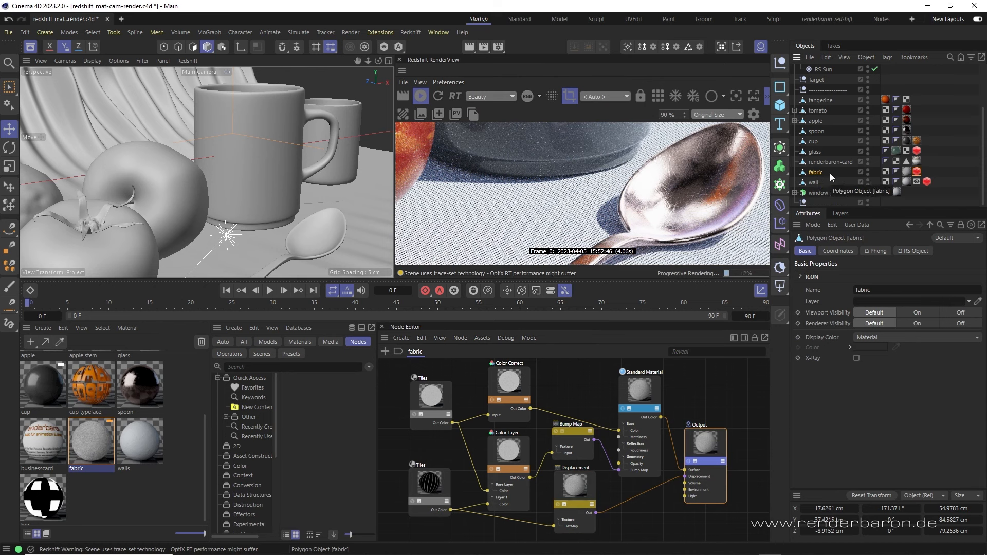
{"action": "left_click", "coordinate": [916, 172]}
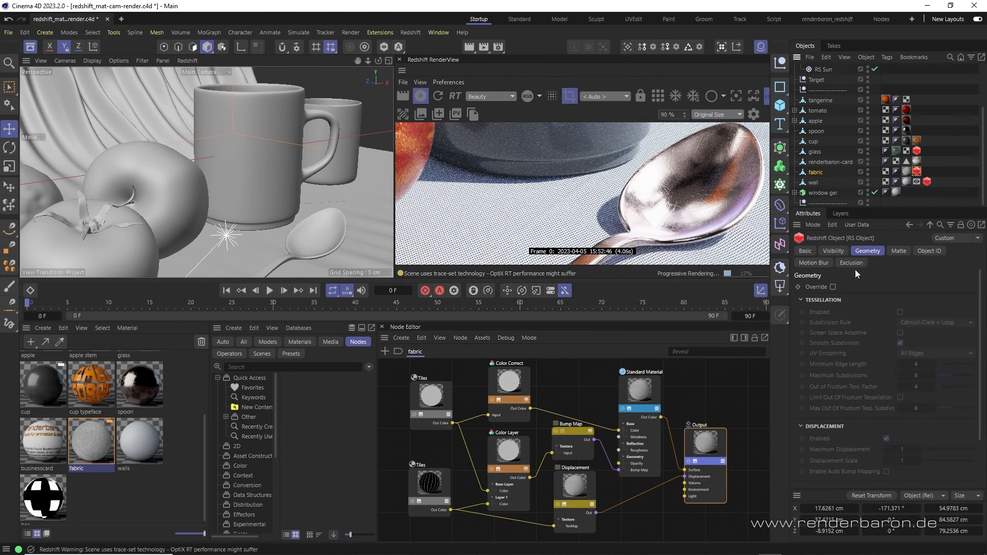
{"action": "left_click", "coordinate": [832, 287]}
{"action": "left_click", "coordinate": [900, 311]}
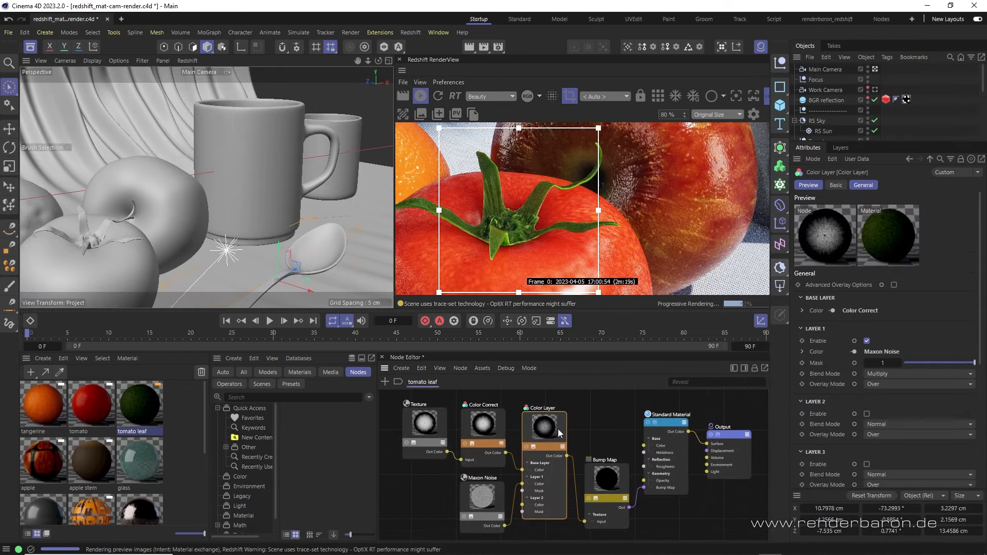
Step: Preview the tomato leaf's Color Layer alone, toggle Layer 1 off and on, and lower its Mask to about 0.191
{"action": "left_click", "coordinate": [525, 446]}
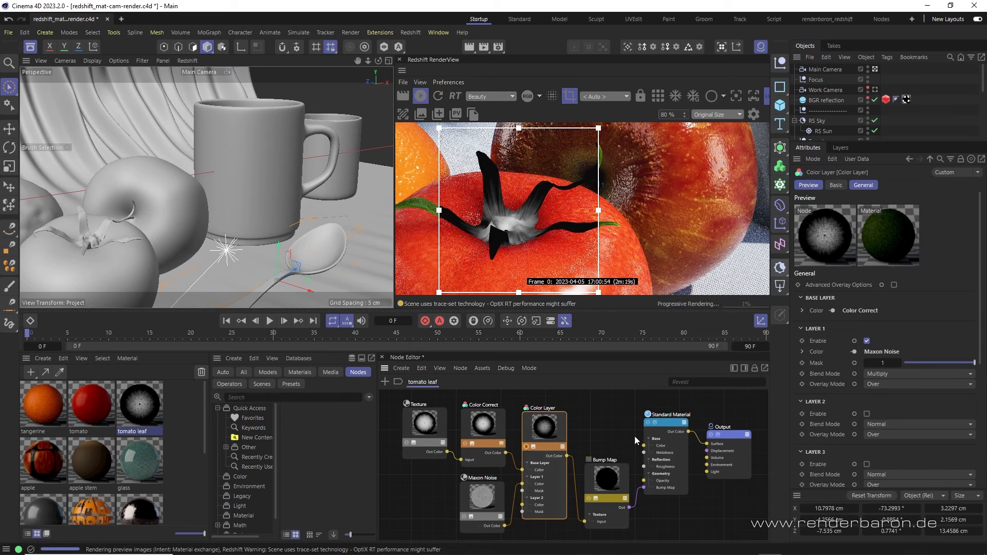
{"action": "left_click", "coordinate": [867, 340]}
{"action": "left_click", "coordinate": [867, 340]}
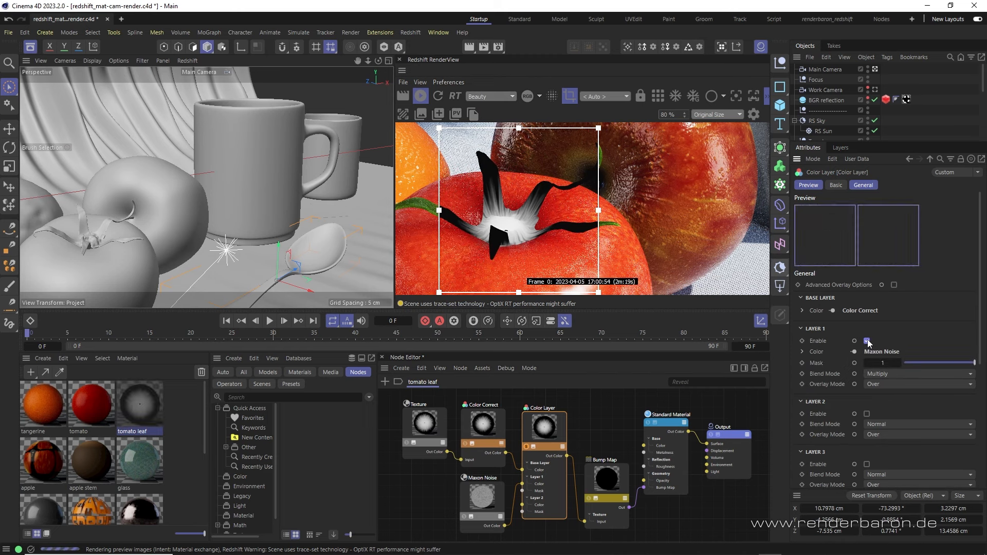
{"action": "left_click_drag", "start_coordinate": [973, 363], "coordinate": [916, 363]}
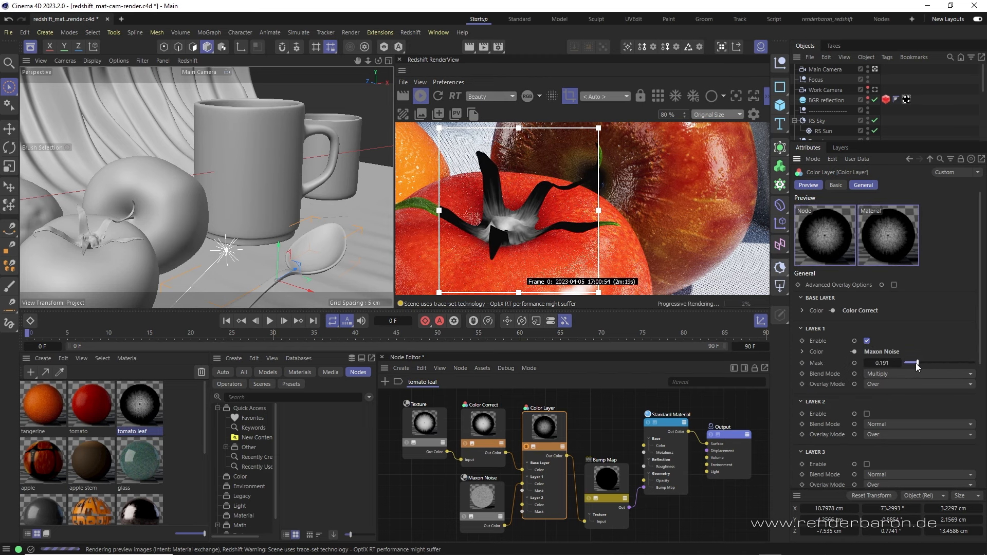
{"action": "left_click", "coordinate": [953, 374]}
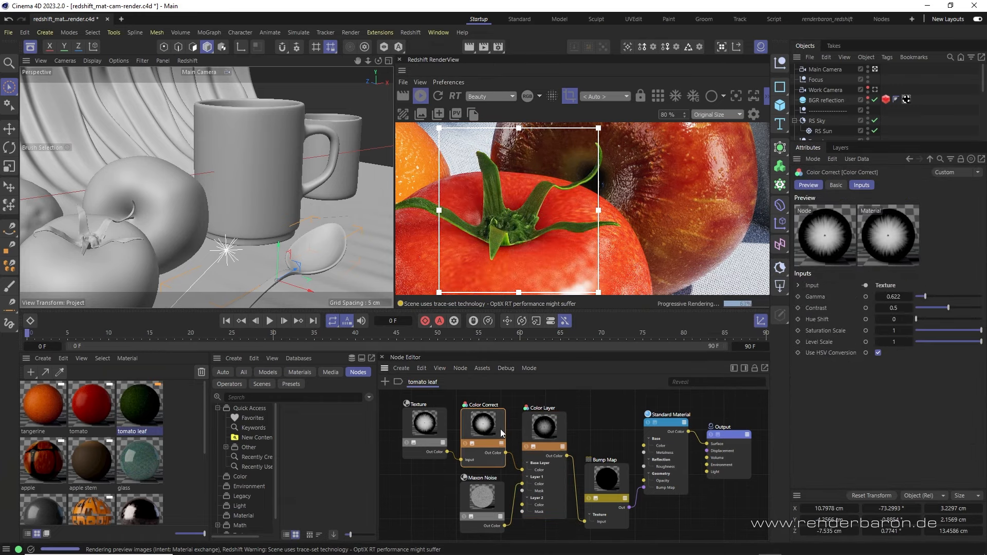
Step: Preview the tomato leaf's Color Correct node alone and raise its Gamma
{"action": "left_click", "coordinate": [466, 443]}
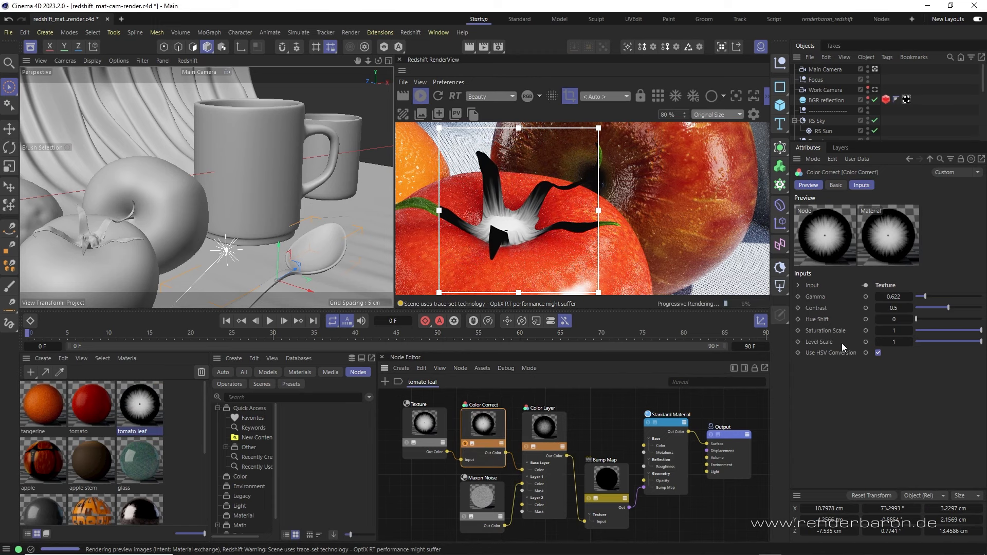
{"action": "left_click_drag", "start_coordinate": [925, 298], "coordinate": [936, 296]}
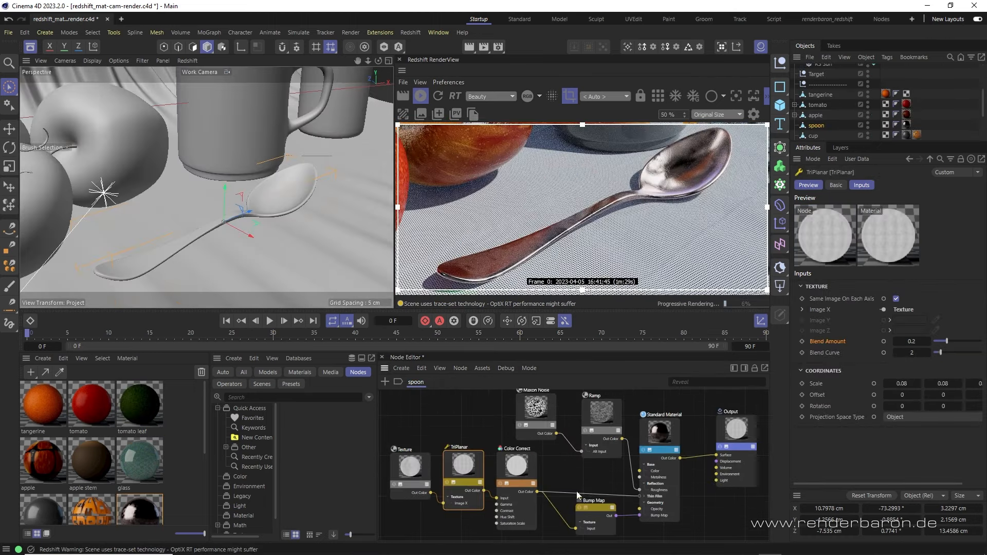
Step: Preview the spoon's TriPlanar node alone, toggle Same Image On Each Axis off and on, and return to the full material
{"action": "scroll", "coordinate": [473, 475], "scroll_direction": "up", "scroll_amount": 3}
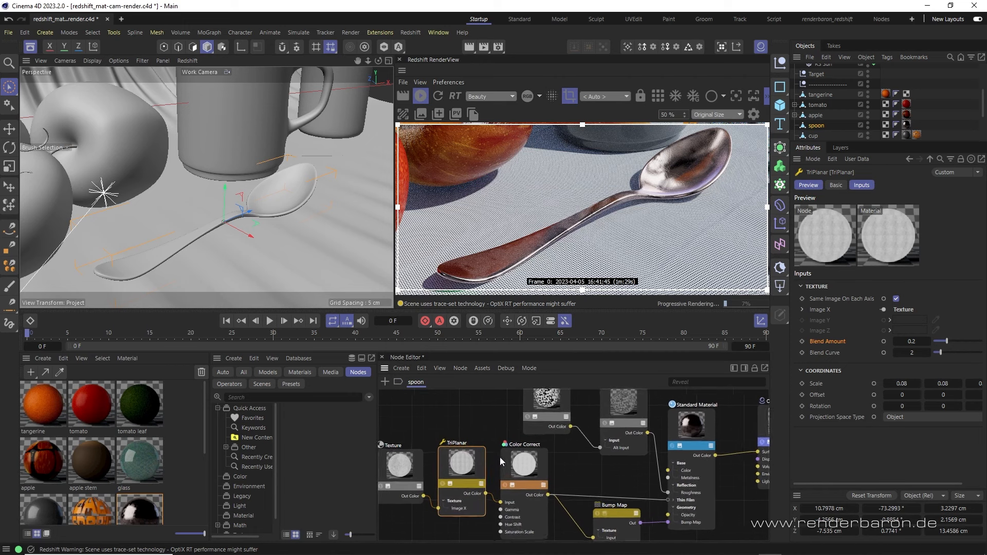
{"action": "middle_click_drag", "start_coordinate": [442, 494], "coordinate": [504, 460]}
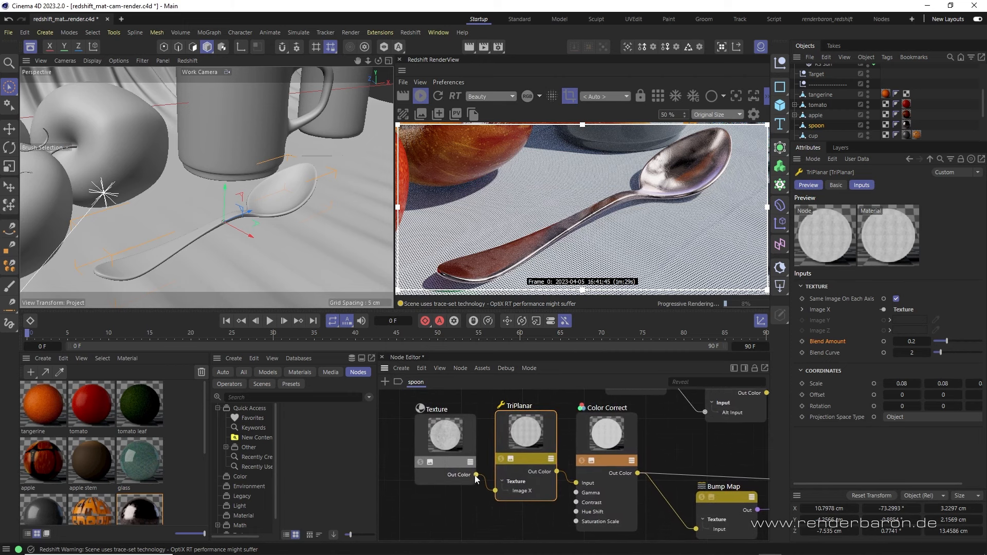
{"action": "left_click", "coordinate": [501, 459]}
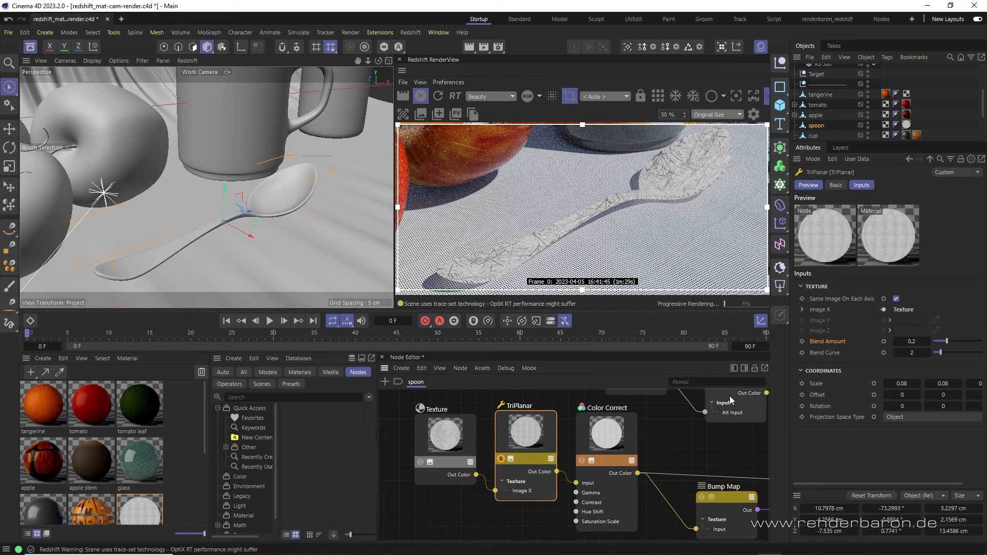
{"action": "left_click", "coordinate": [895, 299]}
{"action": "left_click", "coordinate": [820, 310]}
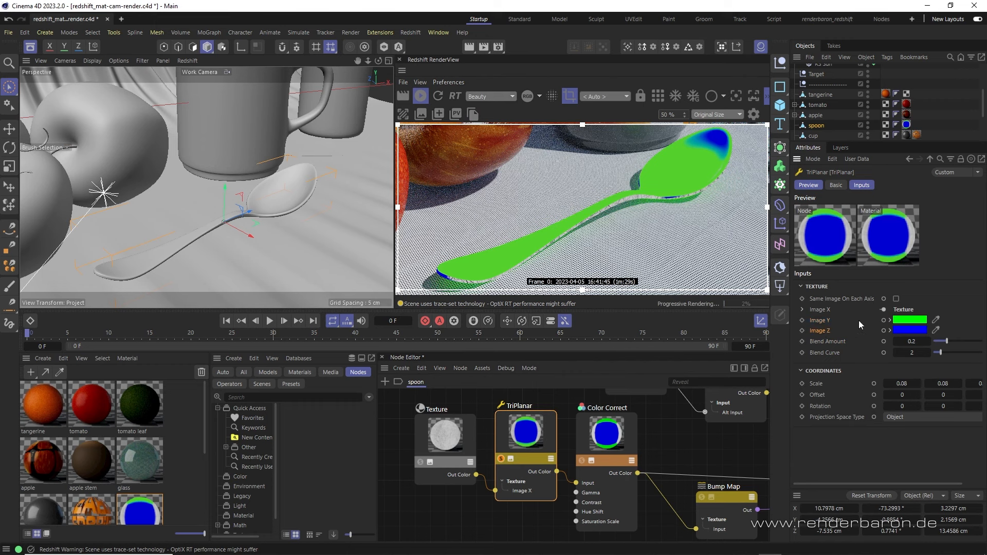
{"action": "left_click", "coordinate": [896, 299]}
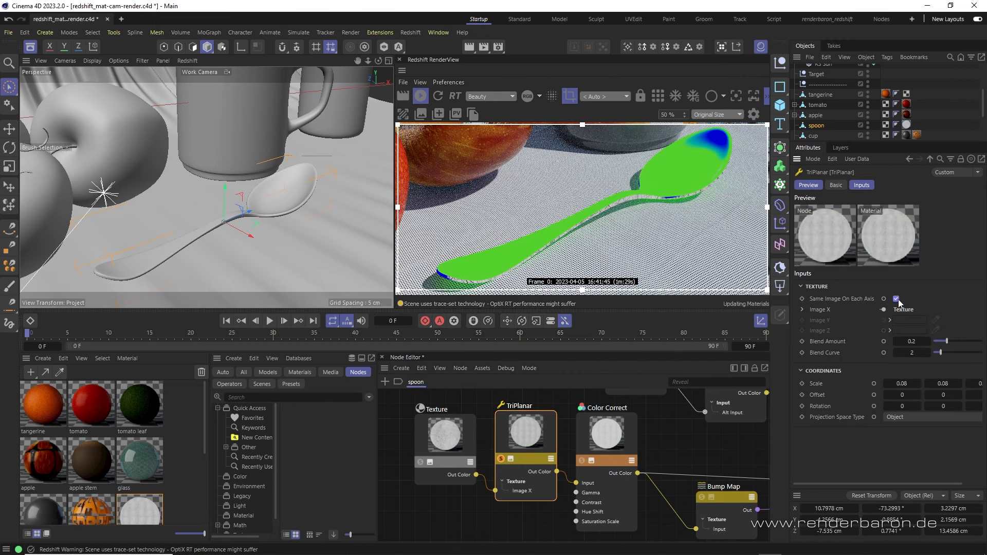
{"action": "left_click", "coordinate": [841, 343]}
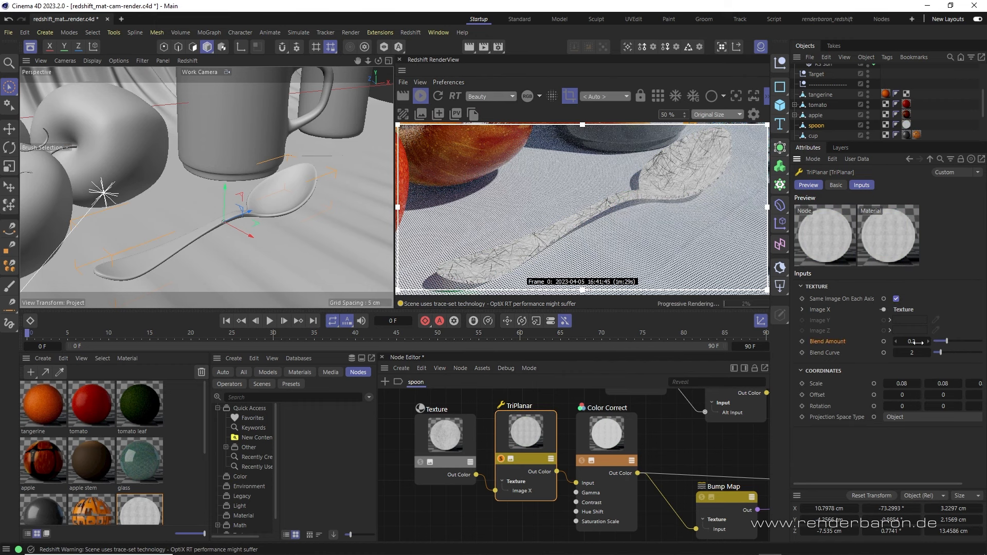
{"action": "left_click", "coordinate": [501, 459]}
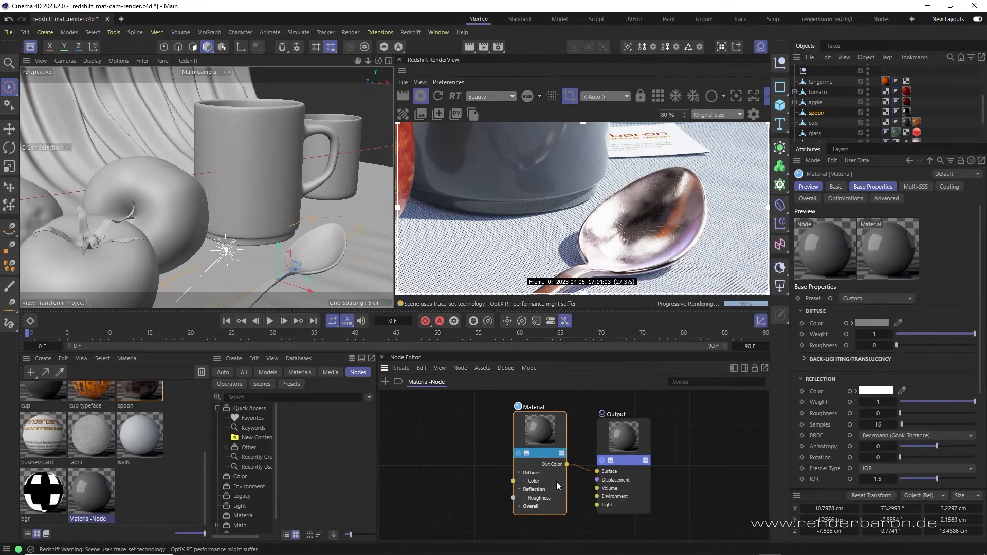
Step: Apply the Copper preset to the Material-Node material and assign that material to the spoon
{"action": "left_click_drag", "start_coordinate": [559, 435], "coordinate": [562, 433]}
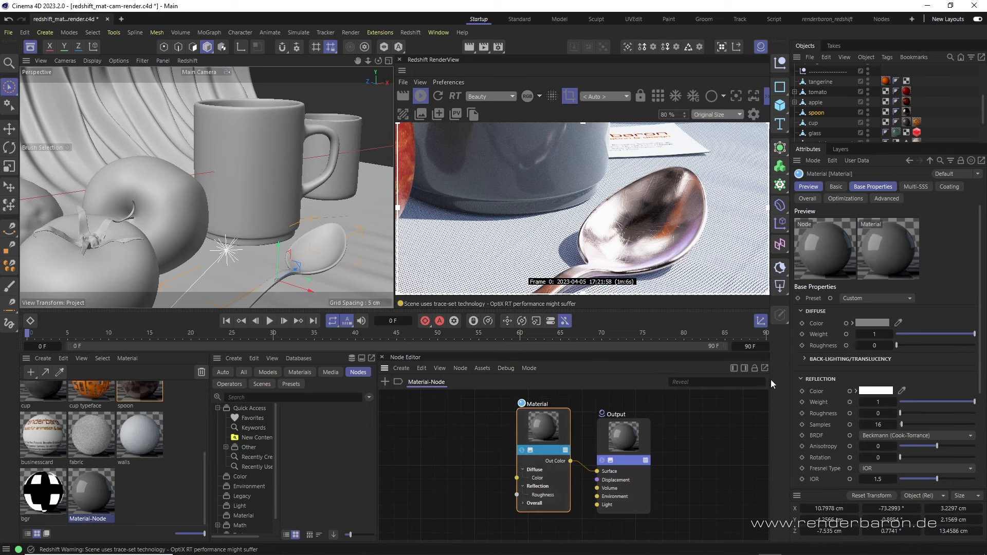
{"action": "left_click", "coordinate": [869, 298]}
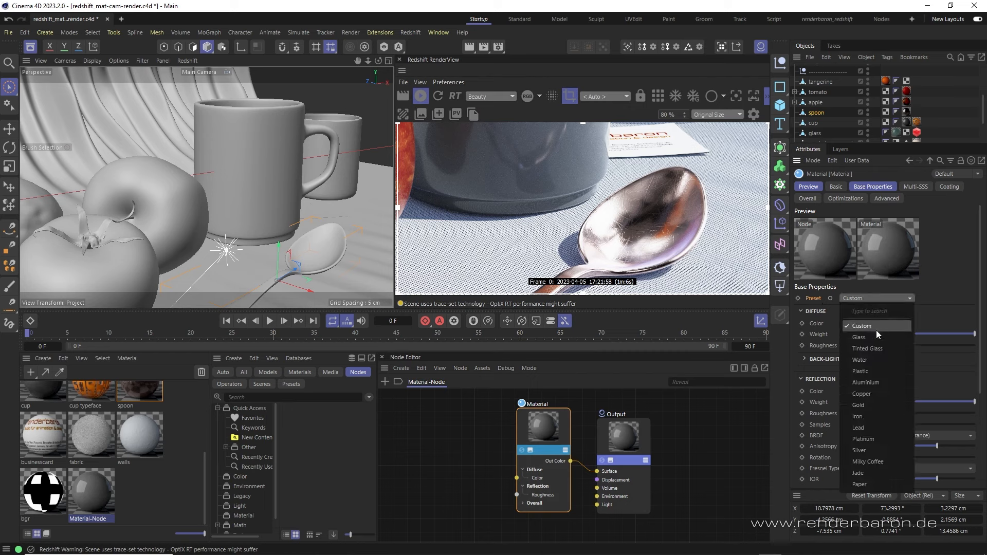
{"action": "left_click", "coordinate": [879, 394]}
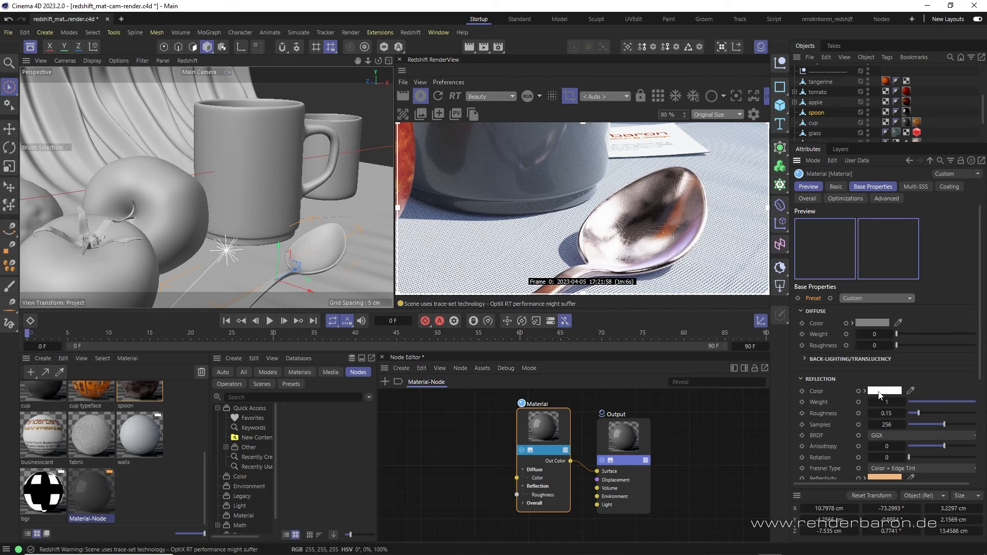
{"action": "left_click_drag", "start_coordinate": [90, 497], "coordinate": [912, 114]}
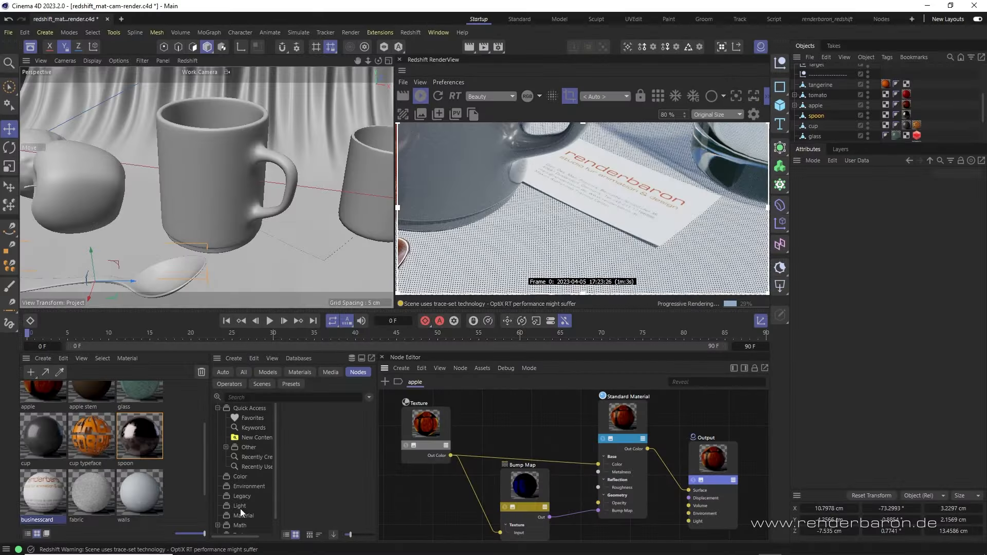
Step: Open the businesscard material in the Redshift Shader Graph and examine its texture node's image settings
{"action": "double_click", "coordinate": [55, 492]}
{"action": "left_click_drag", "start_coordinate": [360, 25], "coordinate": [596, 331]}
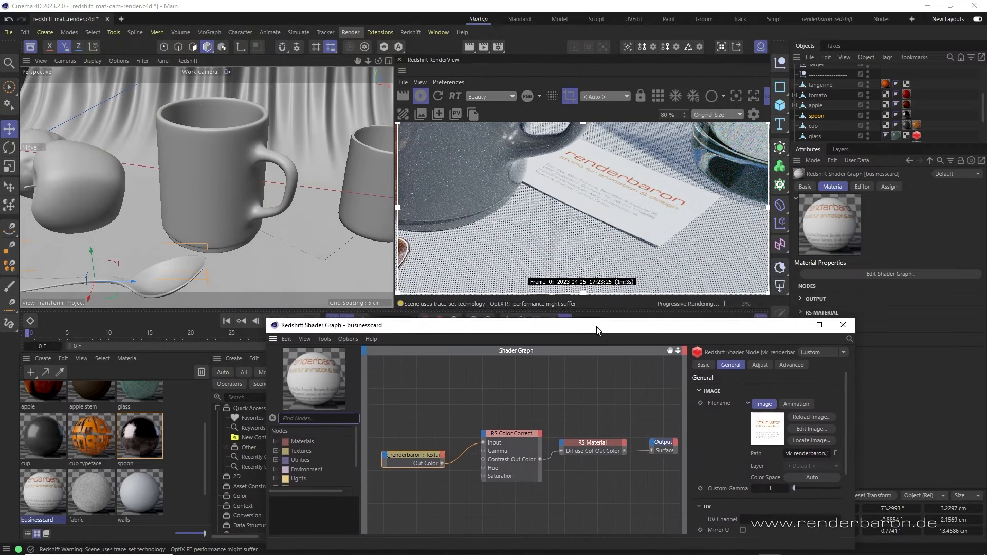
{"action": "type", "text": "1"}
{"action": "left_click_drag", "start_coordinate": [533, 455], "coordinate": [529, 445]}
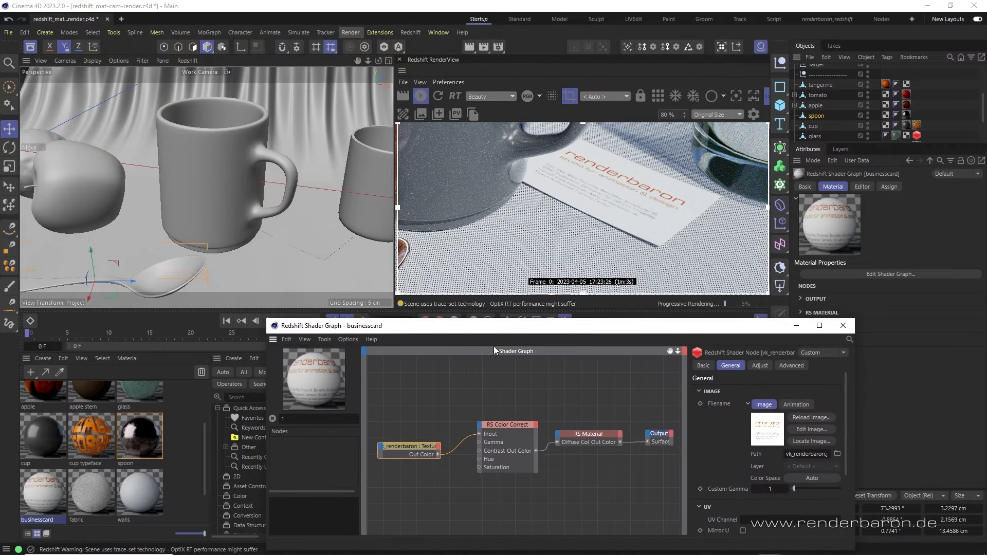
{"action": "left_click", "coordinate": [426, 451]}
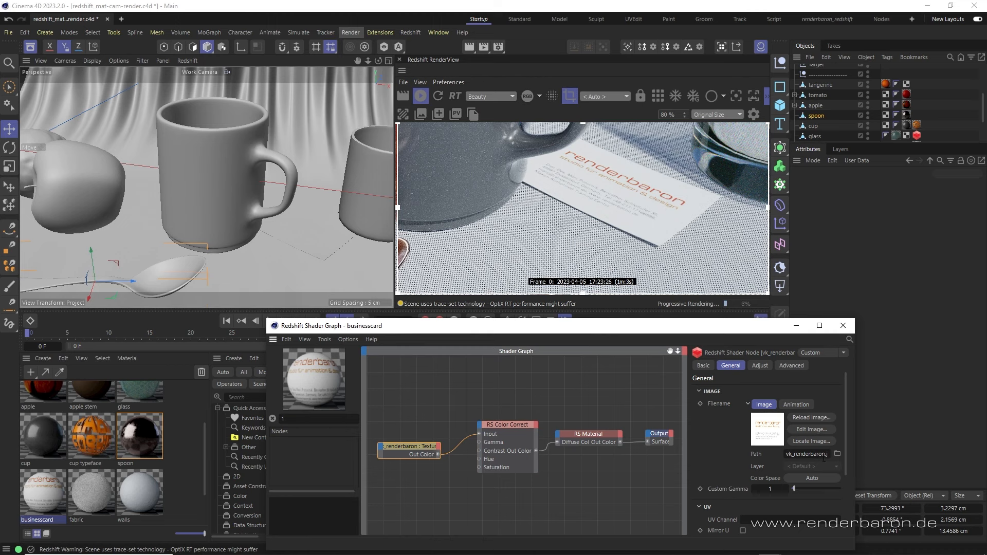
{"action": "mouse_move", "coordinate": [843, 430]}
{"action": "left_mouse_down"}
{"action": "mouse_move", "coordinate": [848, 485]}
{"action": "mouse_move", "coordinate": [843, 417]}
{"action": "left_mouse_up"}
{"action": "left_click_drag", "start_coordinate": [514, 328], "coordinate": [507, 306]}
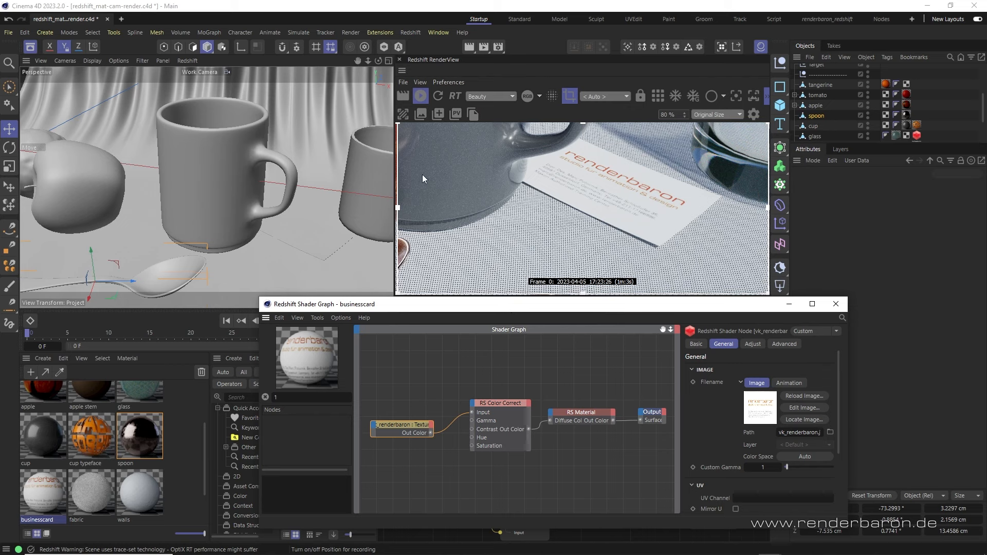
Step: Display the material types that Redshift offers for creation
{"action": "left_click", "coordinate": [410, 32]}
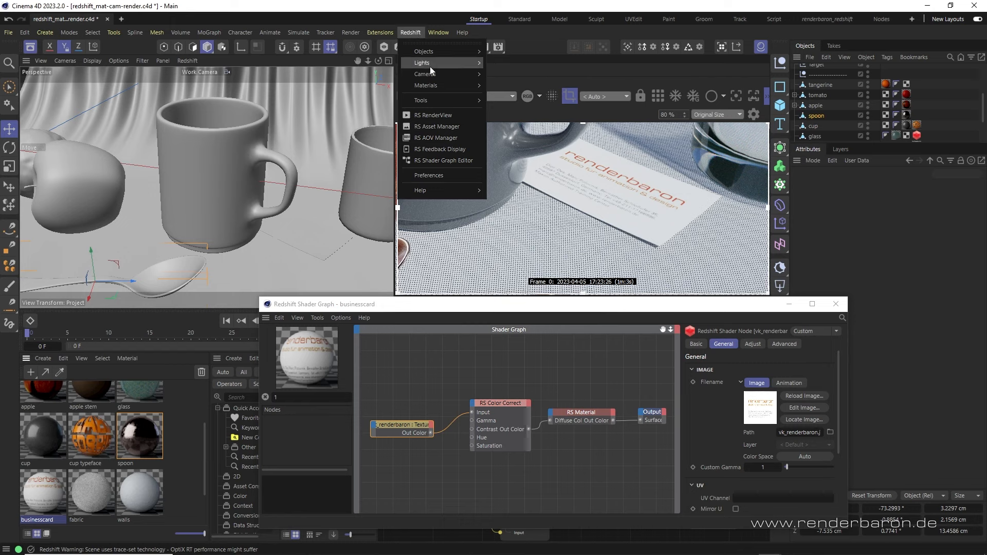
{"action": "mouse_move", "coordinate": [444, 88]}
{"action": "mouse_move", "coordinate": [513, 126]}
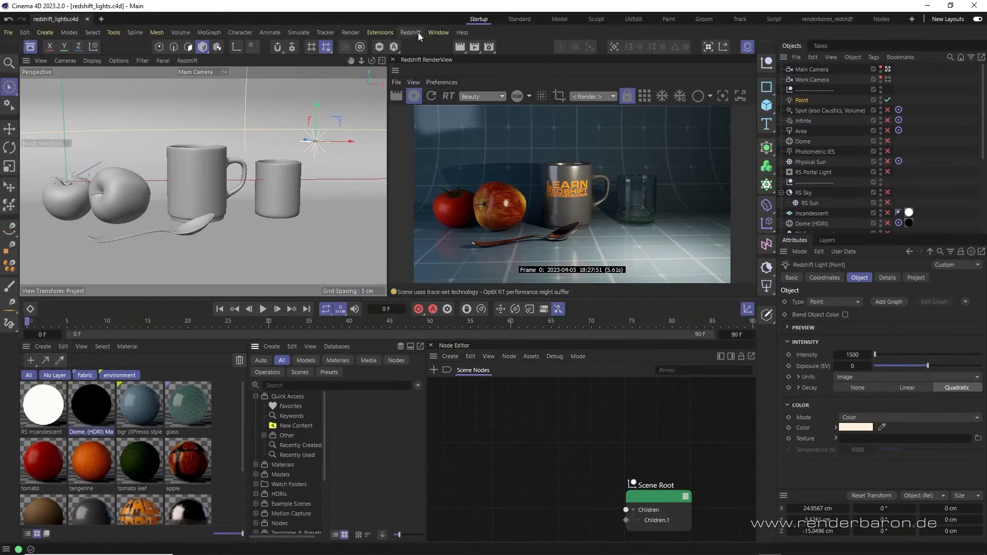
Step: Display the available Redshift light types, and check the chosen renderer in the Render Settings
{"action": "left_click", "coordinate": [417, 33]}
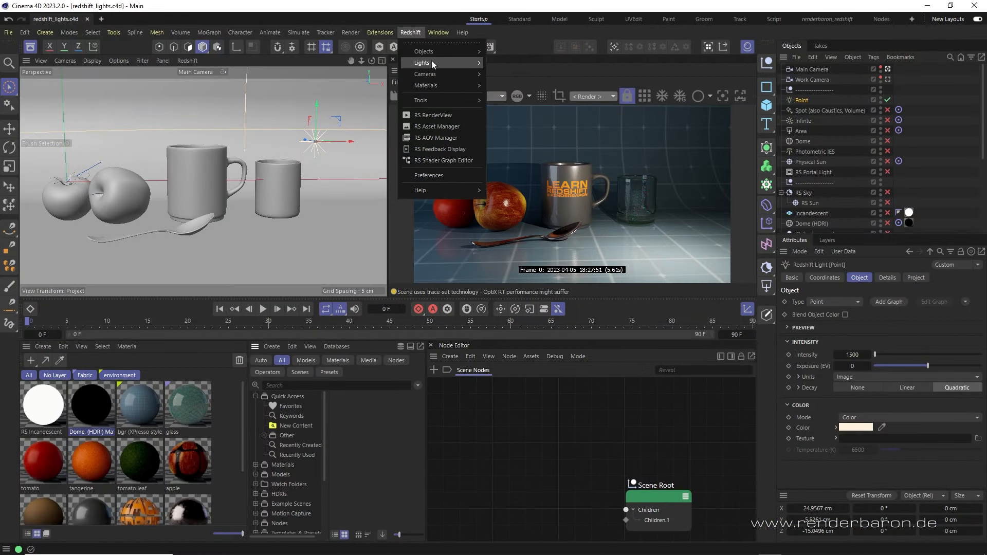
{"action": "mouse_move", "coordinate": [430, 61]}
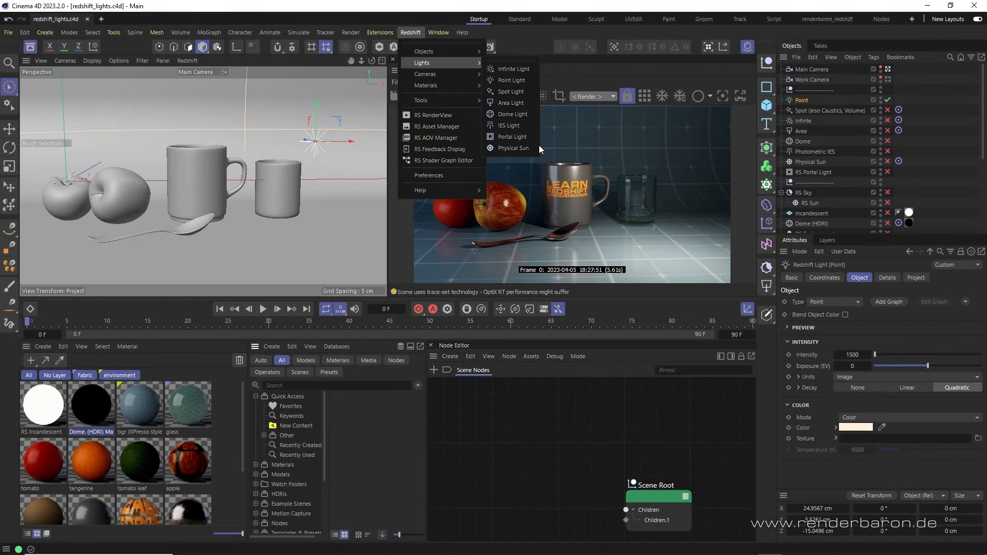
{"action": "left_click", "coordinate": [570, 142]}
{"action": "left_click", "coordinate": [489, 47]}
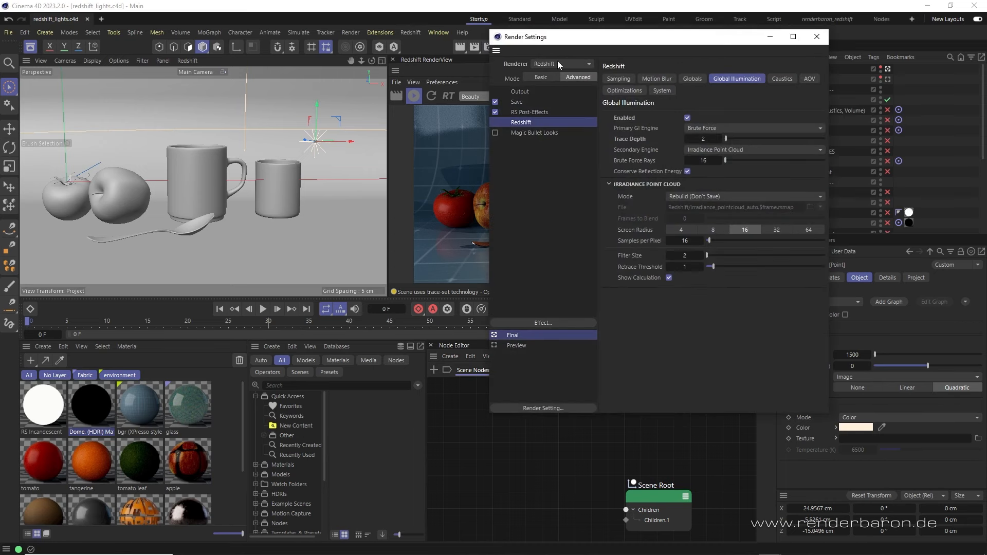
{"action": "left_click", "coordinate": [817, 36]}
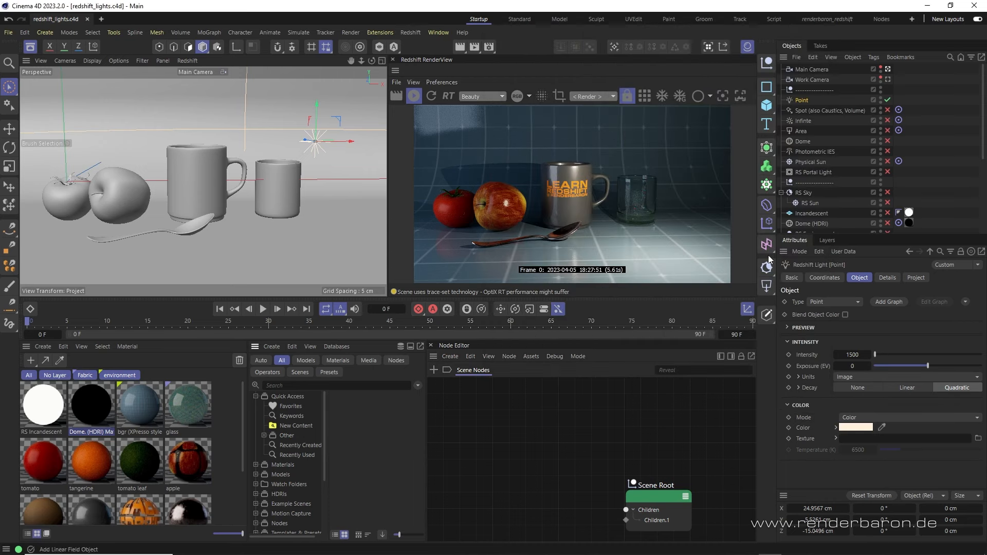
Step: Add a Redshift Area Light, delete it again, and display the Point light's settings
{"action": "left_click", "coordinate": [766, 286]}
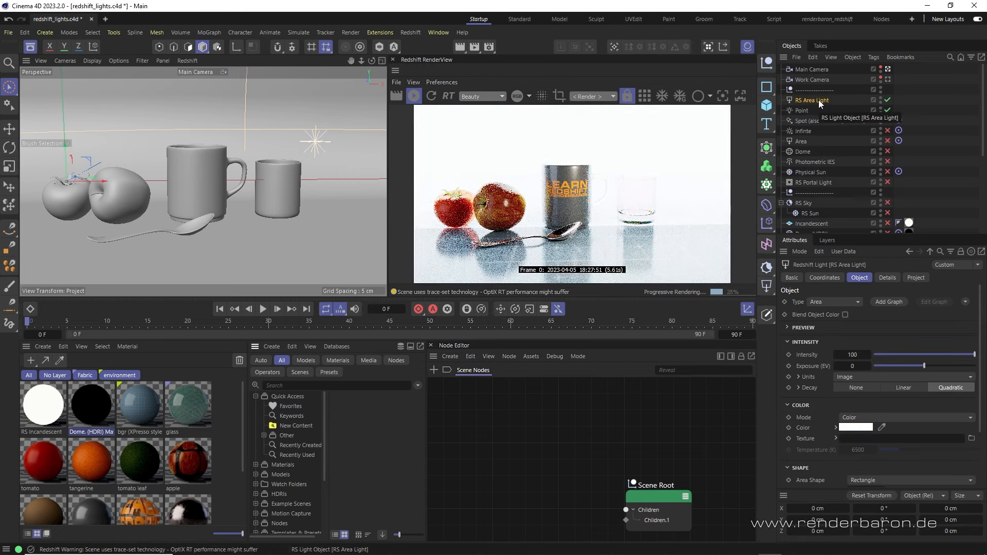
{"action": "key", "text": "Delete"}
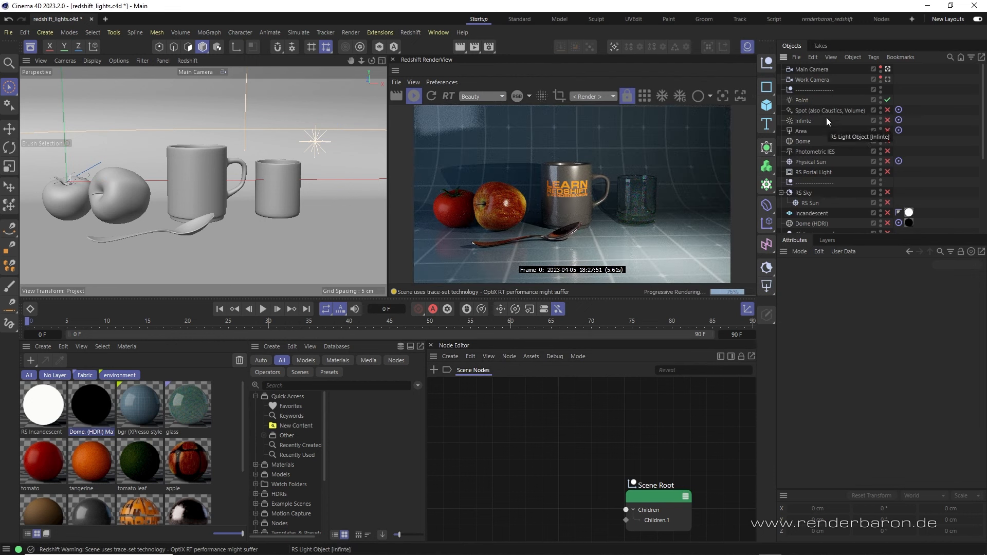
{"action": "left_click", "coordinate": [805, 102]}
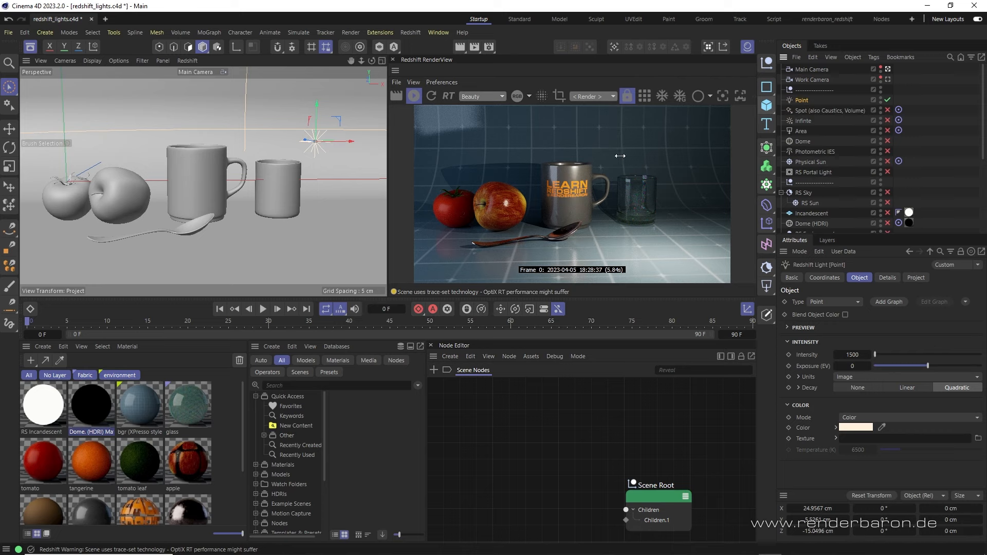
{"action": "key", "text": "e"}
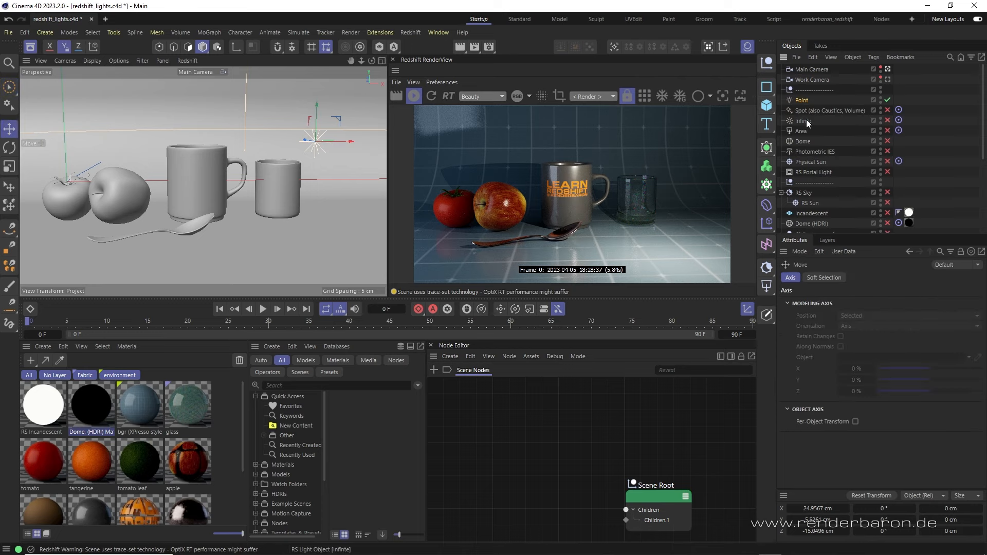
Step: Preview the scene lit only by the Spot light, and switch the lighting to the Infinite light alone
{"action": "left_click", "coordinate": [813, 111]}
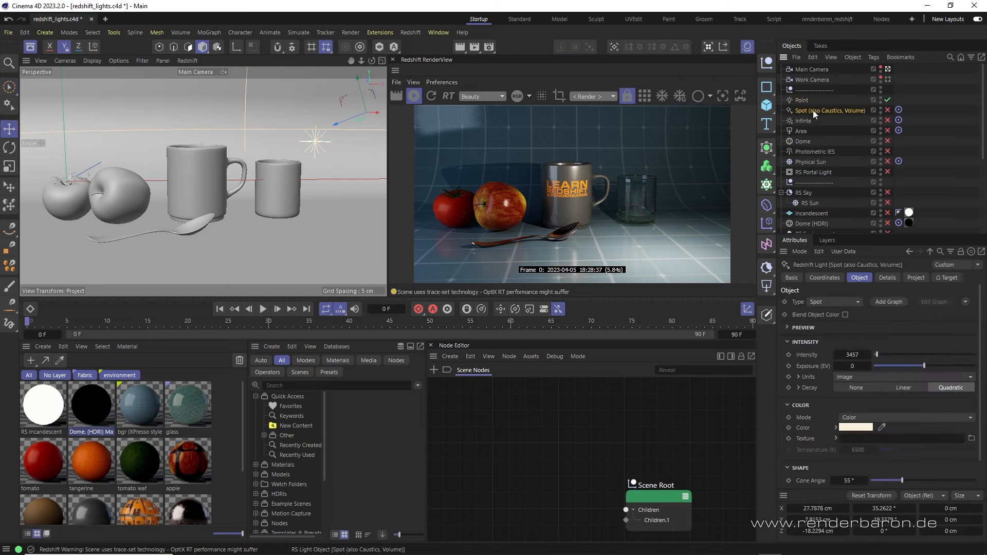
{"action": "left_click", "coordinate": [887, 111]}
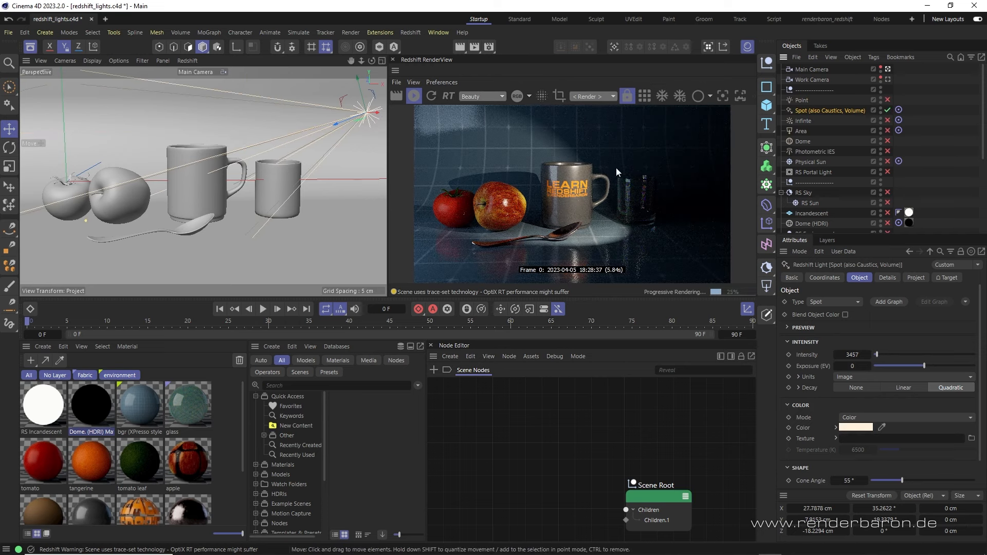
{"action": "left_click", "coordinate": [888, 120]}
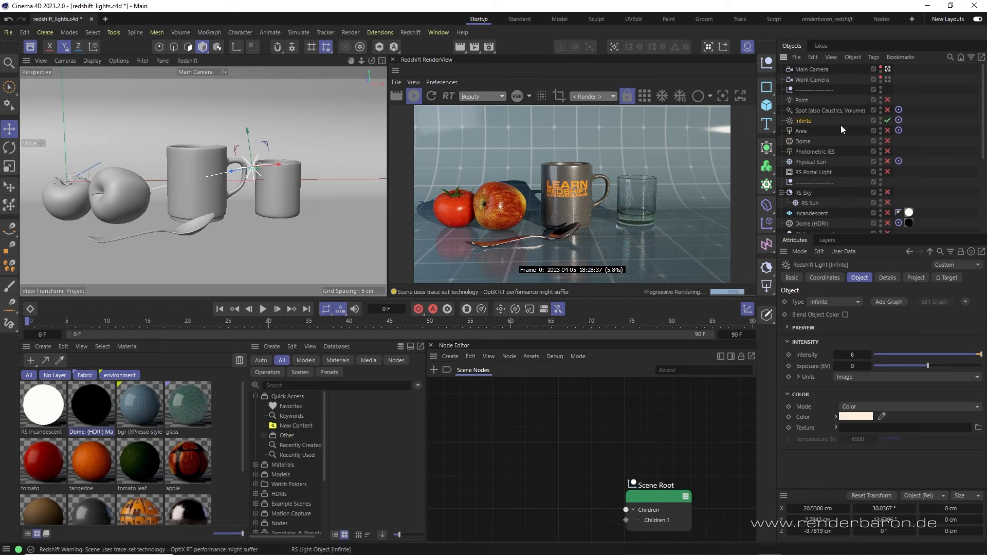
Step: Preview the scene lit by the Area light alone, and switch the lighting to the Dome light alone
{"action": "left_click", "coordinate": [802, 132]}
{"action": "left_click", "coordinate": [887, 130]}
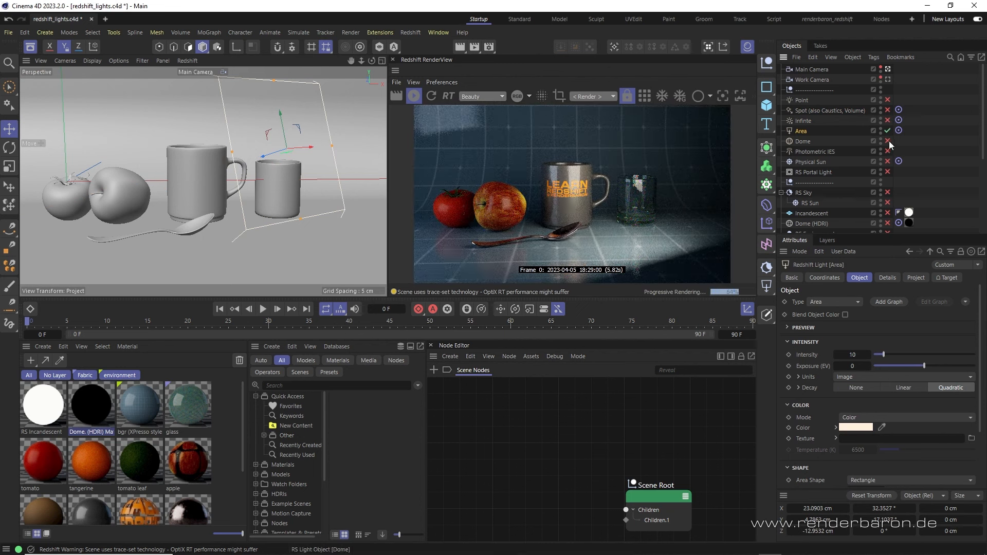
{"action": "left_click", "coordinate": [803, 142]}
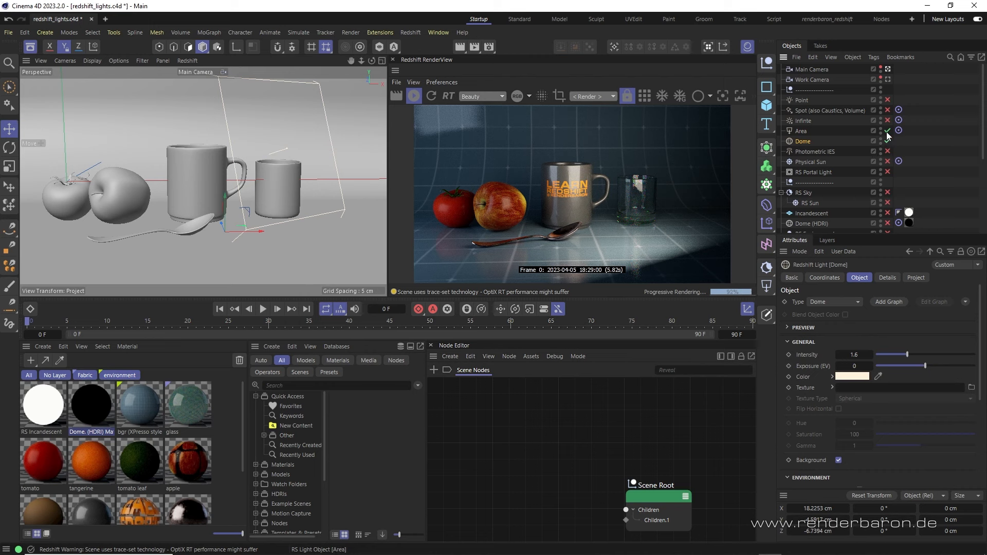
{"action": "left_click", "coordinate": [888, 132]}
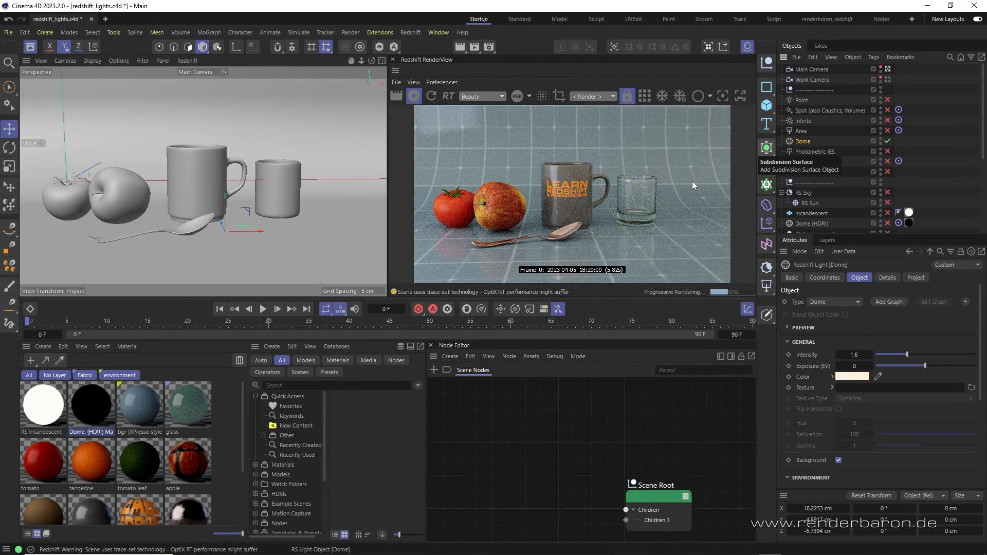
Step: Replace the Dome light with the Photometric IES light as the only active light and highlight its IES Profile file name
{"action": "left_click", "coordinate": [815, 154]}
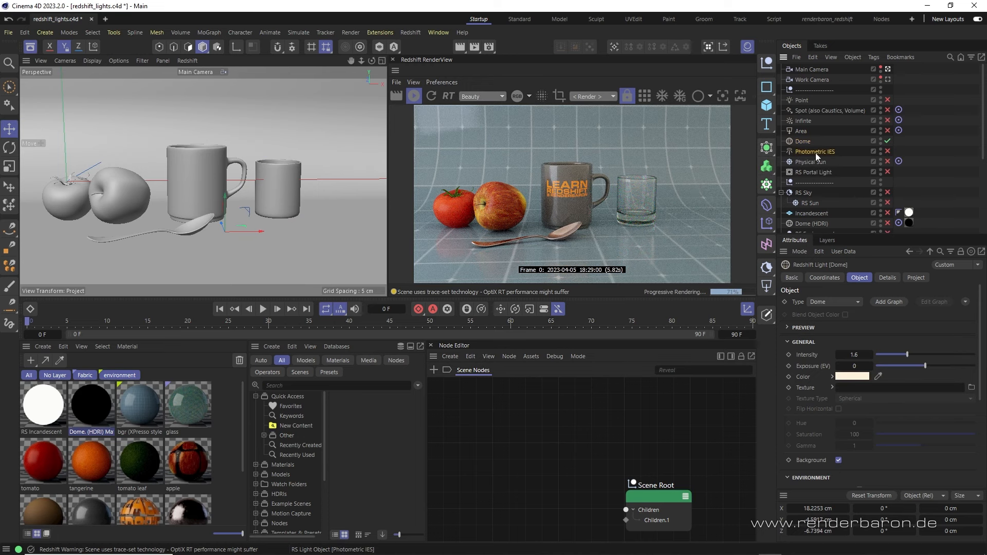
{"action": "left_click", "coordinate": [888, 140]}
{"action": "left_click", "coordinate": [887, 151]}
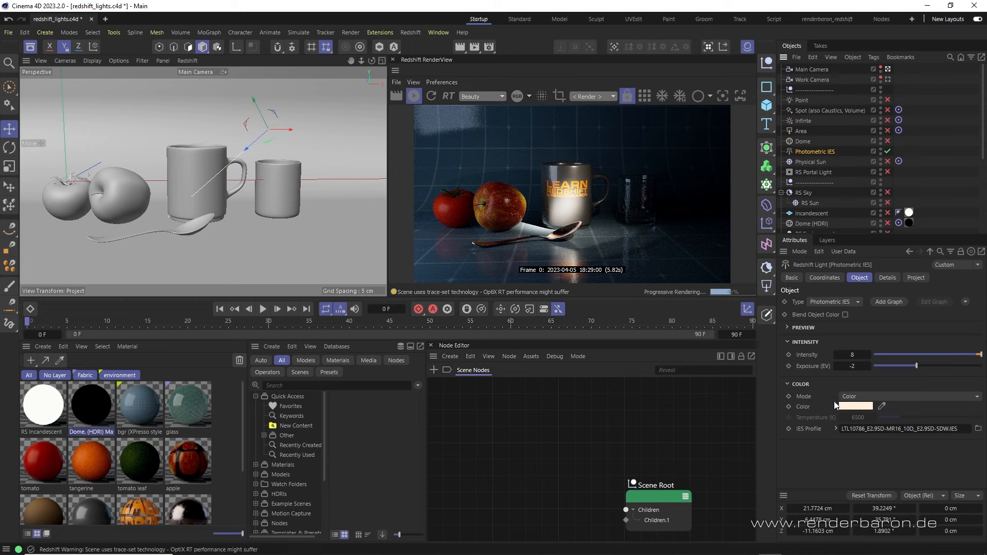
{"action": "left_click_drag", "start_coordinate": [843, 428], "coordinate": [955, 428]}
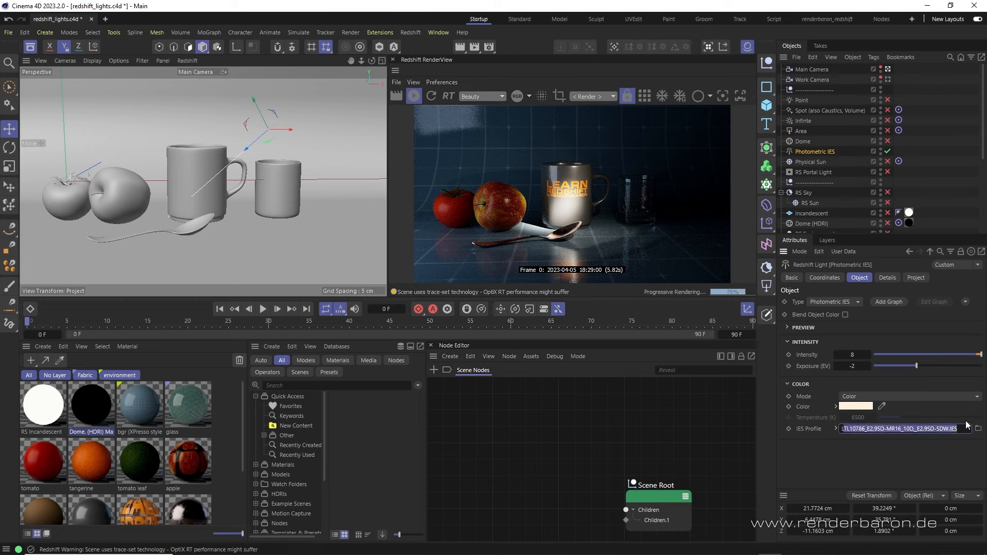
Step: Disable the Photometric IES light and enable the Physical Sun in its place
{"action": "left_click", "coordinate": [813, 163]}
{"action": "left_click", "coordinate": [887, 151]}
{"action": "left_click", "coordinate": [887, 161]}
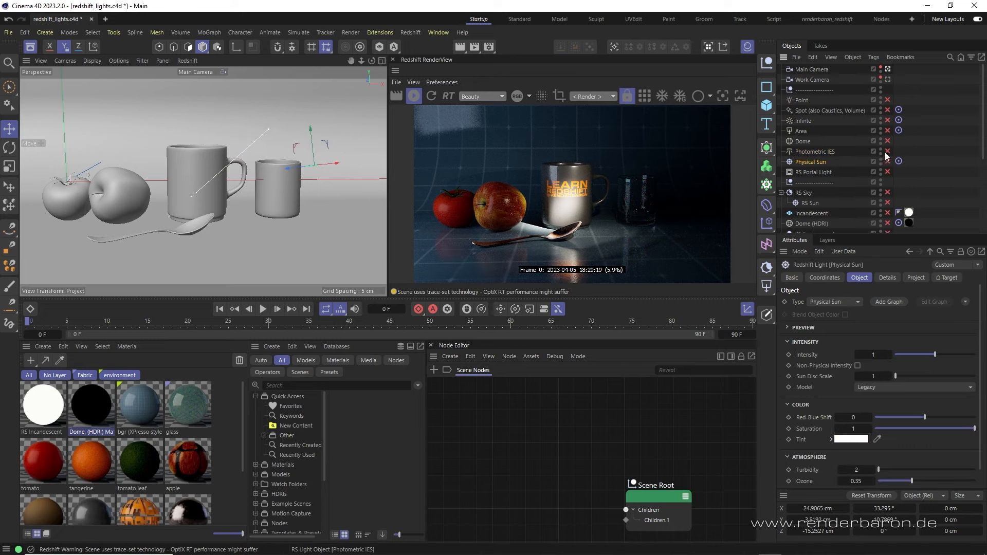
Step: Show the RS Portal Light's settings and disable the Physical Sun
{"action": "mouse_move", "coordinate": [311, 129]}
{"action": "left_mouse_down"}
{"action": "mouse_move", "coordinate": [293, 79]}
{"action": "mouse_move", "coordinate": [314, 138]}
{"action": "left_mouse_up"}
{"action": "left_click", "coordinate": [815, 173]}
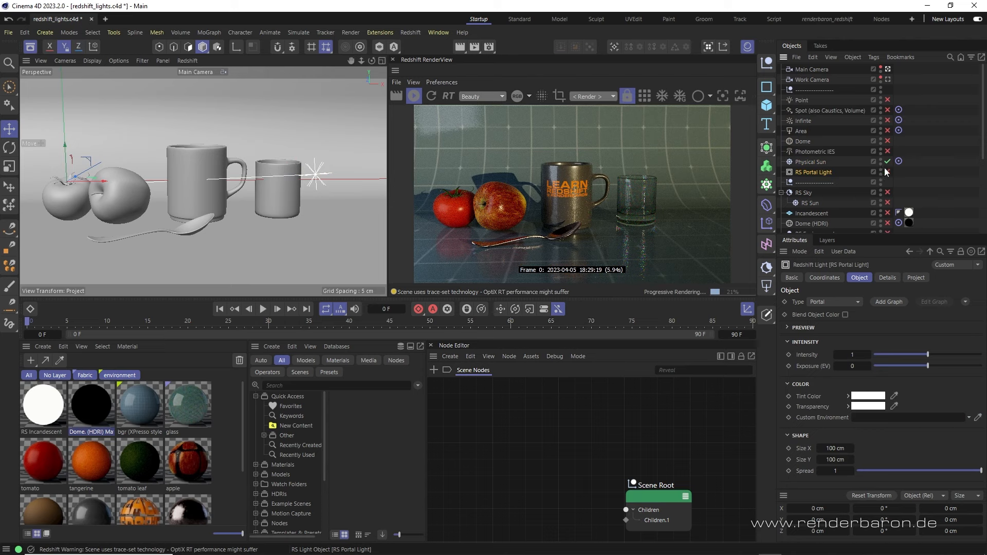
{"action": "left_click", "coordinate": [888, 162]}
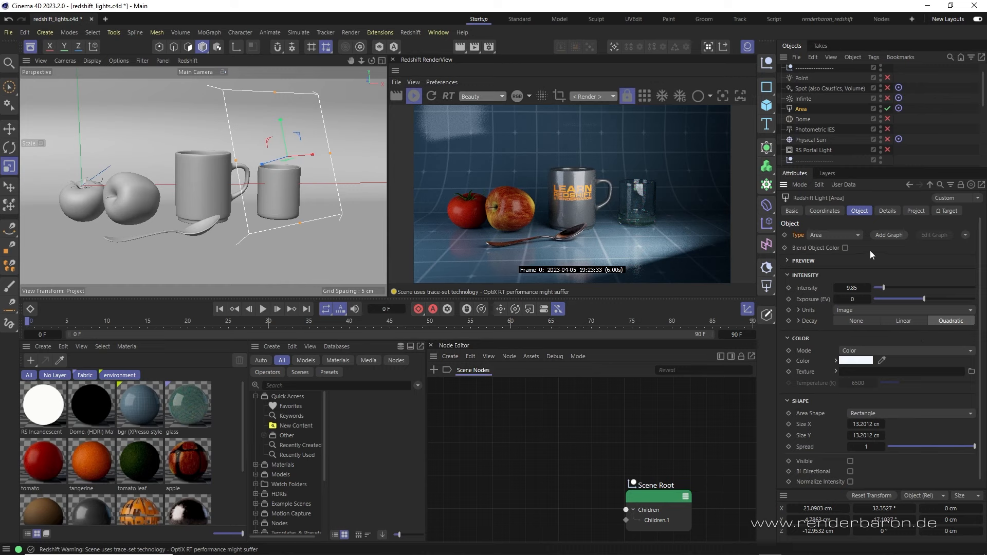
Step: Review the Area light's type options, add a shader graph to the light, and open that graph for editing
{"action": "left_click", "coordinate": [822, 236]}
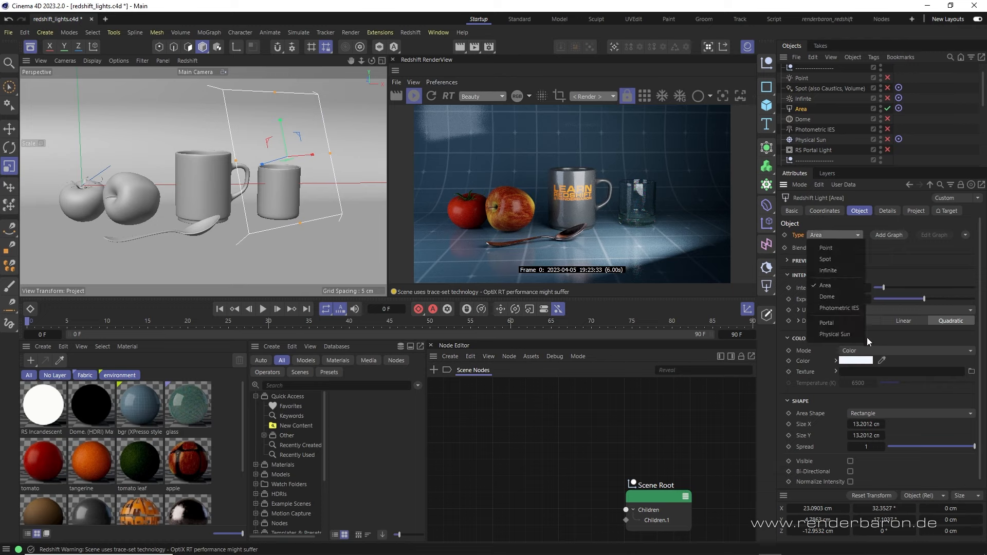
{"action": "left_click", "coordinate": [883, 258]}
{"action": "left_click", "coordinate": [893, 236]}
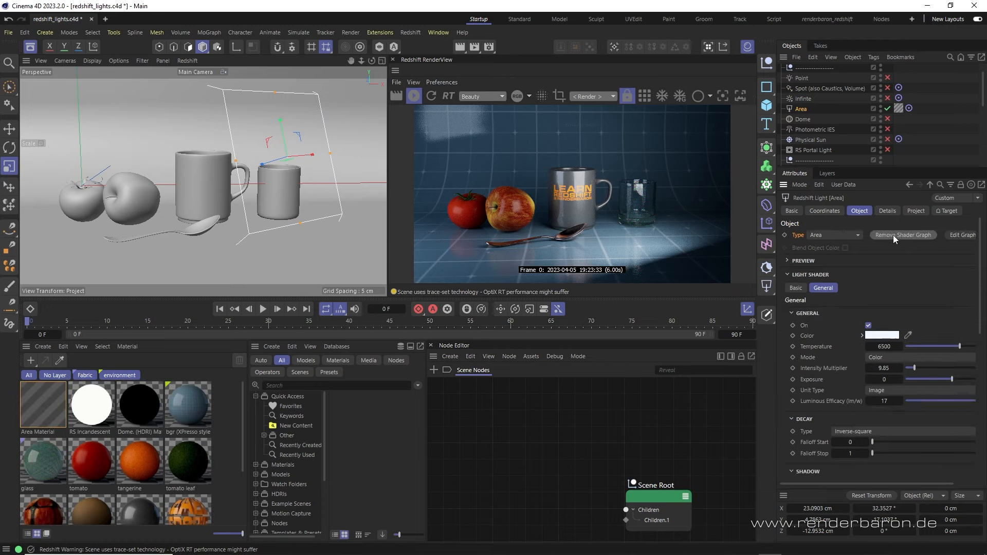
{"action": "left_click", "coordinate": [962, 234]}
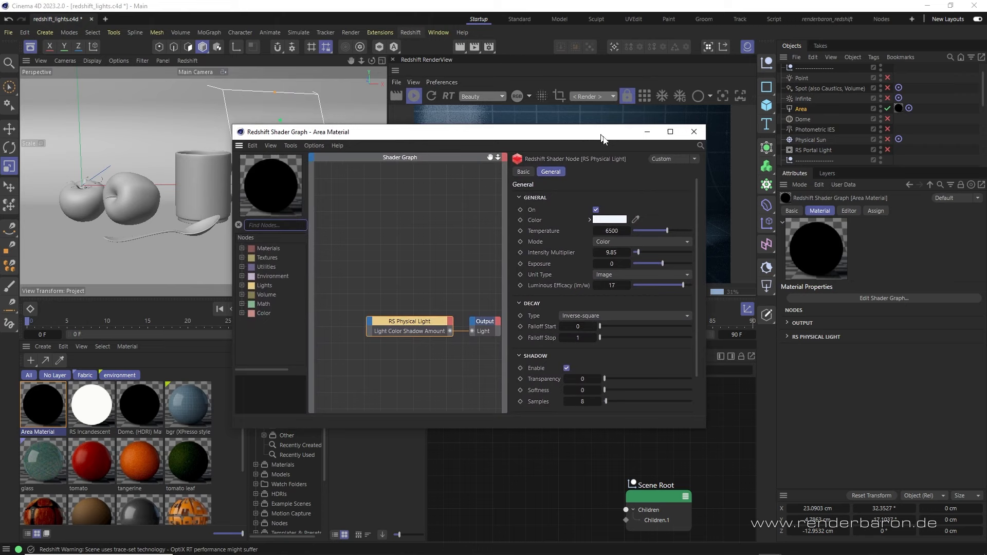
{"action": "key", "text": "h"}
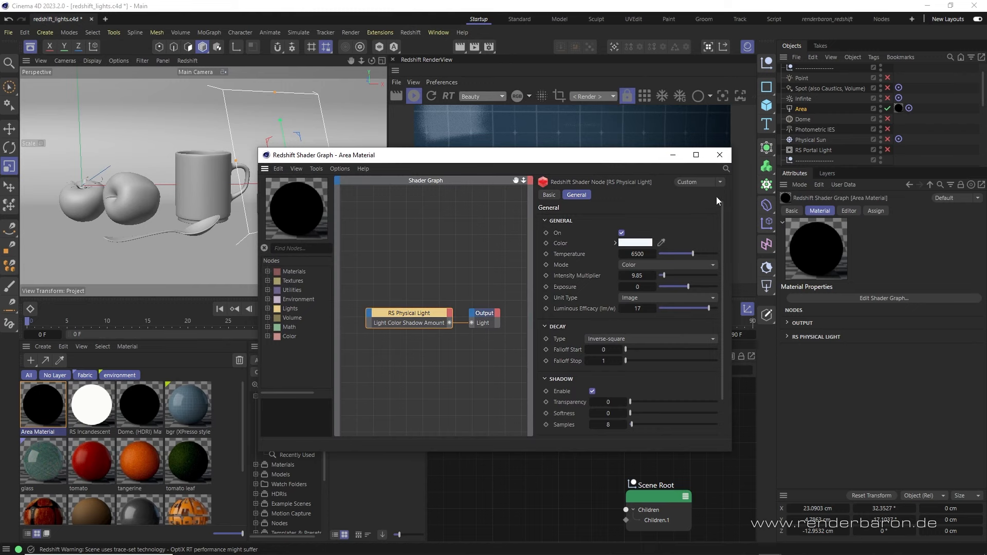
Step: Close the shader graph editor and remove the shader graph from the Area light
{"action": "left_click", "coordinate": [719, 155]}
{"action": "left_click", "coordinate": [801, 109]}
{"action": "left_click", "coordinate": [895, 234]}
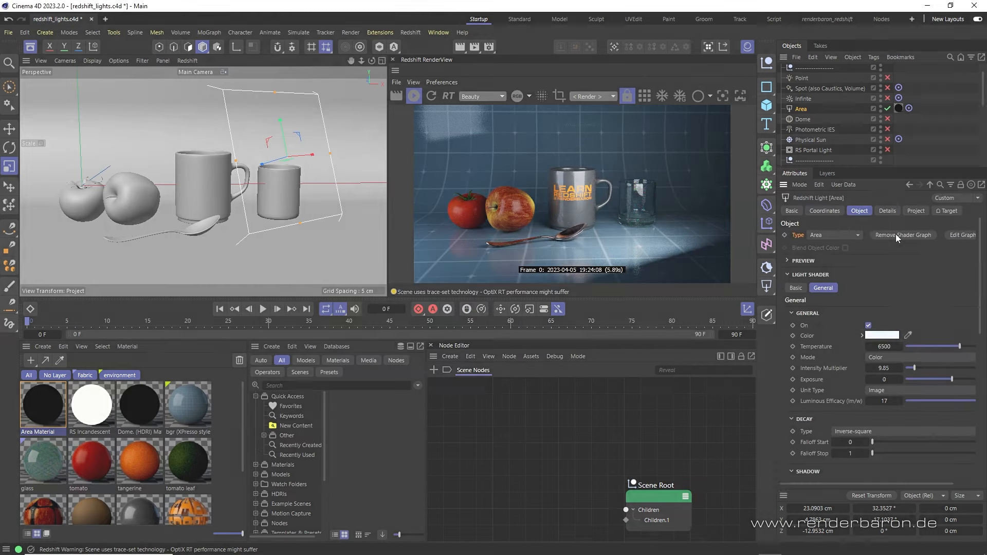
Step: Set the Area light's intensity to 10.35 and its color to a pale blue (RGB 233, 243, 255)
{"action": "mouse_move", "coordinate": [883, 289]}
{"action": "left_mouse_down"}
{"action": "mouse_move", "coordinate": [898, 288]}
{"action": "mouse_move", "coordinate": [884, 288]}
{"action": "left_mouse_up"}
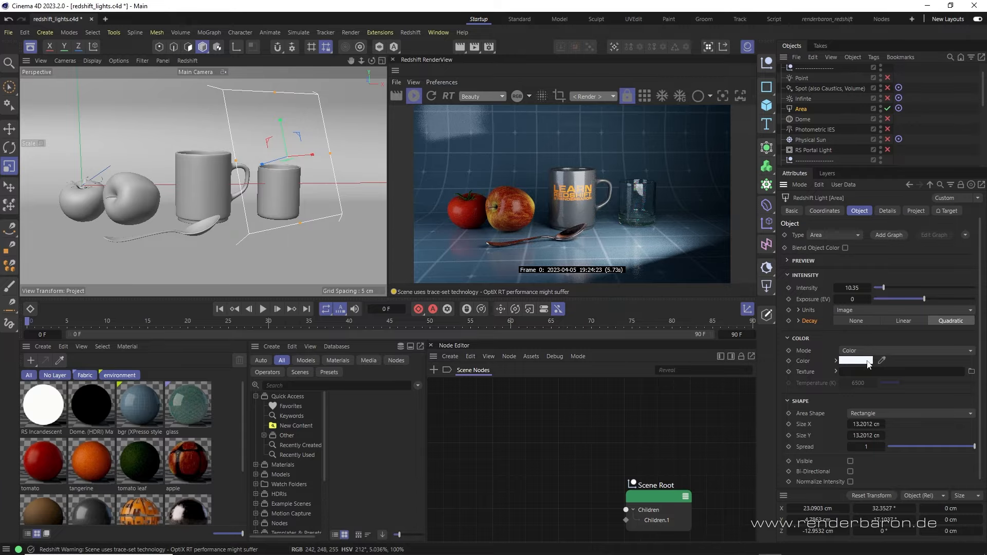
{"action": "left_click", "coordinate": [868, 361]}
{"action": "left_click_drag", "start_coordinate": [795, 411], "coordinate": [751, 409]}
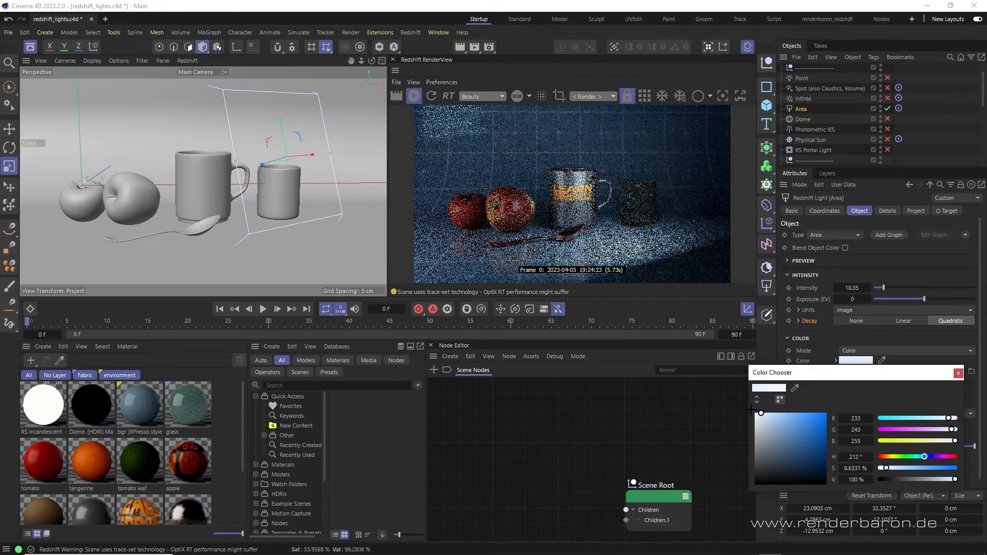
{"action": "left_click", "coordinate": [958, 373]}
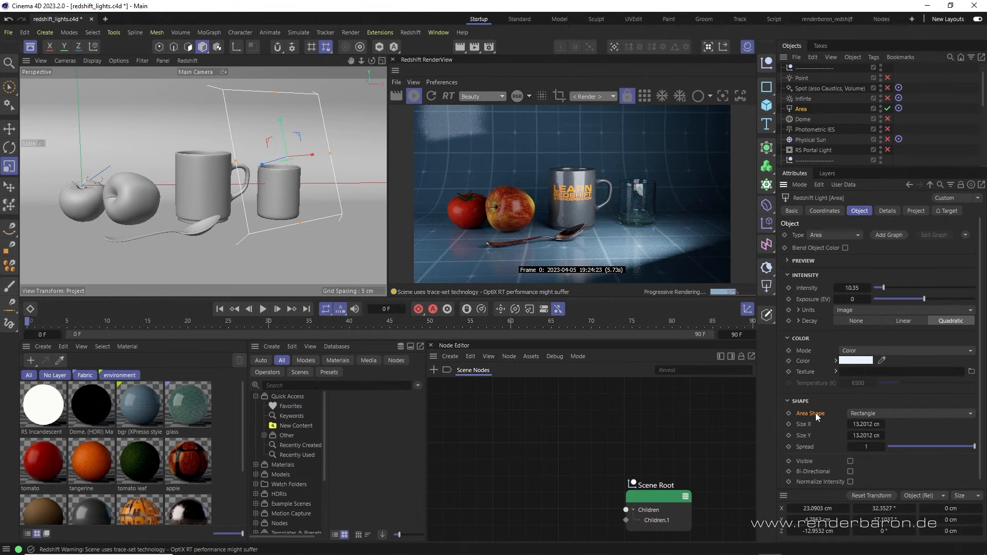
Step: Try the Disc, Sphere and Cylinder area shapes on the Area light and restore the Rectangle shape
{"action": "left_click", "coordinate": [878, 412]}
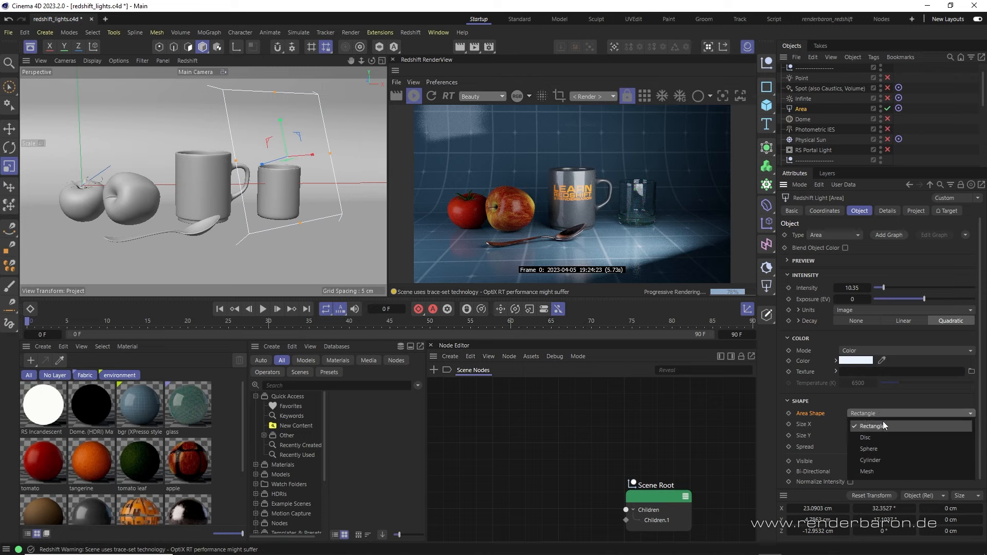
{"action": "left_click", "coordinate": [889, 427]}
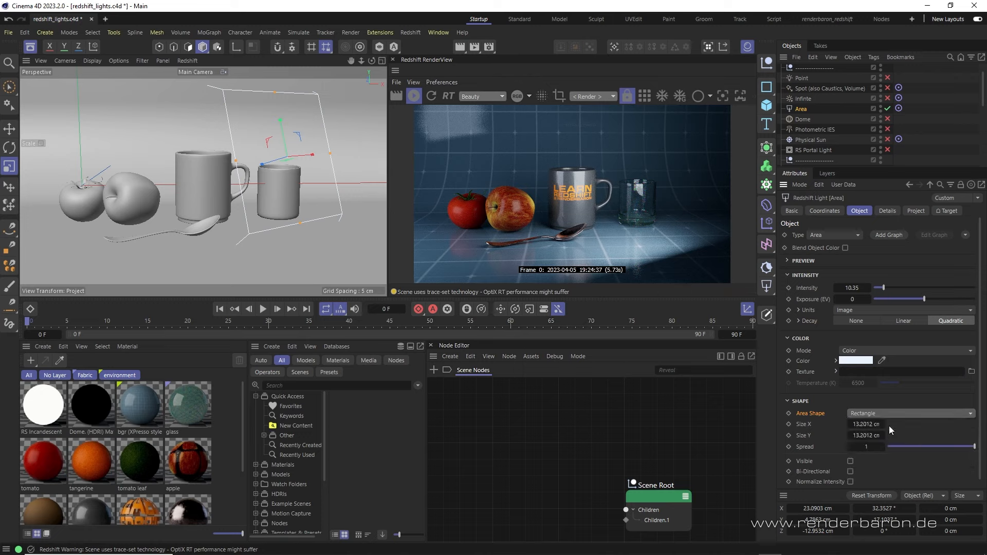
{"action": "left_click", "coordinate": [889, 412]}
{"action": "left_click", "coordinate": [890, 436]}
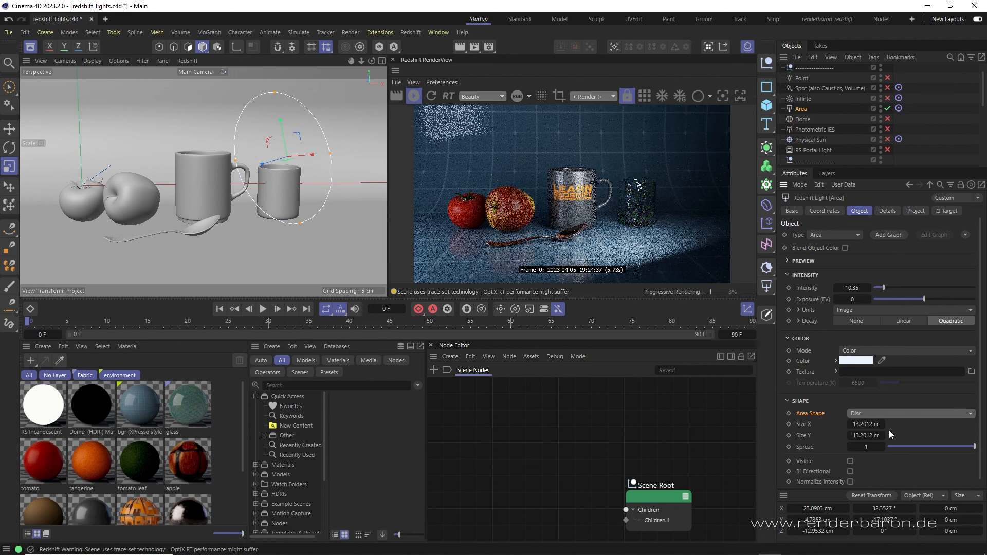
{"action": "left_click", "coordinate": [890, 413]}
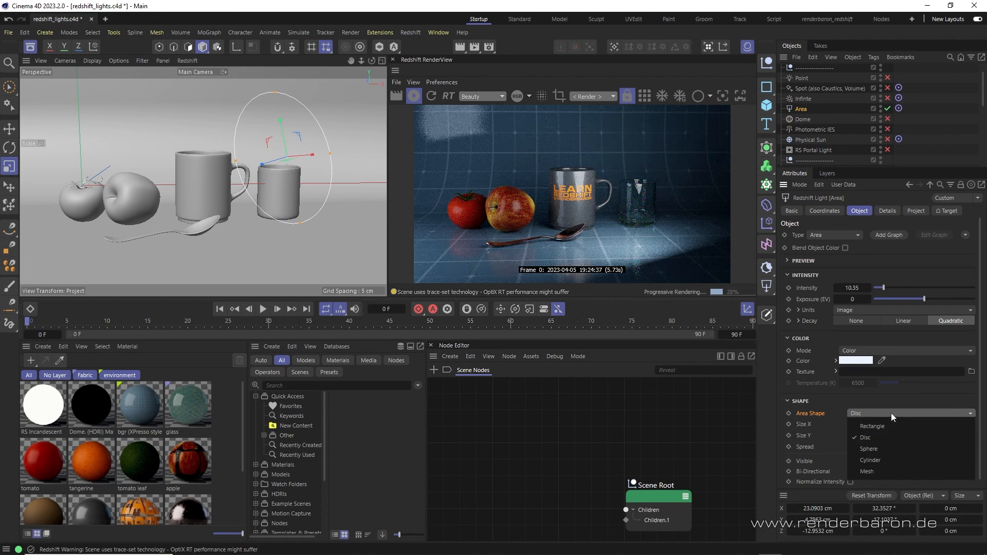
{"action": "left_click", "coordinate": [891, 445]}
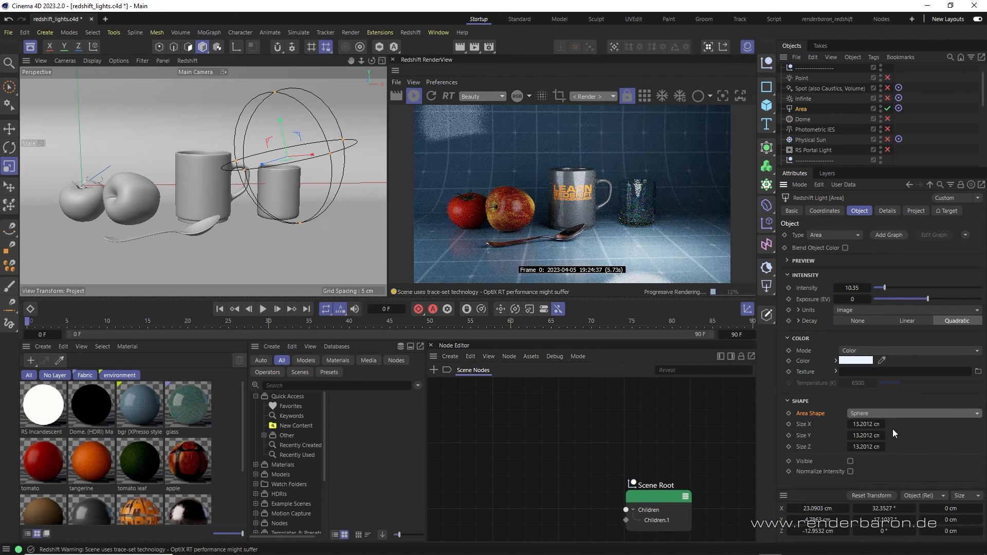
{"action": "left_click", "coordinate": [890, 413]}
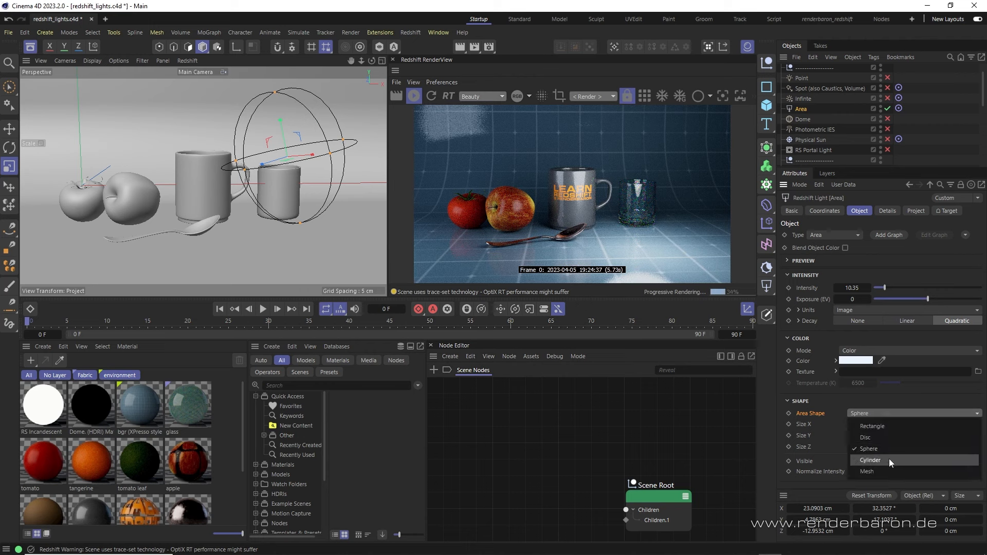
{"action": "left_click", "coordinate": [889, 458]}
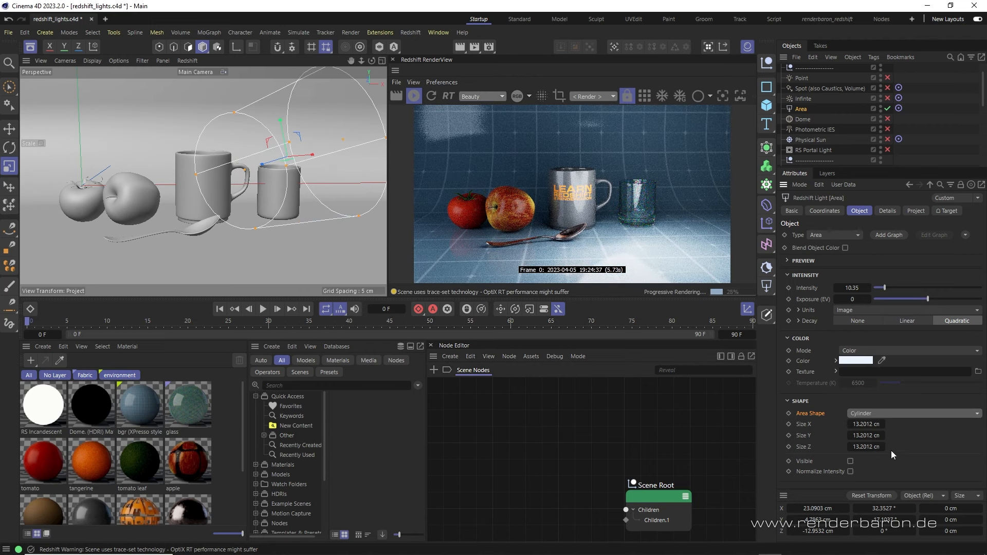
{"action": "left_click", "coordinate": [890, 414]}
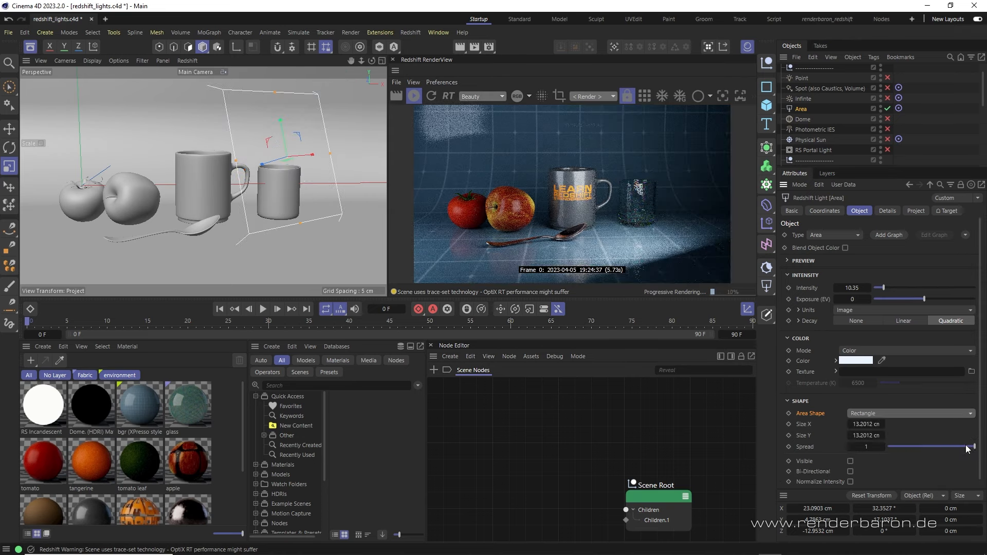
Step: Test the Area light's Spread, Visible and Bi-Directional options, returning Spread to 1 and both options to off
{"action": "left_click_drag", "start_coordinate": [933, 447], "coordinate": [974, 449]}
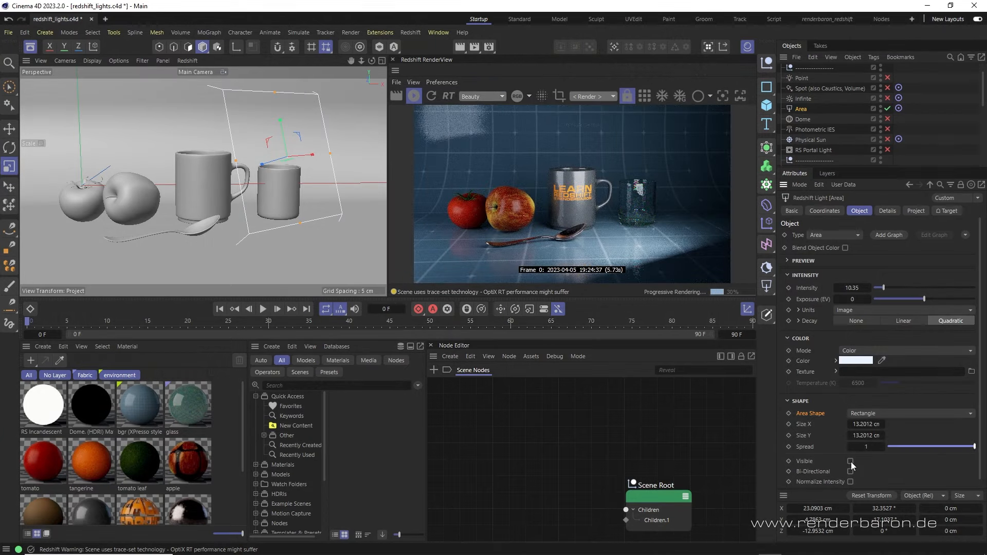
{"action": "left_click", "coordinate": [850, 462]}
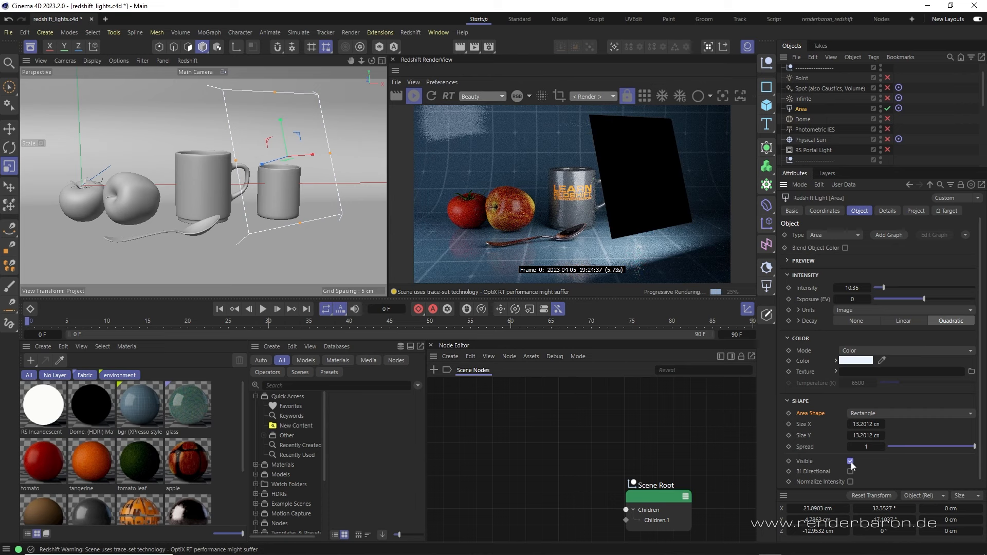
{"action": "left_click", "coordinate": [850, 462]}
{"action": "left_click", "coordinate": [850, 471]}
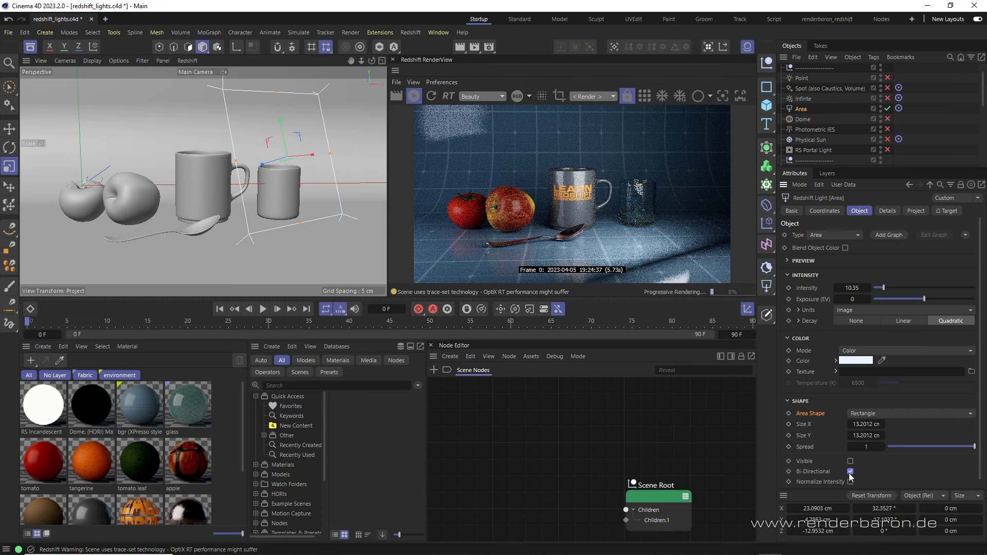
{"action": "left_click", "coordinate": [850, 473]}
{"action": "left_click", "coordinate": [850, 472]}
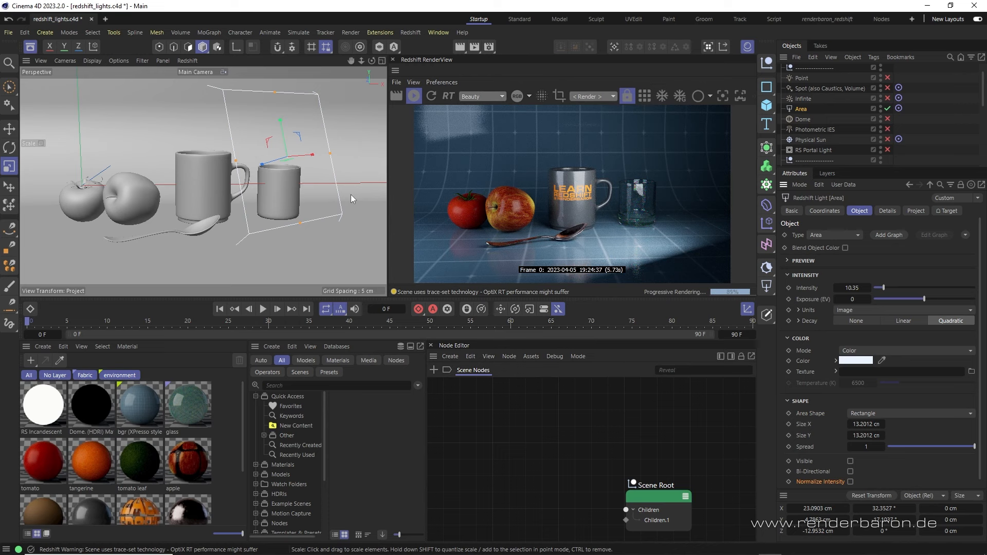
Step: Slightly shrink the Area light's rectangle in the viewport and review its shadow and contribution settings
{"action": "left_click_drag", "start_coordinate": [351, 196], "coordinate": [489, 284]}
{"action": "left_click", "coordinate": [887, 210]}
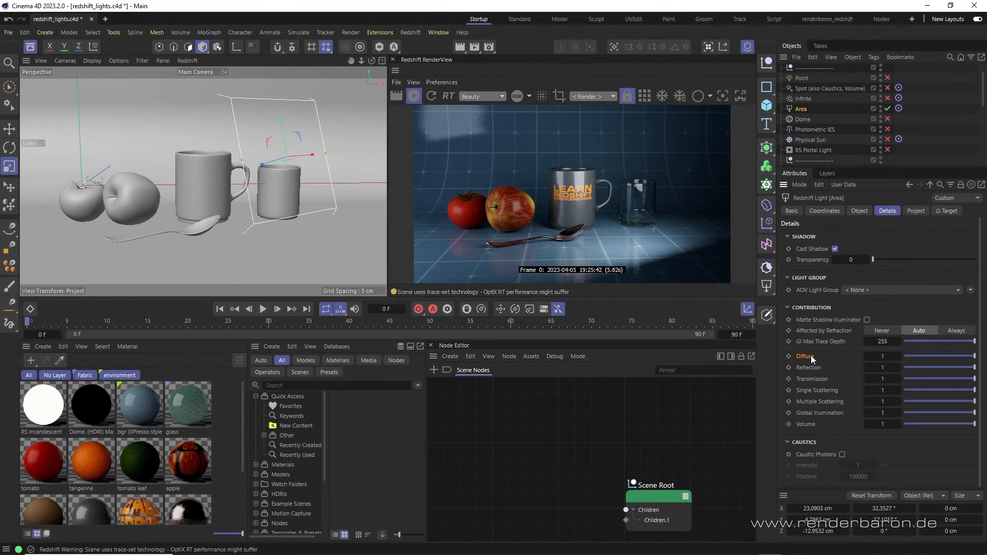
{"action": "left_click_drag", "start_coordinate": [976, 359], "coordinate": [979, 384]}
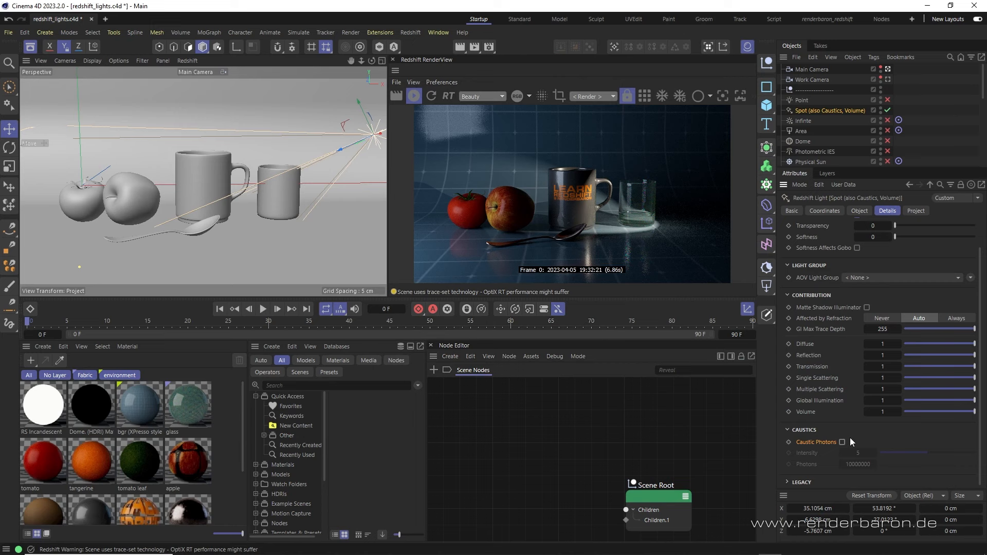
Step: Enable Caustic Photons on the Spot light, highlight its photon count, and check the global Redshift Caustics options in the render settings
{"action": "left_click", "coordinate": [843, 442]}
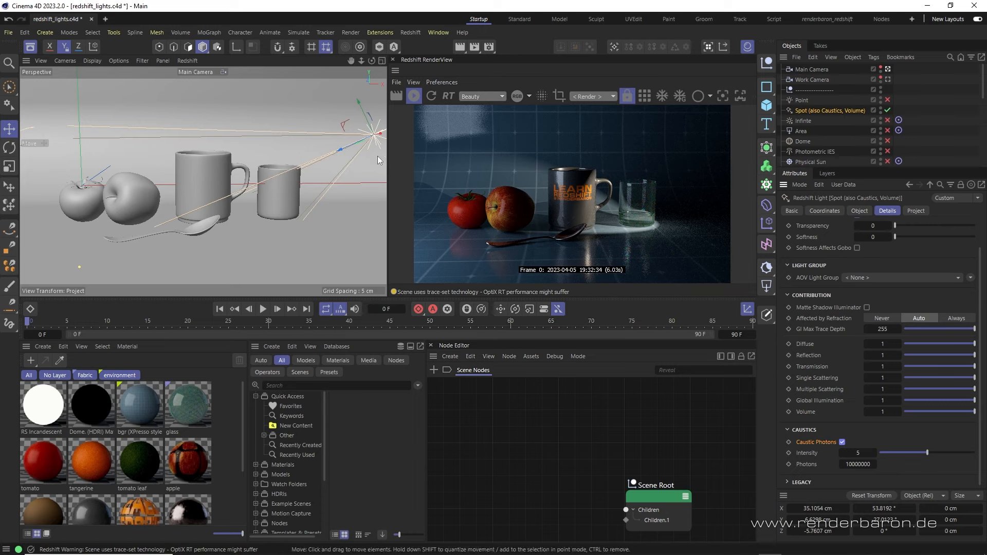
{"action": "double_click", "coordinate": [858, 464]}
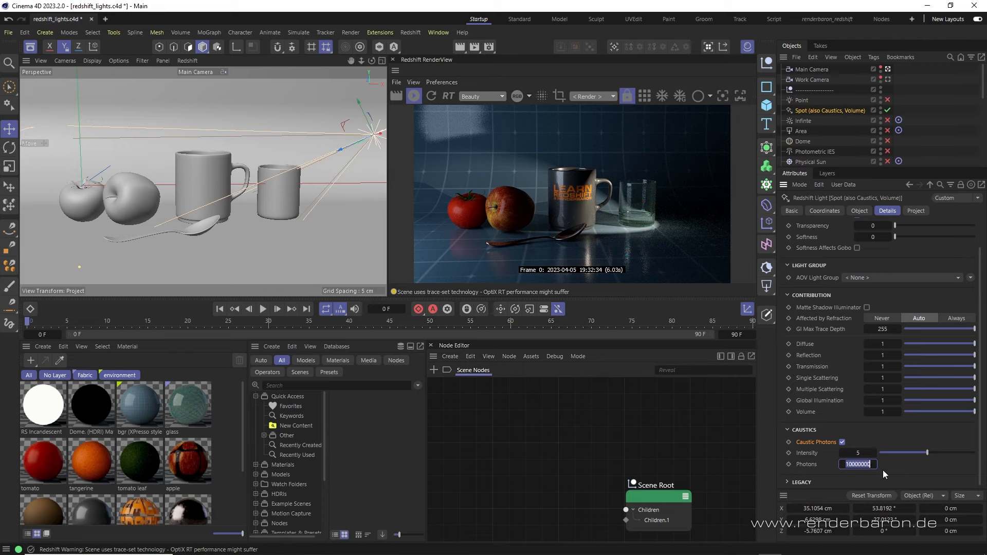
{"action": "left_click", "coordinate": [858, 465]}
{"action": "key", "text": "ctrl+b"}
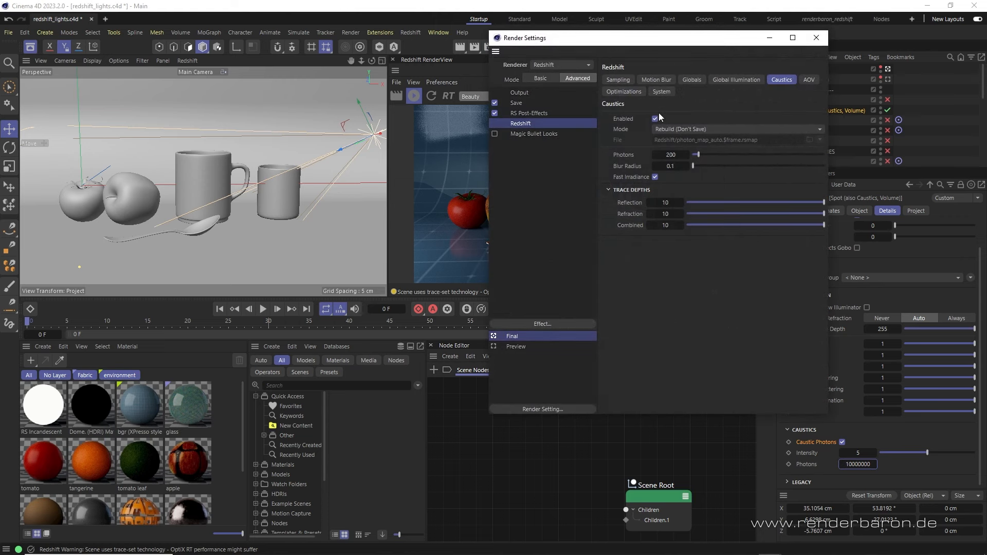
{"action": "left_click", "coordinate": [817, 43]}
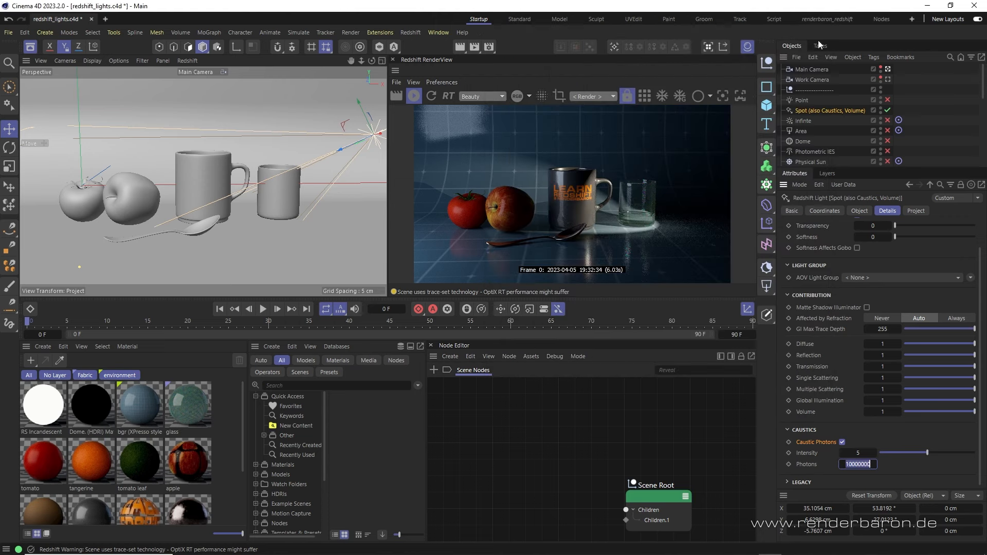
Step: Select the glass object and show the visibility and caustic options of its Redshift Object tag
{"action": "scroll", "coordinate": [832, 115], "scroll_direction": "down", "scroll_amount": 6}
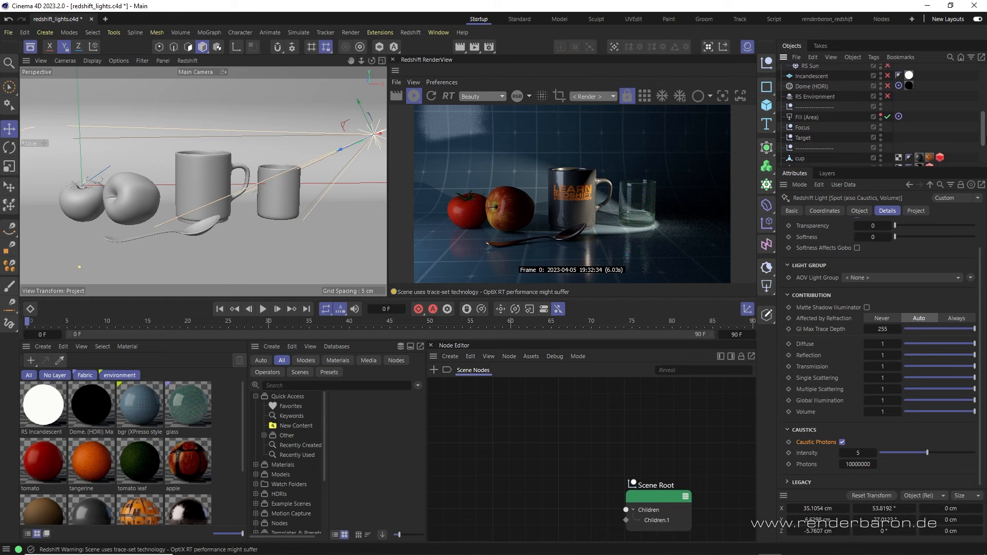
{"action": "left_click", "coordinate": [801, 151]}
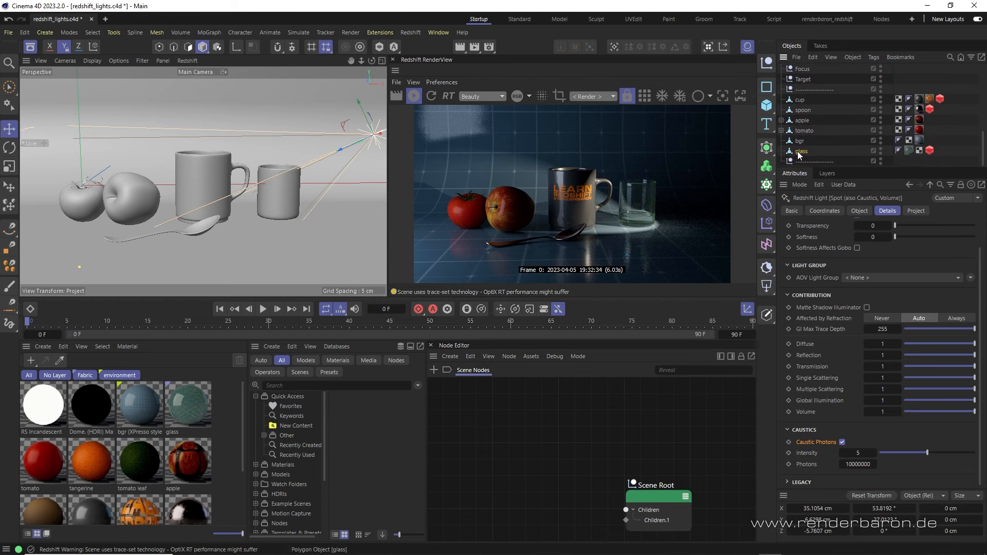
{"action": "left_click", "coordinate": [930, 150]}
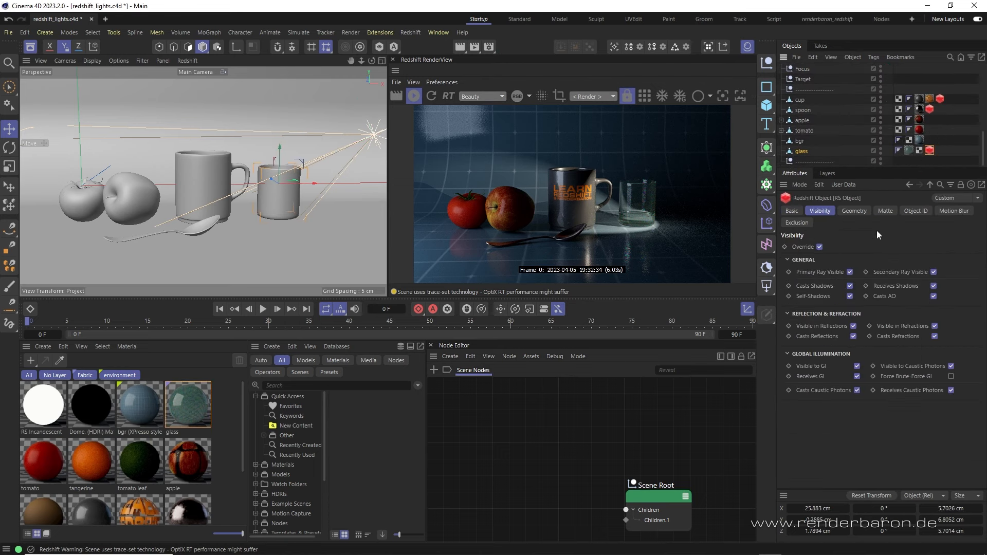
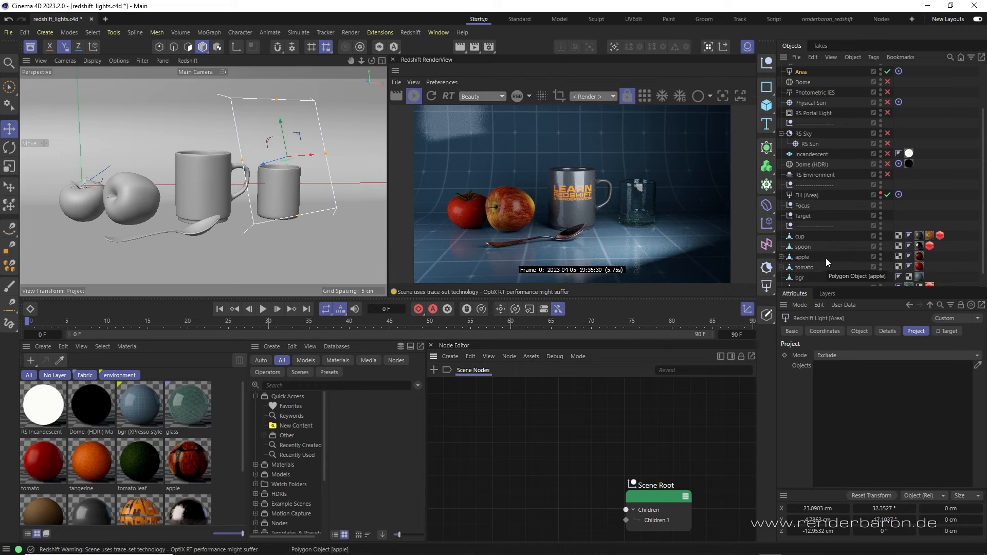
Step: Add the cup to the Area light's excluded objects and switch the list's mode to Include
{"action": "left_click_drag", "start_coordinate": [801, 236], "coordinate": [871, 405]}
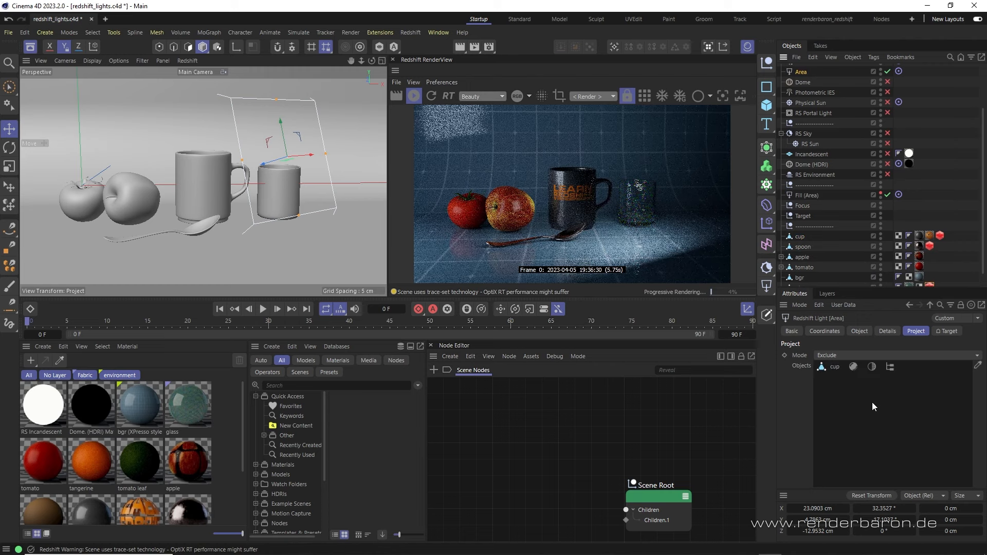
{"action": "left_click", "coordinate": [855, 367]}
{"action": "left_click", "coordinate": [856, 367]}
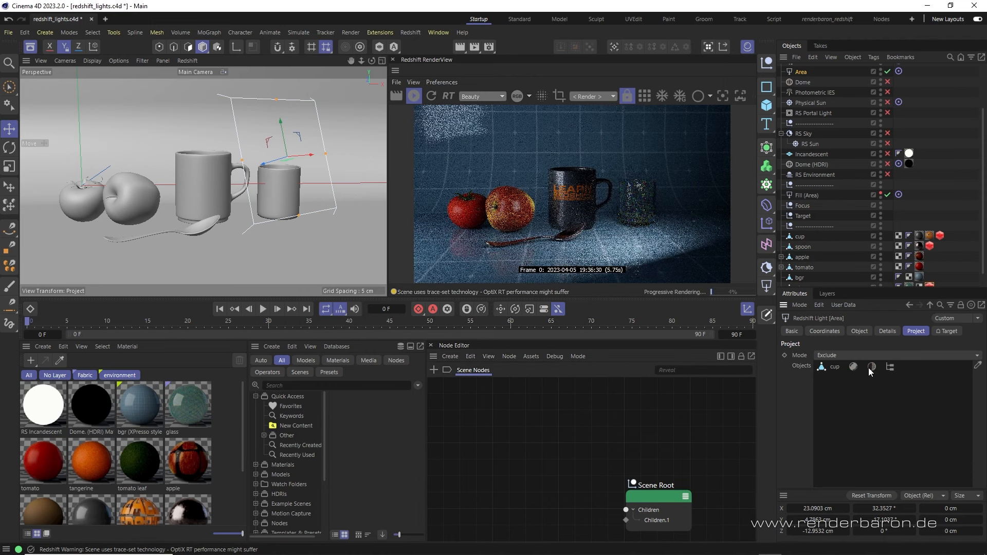
{"action": "left_click", "coordinate": [862, 356]}
{"action": "left_click", "coordinate": [864, 366]}
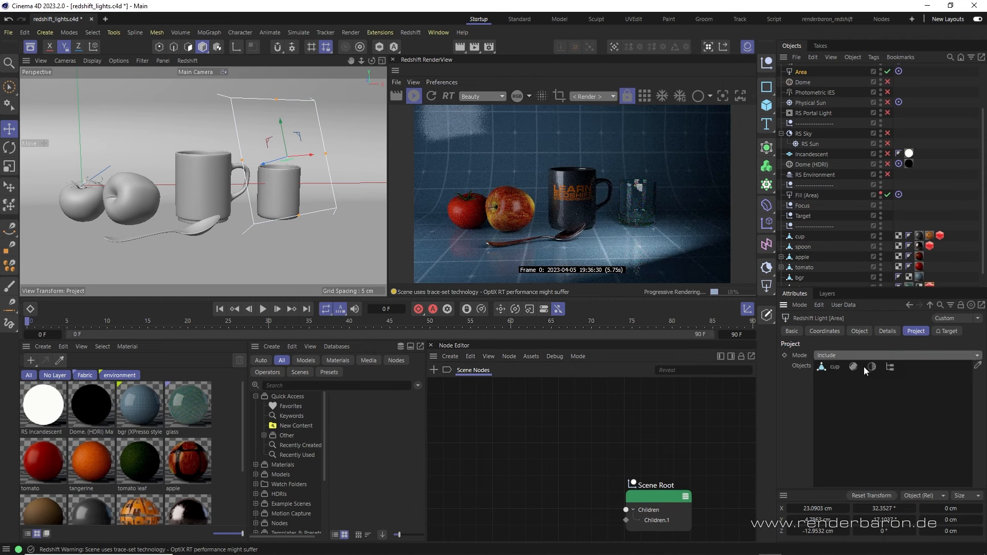
Step: Switch the mode of the Area light's object list back to Exclude
{"action": "left_click", "coordinate": [864, 356]}
{"action": "left_click", "coordinate": [866, 375]}
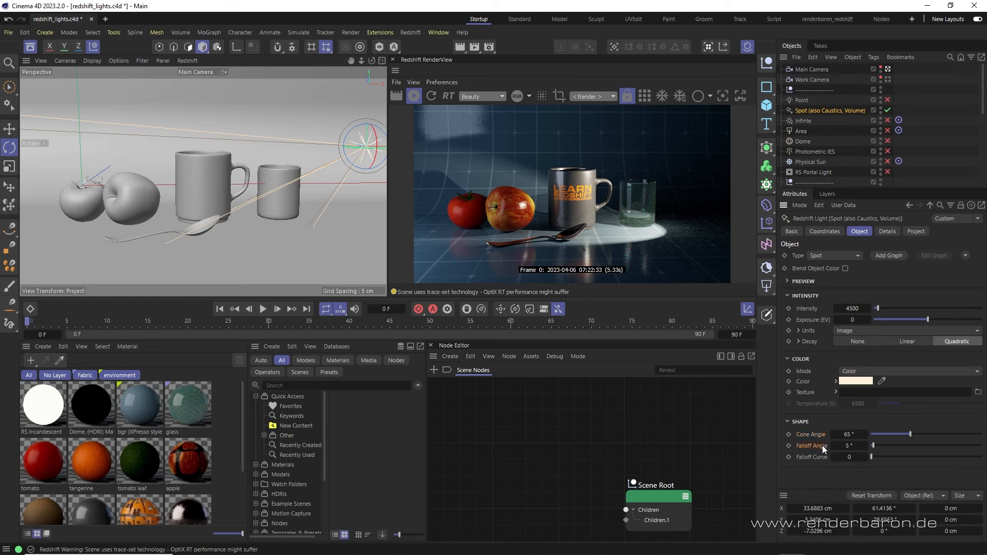
Step: Enable the Photometric IES light in place of the Spot light, highlight its IES Profile file and compare its settings with the Spot light
{"action": "left_click", "coordinate": [831, 151]}
{"action": "left_click", "coordinate": [888, 151]}
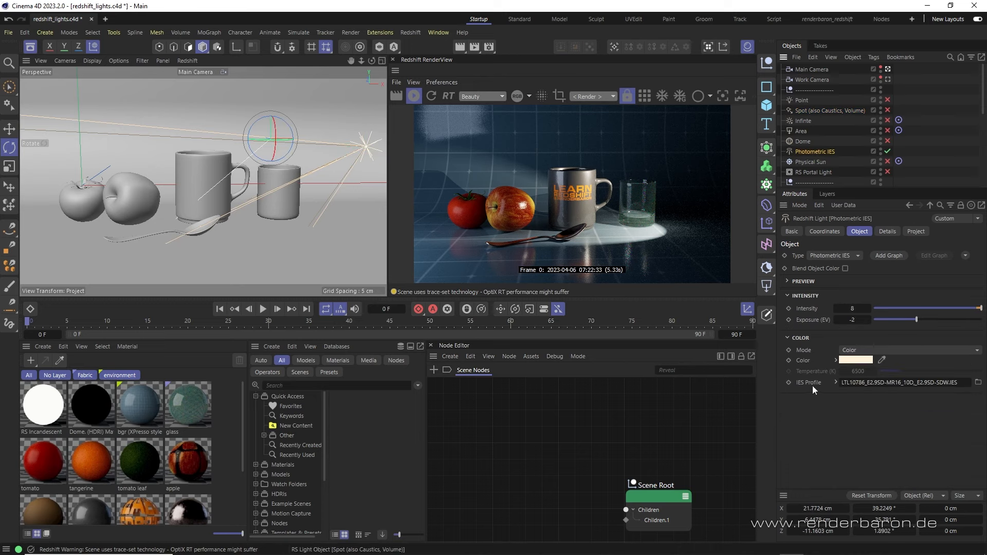
{"action": "left_click", "coordinate": [854, 383]}
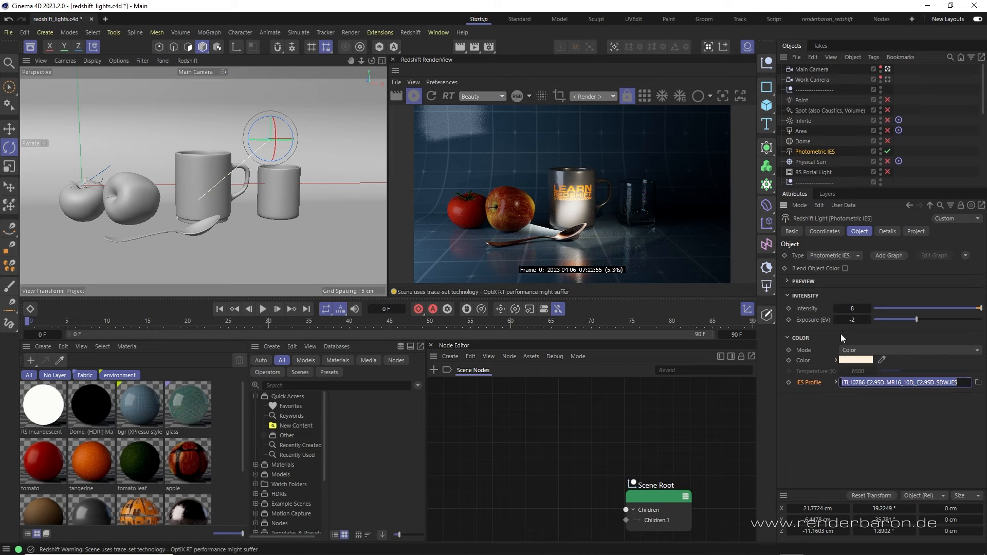
{"action": "left_click", "coordinate": [803, 108]}
{"action": "left_click", "coordinate": [804, 120]}
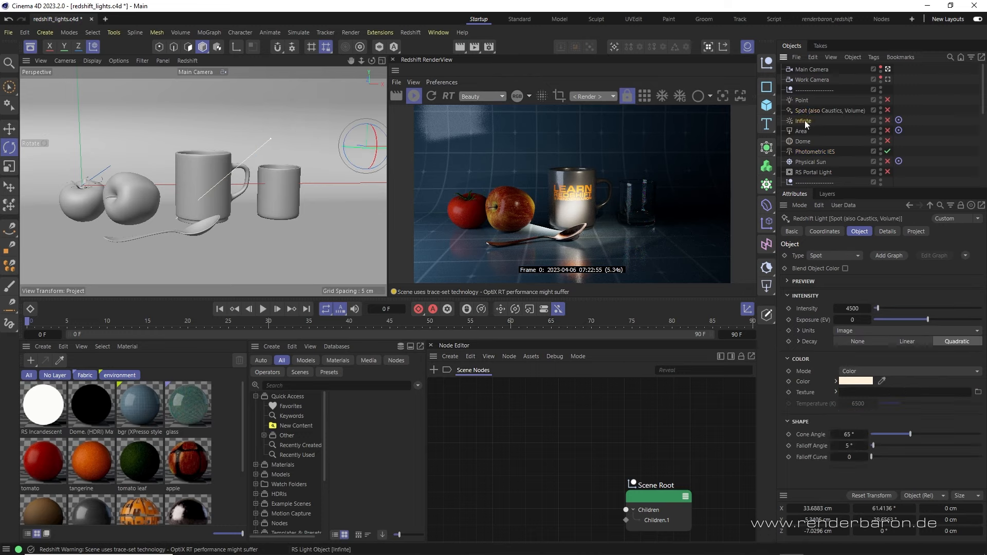
{"action": "left_click", "coordinate": [815, 151]}
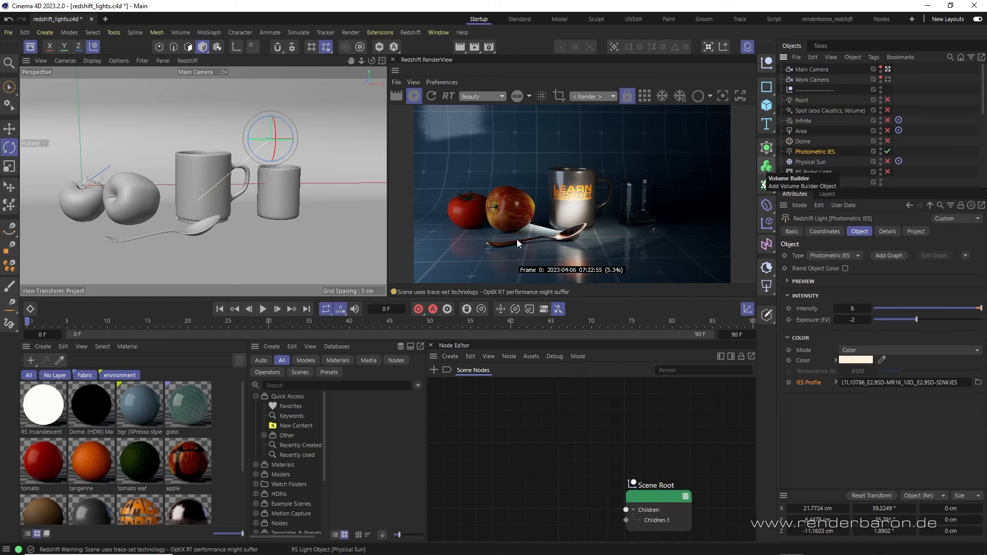
Step: Set the shadow Softness of the Photometric IES light to 6
{"action": "left_click", "coordinate": [888, 232]}
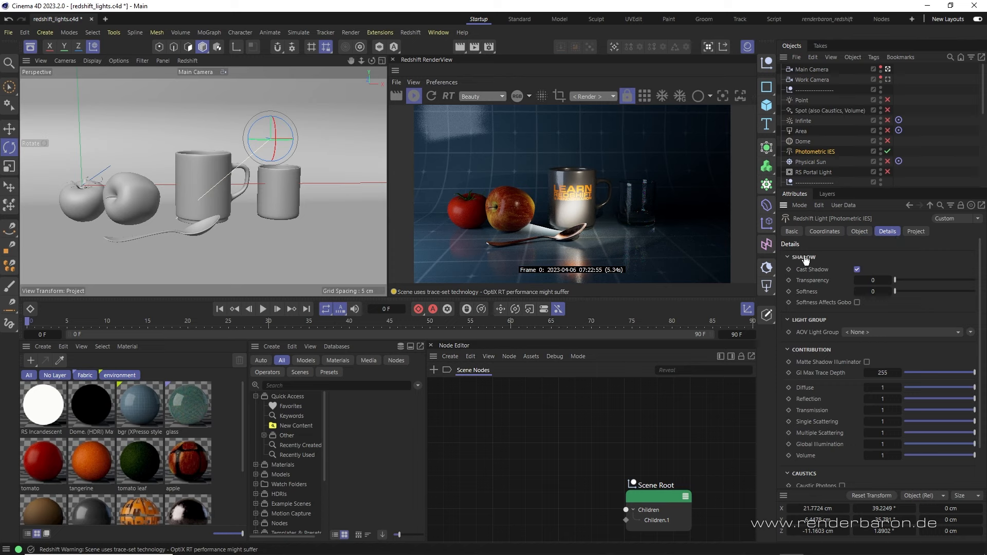
{"action": "left_click_drag", "start_coordinate": [869, 292], "coordinate": [897, 295]}
{"action": "type", "text": "6"}
{"action": "key", "text": "Return"}
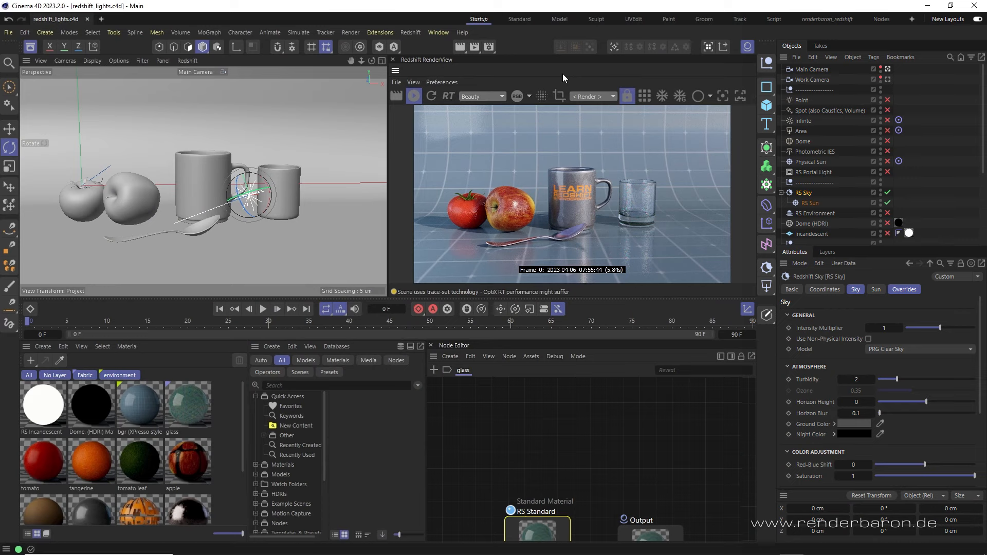
{"action": "left_click", "coordinate": [412, 32]}
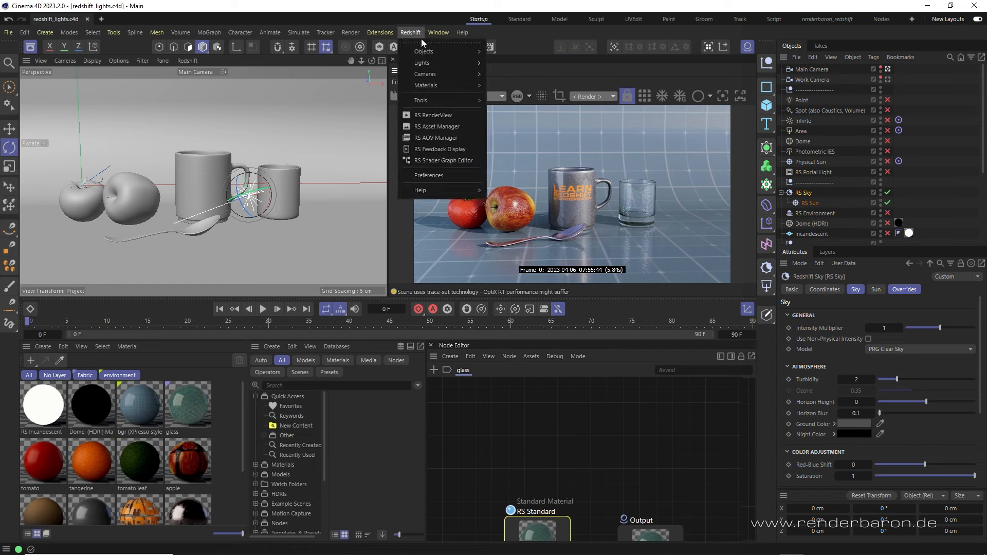
{"action": "mouse_move", "coordinate": [452, 51]}
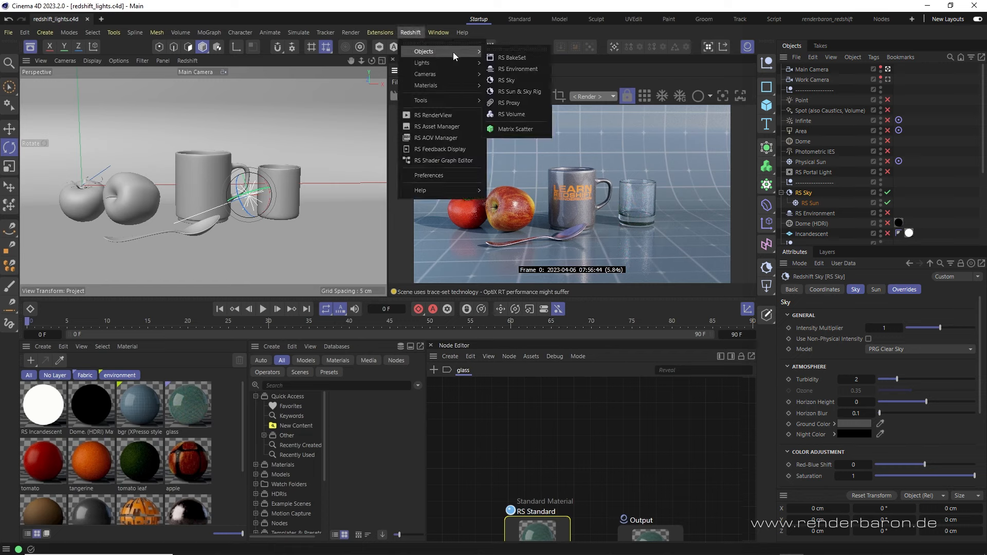
{"action": "left_click", "coordinate": [579, 129]}
Step: Rotate the RS Sun to a low, nearly horizontal angle with a heading of about 53° and look through the Work Camera
{"action": "left_click", "coordinate": [815, 204]}
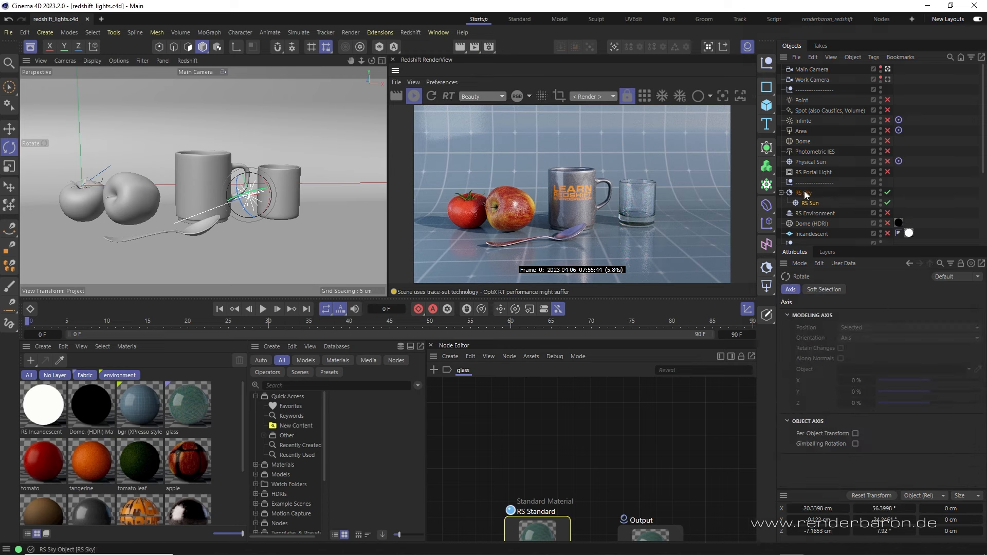
{"action": "left_click_drag", "start_coordinate": [264, 180], "coordinate": [277, 205]}
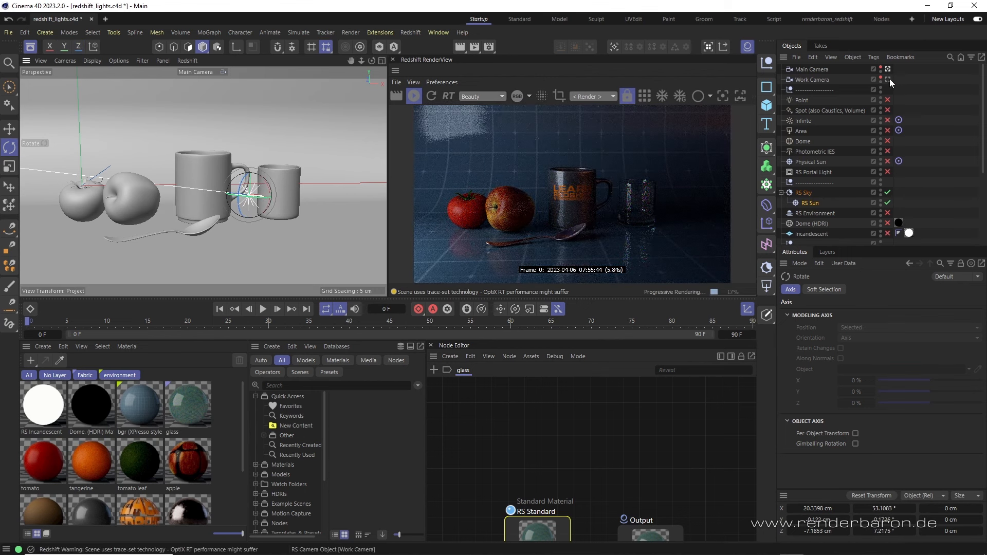
{"action": "left_click", "coordinate": [887, 79]}
{"action": "mouse_move", "coordinate": [217, 213]}
{"action": "left_mouse_down", "text": "alt"}
{"action": "mouse_move", "coordinate": [190, 214]}
{"action": "mouse_move", "coordinate": [208, 215]}
{"action": "left_mouse_up", "text": "alt"}
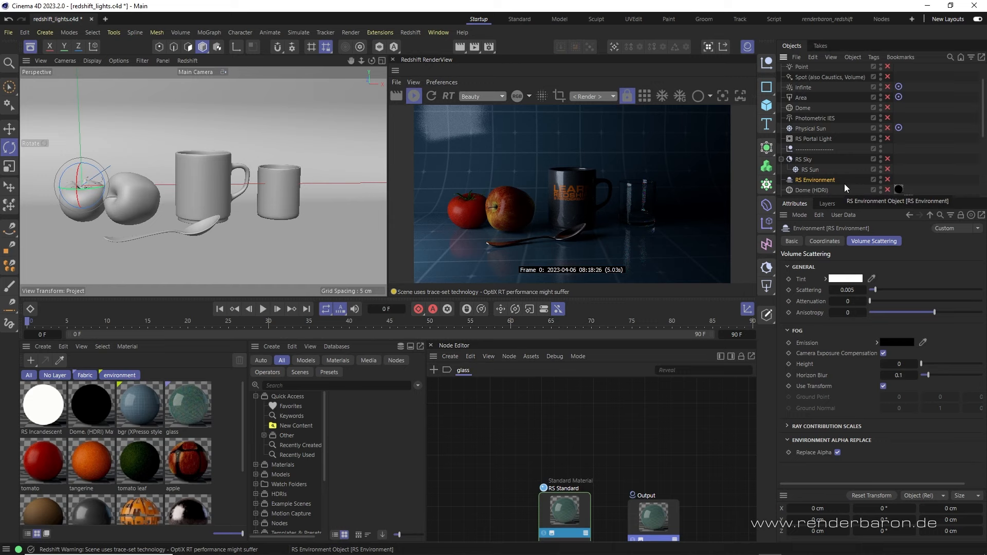
Step: Enable the RS Environment and the Spot light, and adjust the Spot light's Volume contribution, ending at 1
{"action": "left_click", "coordinate": [887, 179]}
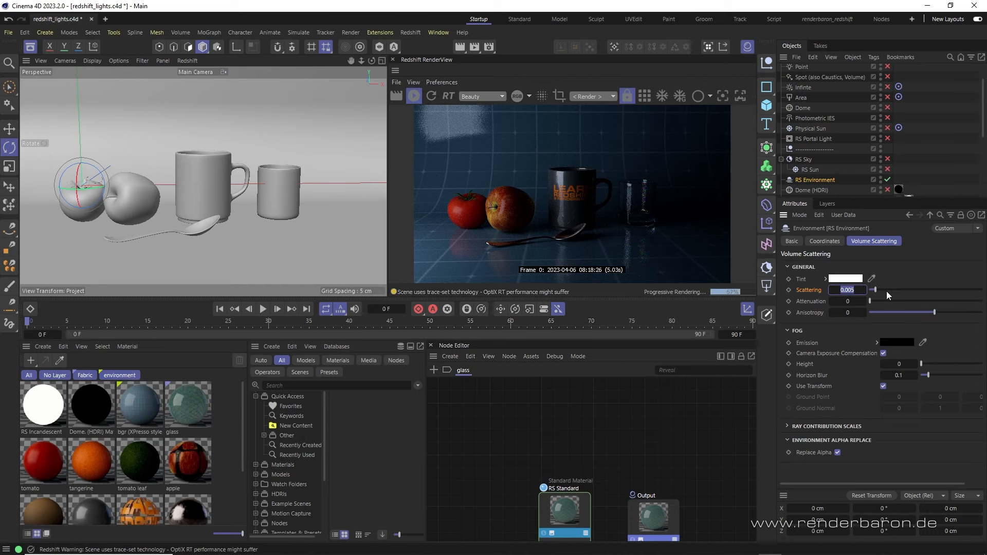
{"action": "left_click", "coordinate": [856, 76]}
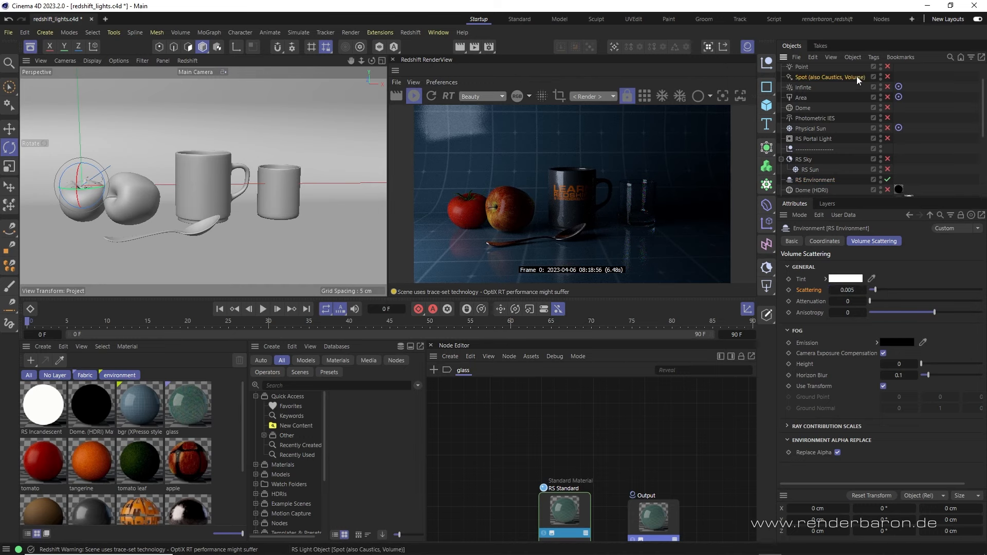
{"action": "left_click", "coordinate": [887, 77]}
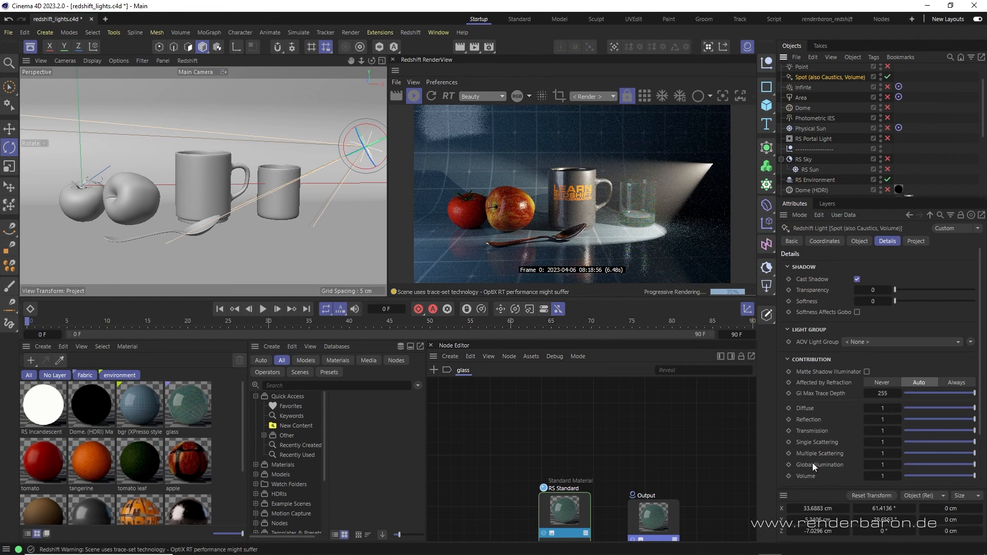
{"action": "mouse_move", "coordinate": [974, 477]}
{"action": "left_mouse_down"}
{"action": "mouse_move", "coordinate": [915, 478]}
{"action": "mouse_move", "coordinate": [978, 474]}
{"action": "left_mouse_up"}
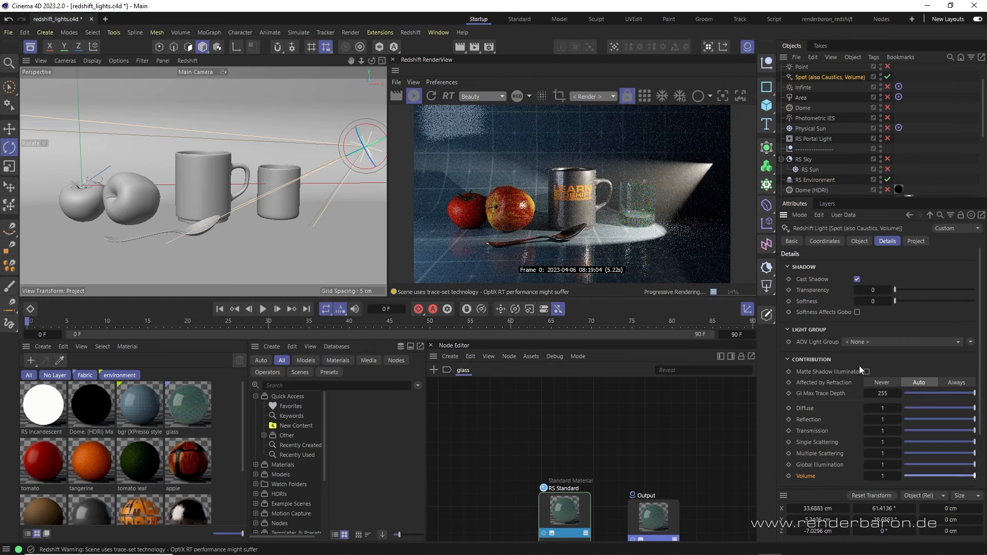
{"action": "left_click", "coordinate": [767, 287]}
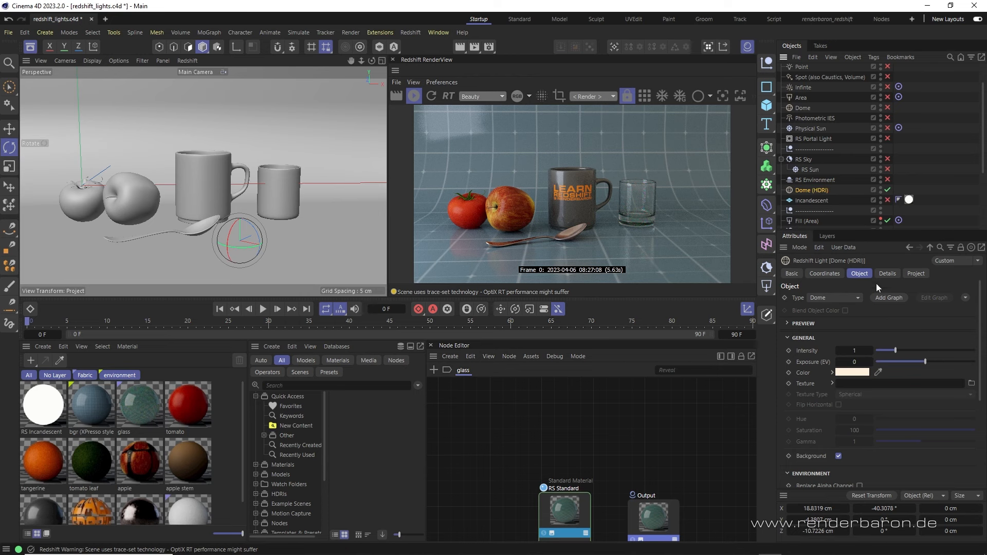
Step: Add a shader graph to the Dome (HDRI) light and open its RS Dome Light node for editing
{"action": "left_click", "coordinate": [889, 298]}
{"action": "double_click", "coordinate": [52, 411]}
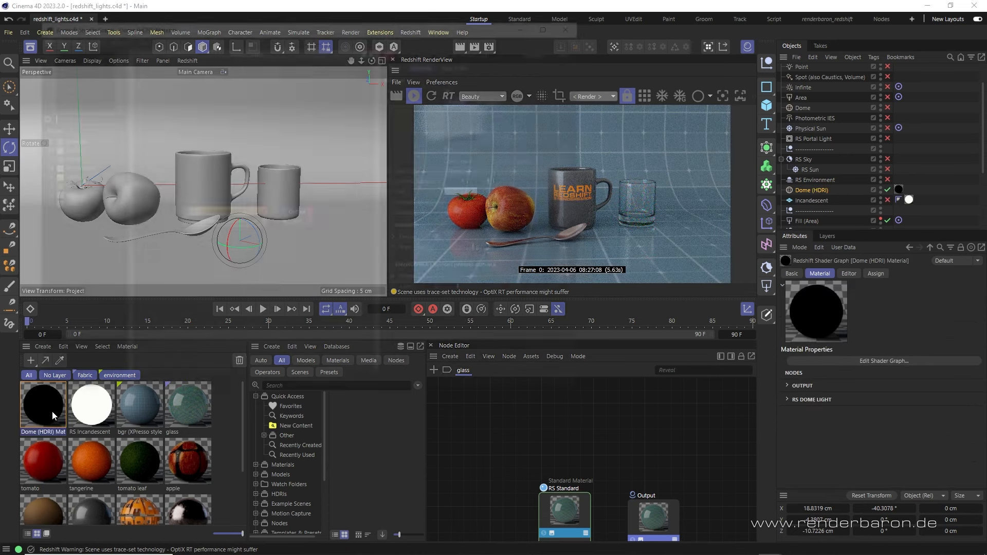
{"action": "left_click", "coordinate": [251, 214]}
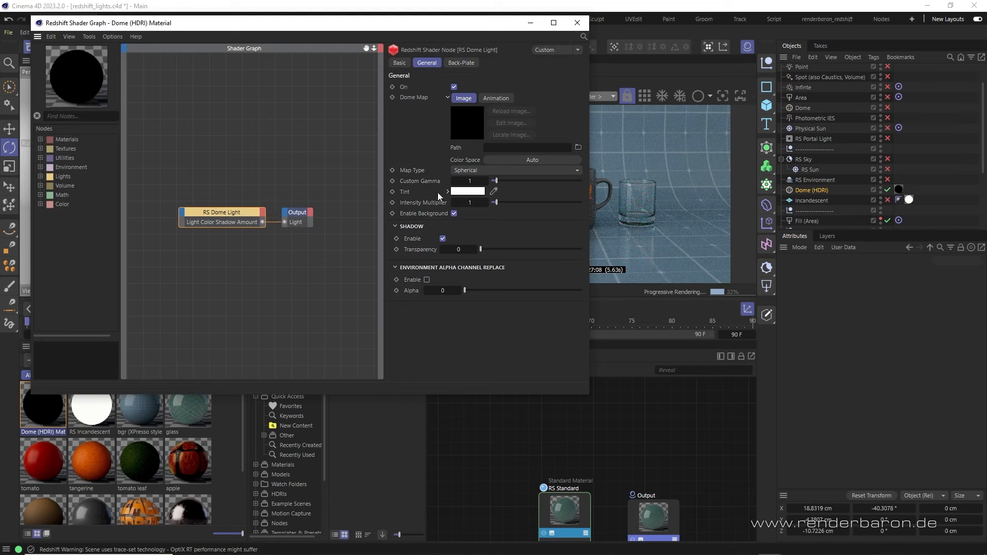
Step: Load syferfontein_18d_clear_puresky_2k as the Dome Map, set the Custom Gamma to 0.5 and close the shader graph
{"action": "left_click", "coordinate": [579, 147]}
{"action": "left_click", "coordinate": [618, 216]}
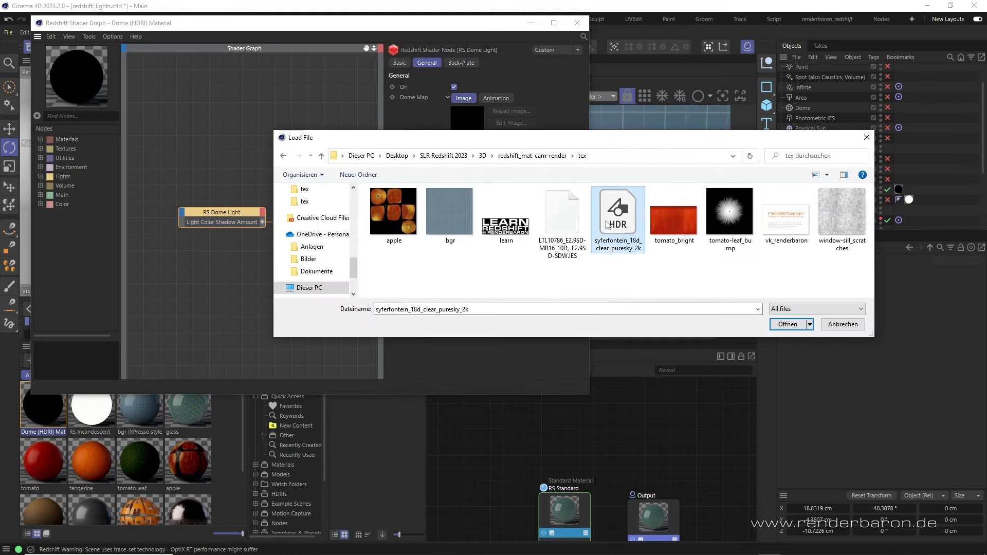
{"action": "left_click", "coordinate": [792, 323]}
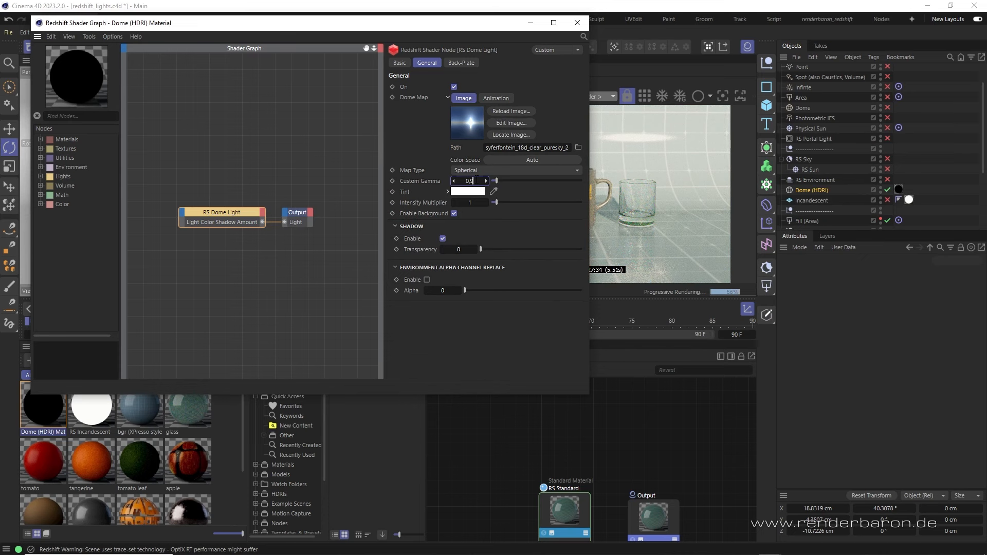
{"action": "left_click", "coordinate": [576, 23]}
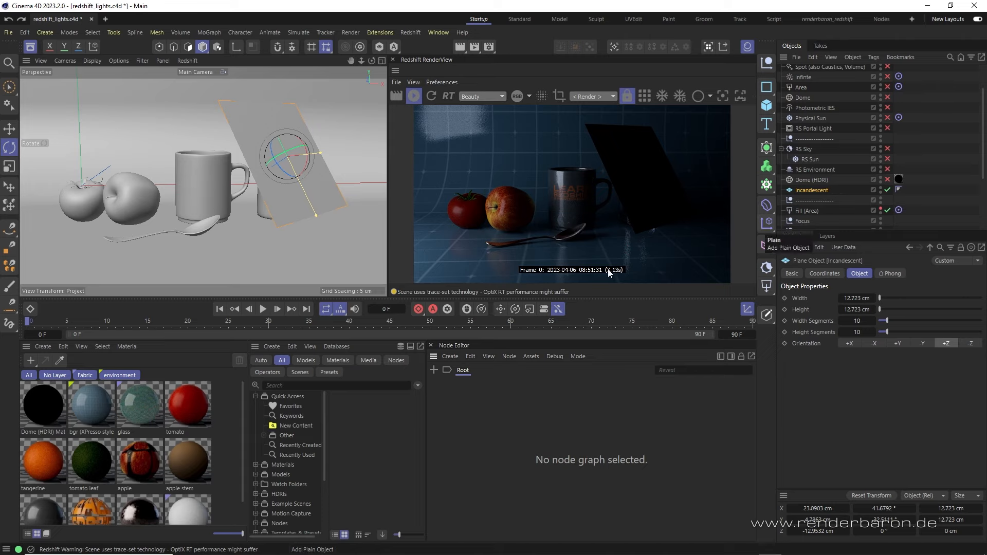
Step: Create a Redshift Incandescent material and assign it to the Incandescent plane
{"action": "left_click", "coordinate": [42, 347]}
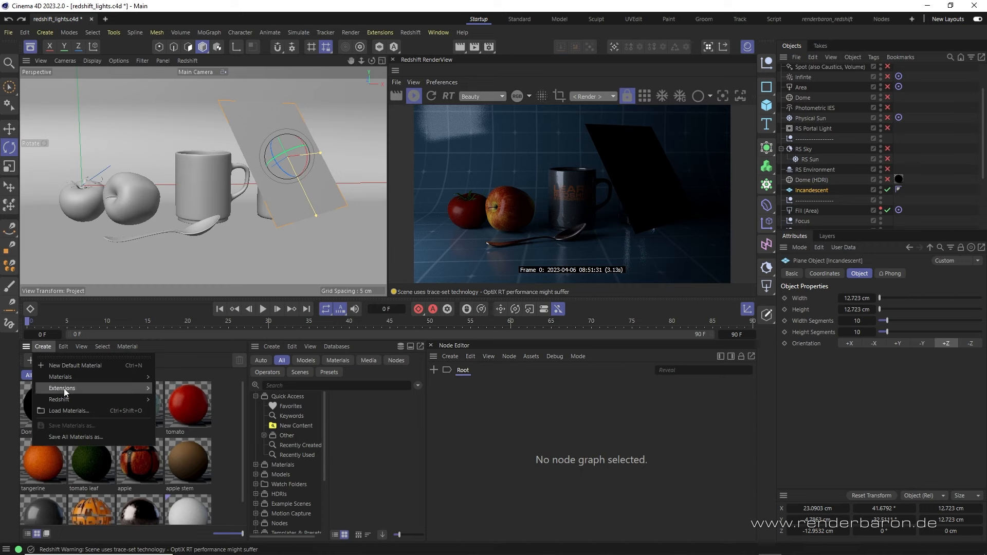
{"action": "mouse_move", "coordinate": [66, 400]}
{"action": "mouse_move", "coordinate": [173, 400]}
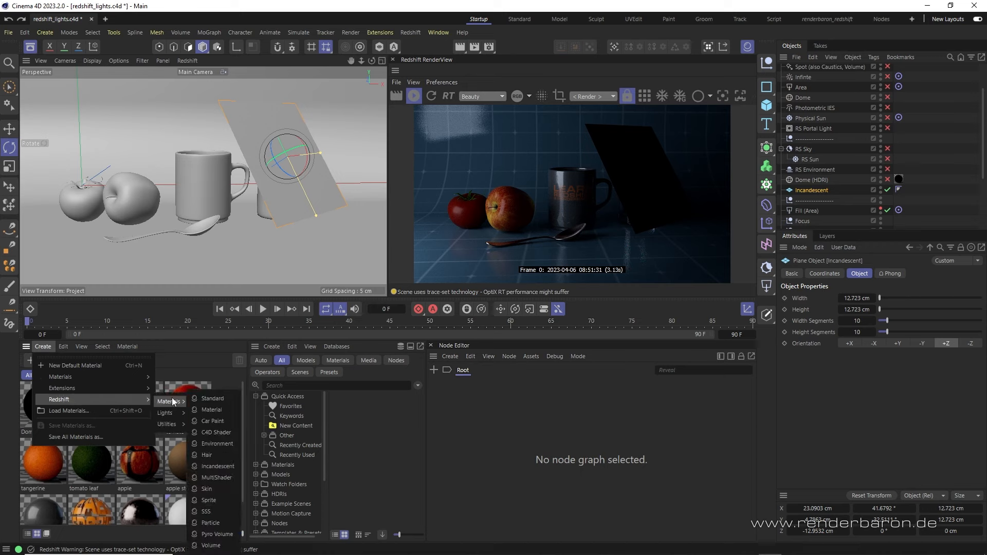
{"action": "left_click", "coordinate": [218, 466]}
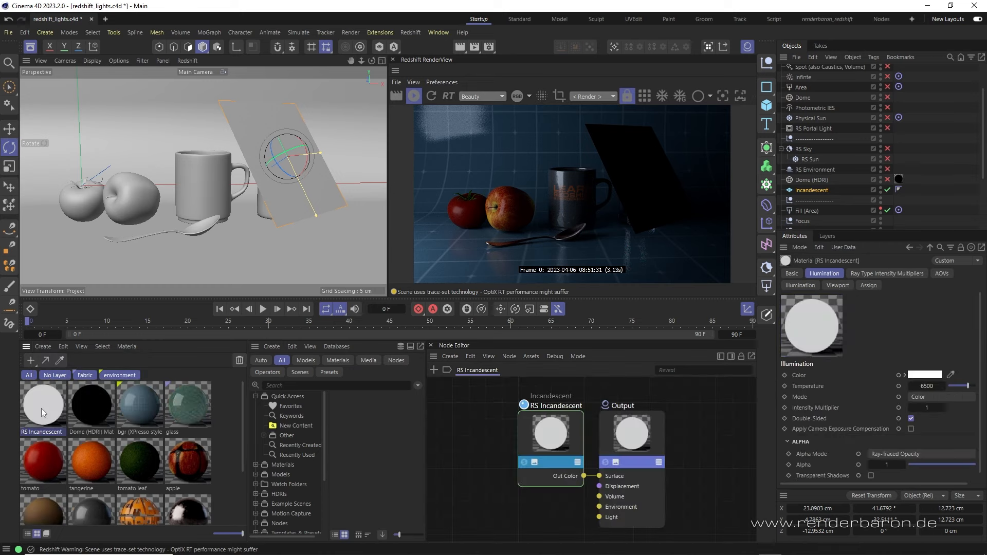
{"action": "left_click_drag", "start_coordinate": [41, 408], "coordinate": [779, 223]}
{"action": "left_click_drag", "start_coordinate": [815, 190], "coordinate": [815, 190]}
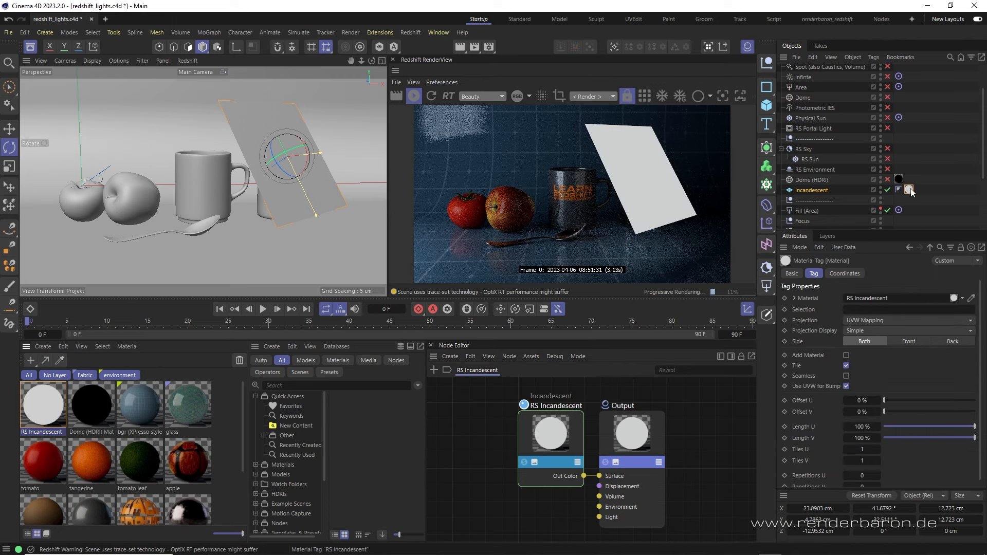
Step: Turn off Double-Sided on the RS Incandescent node and set its Intensity Multiplier to 10
{"action": "left_click", "coordinate": [572, 418]}
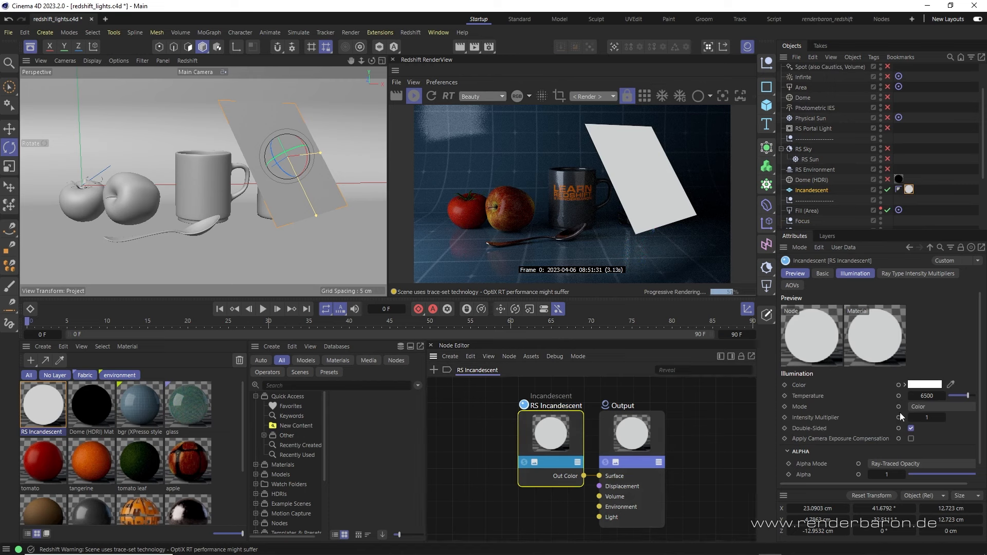
{"action": "double_click", "coordinate": [927, 402]}
{"action": "type", "text": "10"}
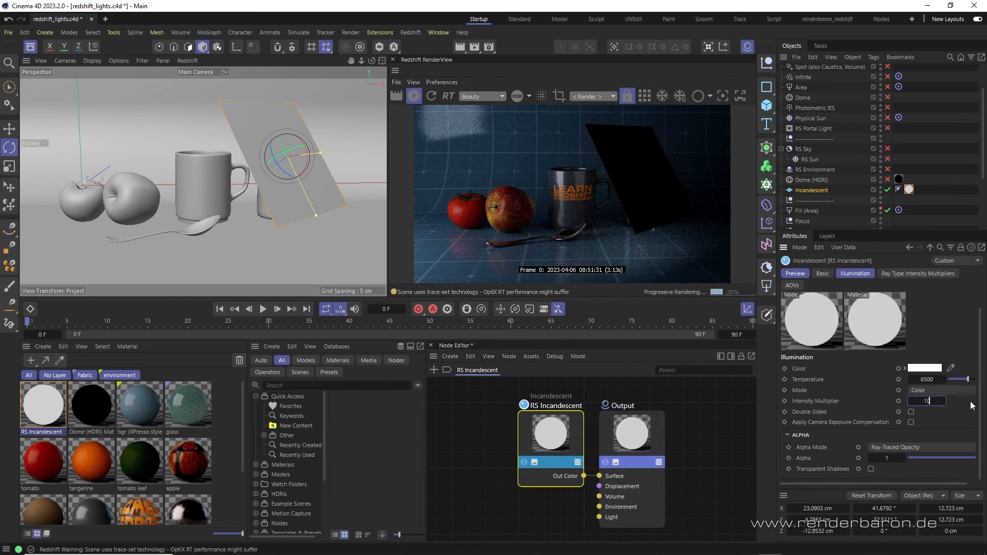
{"action": "key", "text": "Return"}
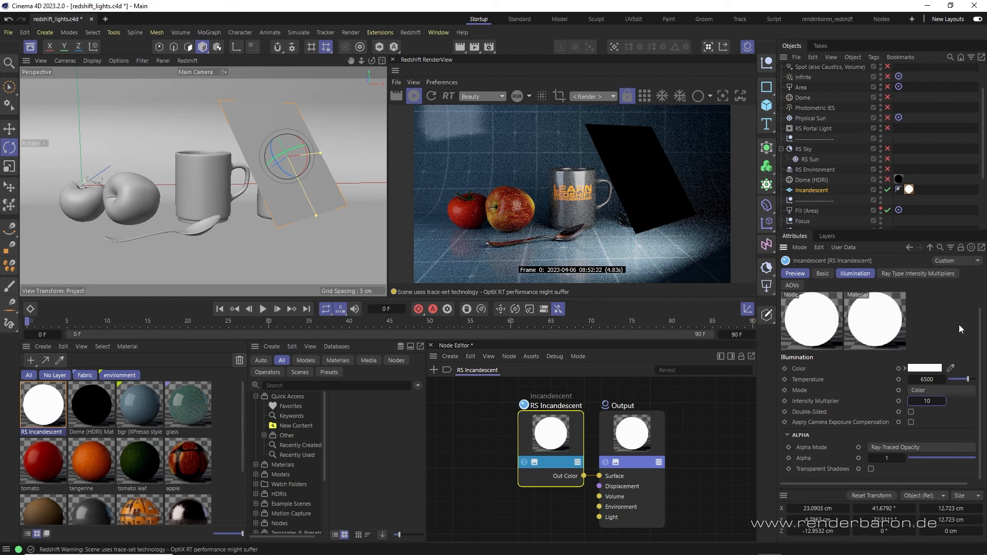
Step: Compare the Area light's intensity and shape settings with the RS Incandescent node
{"action": "left_click", "coordinate": [799, 86]}
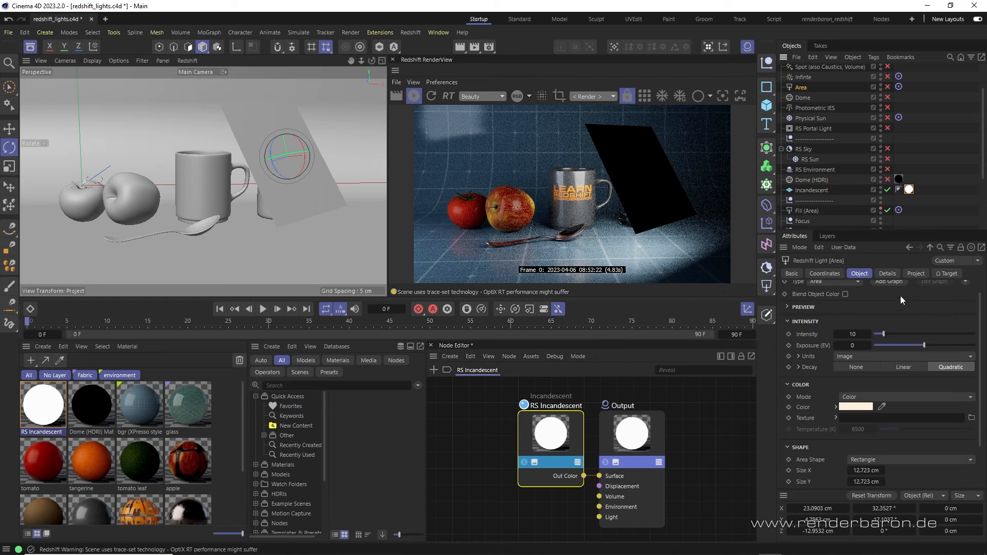
{"action": "left_click", "coordinate": [569, 421]}
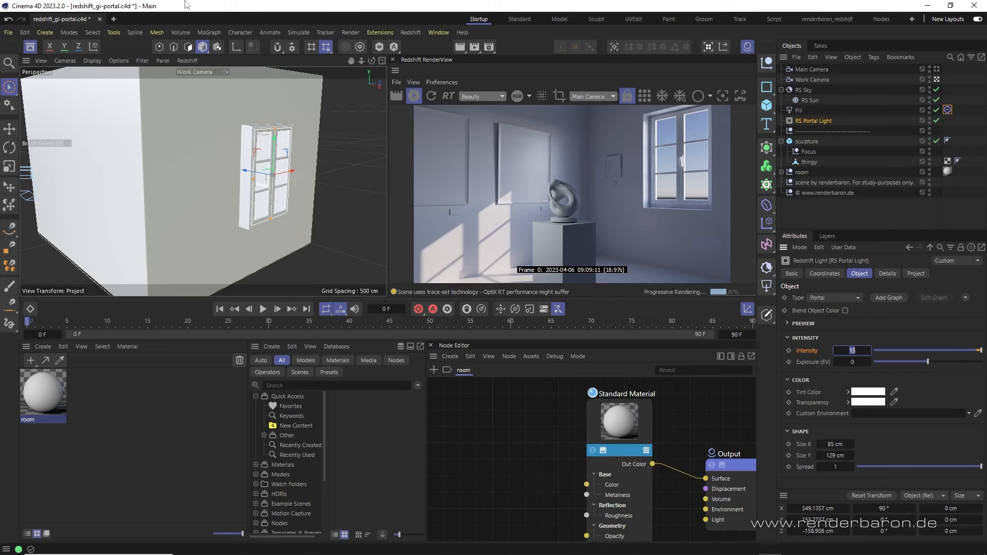
Step: Set the intensity of the RS Portal Light at the room's window to 25
{"action": "left_click", "coordinate": [819, 119]}
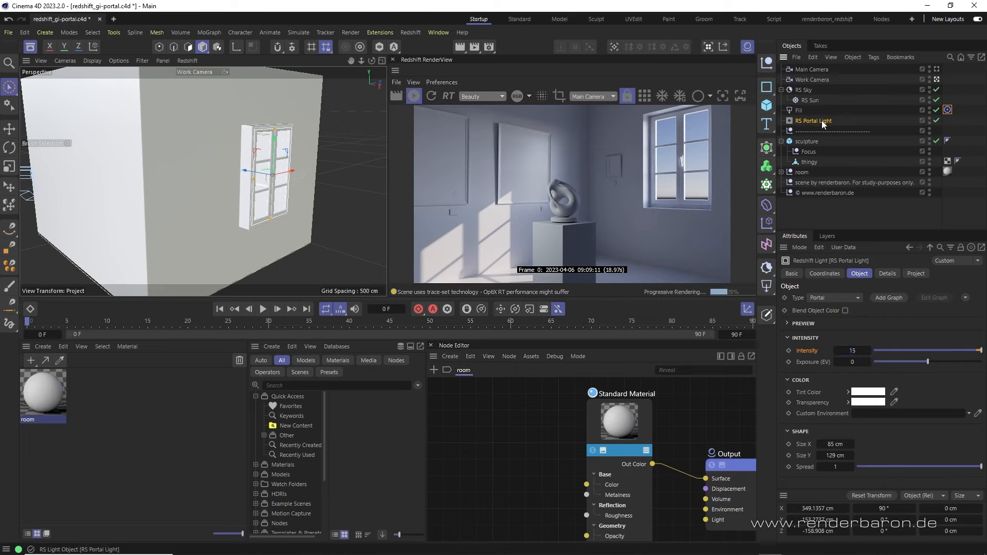
{"action": "double_click", "coordinate": [852, 350]}
{"action": "type", "text": "25"}
{"action": "key", "text": "Return"}
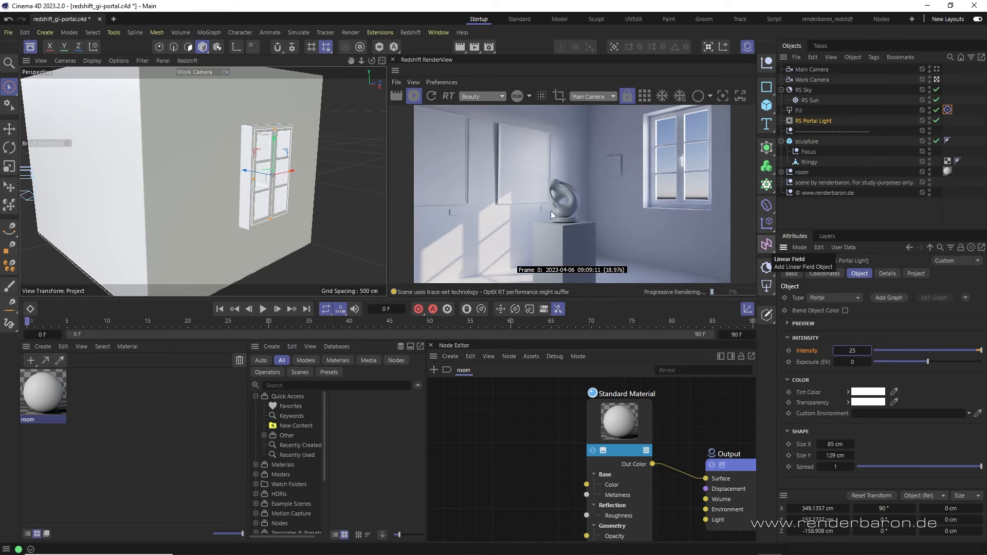
{"action": "mouse_move", "coordinate": [244, 178]}
{"action": "left_mouse_down"}
{"action": "mouse_move", "coordinate": [270, 180]}
{"action": "mouse_move", "coordinate": [243, 175]}
{"action": "left_mouse_up"}
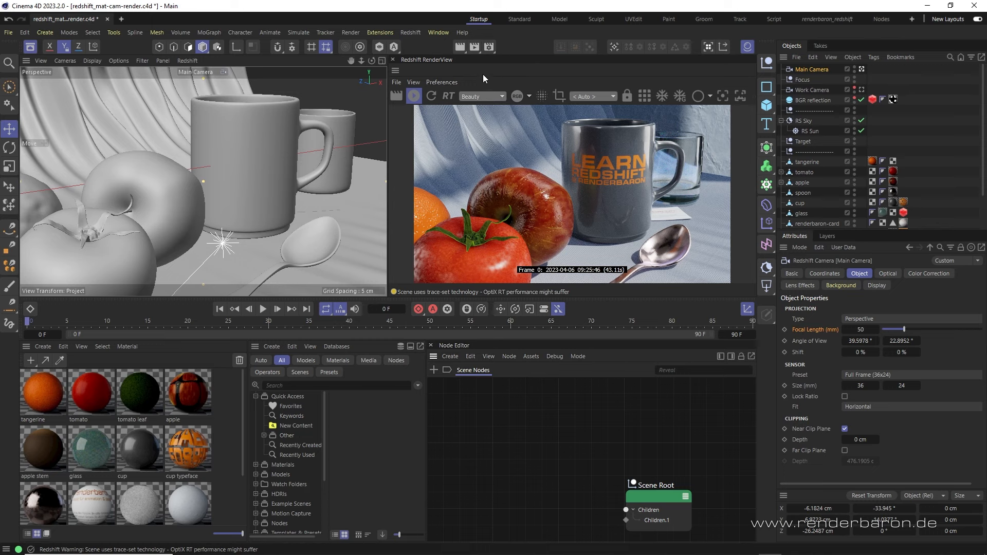
Step: Browse the Redshift camera options and show the Main Camera's Optical settings for exposure and depth of field
{"action": "left_click", "coordinate": [415, 32]}
{"action": "mouse_move", "coordinate": [439, 73]}
{"action": "left_click", "coordinate": [887, 274]}
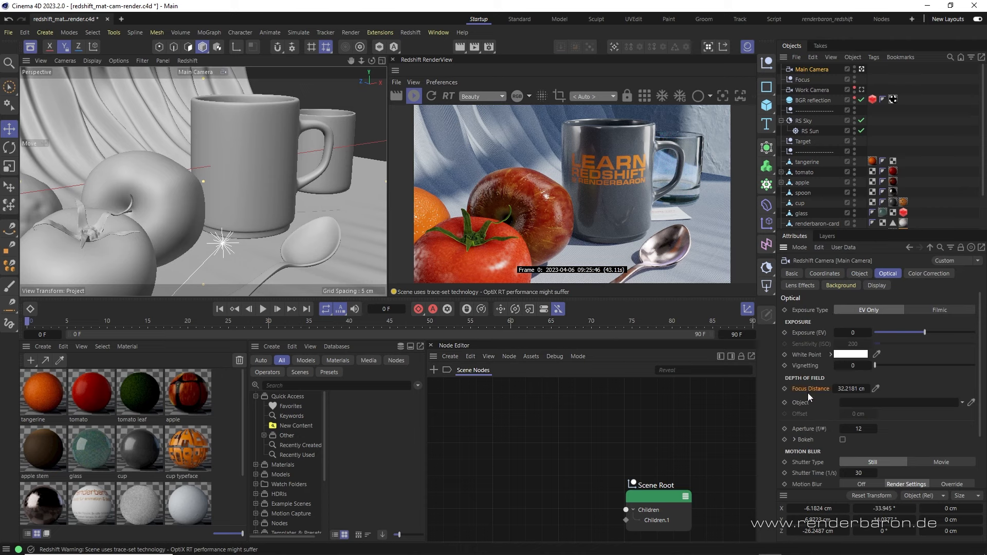
Step: Link the Focus null as the Main Camera's depth-of-field object and reposition the null near the cup
{"action": "left_click", "coordinate": [806, 463]}
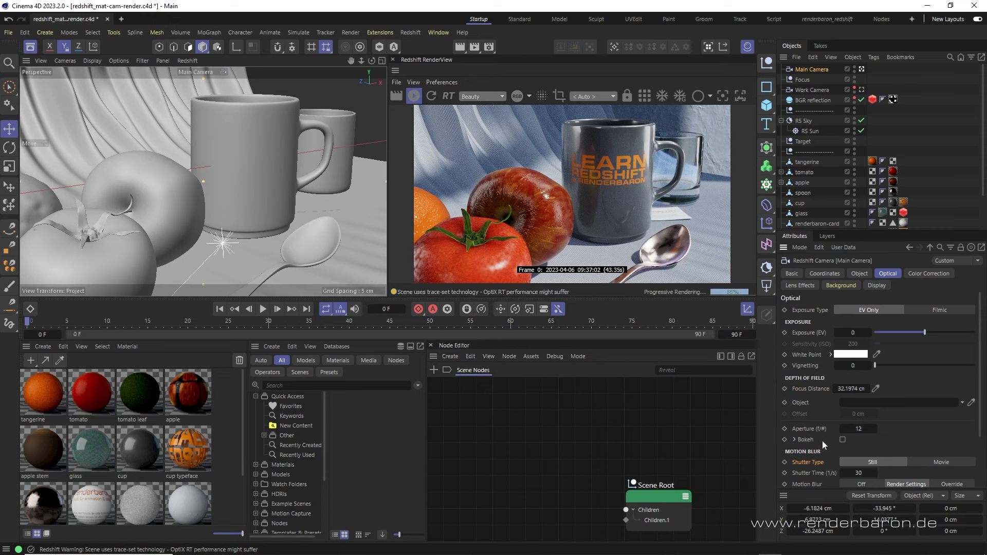
{"action": "left_click", "coordinate": [802, 80]}
{"action": "left_click_drag", "start_coordinate": [278, 163], "coordinate": [283, 164]}
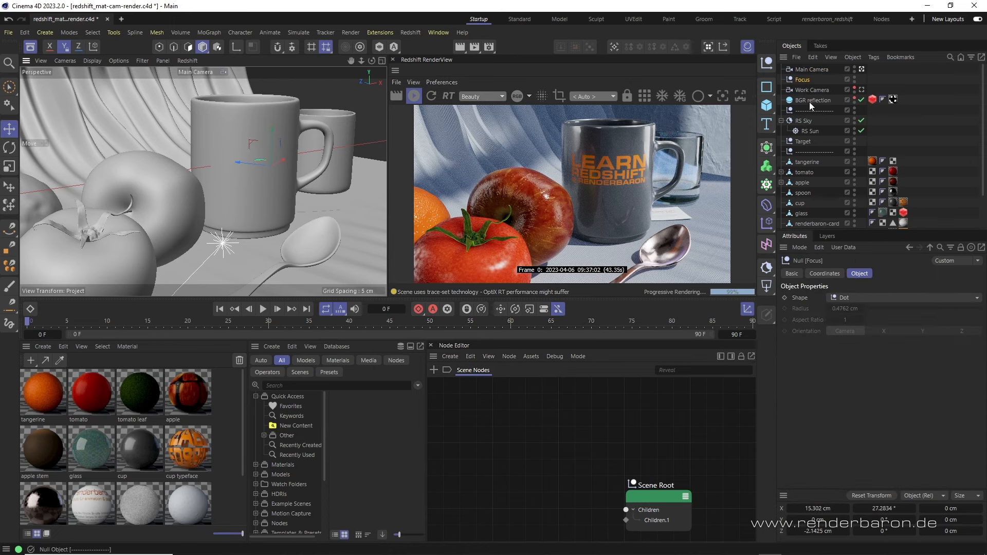
{"action": "left_click", "coordinate": [811, 70]}
{"action": "left_click_drag", "start_coordinate": [803, 81], "coordinate": [866, 407]}
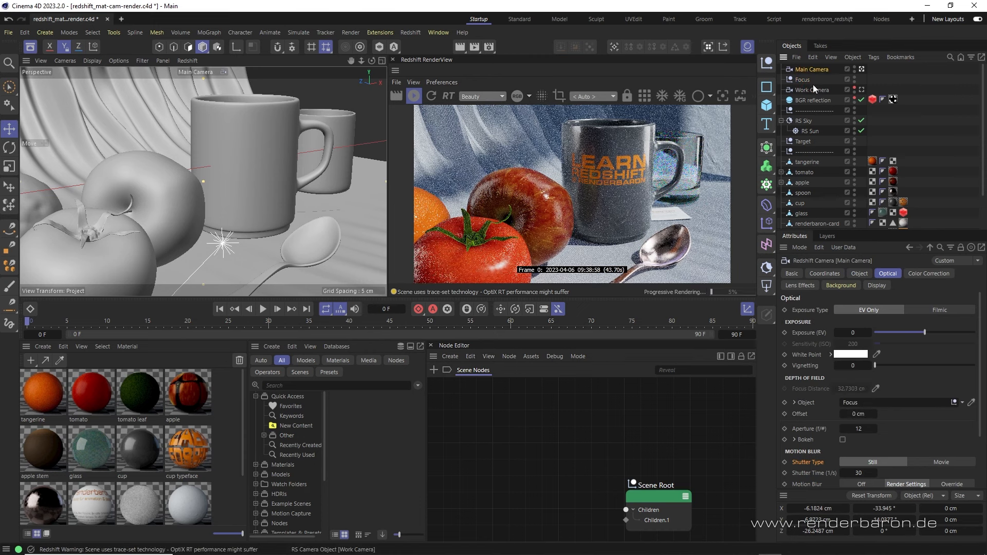
{"action": "left_click", "coordinate": [273, 165]}
{"action": "left_click_drag", "start_coordinate": [274, 166], "coordinate": [252, 177]}
Step: Enable Bokeh on the Main Camera and adjust the lower point of its RGB curve in Color Correction
{"action": "left_click", "coordinate": [811, 69]}
{"action": "left_click", "coordinate": [842, 439]}
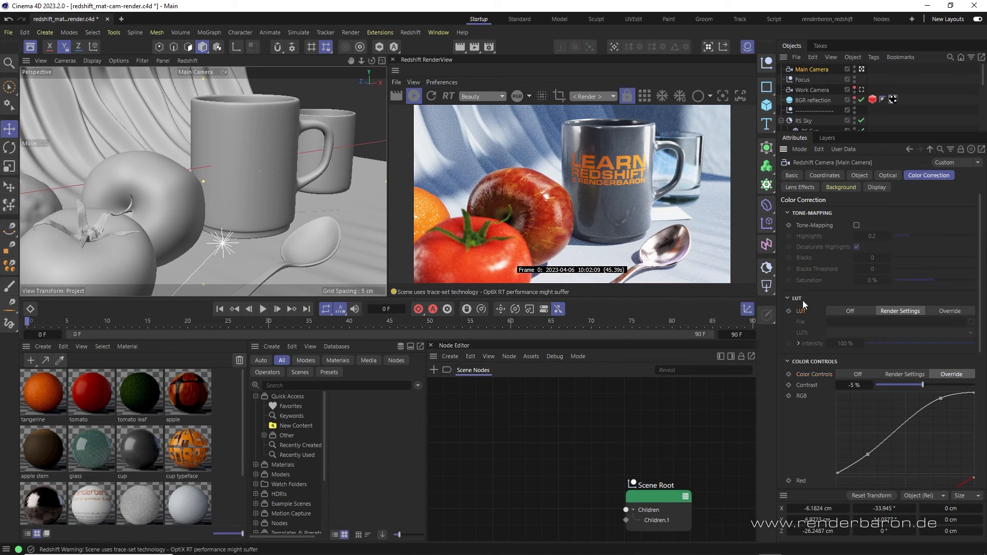
{"action": "left_click_drag", "start_coordinate": [867, 455], "coordinate": [873, 459]}
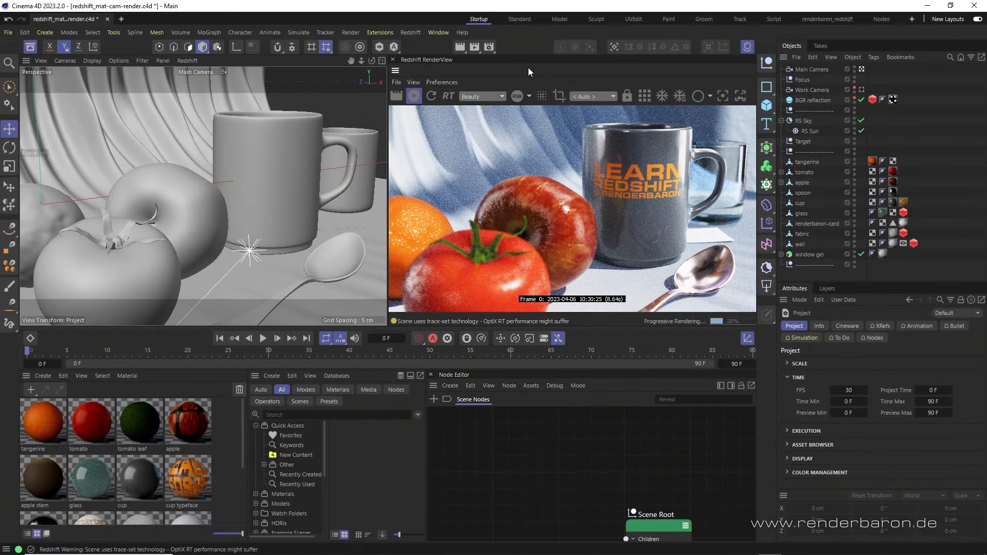
Step: Examine the Redshift renderer's render settings, comparing the Basic and Advanced modes
{"action": "left_click", "coordinate": [489, 46]}
{"action": "left_click_drag", "start_coordinate": [552, 49], "coordinate": [200, 108]}
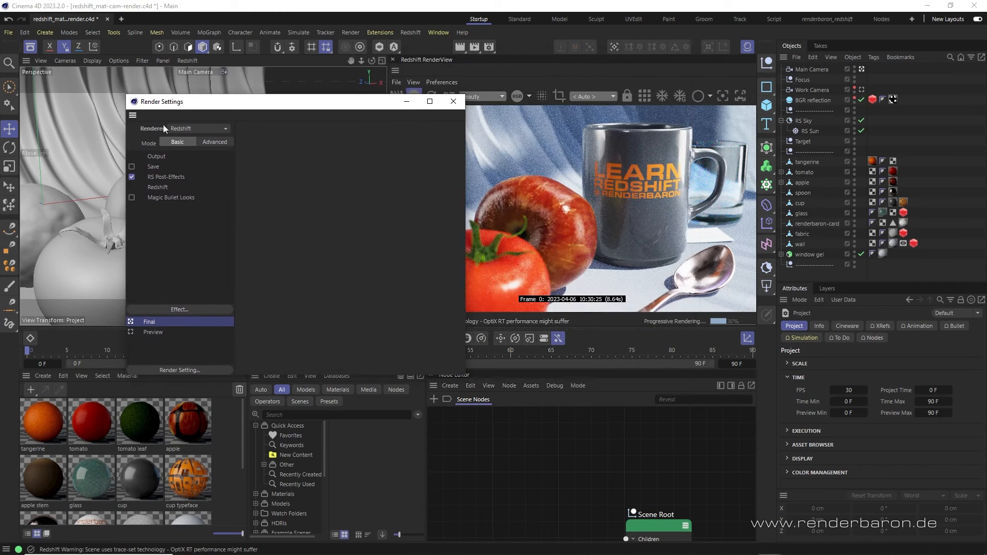
{"action": "left_click", "coordinate": [188, 127]}
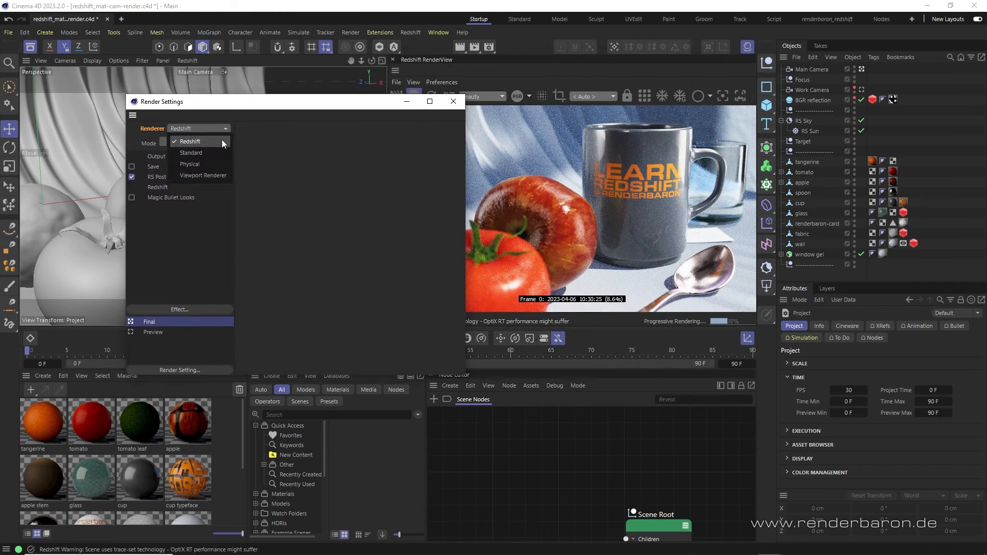
{"action": "left_click", "coordinate": [297, 141]}
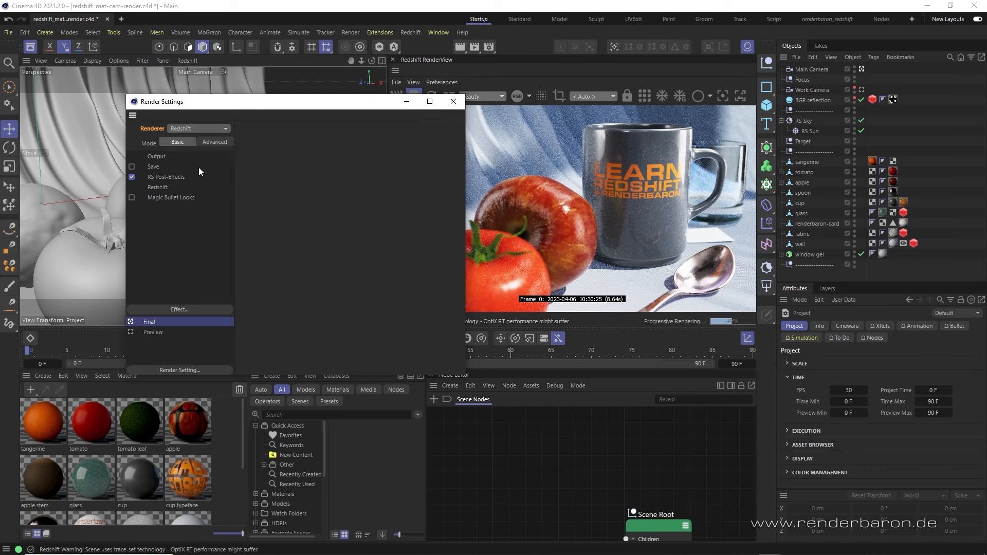
{"action": "left_click", "coordinate": [213, 141]}
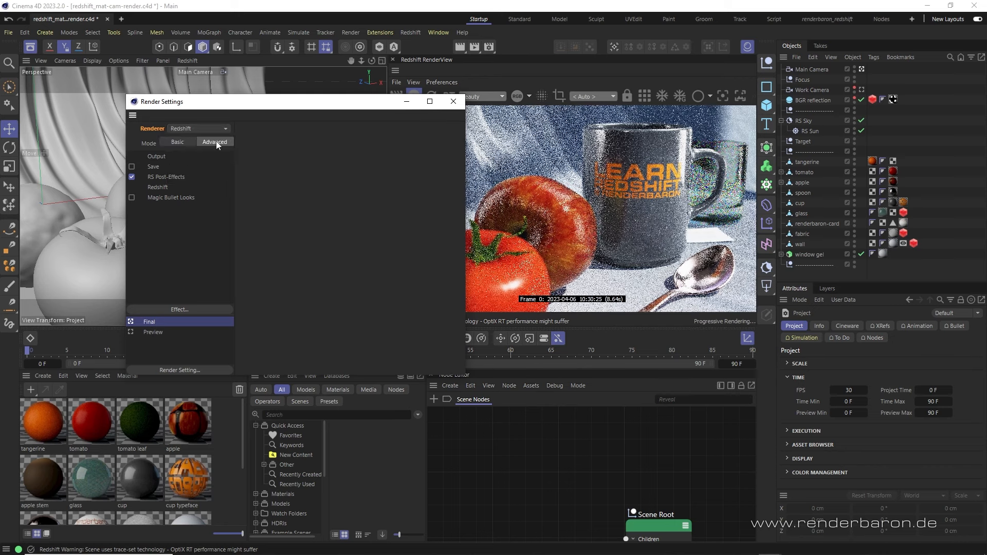
{"action": "left_click", "coordinate": [168, 187]}
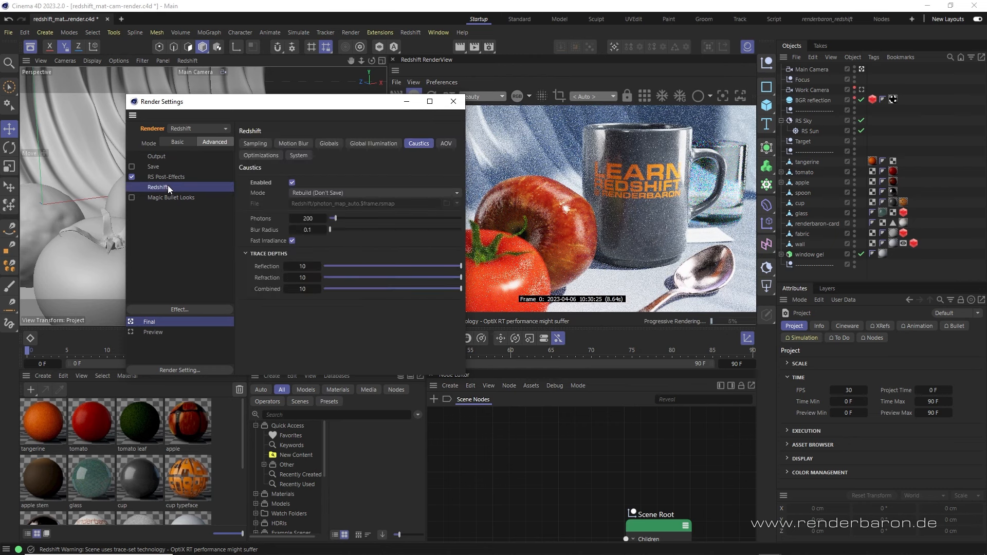
{"action": "left_click", "coordinate": [174, 143]}
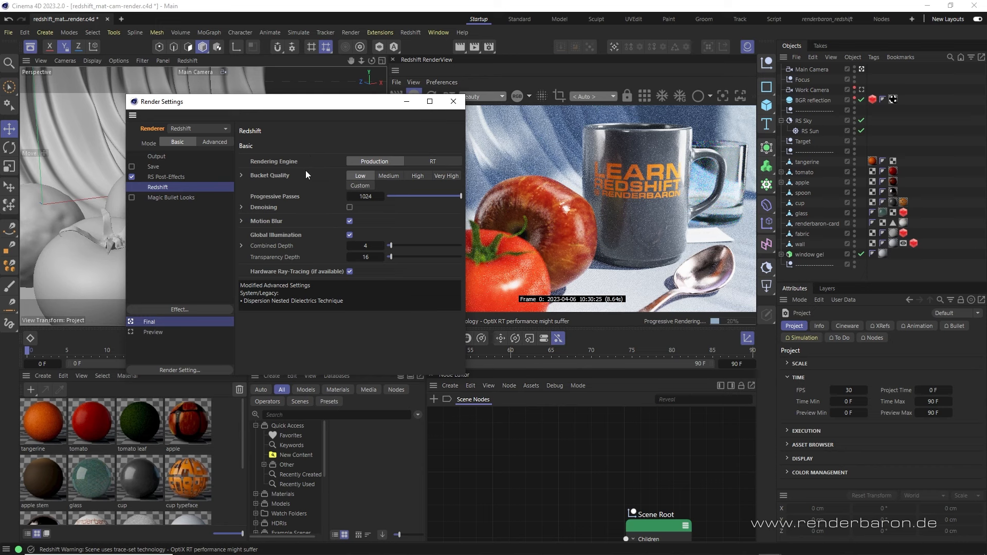
{"action": "left_click", "coordinate": [220, 141]}
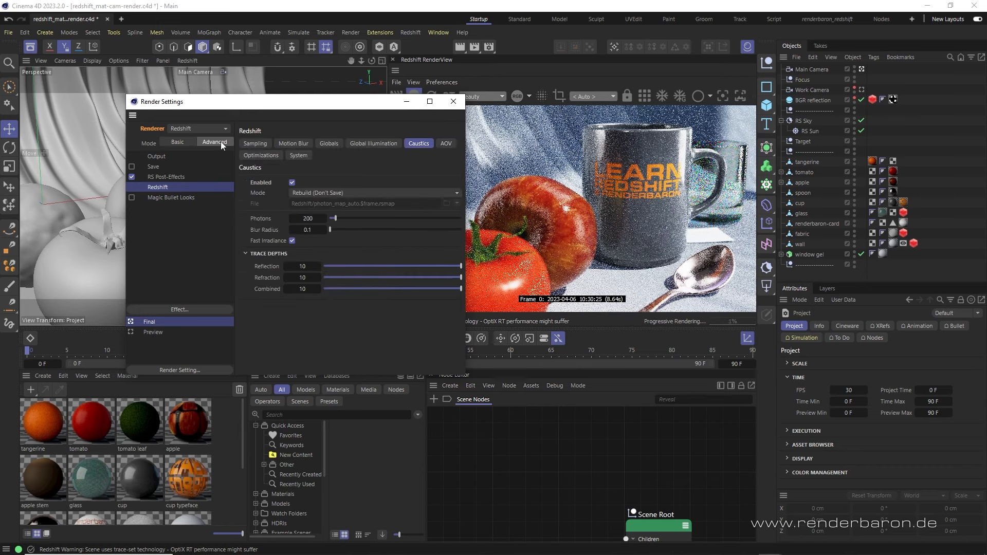
{"action": "left_click", "coordinate": [179, 141]}
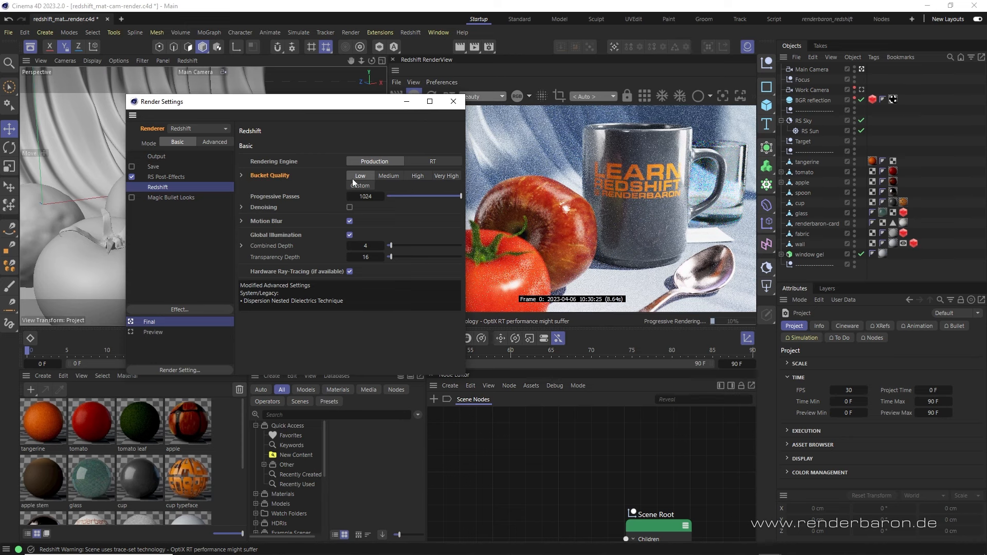
Step: Compare Medium and Low Bucket Quality with bucket rendering, set the Threshold to 0.157 and return to progressive rendering
{"action": "left_click", "coordinate": [644, 95]}
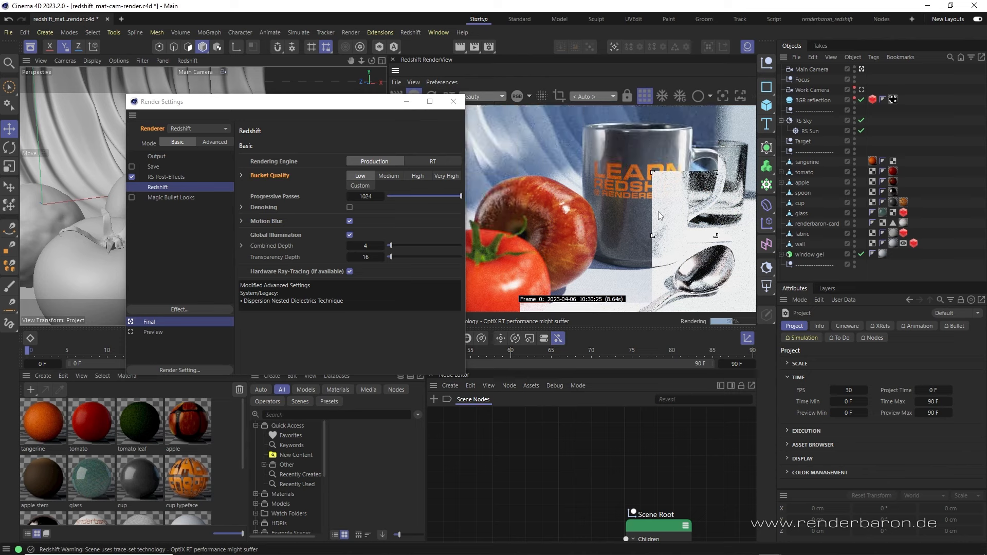
{"action": "left_click", "coordinate": [389, 175]}
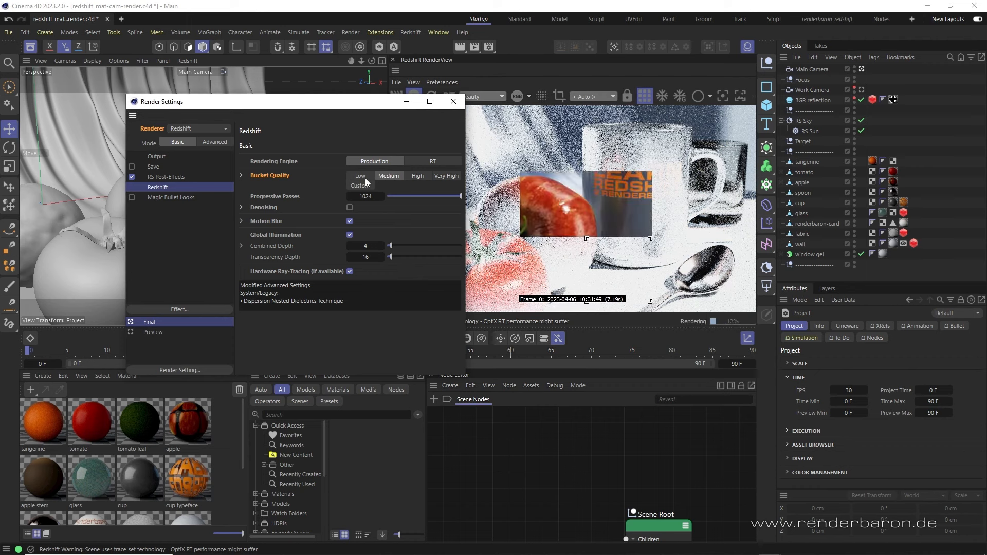
{"action": "left_click", "coordinate": [364, 178]}
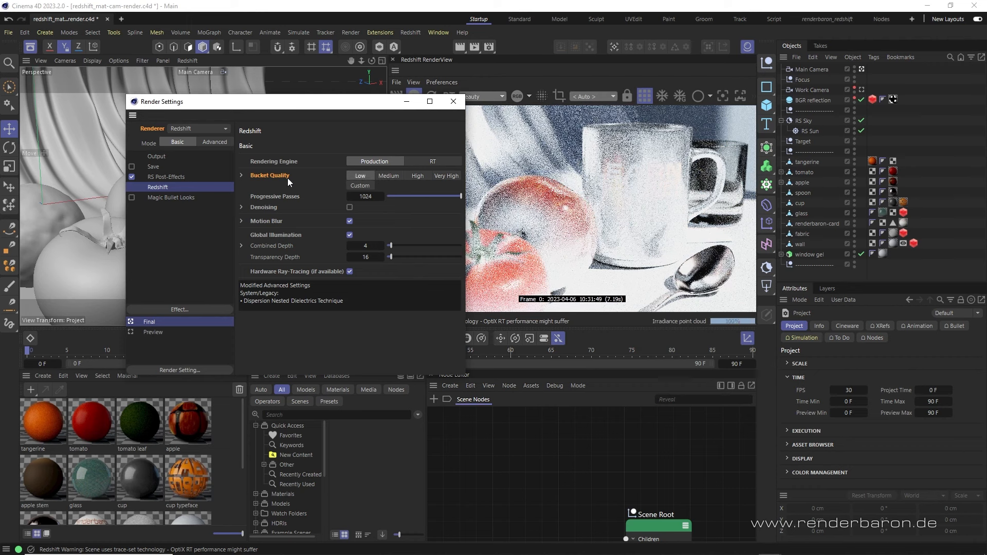
{"action": "left_click", "coordinate": [240, 175]}
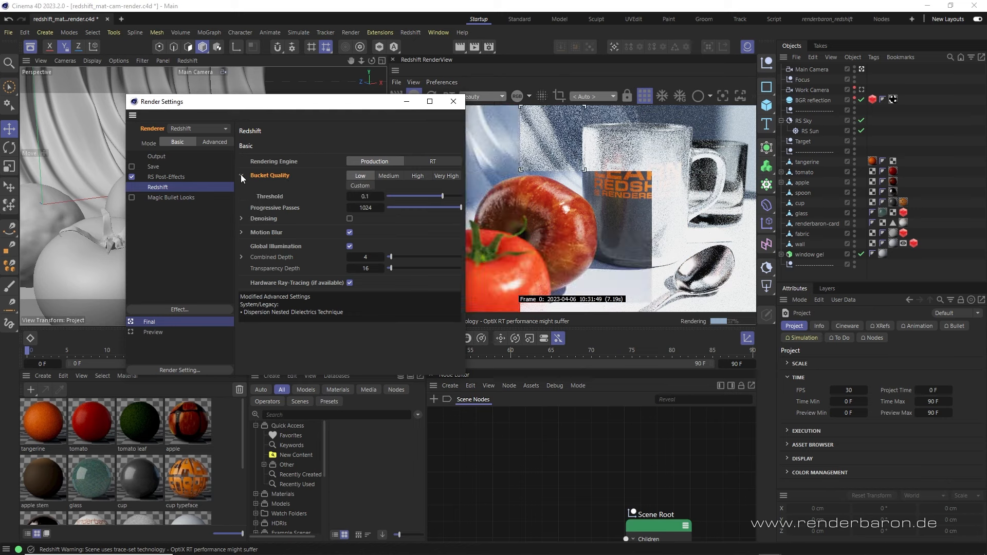
{"action": "left_click", "coordinate": [267, 195]}
{"action": "left_click_drag", "start_coordinate": [362, 197], "coordinate": [370, 195]}
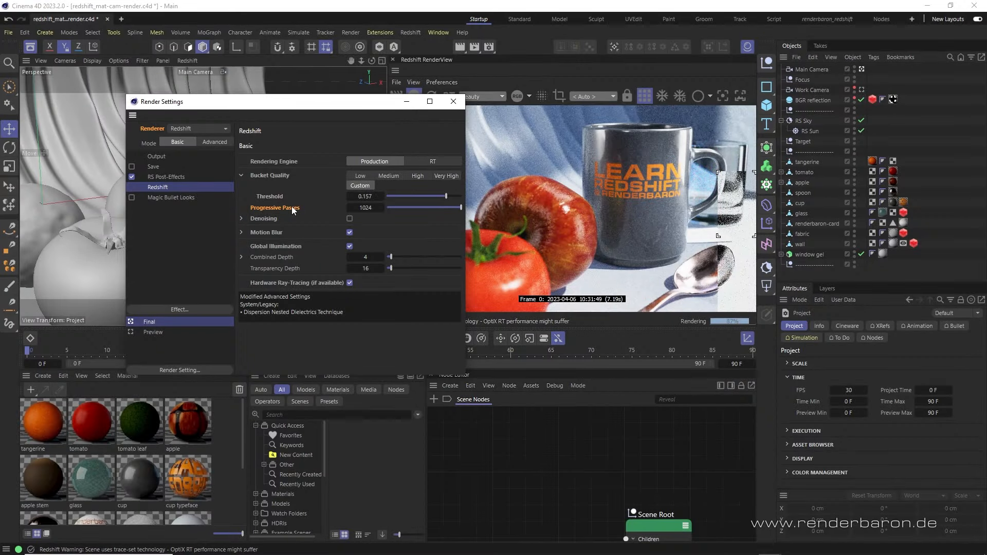
{"action": "left_click", "coordinate": [638, 95]}
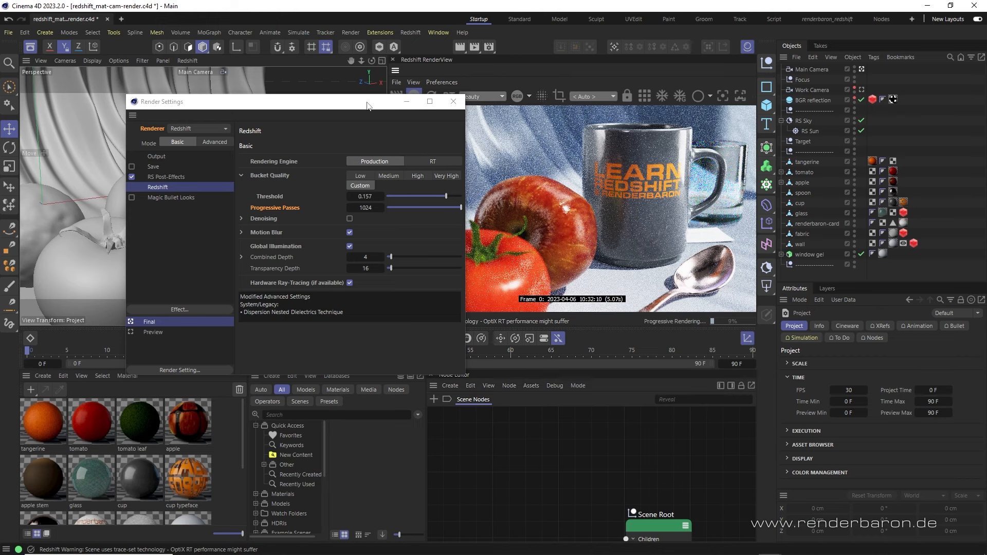
Step: Enable Denoising and try the OptiX, Altus Single, Altus Dual and OIDN engines
{"action": "left_click", "coordinate": [366, 208]}
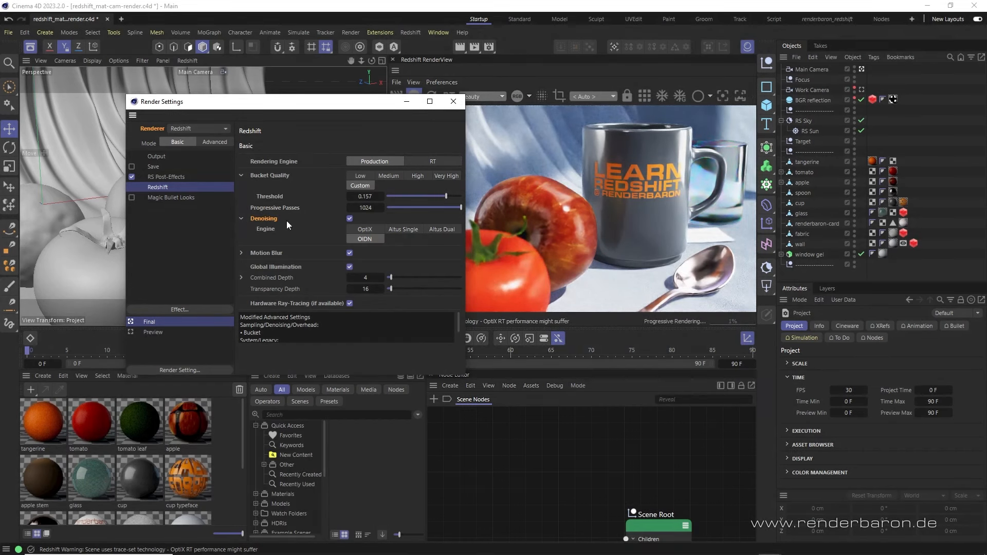
{"action": "left_click_drag", "start_coordinate": [367, 108], "coordinate": [301, 113]}
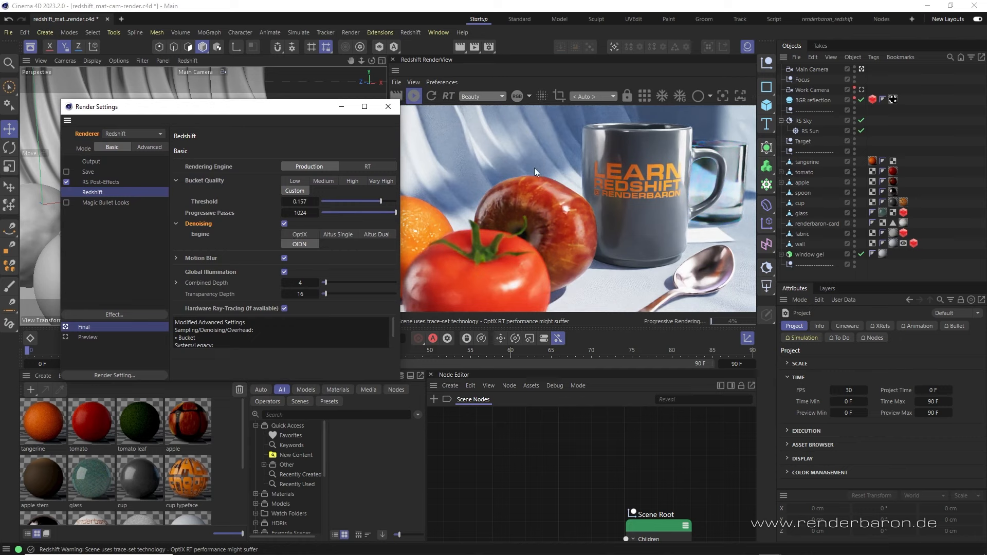
{"action": "left_click", "coordinate": [301, 235]}
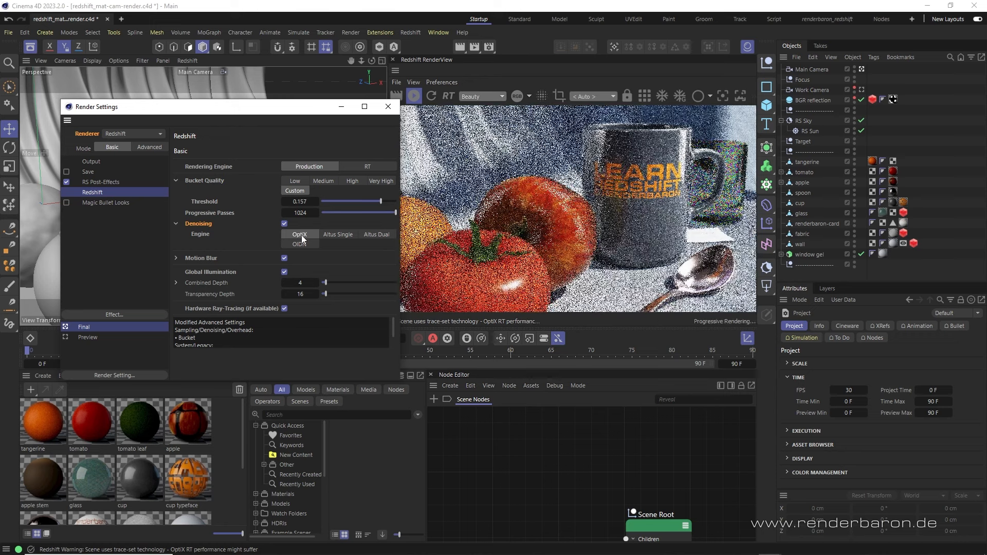
{"action": "left_click", "coordinate": [332, 234]}
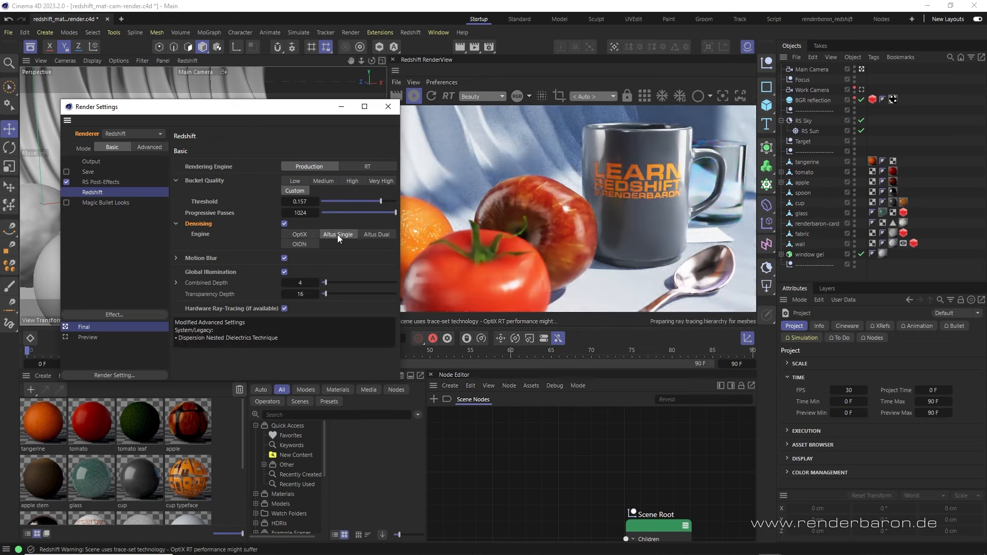
{"action": "left_click", "coordinate": [383, 234]}
{"action": "left_click", "coordinate": [305, 246]}
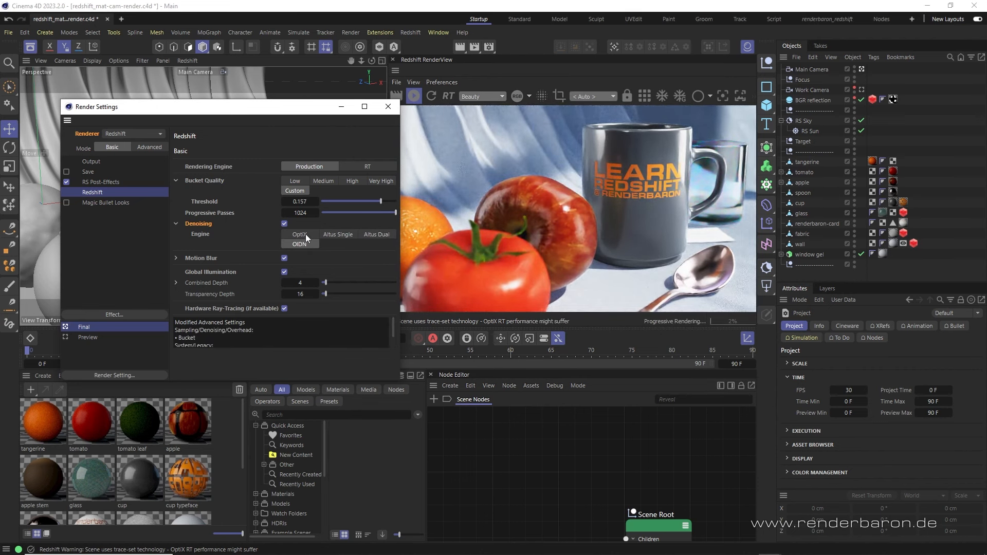
Step: Test the OptiX denoiser with a brief camera orbit, undo the view change and switch the engine to OIDN
{"action": "left_click", "coordinate": [305, 234]}
{"action": "left_click_drag", "start_coordinate": [373, 62], "coordinate": [374, 63]}
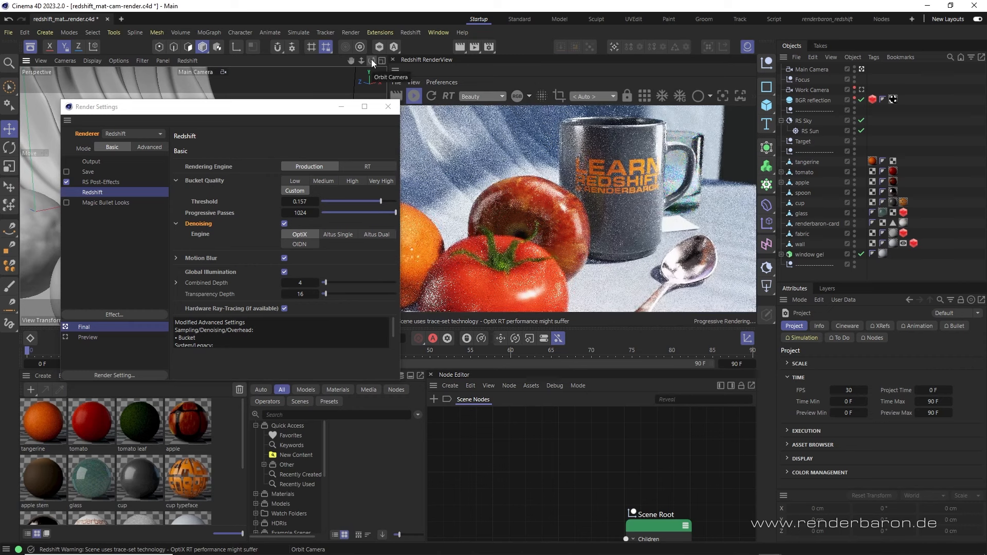
{"action": "key", "text": "ctrl+shift+z"}
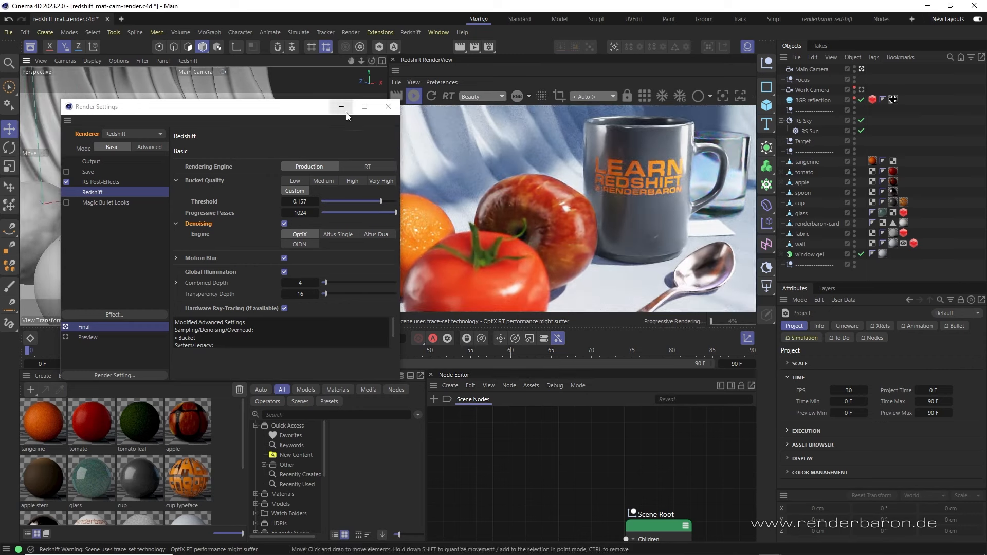
{"action": "left_click", "coordinate": [316, 243]}
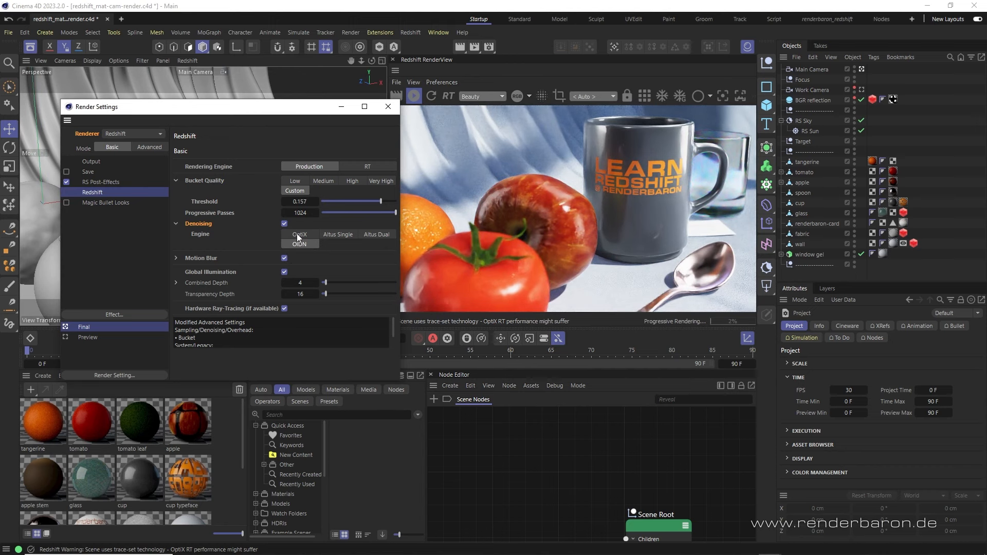
Step: Turn off Denoising and show the Motion Blur options
{"action": "left_click", "coordinate": [284, 223]}
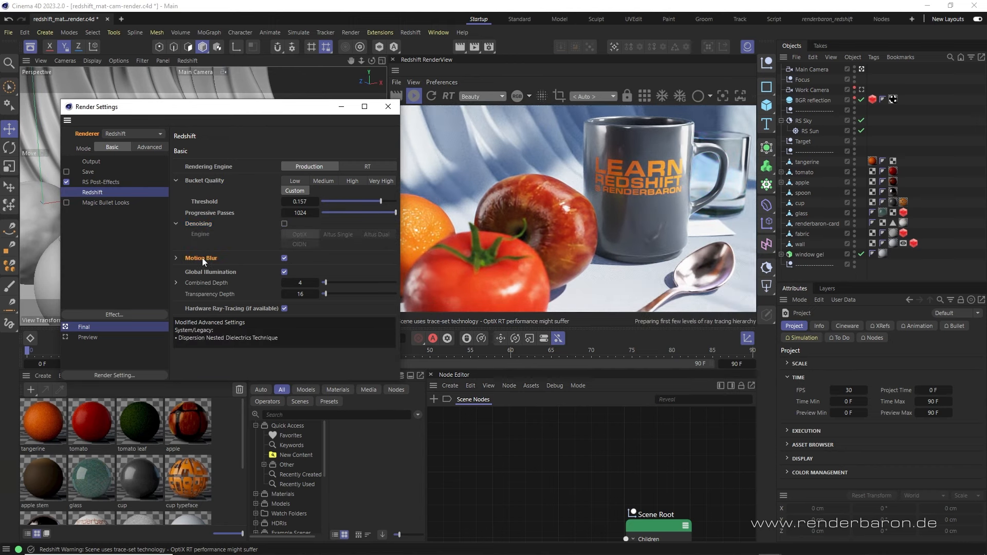
{"action": "left_click", "coordinate": [175, 258]}
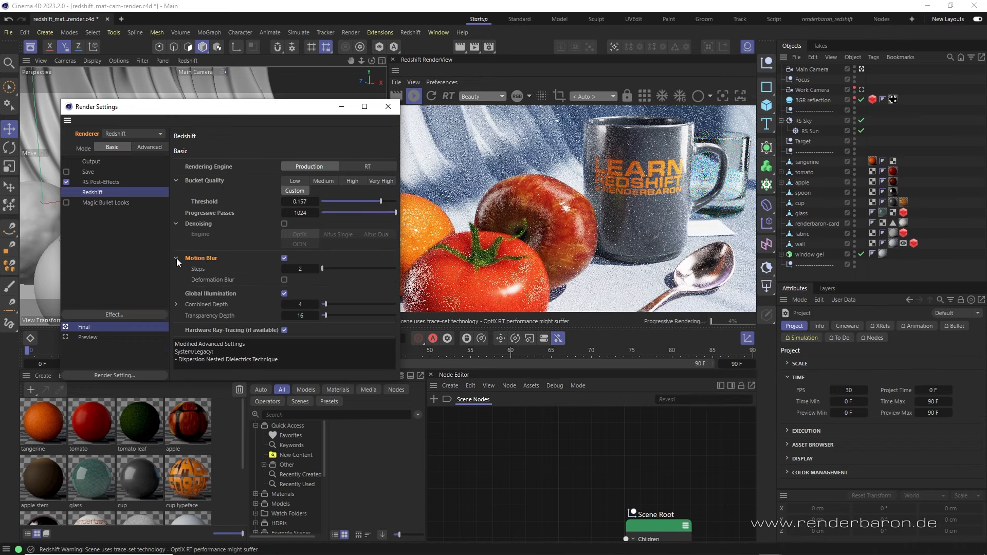
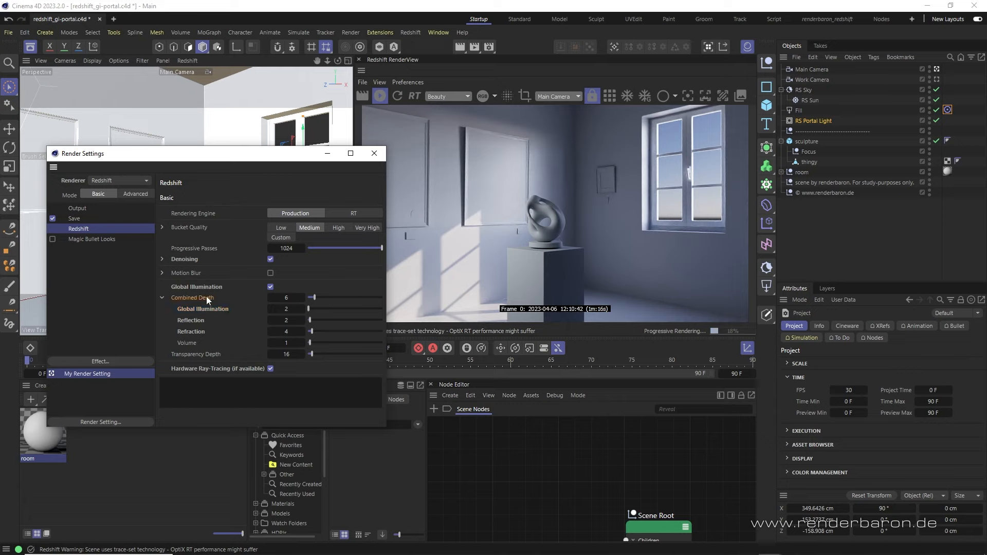
Step: Examine the Combined Depth and Refraction depth values in the render settings of the GI portal room scene
{"action": "left_click", "coordinate": [285, 294]}
{"action": "key", "text": "Return"}
{"action": "left_click", "coordinate": [285, 331]}
{"action": "left_click", "coordinate": [200, 298]}
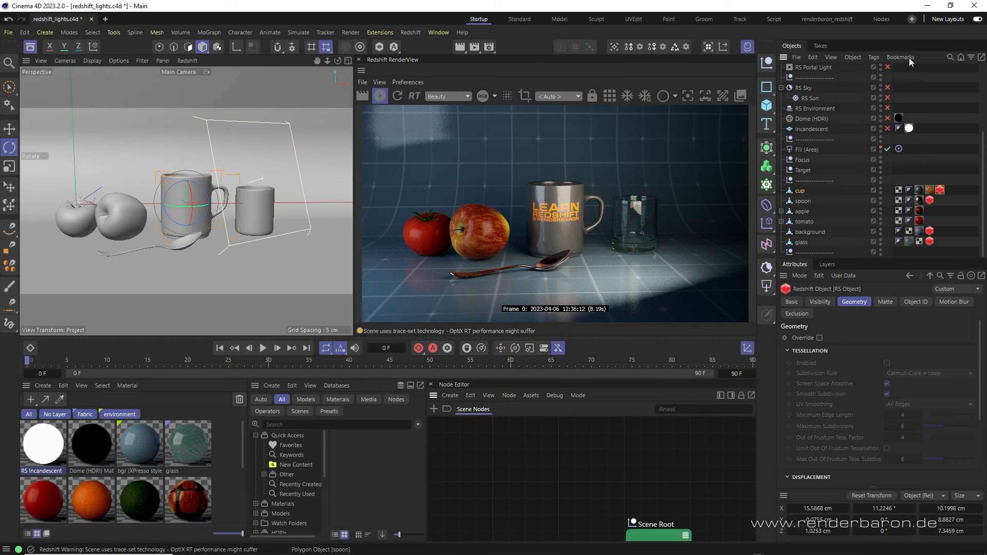
Step: Locate the RS Object render tag and, on the cup's tag, override Visibility and turn off Casts Shadows
{"action": "left_click", "coordinate": [874, 58]}
{"action": "mouse_move", "coordinate": [897, 188]}
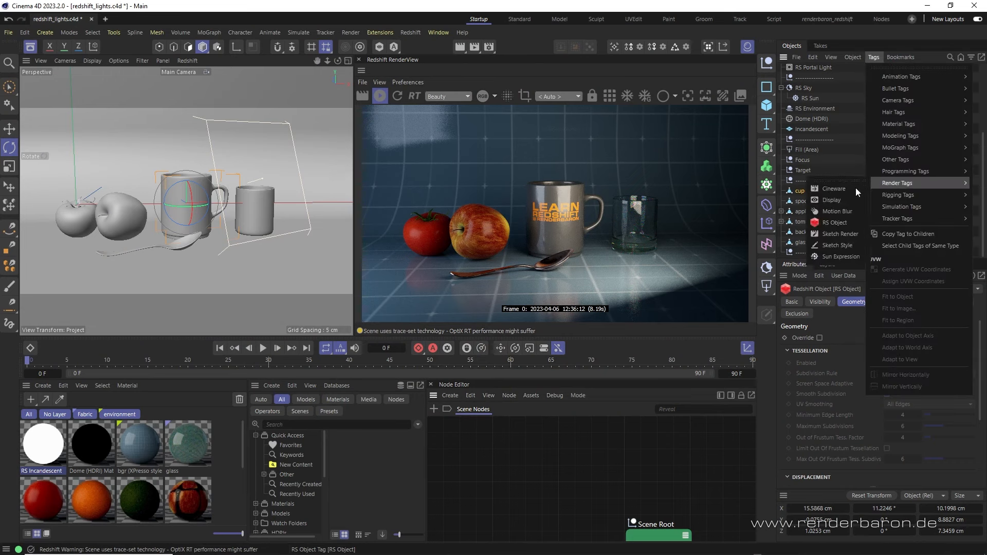
{"action": "left_click", "coordinate": [842, 225]}
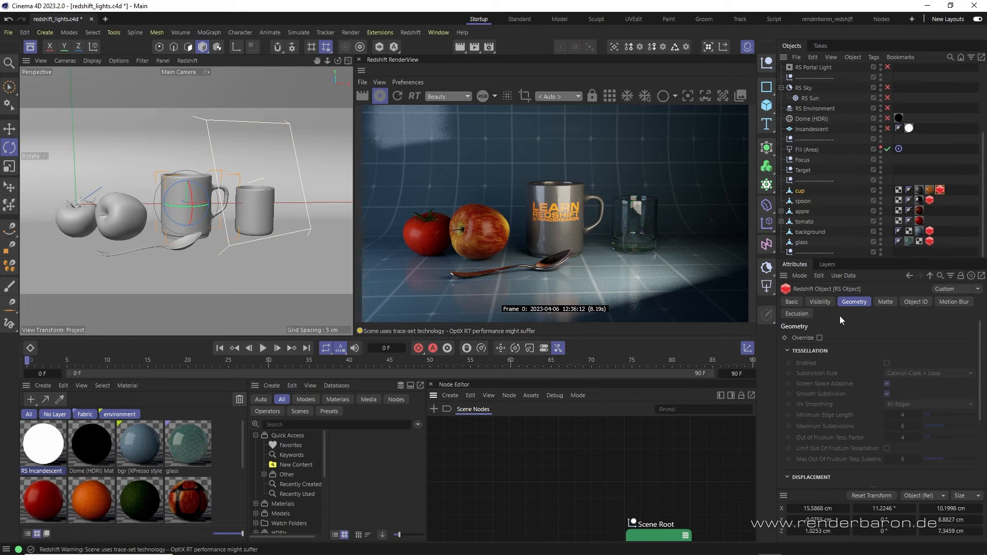
{"action": "left_click", "coordinate": [819, 302]}
{"action": "left_click", "coordinate": [820, 337]}
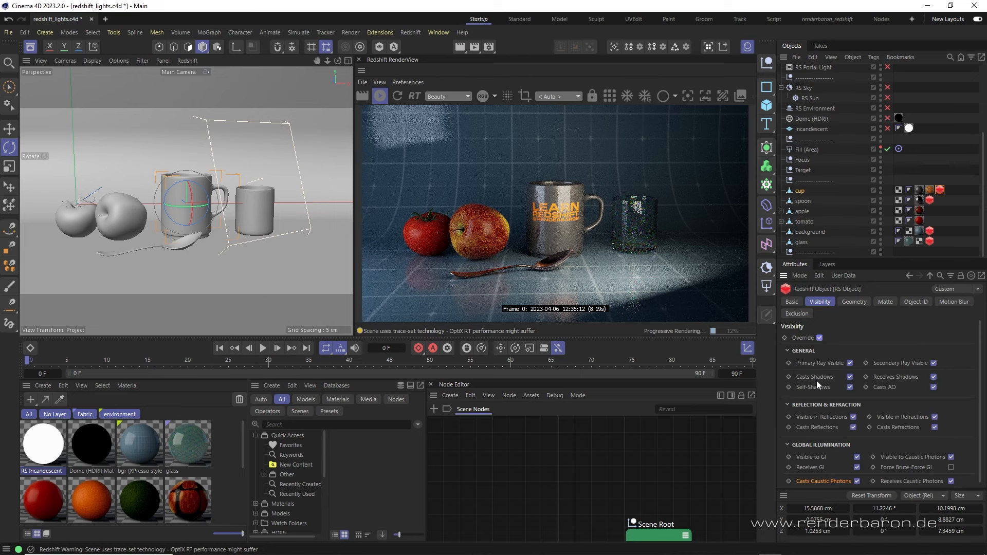
{"action": "left_click", "coordinate": [849, 377]}
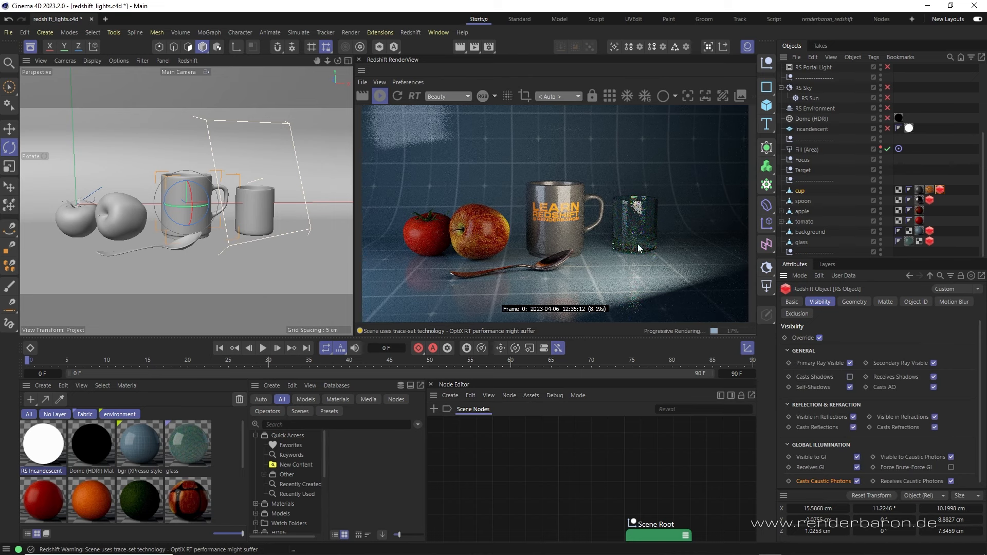
Step: Turn Casts Shadows back on for the cup and toggle Visible in Refractions off and on for the background's RS Object tag
{"action": "left_click", "coordinate": [849, 377]}
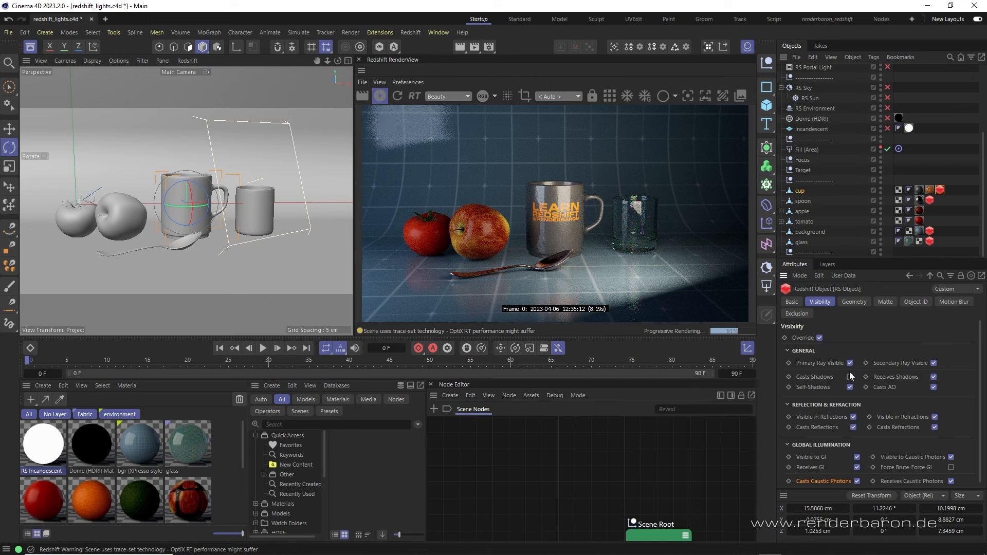
{"action": "left_click", "coordinate": [813, 230]}
{"action": "left_click", "coordinate": [929, 231]}
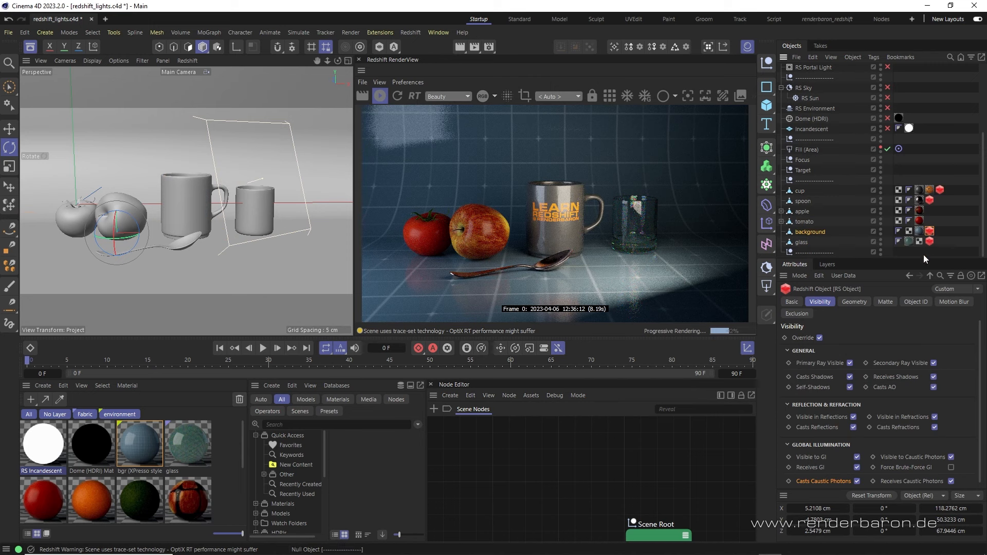
{"action": "left_click", "coordinate": [934, 417]}
{"action": "left_click", "coordinate": [935, 417]}
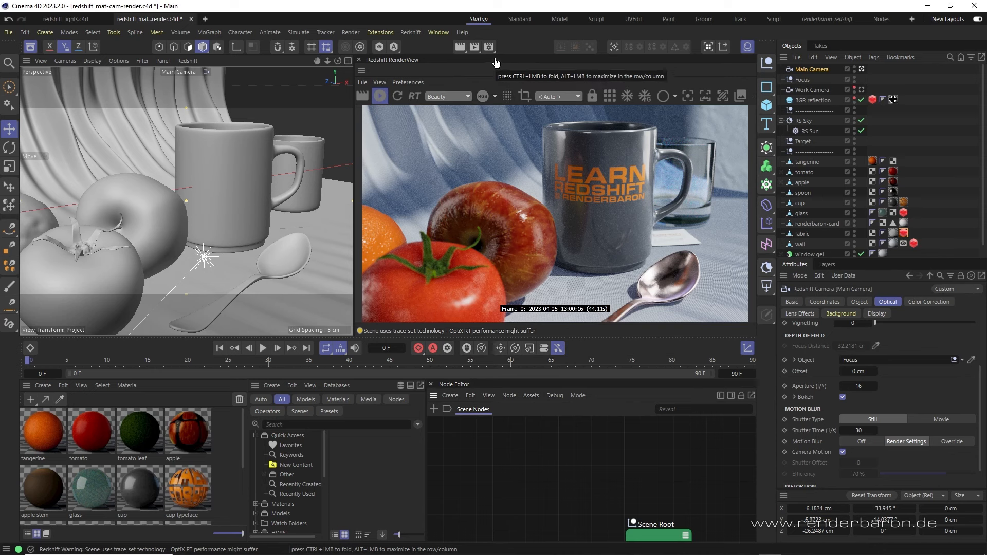
Step: Show the advanced Redshift render settings and set the AOV mode to Enabled
{"action": "left_click", "coordinate": [490, 45]}
{"action": "left_click_drag", "start_coordinate": [576, 40], "coordinate": [269, 125]}
{"action": "left_click", "coordinate": [216, 204]}
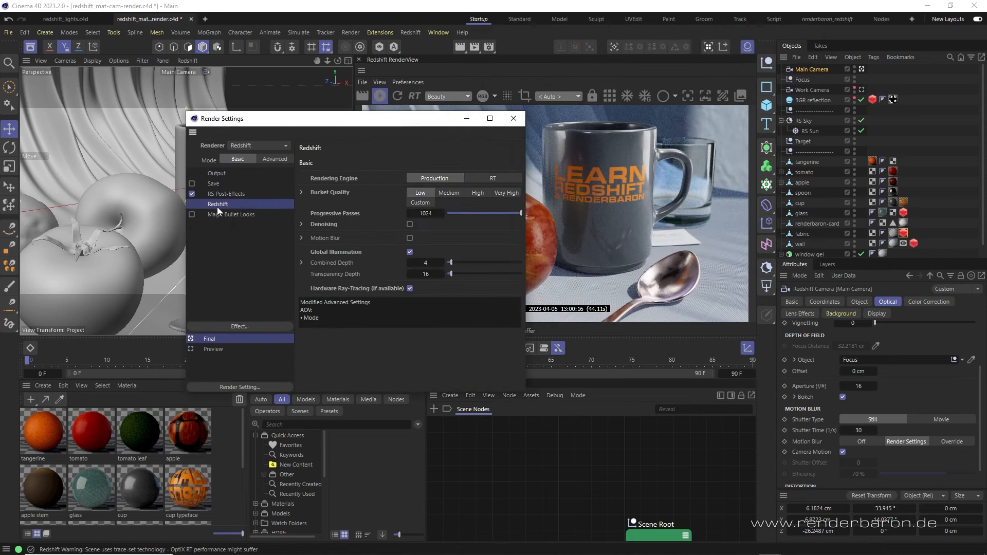
{"action": "left_click", "coordinate": [281, 156]}
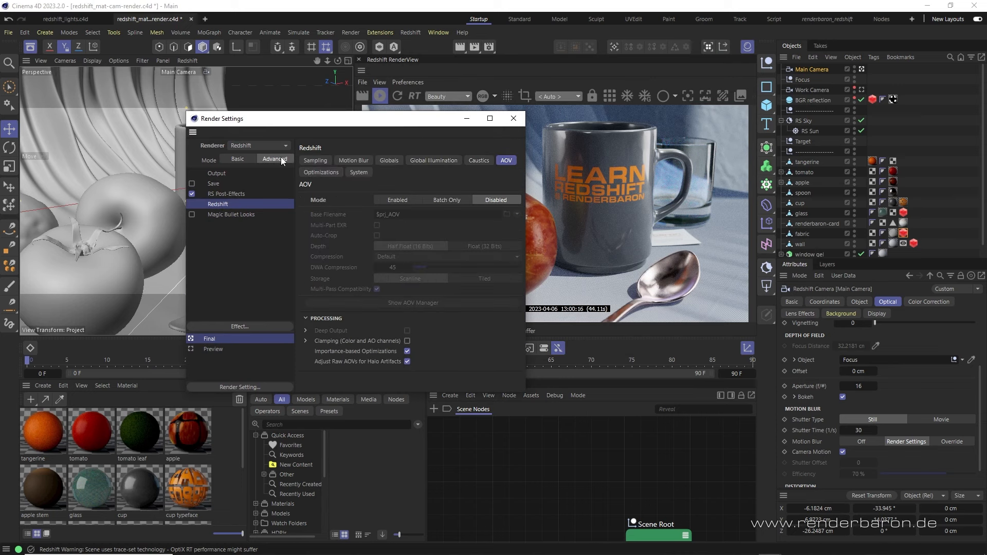
{"action": "left_click", "coordinate": [396, 201]}
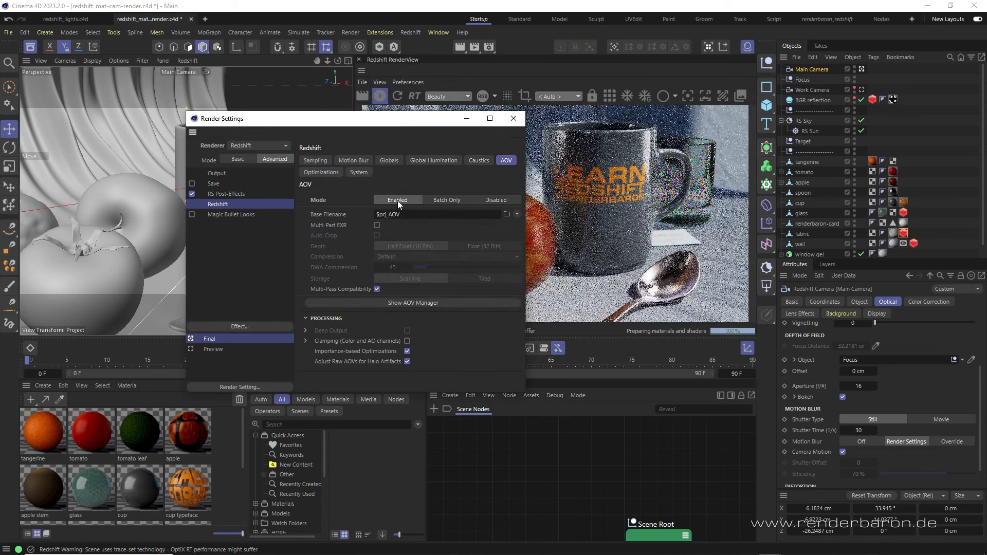
Step: Bring up the RS AOV Manager and add a Shadows AOV to the active passes
{"action": "left_click", "coordinate": [421, 303]}
{"action": "left_click_drag", "start_coordinate": [452, 299], "coordinate": [290, 205]}
{"action": "left_click_drag", "start_coordinate": [279, 283], "coordinate": [278, 366]}
{"action": "left_click_drag", "start_coordinate": [158, 377], "coordinate": [357, 334]}
{"action": "left_click_drag", "start_coordinate": [383, 276], "coordinate": [383, 277]}
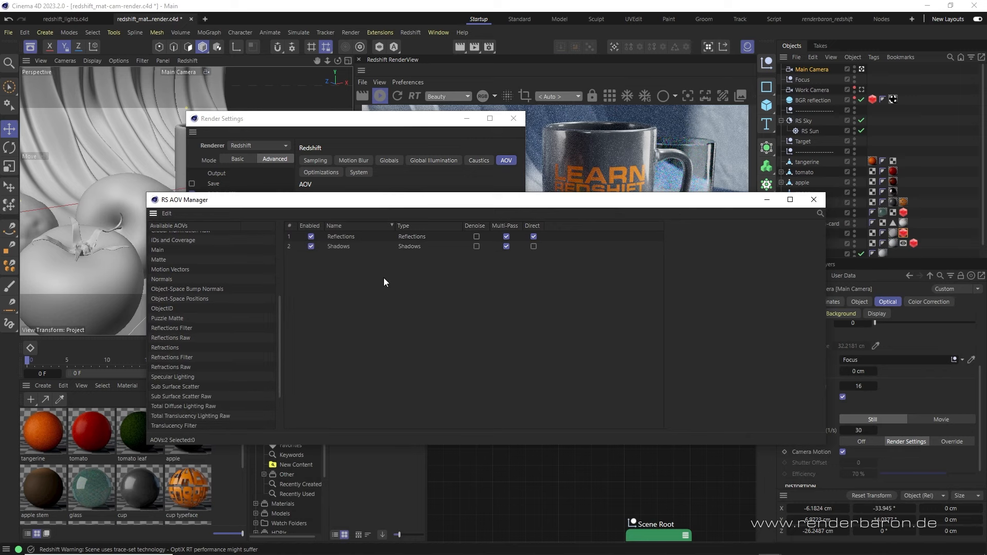
Step: Enable Direct Output for the Shadows AOV and view its file format choices
{"action": "left_click", "coordinate": [340, 246]}
{"action": "mouse_move", "coordinate": [818, 288]}
{"action": "left_mouse_down"}
{"action": "mouse_move", "coordinate": [818, 332]}
{"action": "mouse_move", "coordinate": [816, 294]}
{"action": "left_mouse_up"}
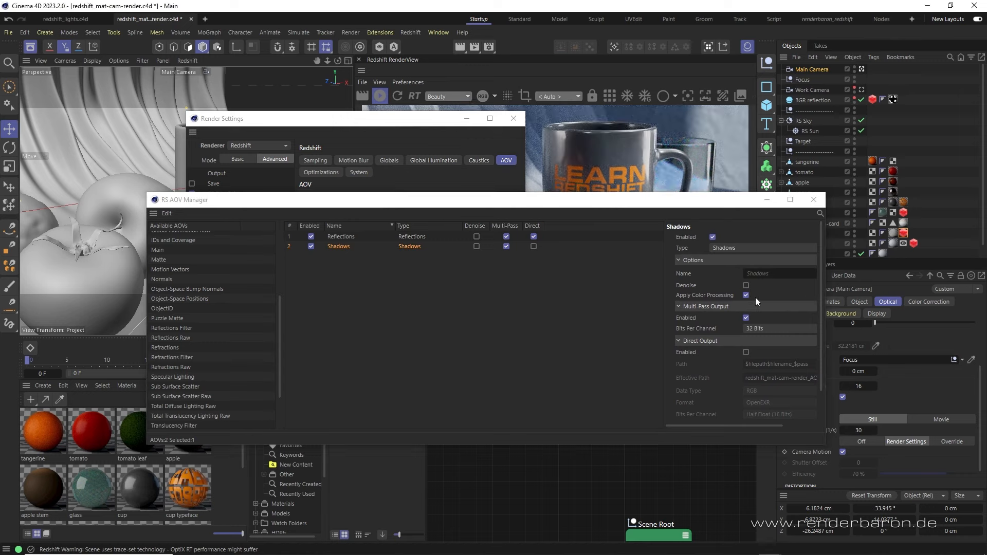
{"action": "left_click", "coordinate": [533, 246]}
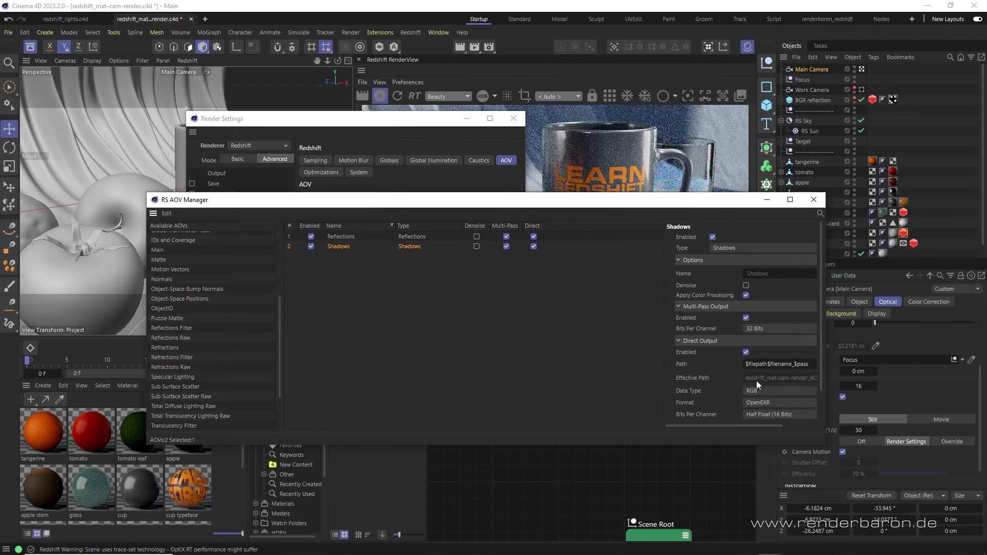
{"action": "left_click", "coordinate": [784, 402]}
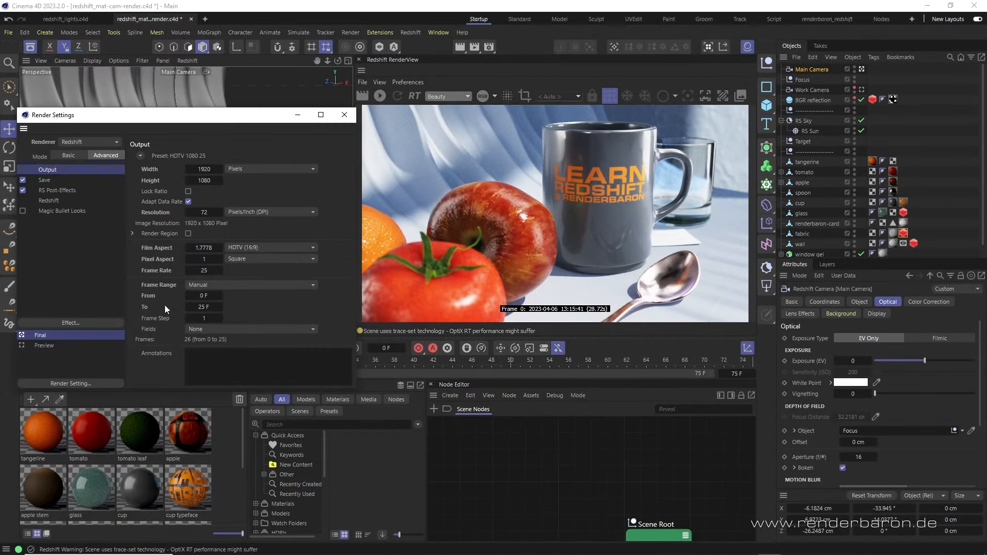
Step: Show the Save options for the regular image in the render settings
{"action": "left_click", "coordinate": [62, 179]}
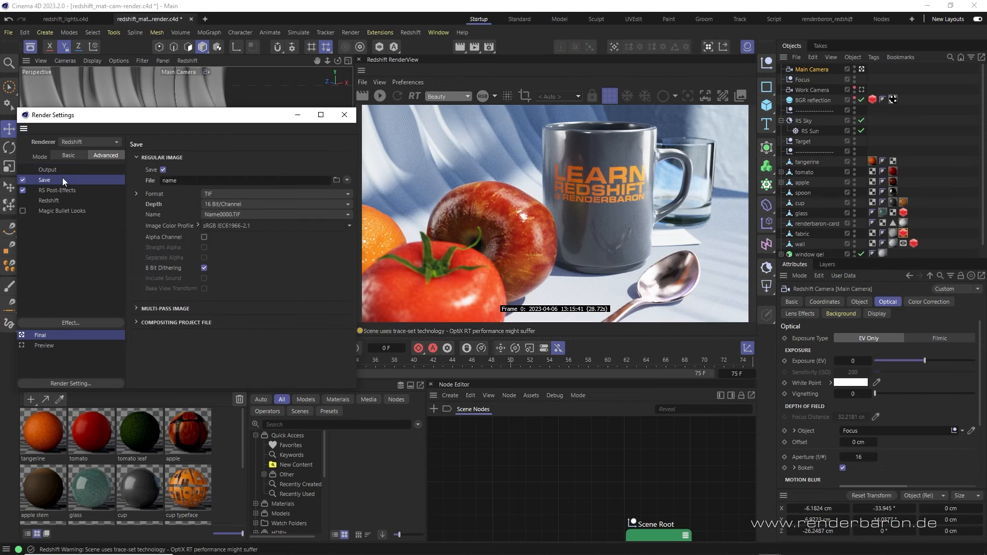